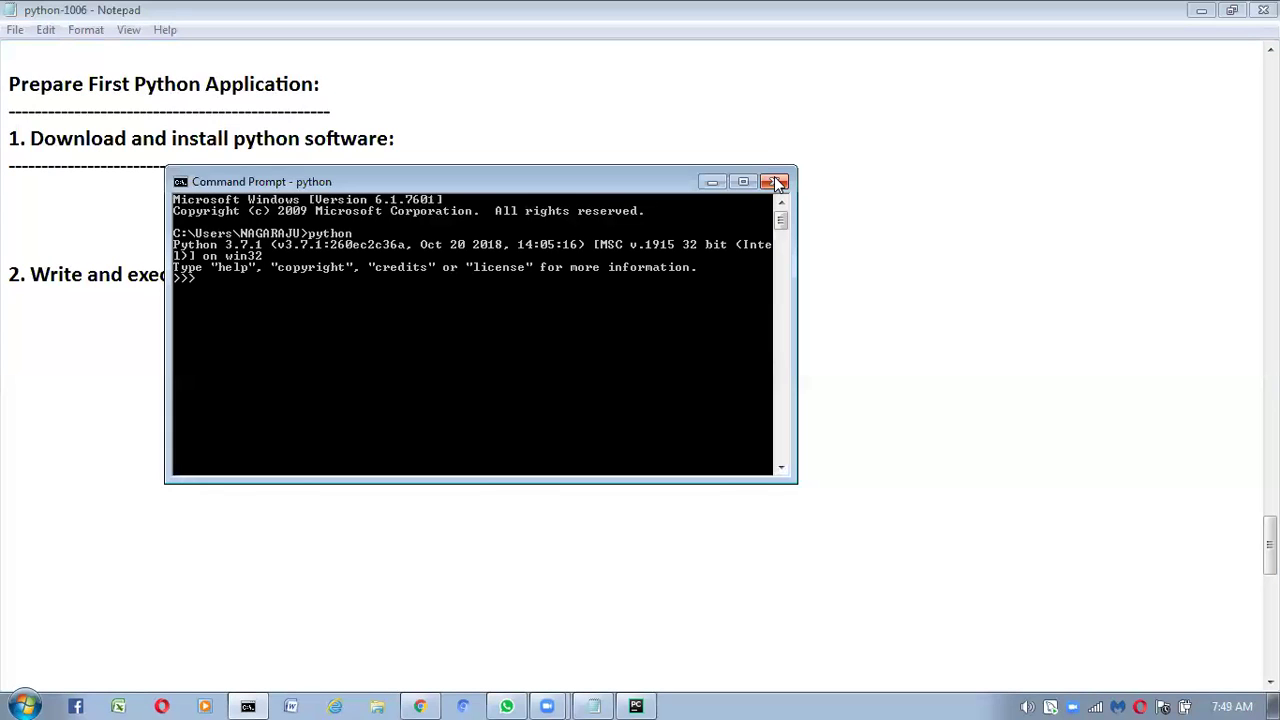
Step: Minimize the Python 3.7.1 command window, then use Win+D to hide Notepad and show the desktop
{"action": "left_click", "coordinate": [711, 181]}
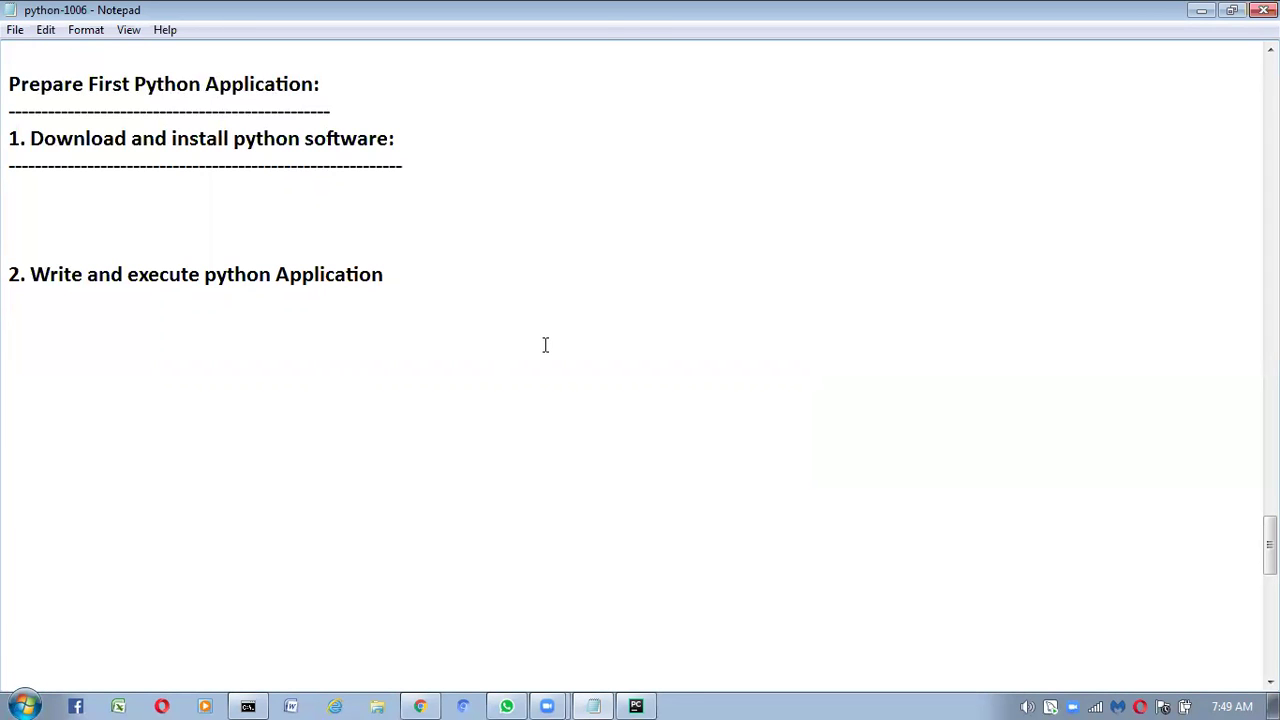
{"action": "key", "text": "super+d"}
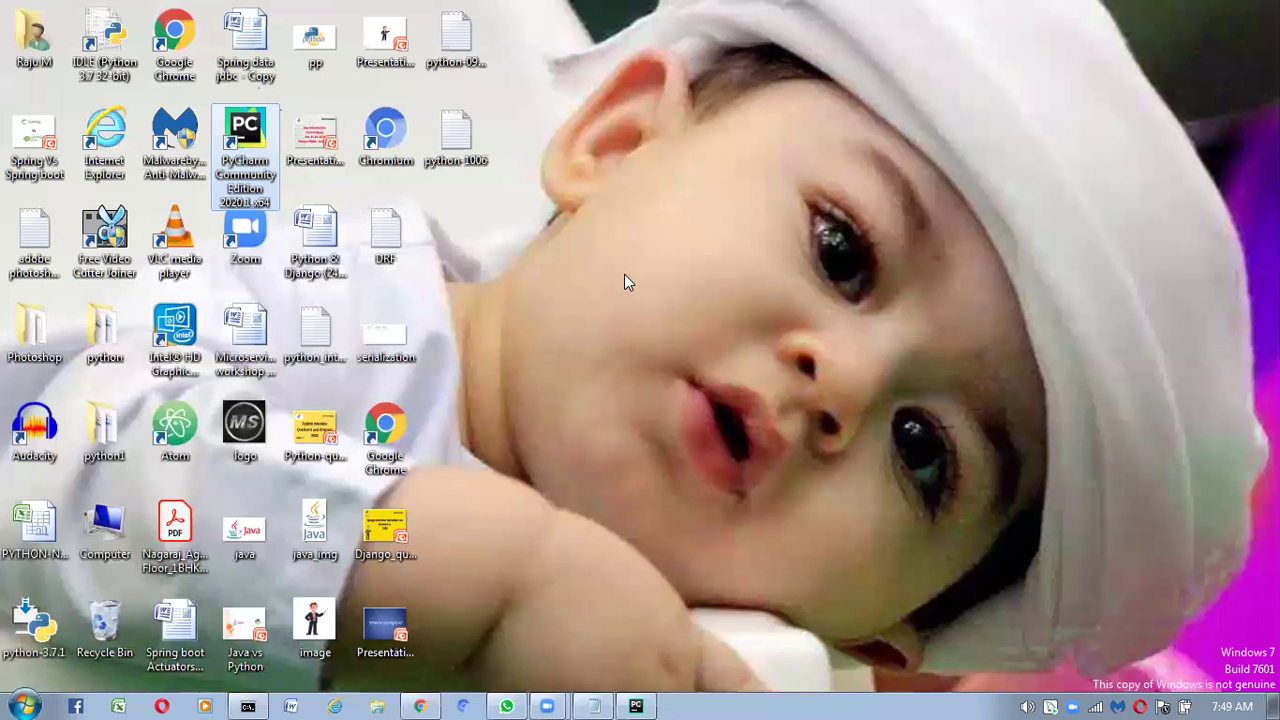
Step: Open Computer's Properties from the Start menu to reach the System page
{"action": "right_click", "coordinate": [610, 217]}
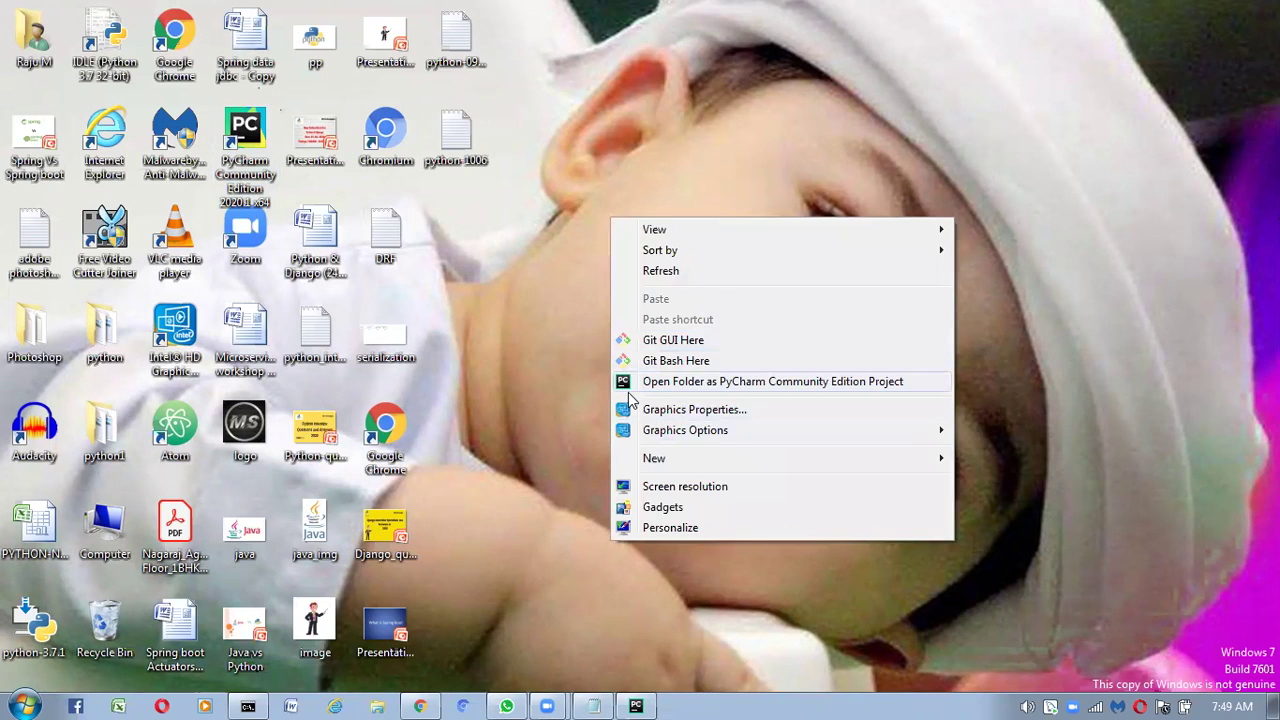
{"action": "left_click", "coordinate": [568, 432]}
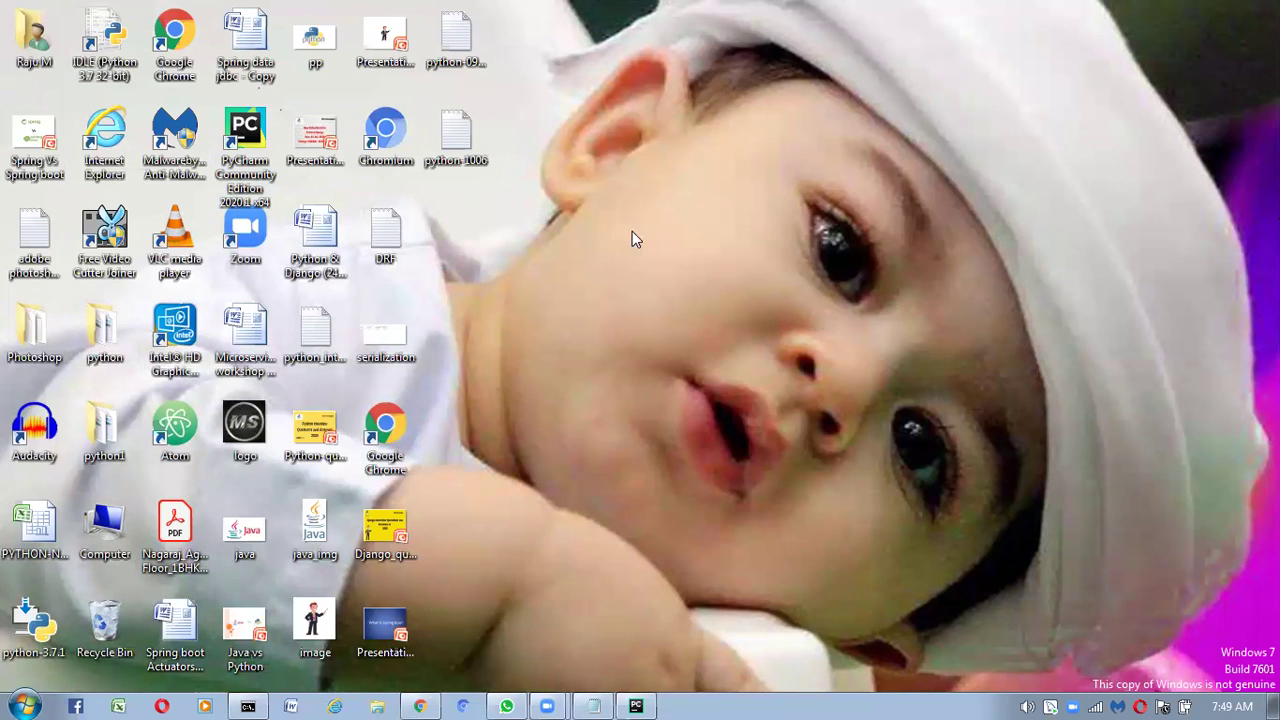
{"action": "left_click", "coordinate": [24, 706]}
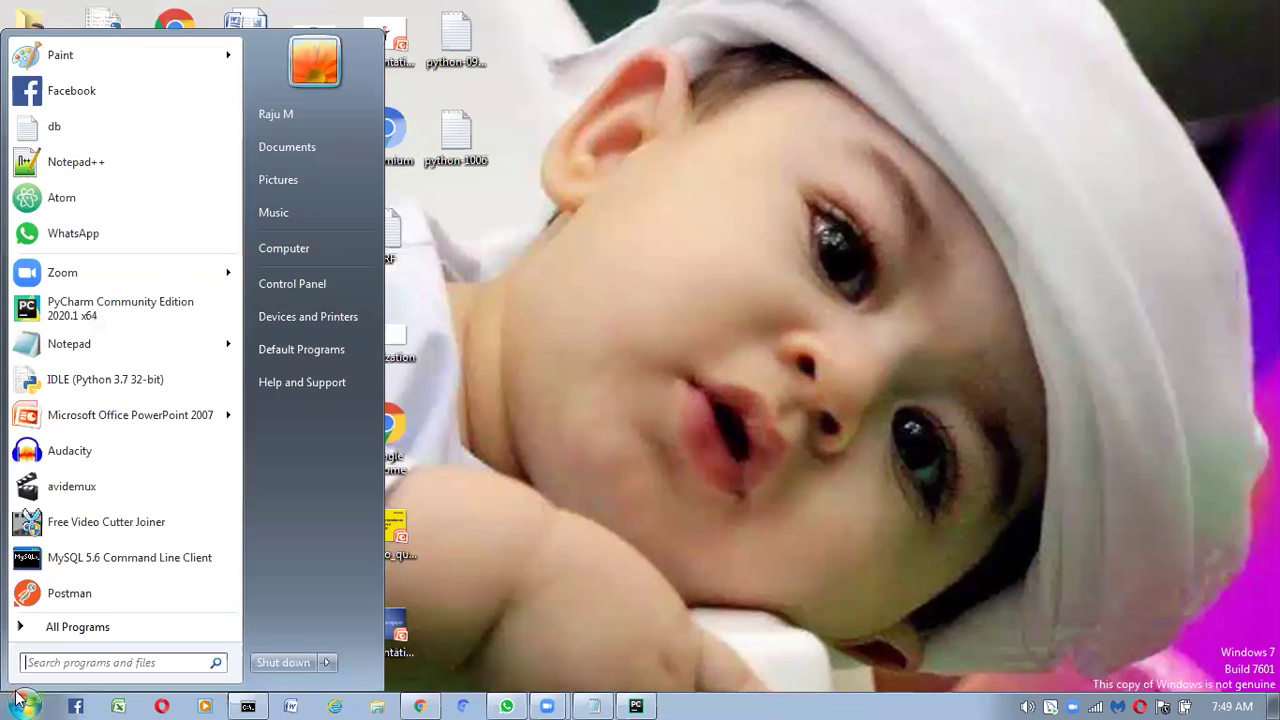
{"action": "right_click", "coordinate": [313, 249]}
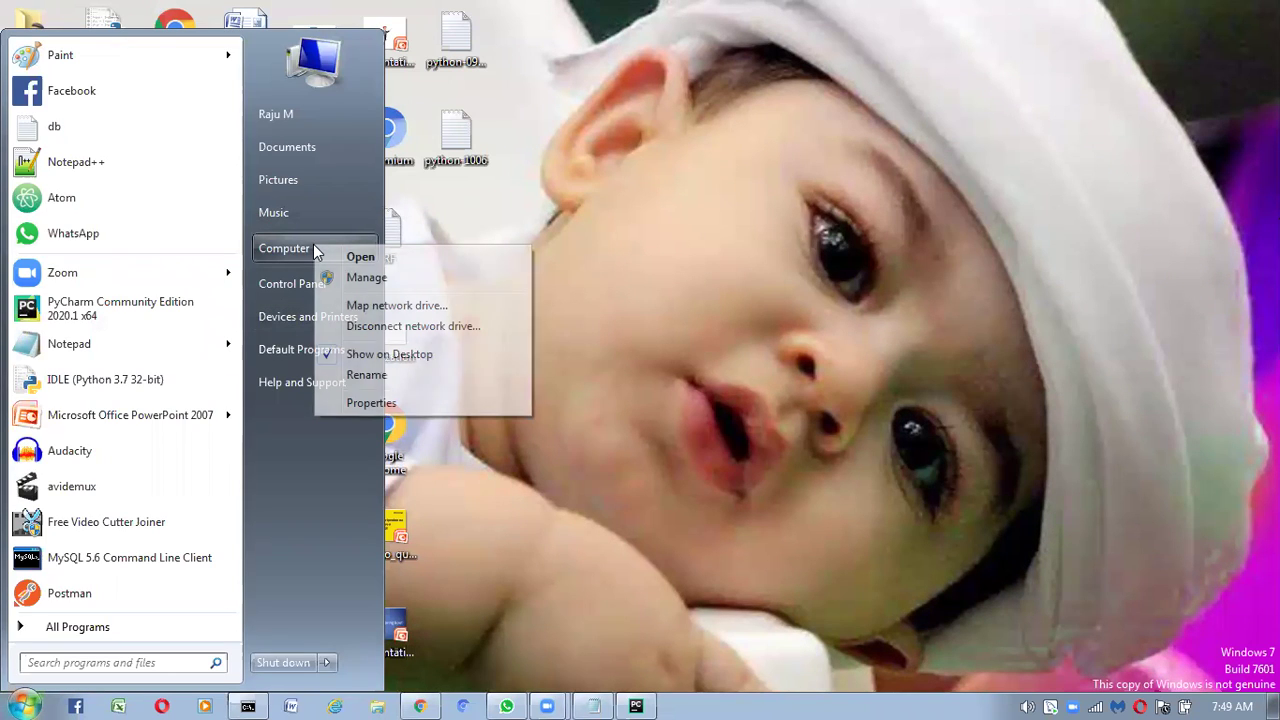
{"action": "left_click", "coordinate": [440, 411]}
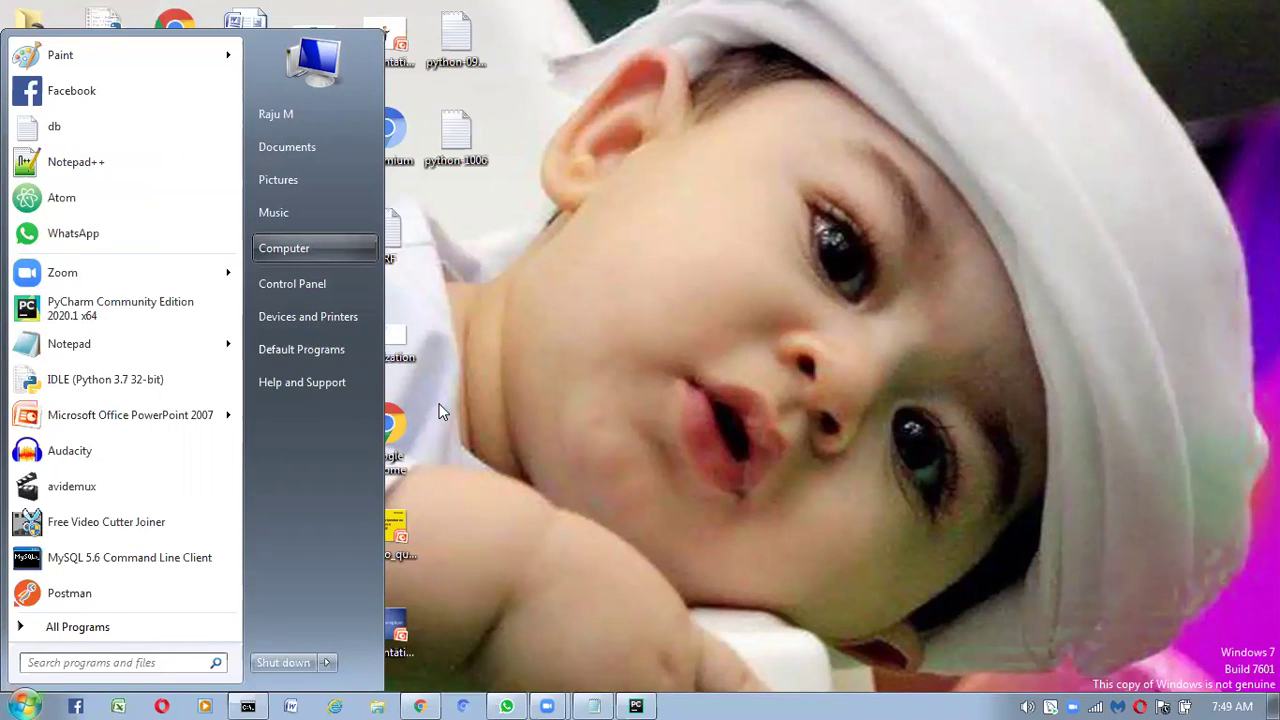
{"action": "left_click", "coordinate": [443, 410]}
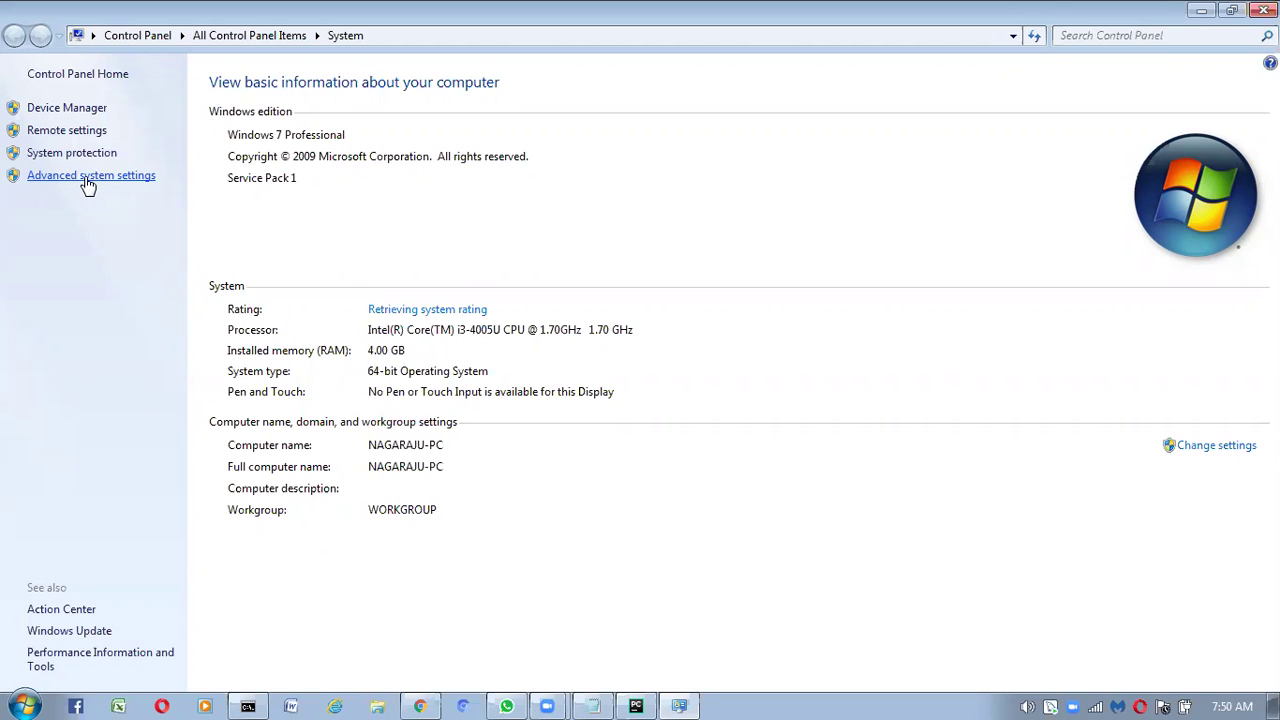
Step: Open Advanced system settings and bring the System Properties dialog to the front
{"action": "left_click", "coordinate": [86, 179]}
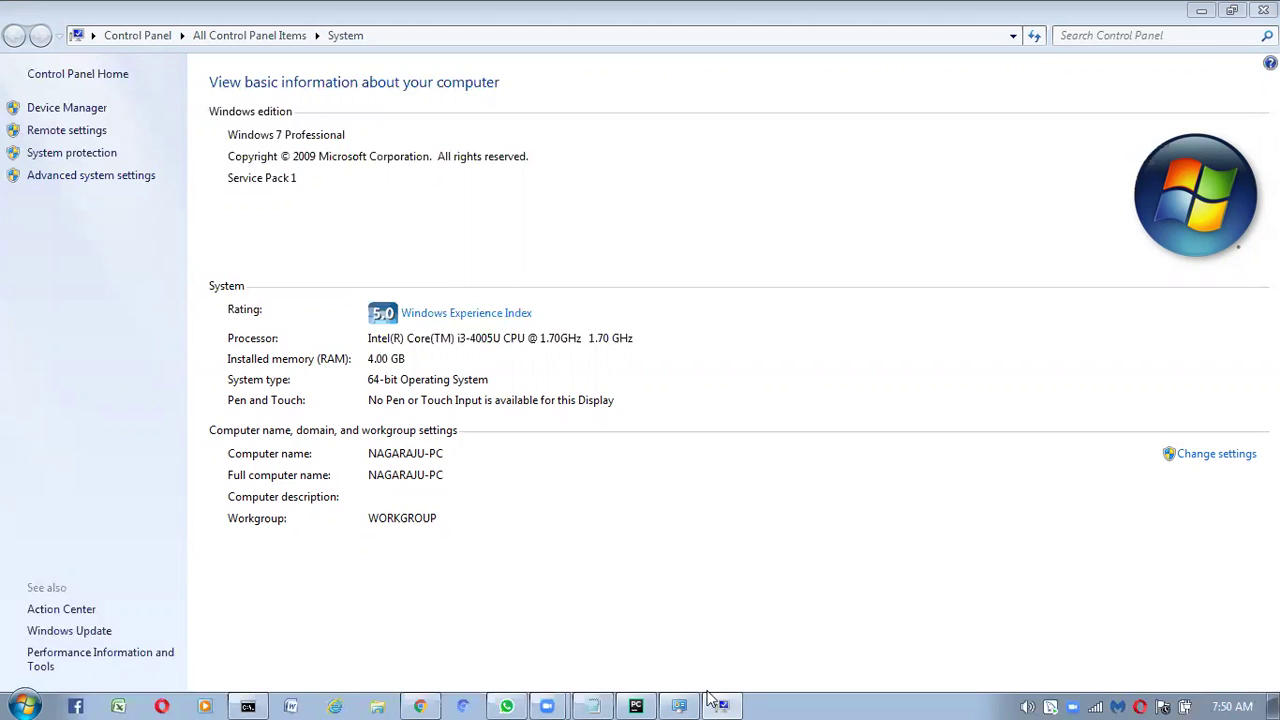
{"action": "mouse_move", "coordinate": [710, 696]}
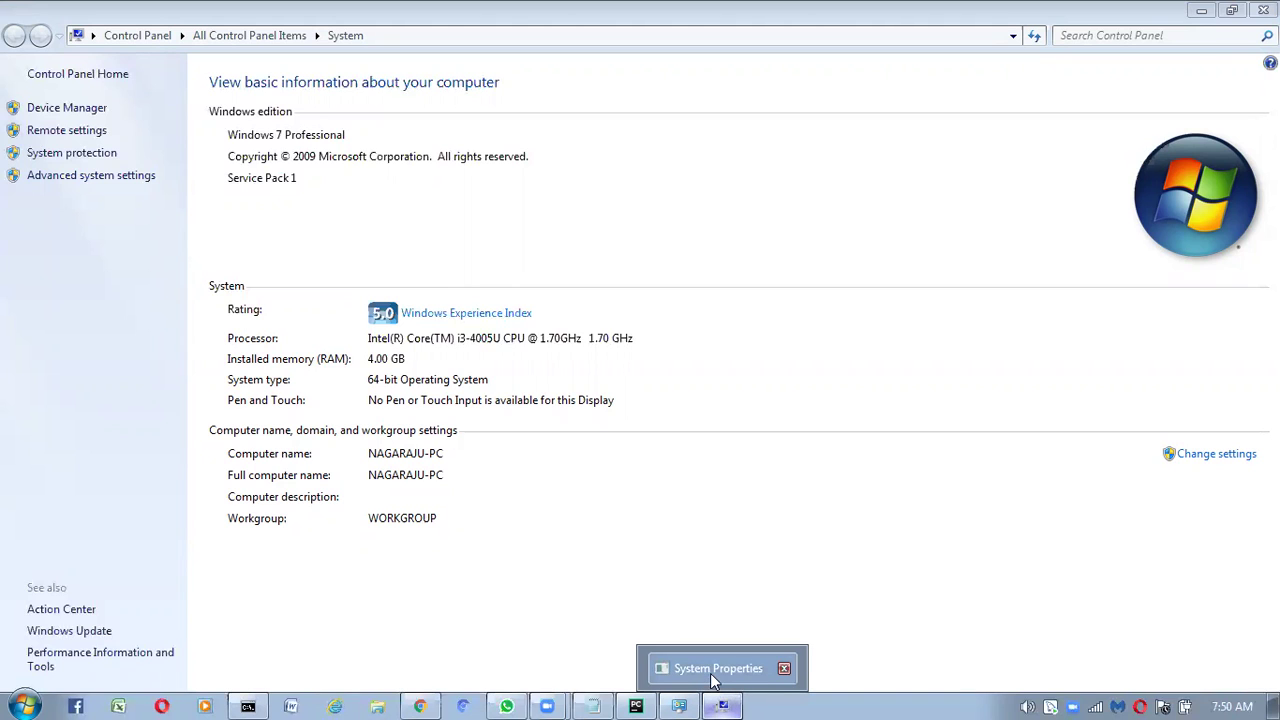
{"action": "left_click", "coordinate": [720, 704]}
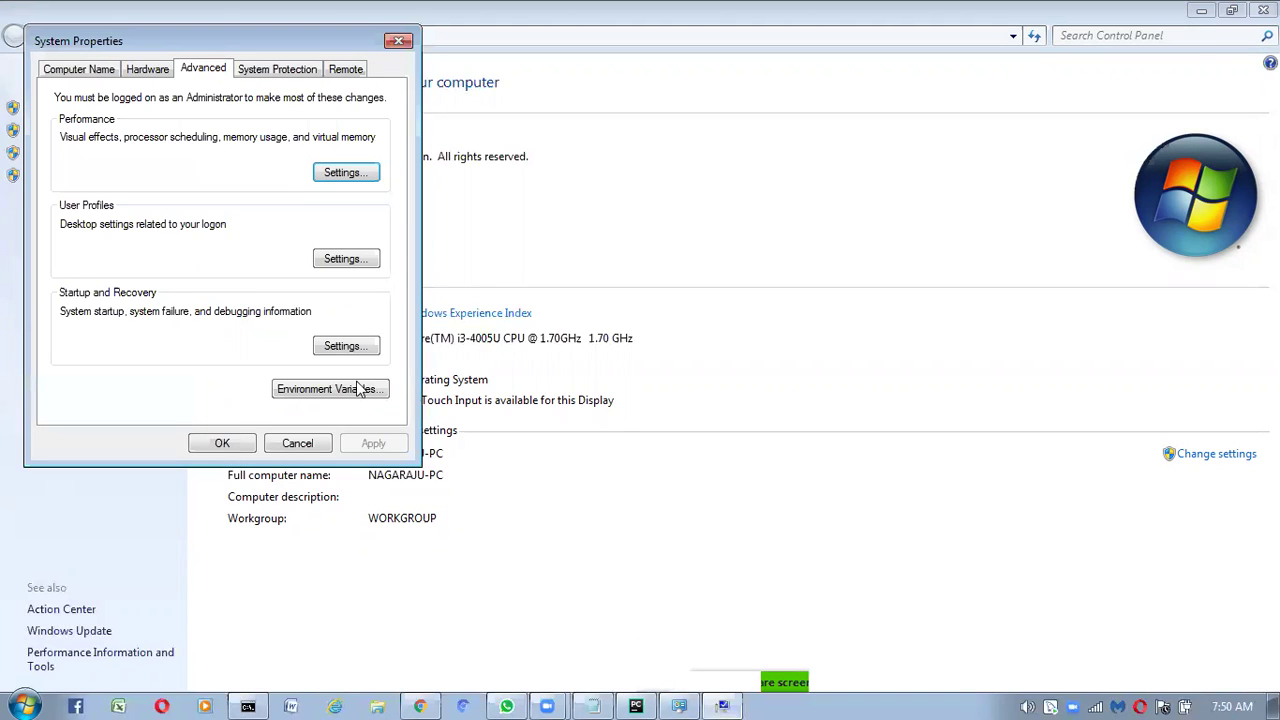
Step: Open Environment Variables and view the ComSpec system variable without changing it
{"action": "left_click", "coordinate": [303, 392]}
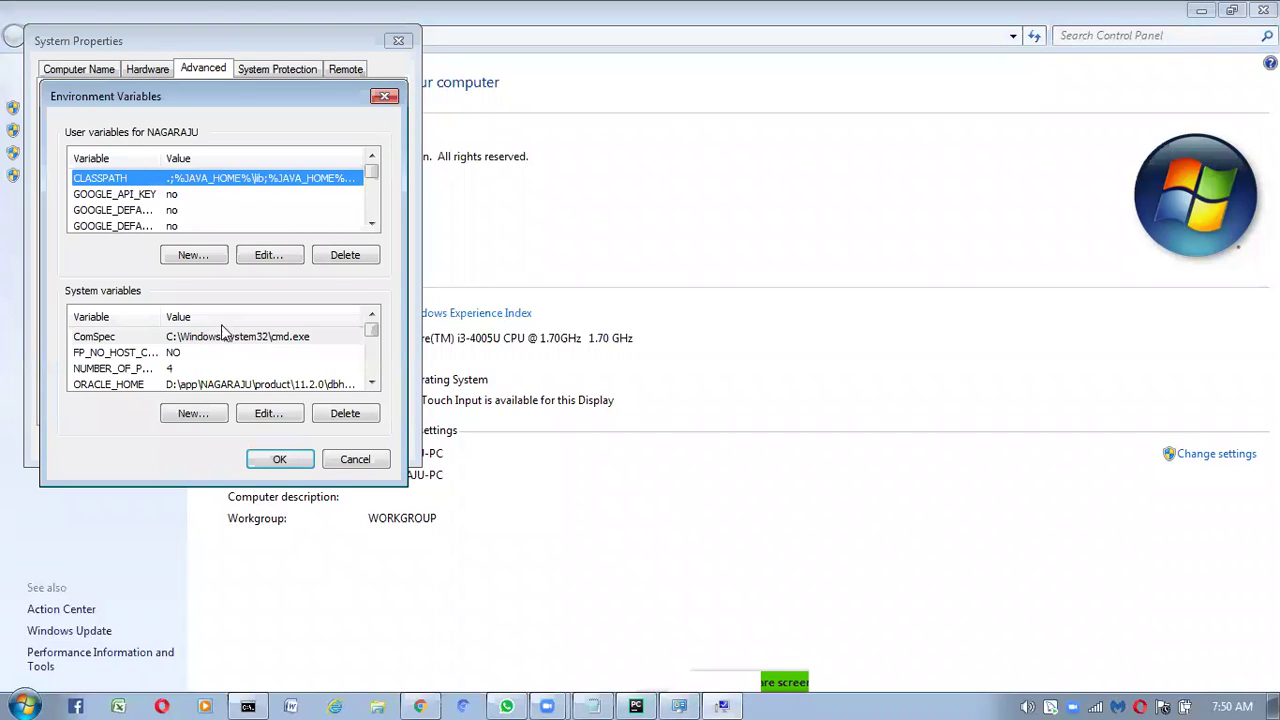
{"action": "double_click", "coordinate": [373, 377]}
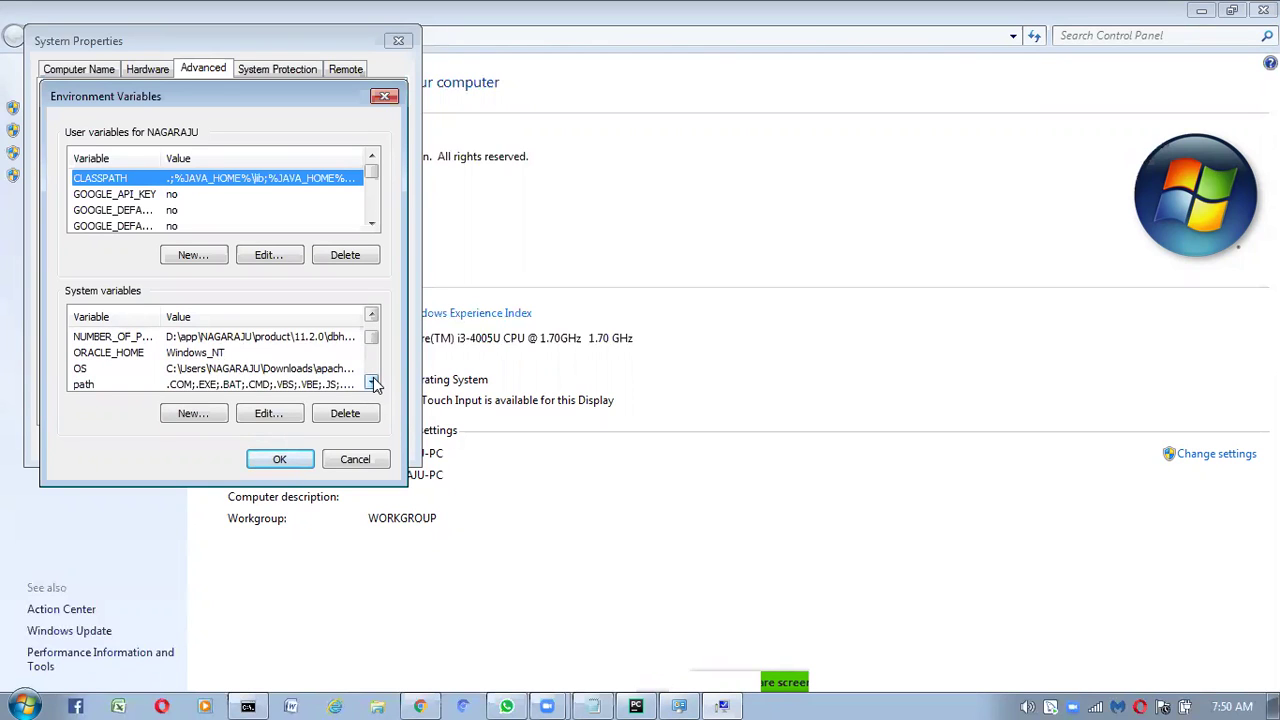
{"action": "left_click", "coordinate": [372, 382]}
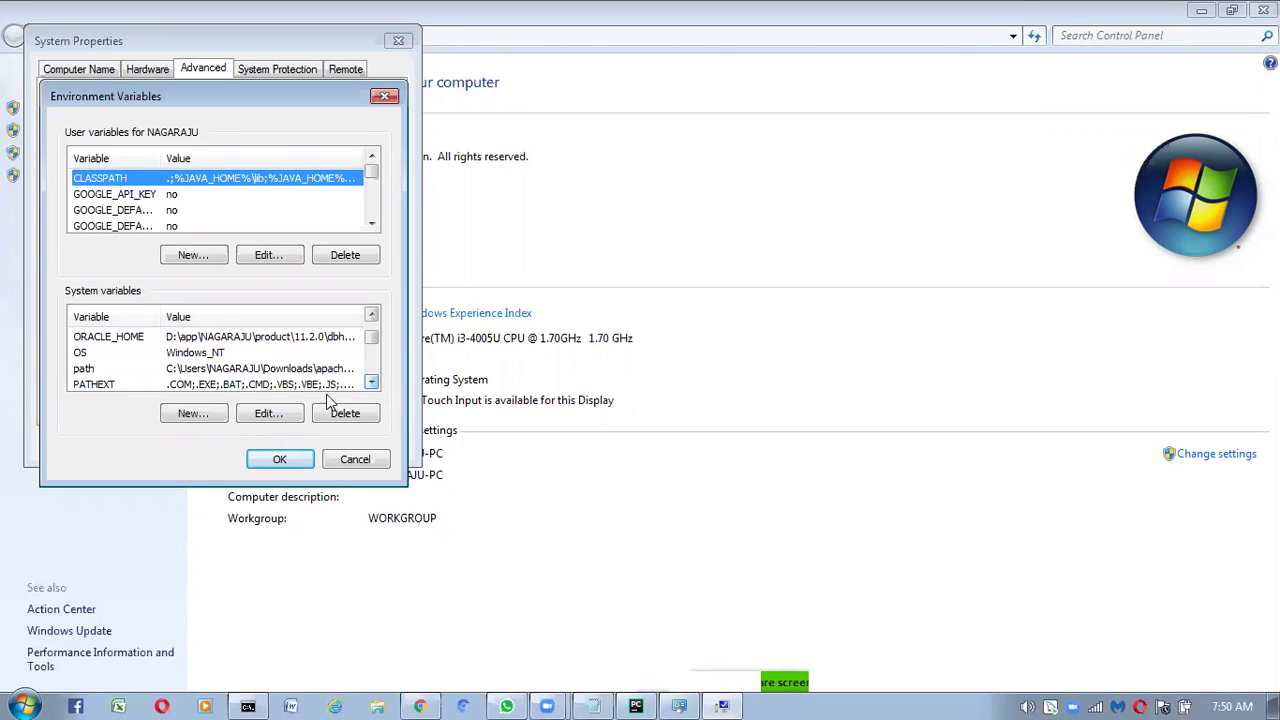
{"action": "left_click", "coordinate": [276, 415]}
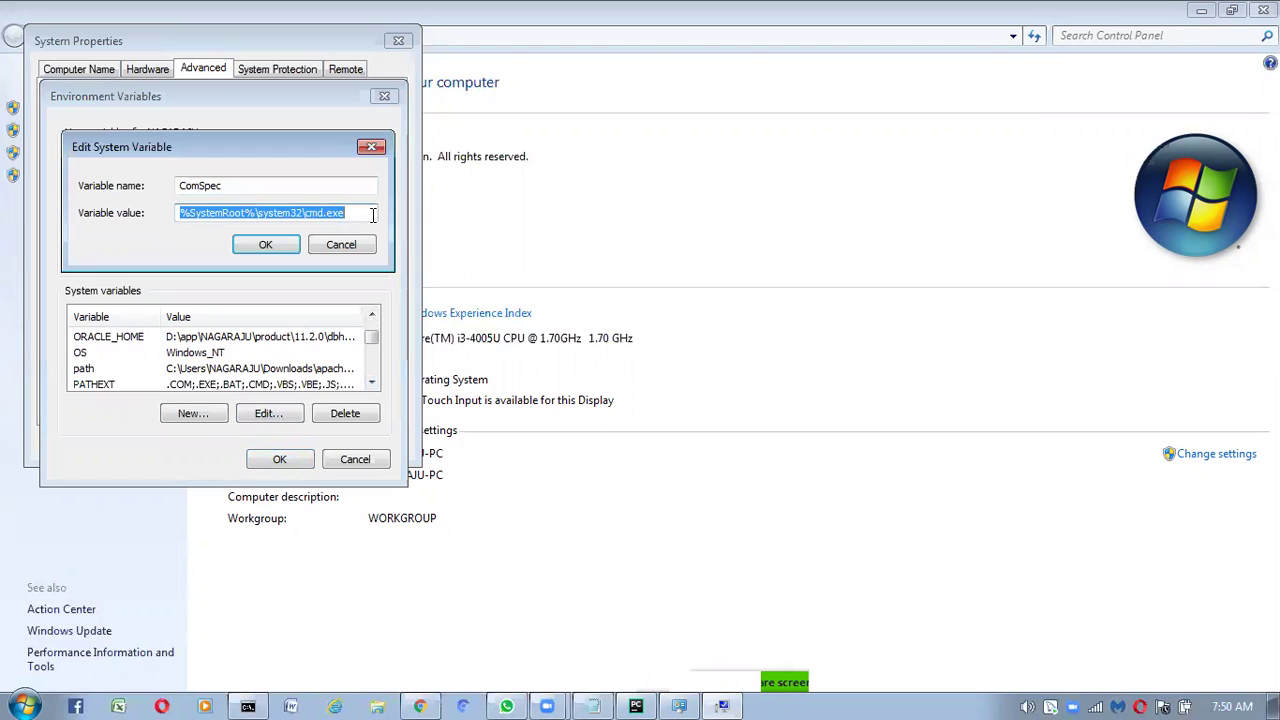
{"action": "left_click", "coordinate": [370, 147]}
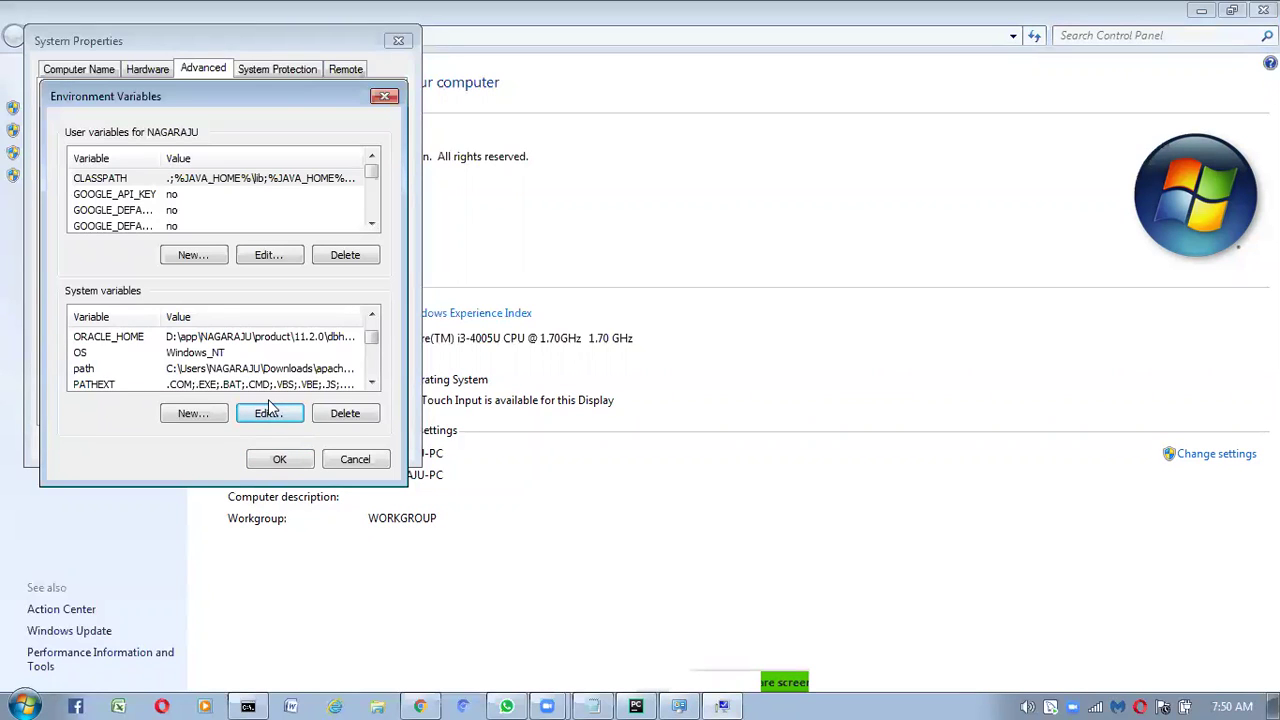
Step: View the system path variable's value unchanged, then start a new system variable
{"action": "left_click", "coordinate": [371, 384]}
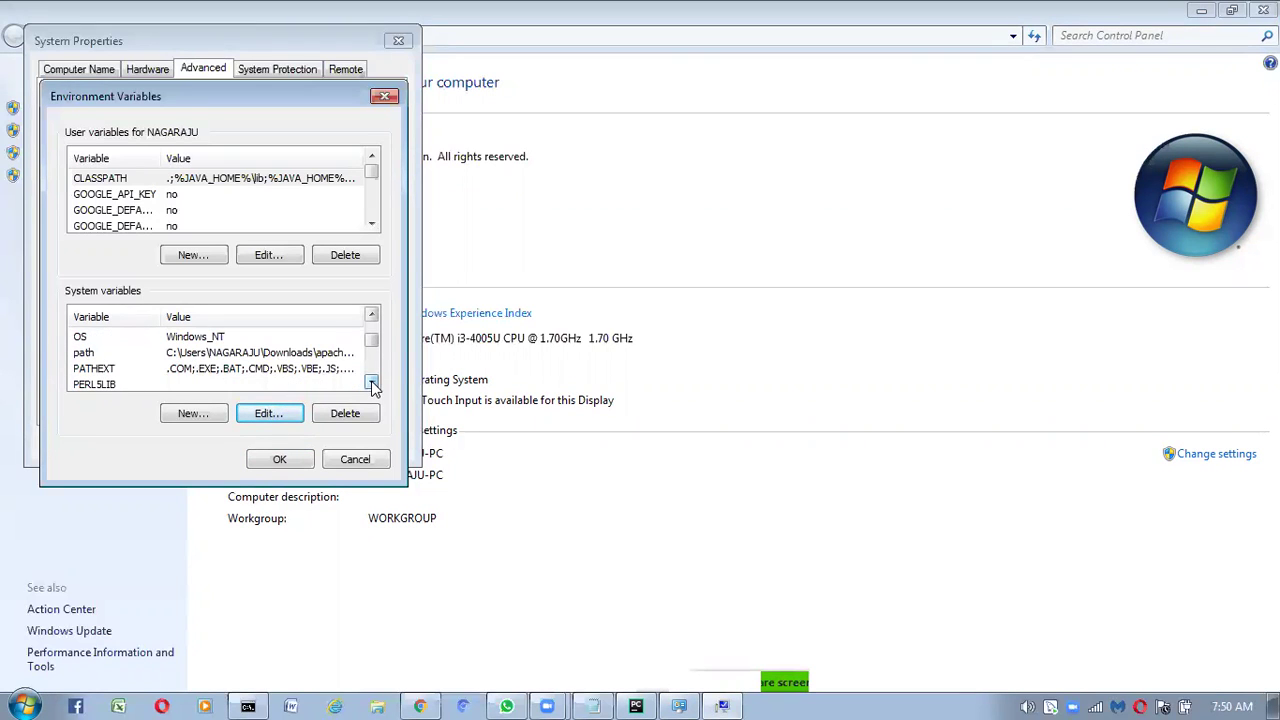
{"action": "left_click", "coordinate": [97, 356]}
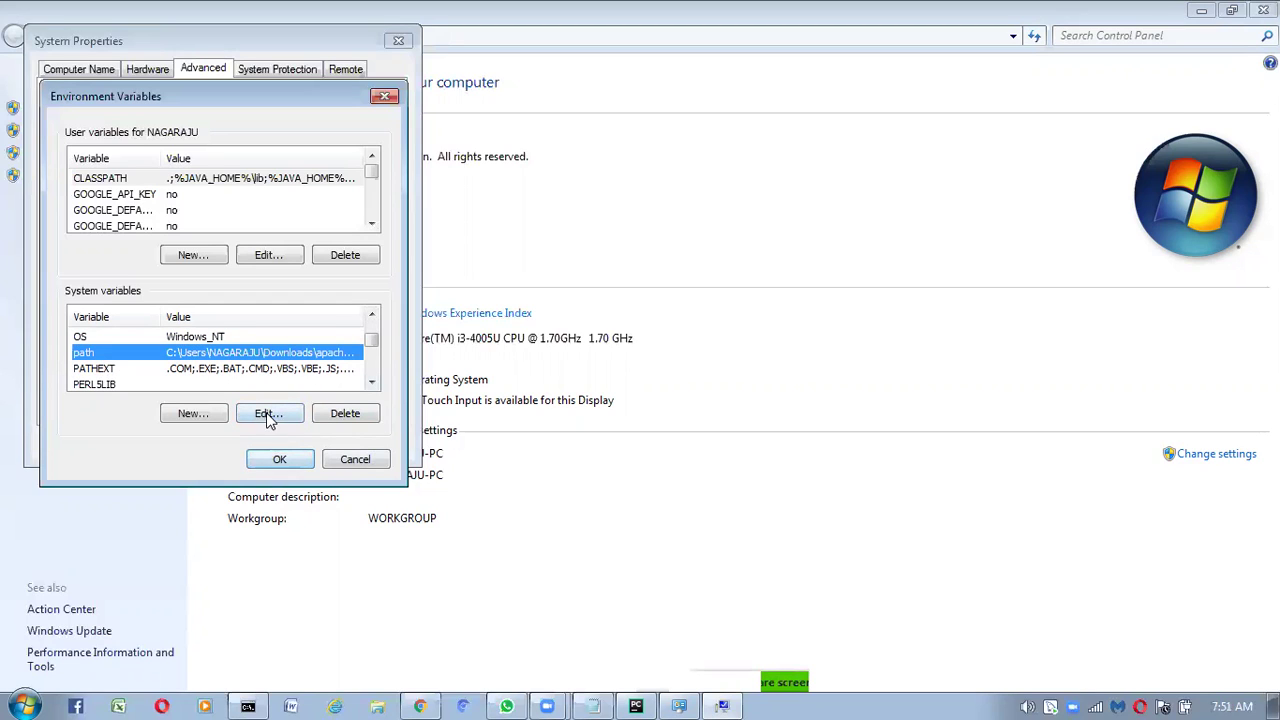
{"action": "left_click", "coordinate": [270, 416]}
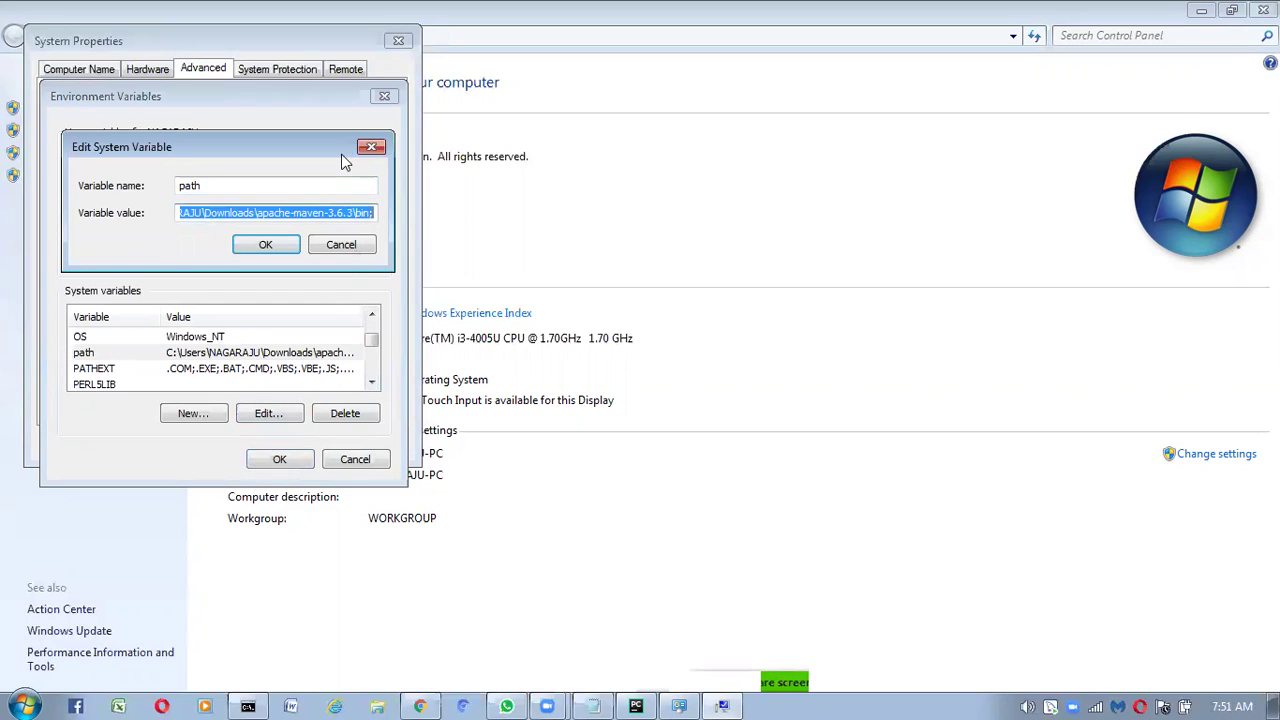
{"action": "left_click", "coordinate": [372, 149]}
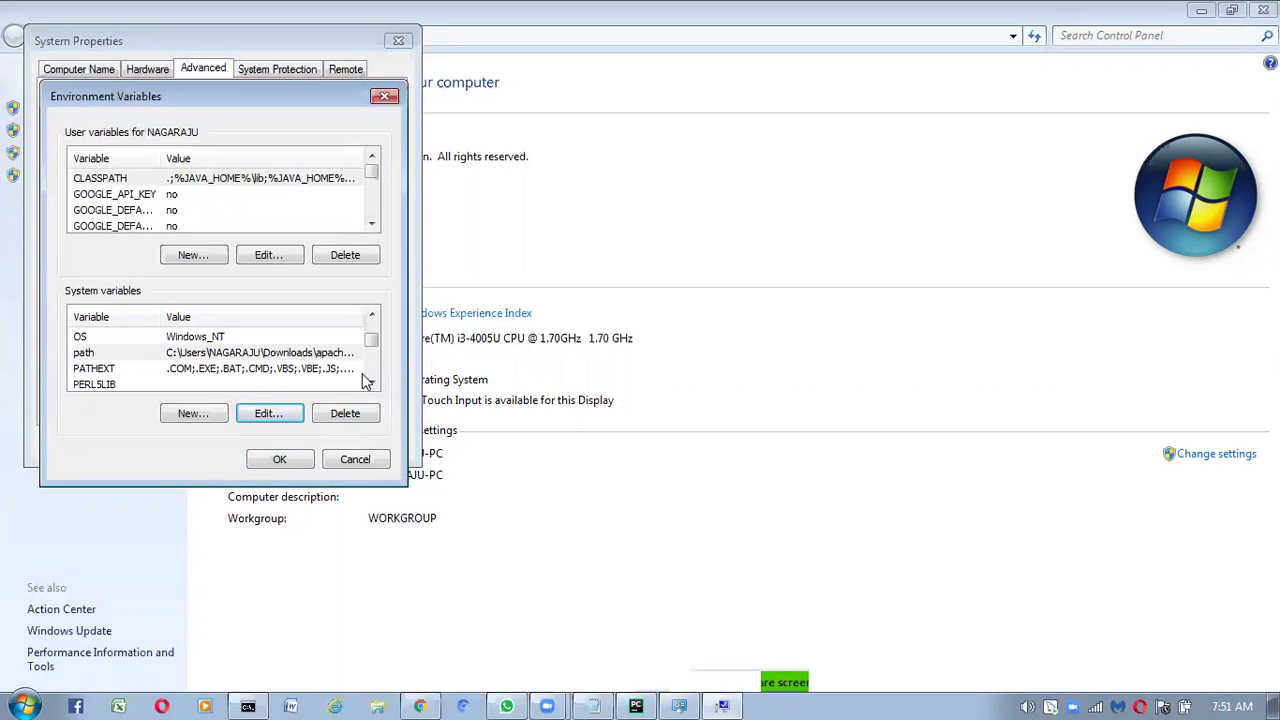
{"action": "mouse_move", "coordinate": [372, 343]}
{"action": "left_mouse_down"}
{"action": "mouse_move", "coordinate": [374, 370]}
{"action": "mouse_move", "coordinate": [374, 339]}
{"action": "left_mouse_up"}
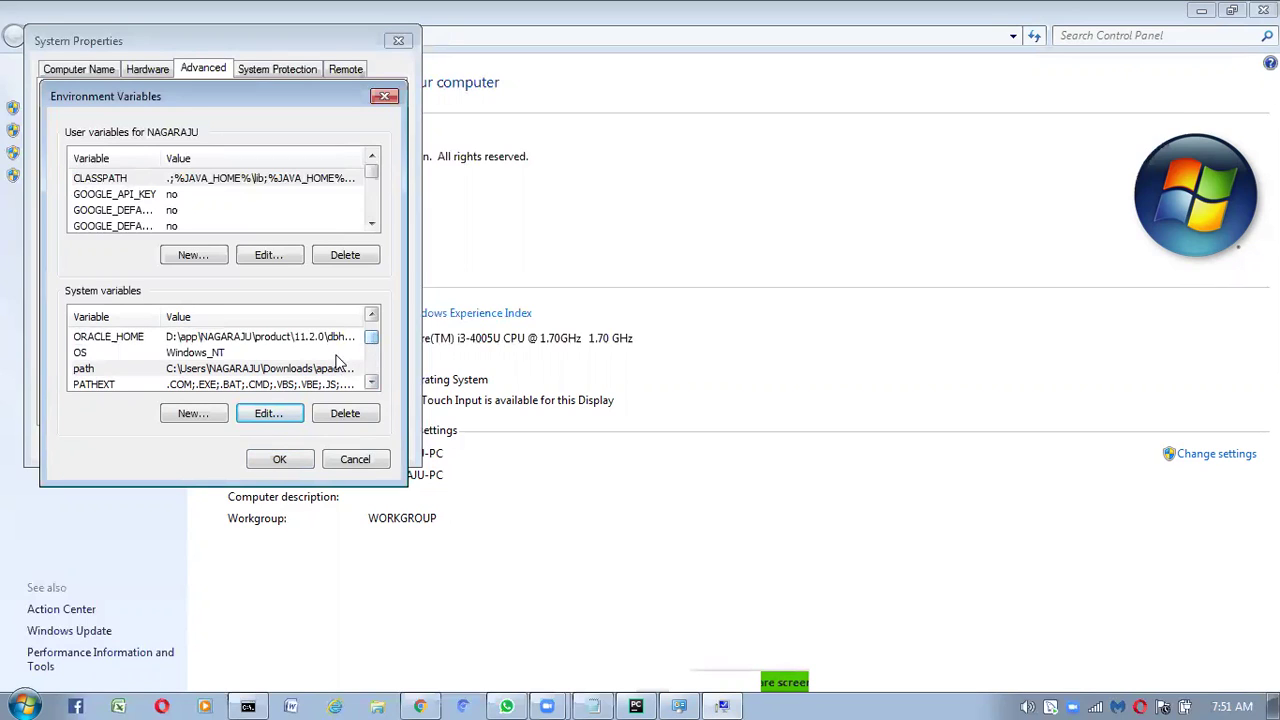
{"action": "mouse_move", "coordinate": [370, 345]}
{"action": "left_mouse_down"}
{"action": "mouse_move", "coordinate": [370, 330]}
{"action": "mouse_move", "coordinate": [371, 380]}
{"action": "mouse_move", "coordinate": [371, 366]}
{"action": "left_mouse_up"}
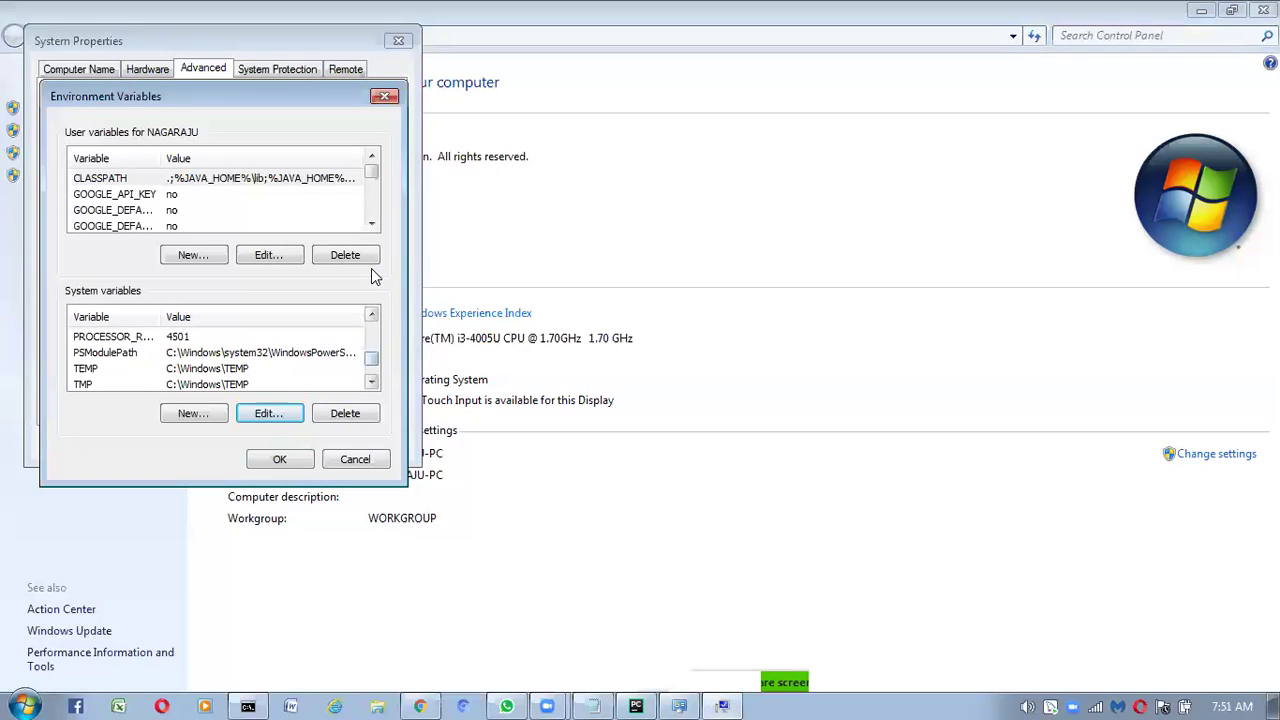
{"action": "mouse_move", "coordinate": [373, 175]}
{"action": "left_mouse_down"}
{"action": "mouse_move", "coordinate": [373, 213]}
{"action": "mouse_move", "coordinate": [371, 172]}
{"action": "left_mouse_up"}
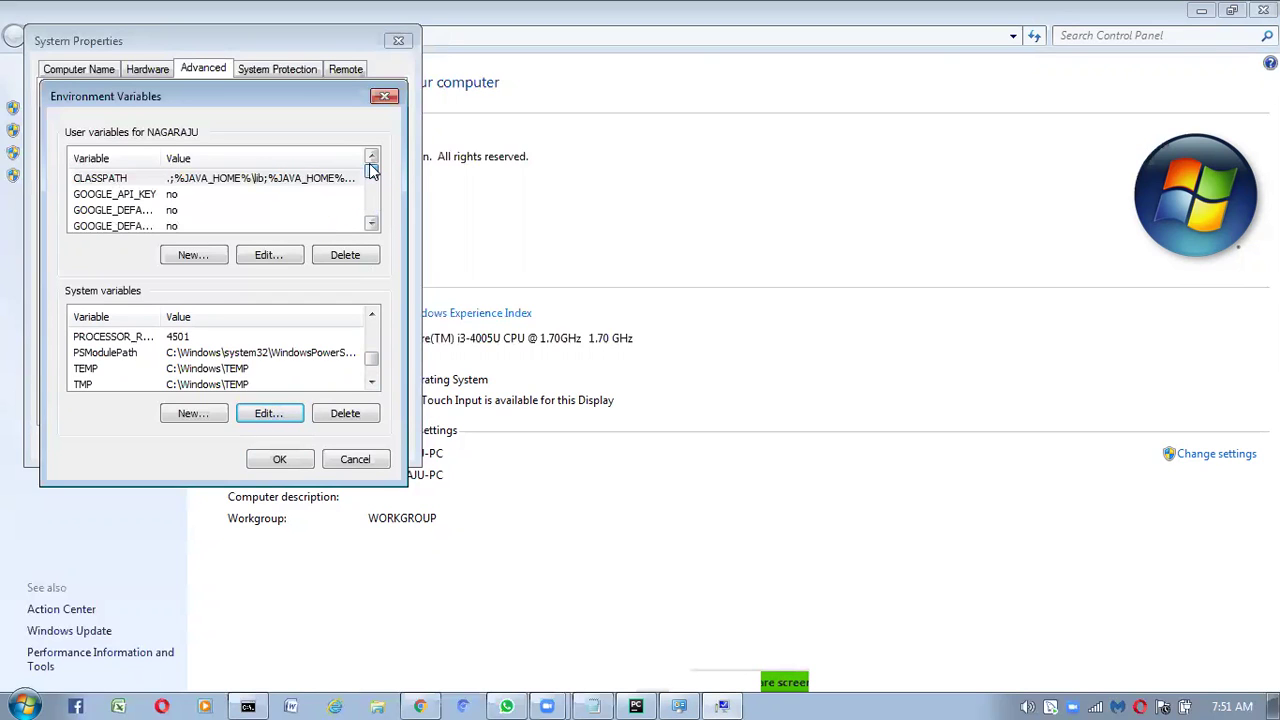
{"action": "left_click", "coordinate": [200, 414]}
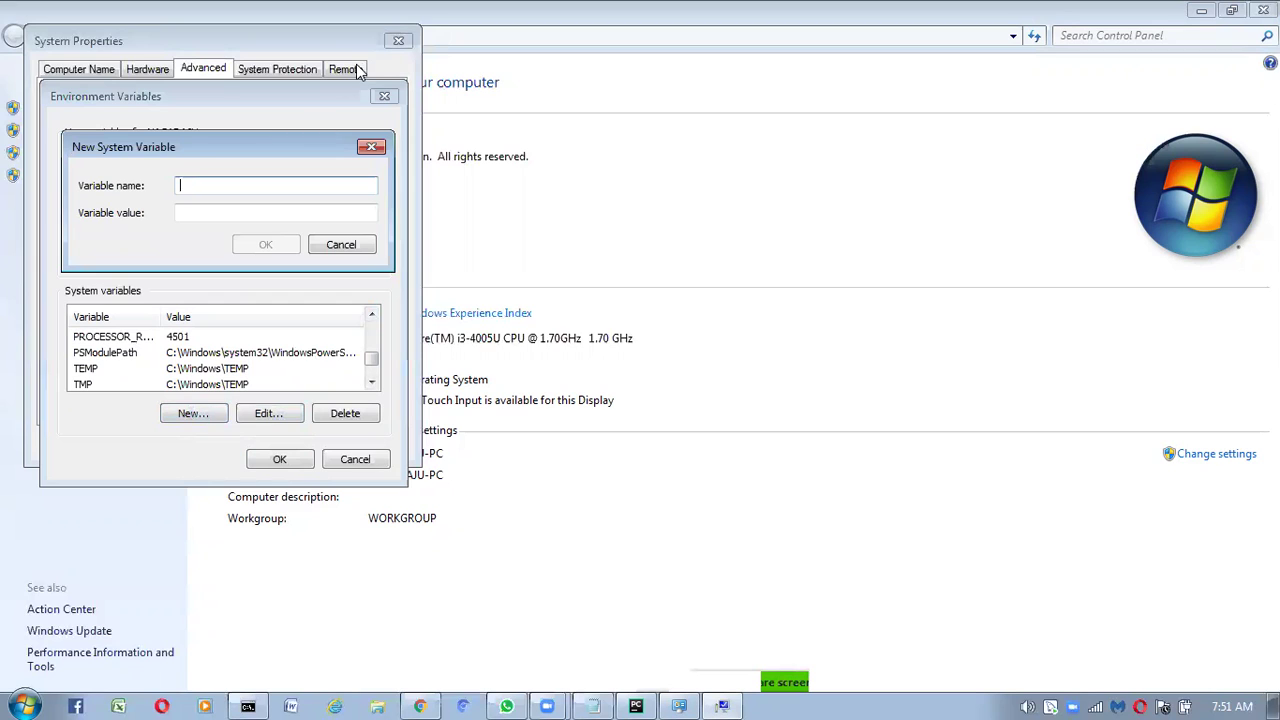
Step: Cancel the new system variable and view the CLASSPATH user variable without changes
{"action": "left_click", "coordinate": [383, 97]}
{"action": "left_click", "coordinate": [341, 247]}
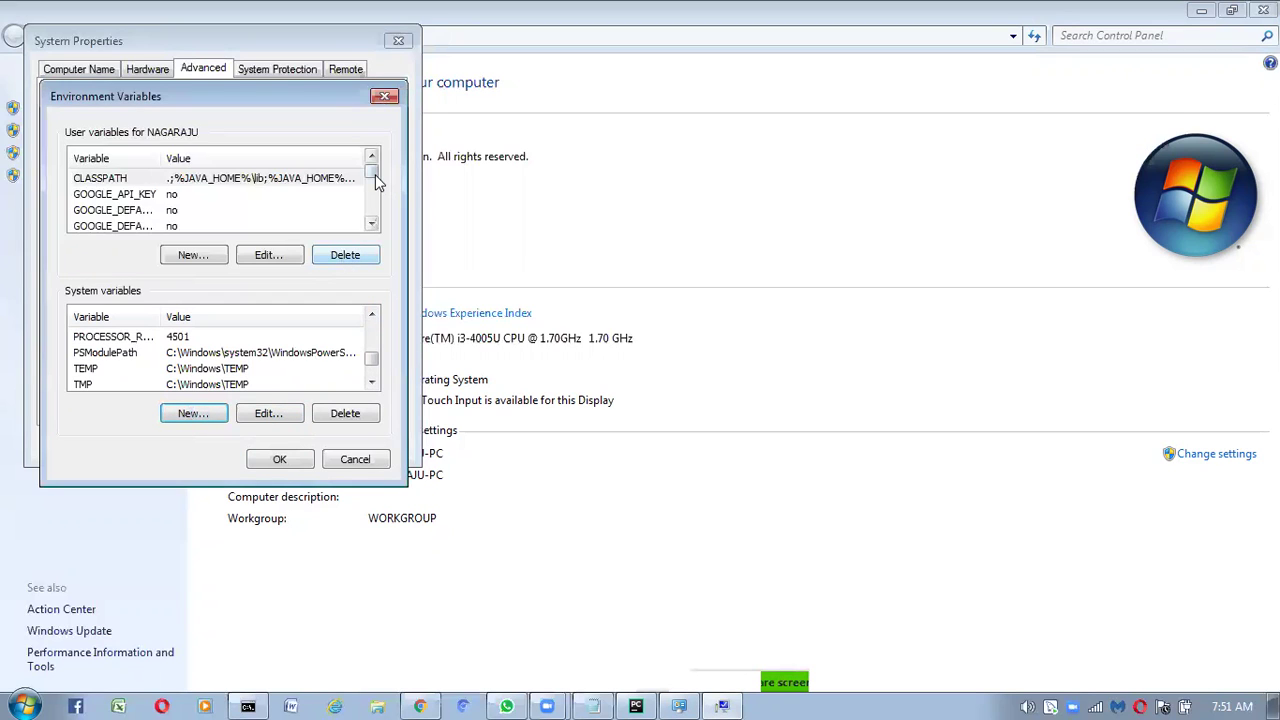
{"action": "left_click", "coordinate": [266, 255]}
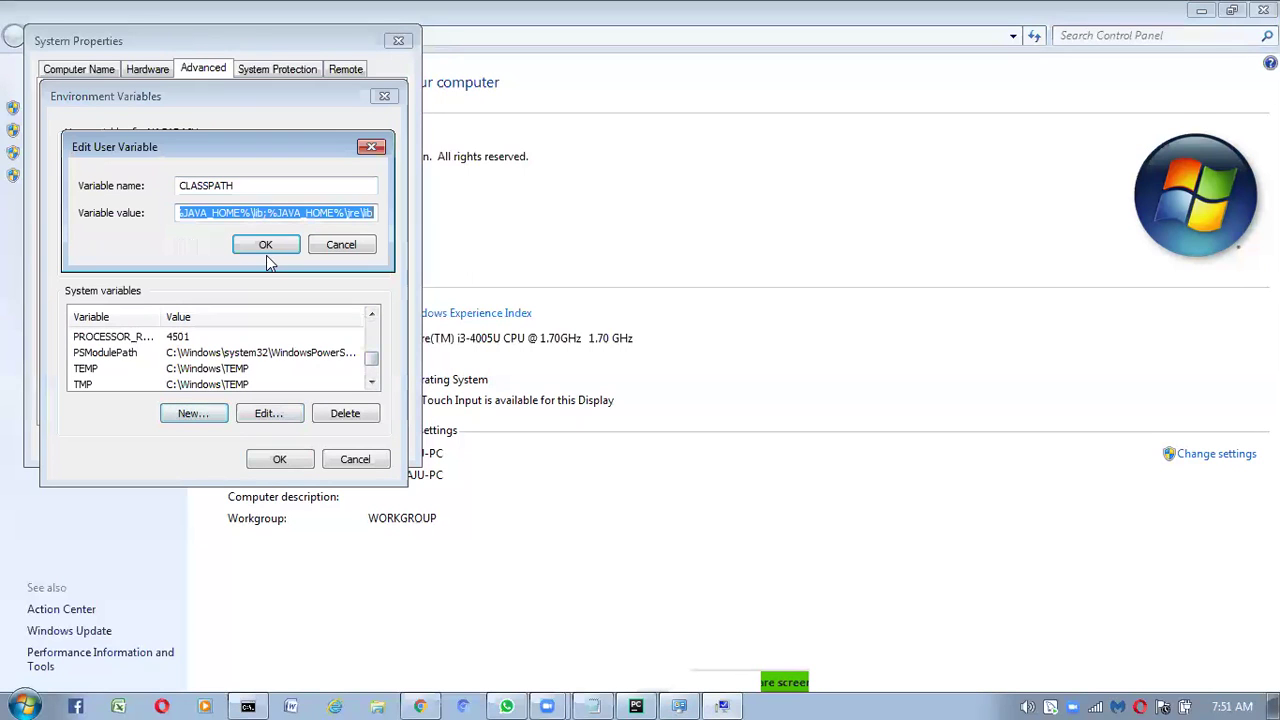
{"action": "left_click", "coordinate": [371, 149]}
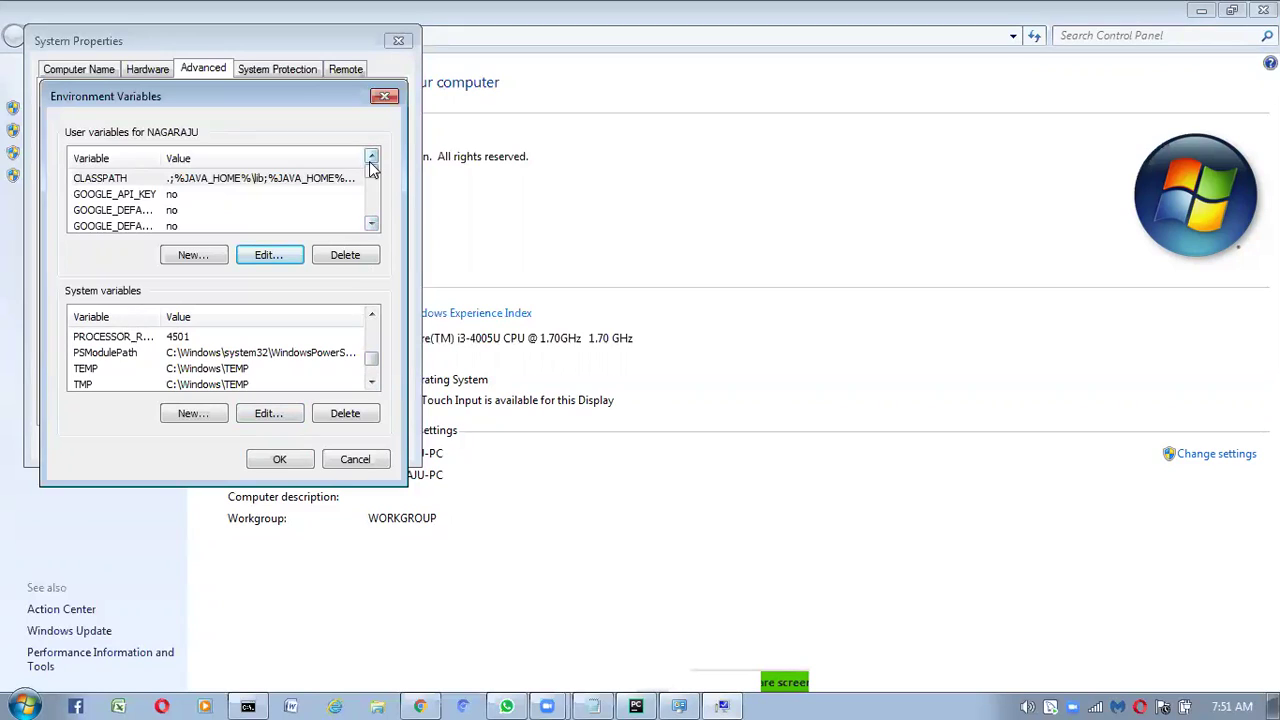
{"action": "left_click_drag", "start_coordinate": [370, 180], "coordinate": [371, 200]}
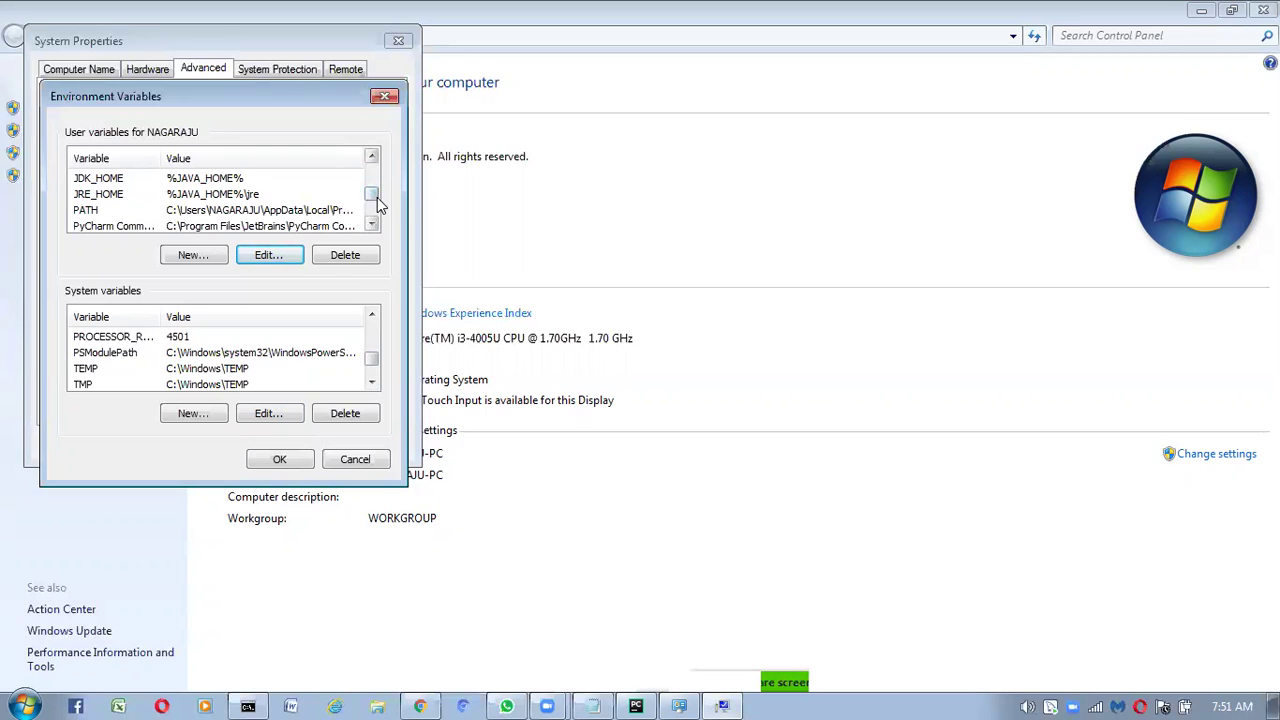
Step: Inspect the user PATH variable's value without changing it
{"action": "left_click", "coordinate": [320, 215]}
{"action": "left_click", "coordinate": [268, 256]}
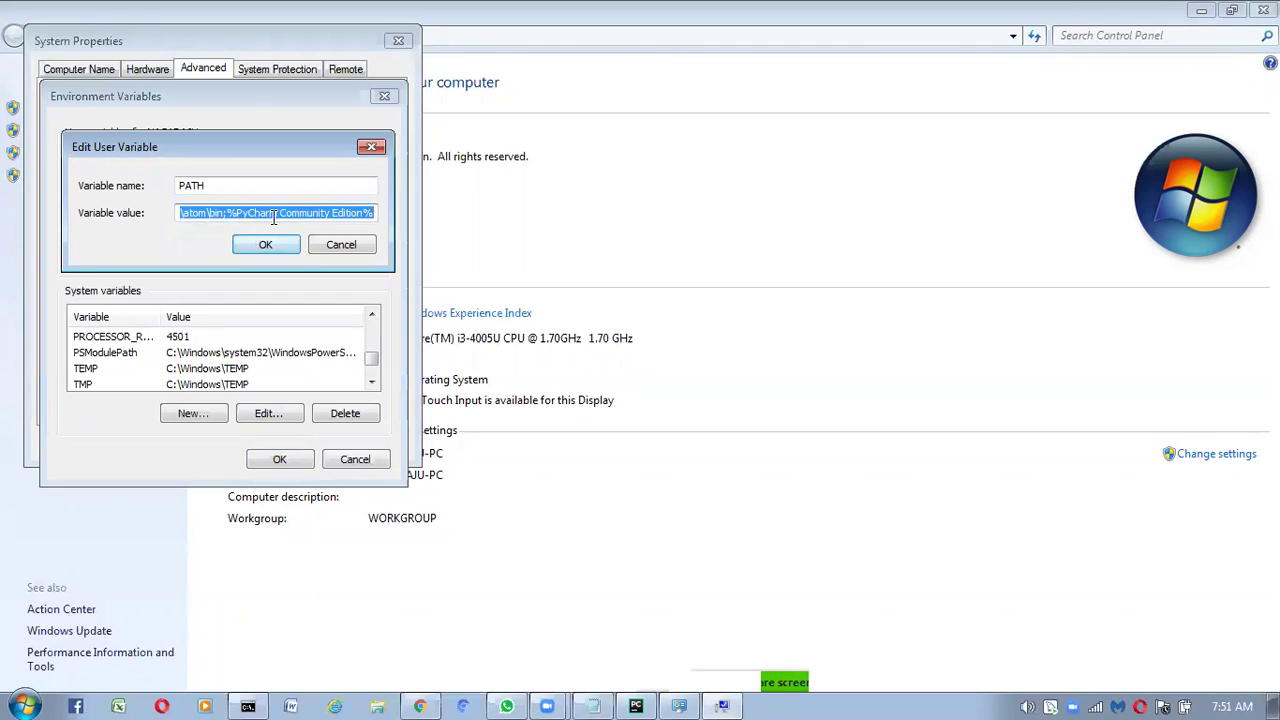
{"action": "left_click", "coordinate": [338, 248]}
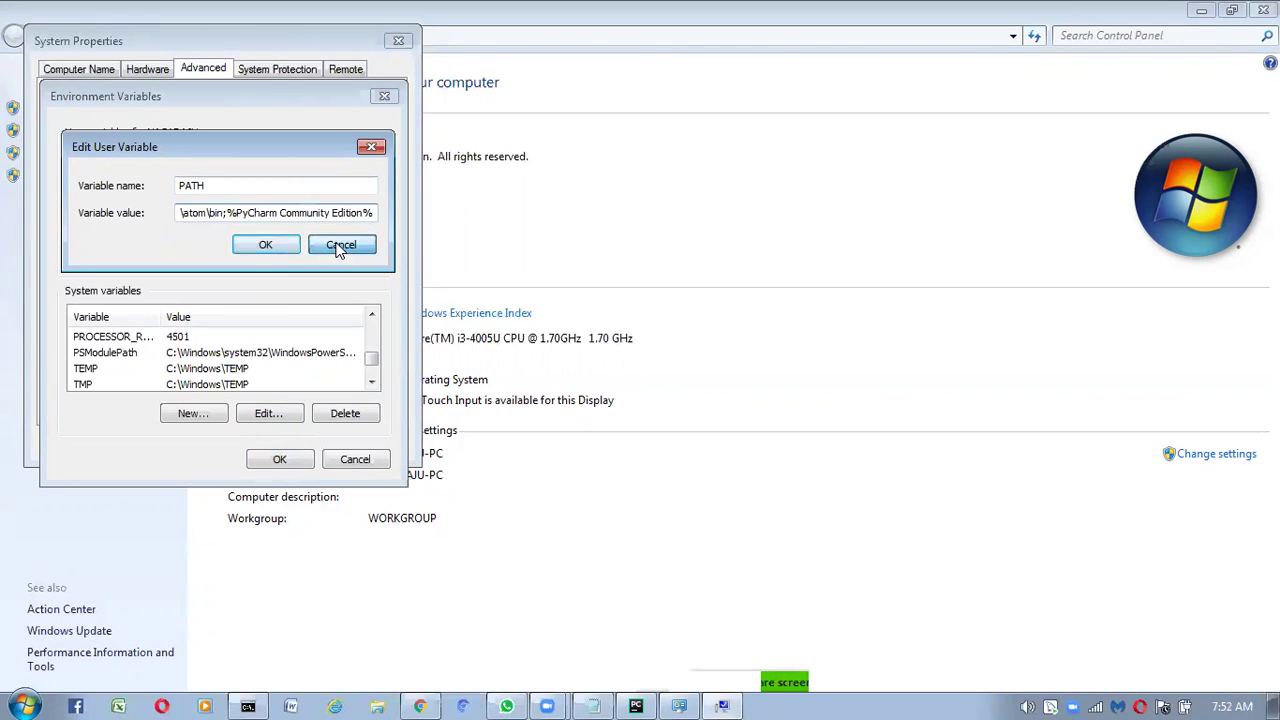
{"action": "left_click_drag", "start_coordinate": [371, 200], "coordinate": [371, 216]}
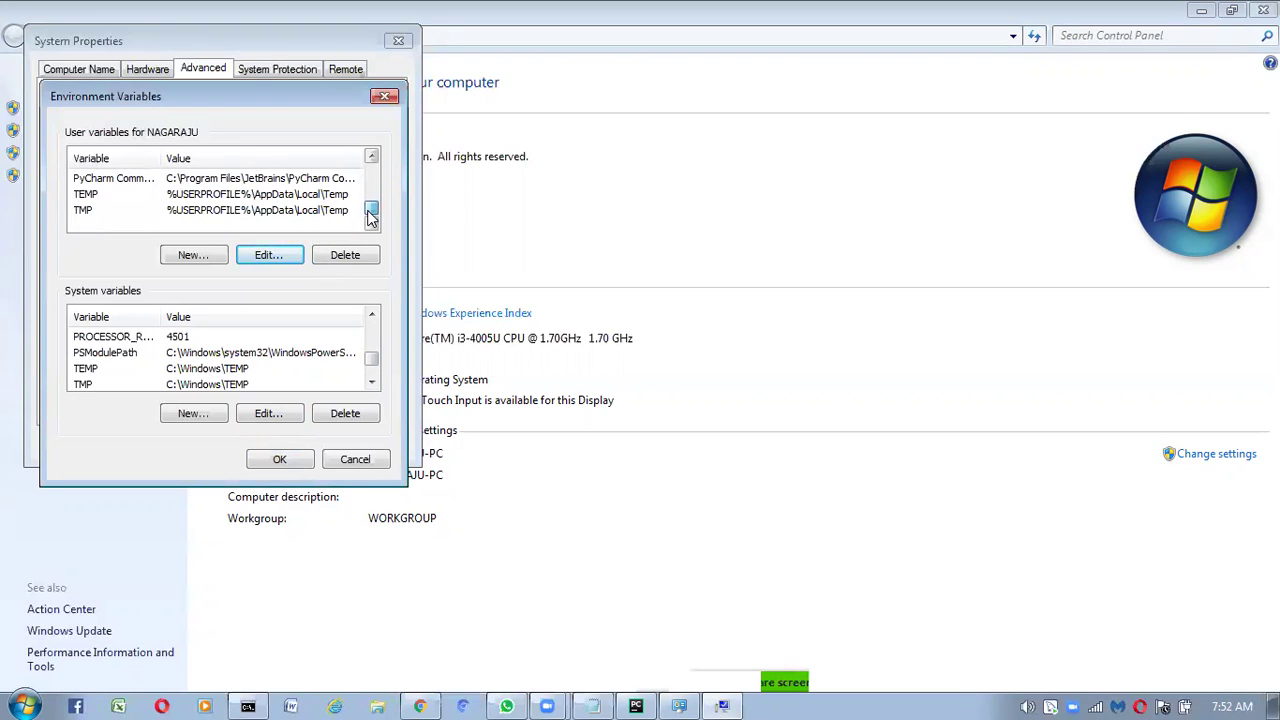
{"action": "scroll", "coordinate": [370, 218], "scroll_direction": "up", "scroll_amount": 3}
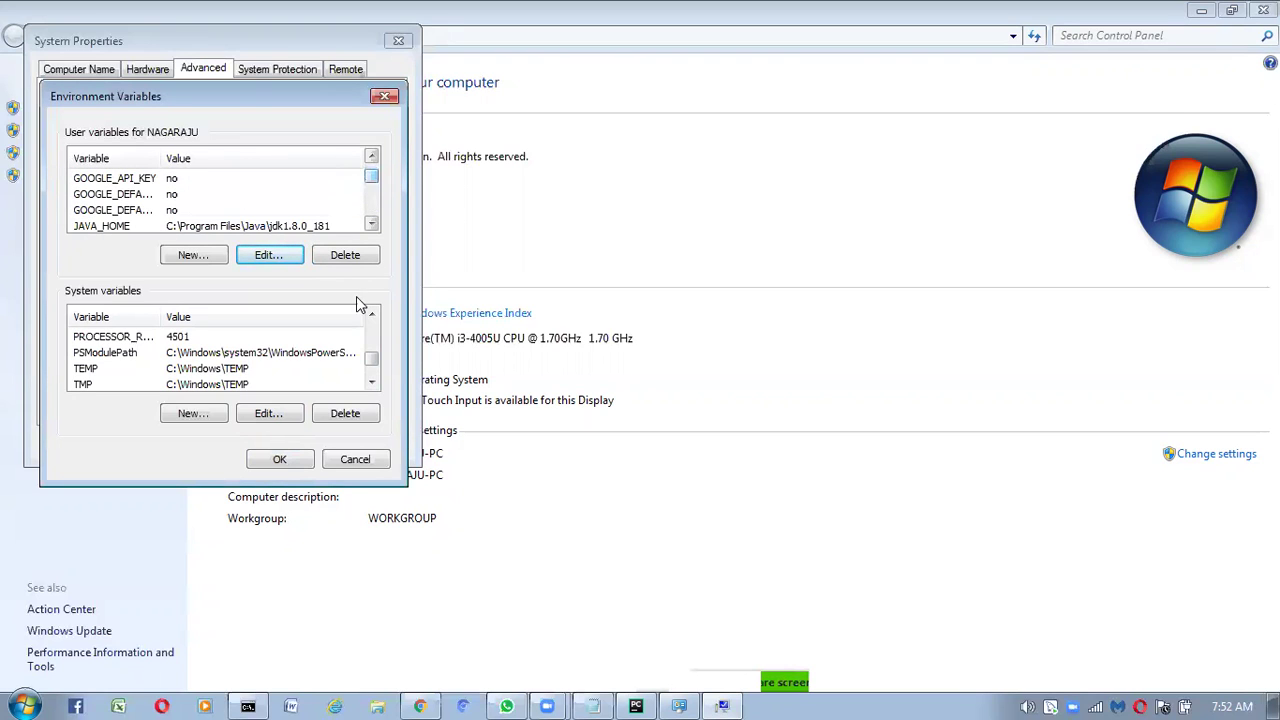
{"action": "scroll", "coordinate": [370, 343], "scroll_direction": "up", "scroll_amount": 2}
{"action": "scroll", "coordinate": [370, 343], "scroll_direction": "down", "scroll_amount": 1}
{"action": "scroll", "coordinate": [370, 343], "scroll_direction": "down", "scroll_amount": 1}
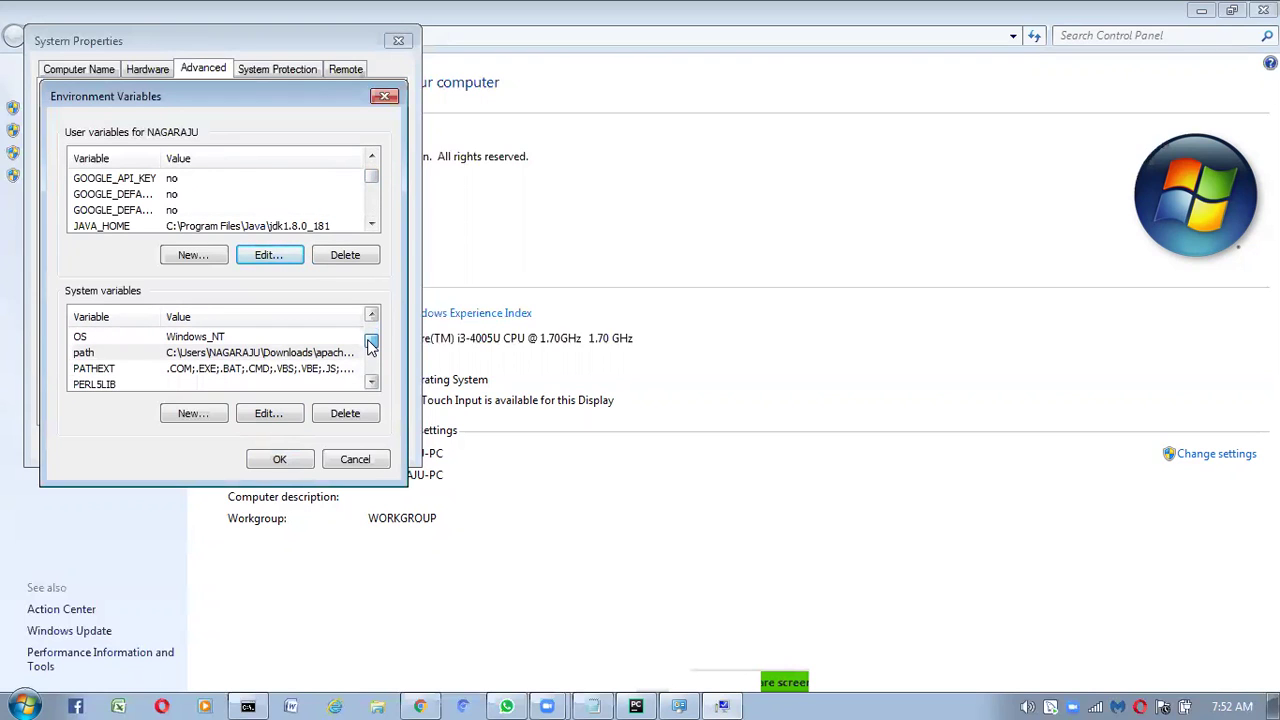
Step: Inspect the system path variable's value without saving
{"action": "left_click", "coordinate": [262, 360]}
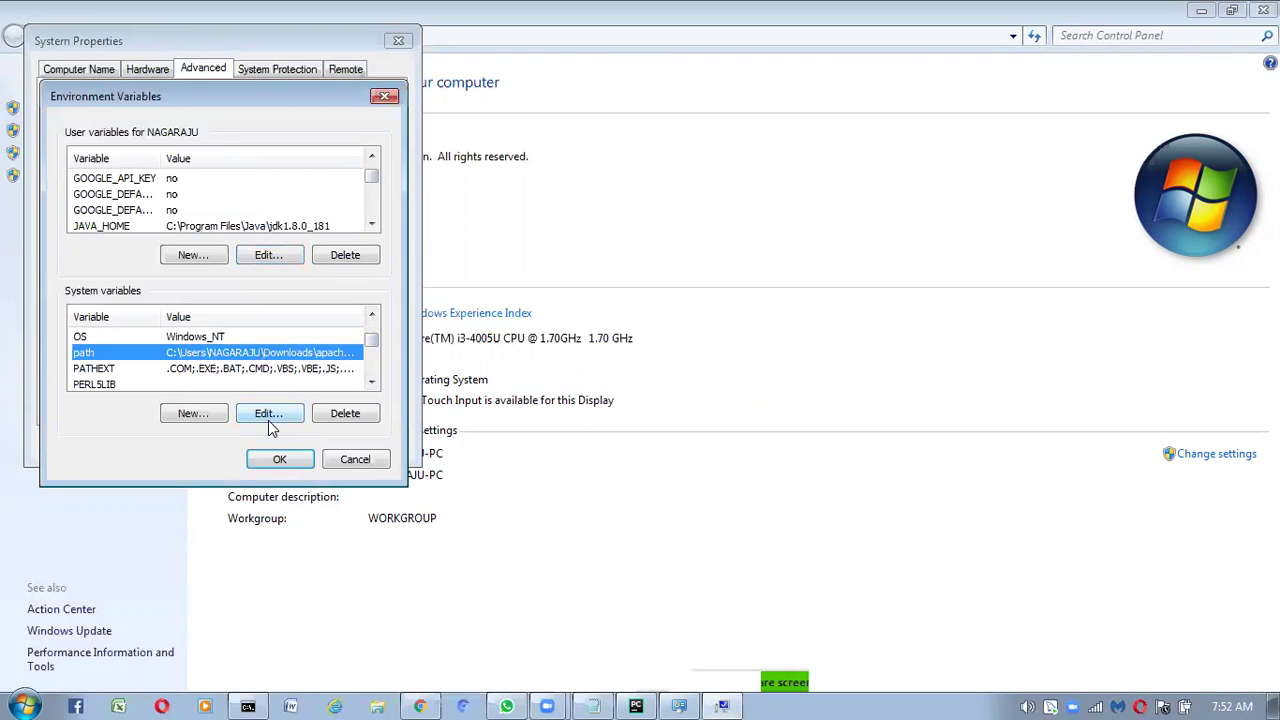
{"action": "left_click", "coordinate": [268, 418]}
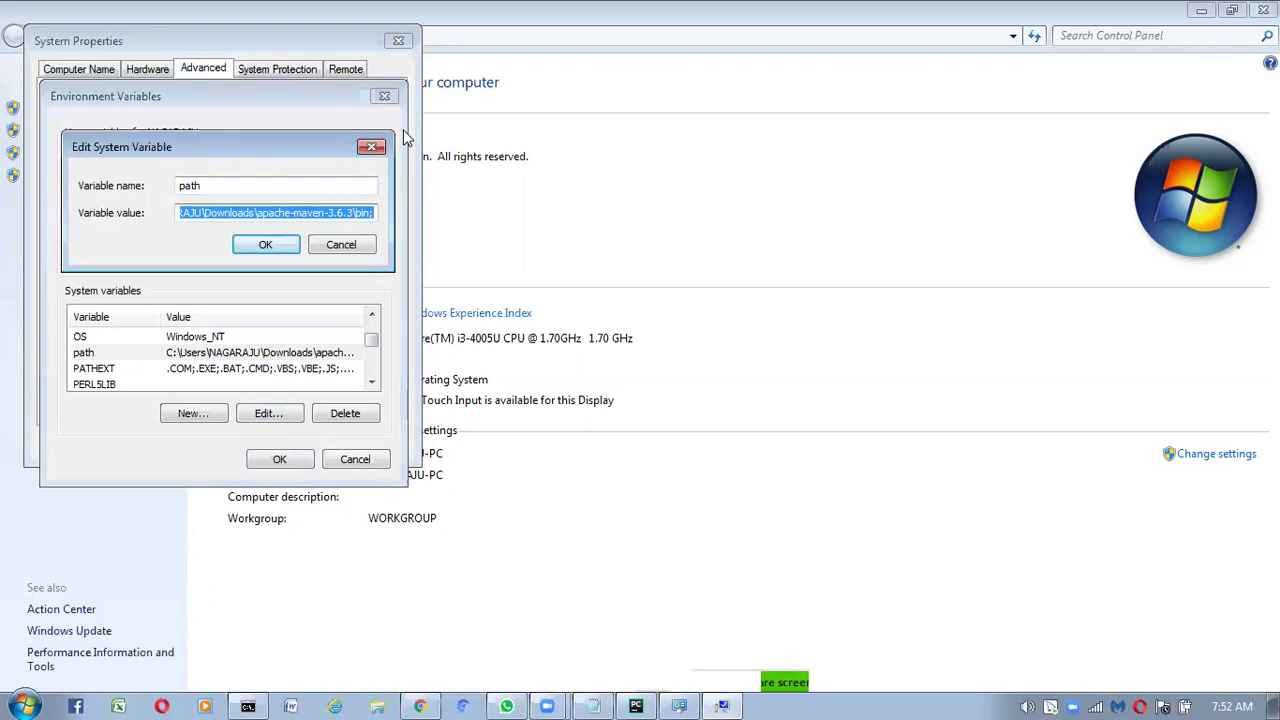
{"action": "left_click", "coordinate": [369, 149]}
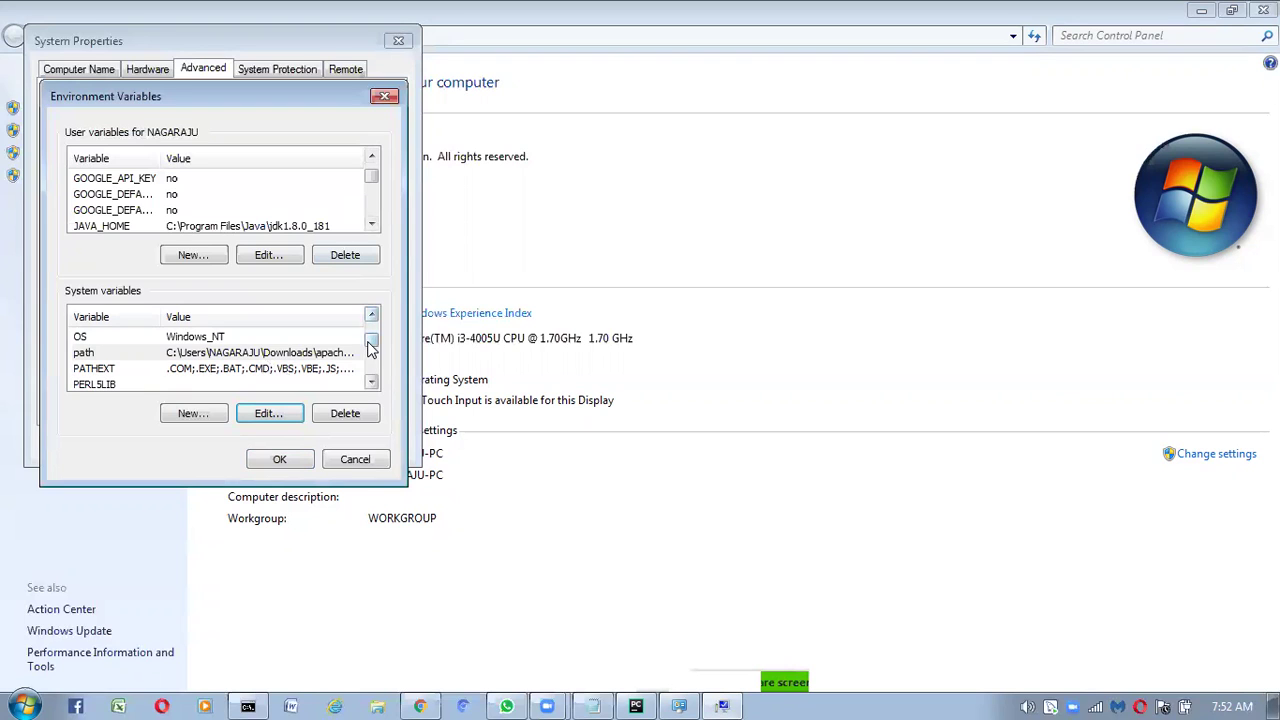
{"action": "left_click_drag", "start_coordinate": [371, 345], "coordinate": [371, 348]}
Step: Inspect PATHEXT unchanged, then close the Environment Variables window
{"action": "left_click", "coordinate": [310, 372]}
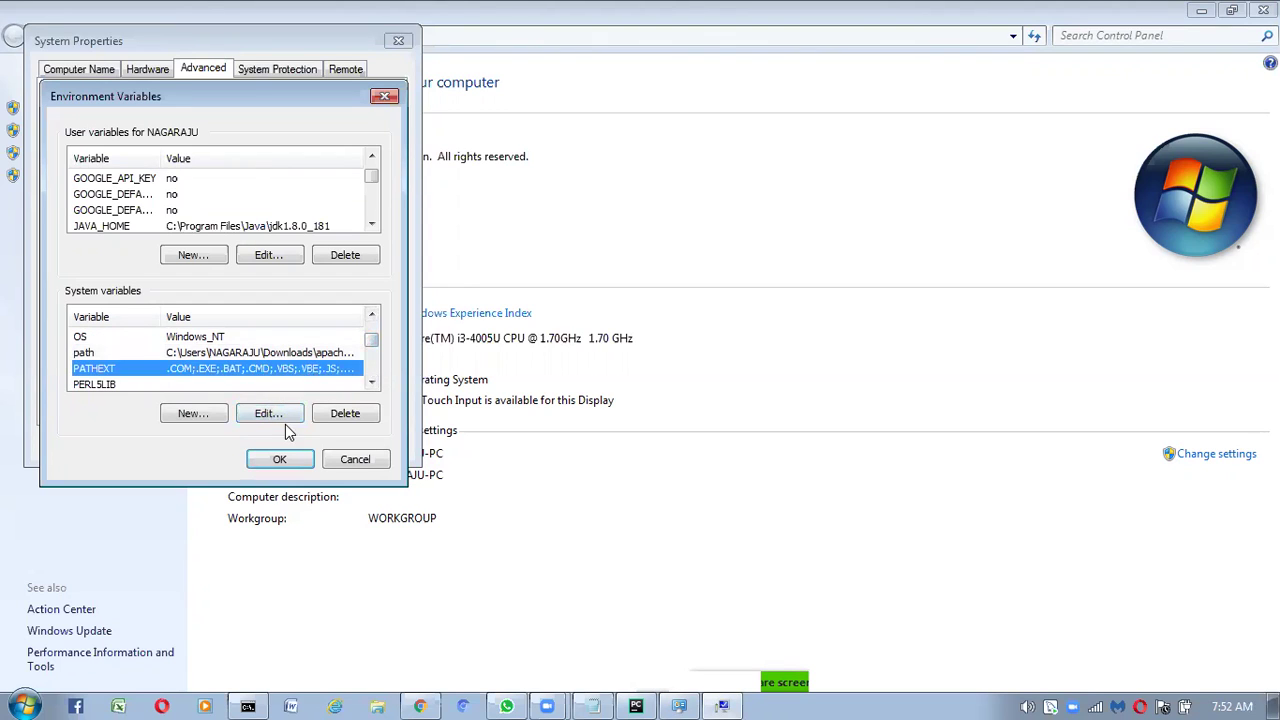
{"action": "left_click", "coordinate": [285, 420]}
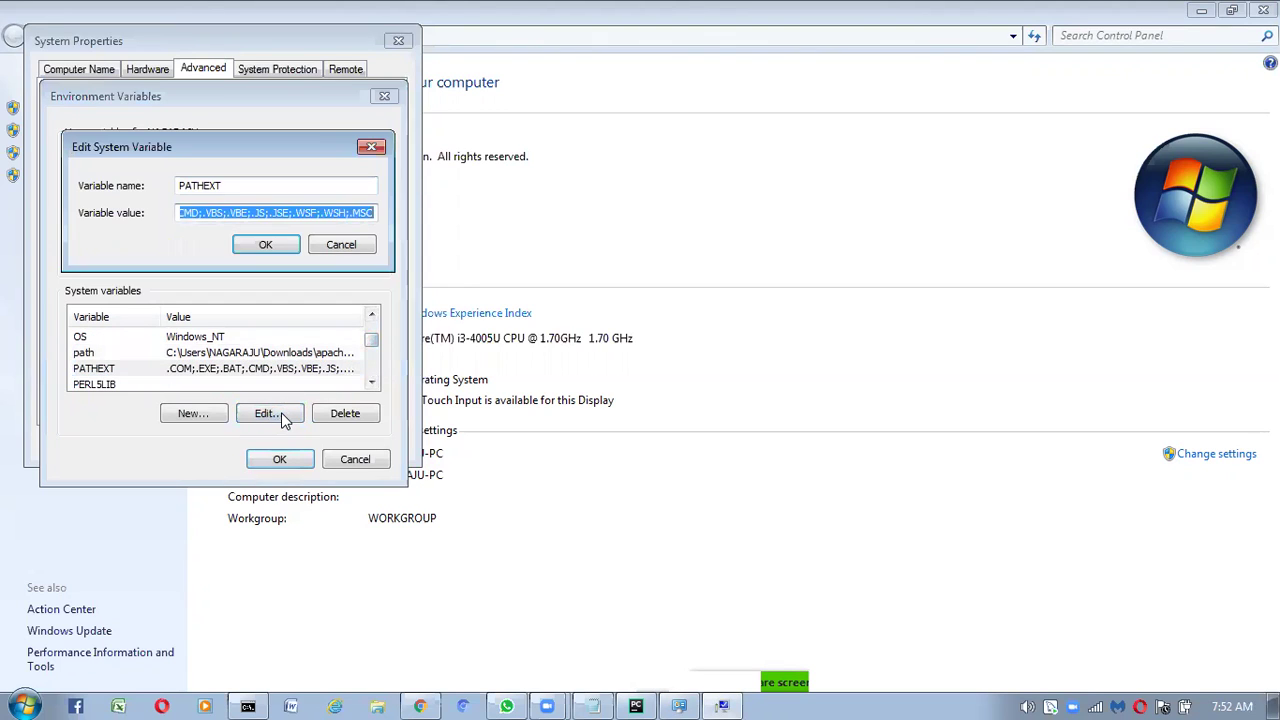
{"action": "left_click", "coordinate": [346, 245]}
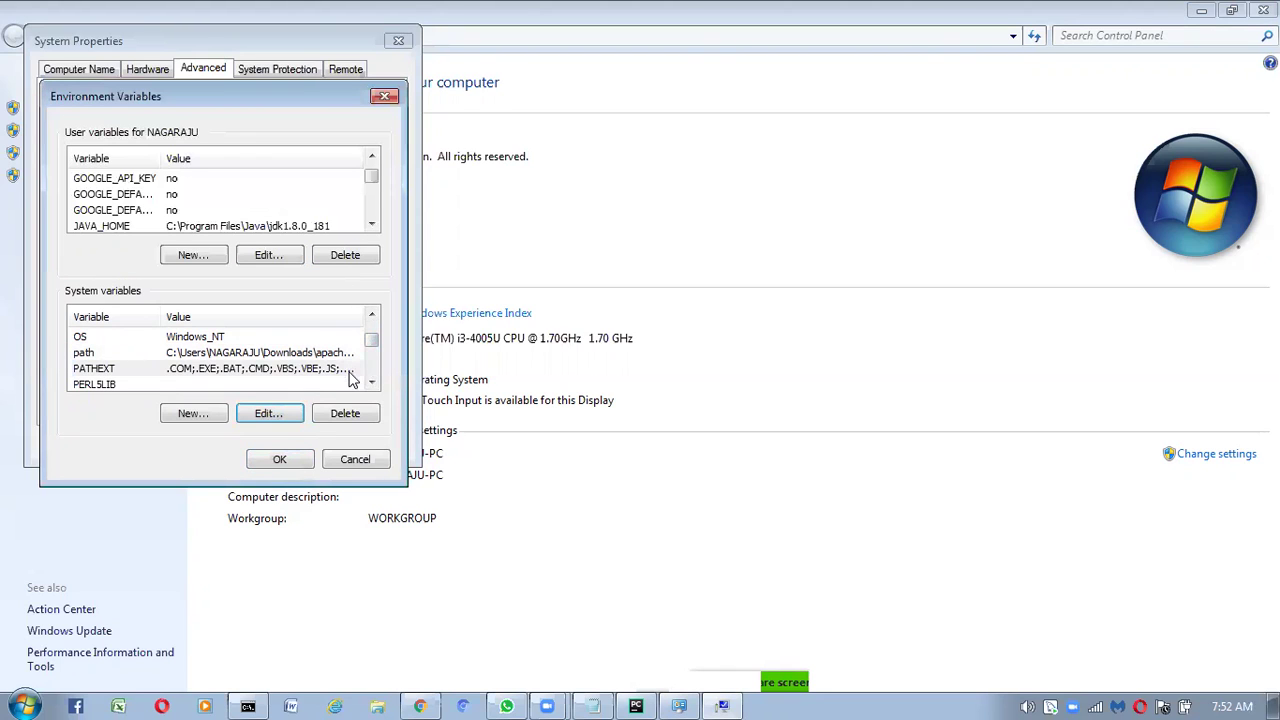
{"action": "mouse_move", "coordinate": [372, 344]}
{"action": "left_mouse_down"}
{"action": "mouse_move", "coordinate": [372, 372]}
{"action": "mouse_move", "coordinate": [371, 352]}
{"action": "left_mouse_up"}
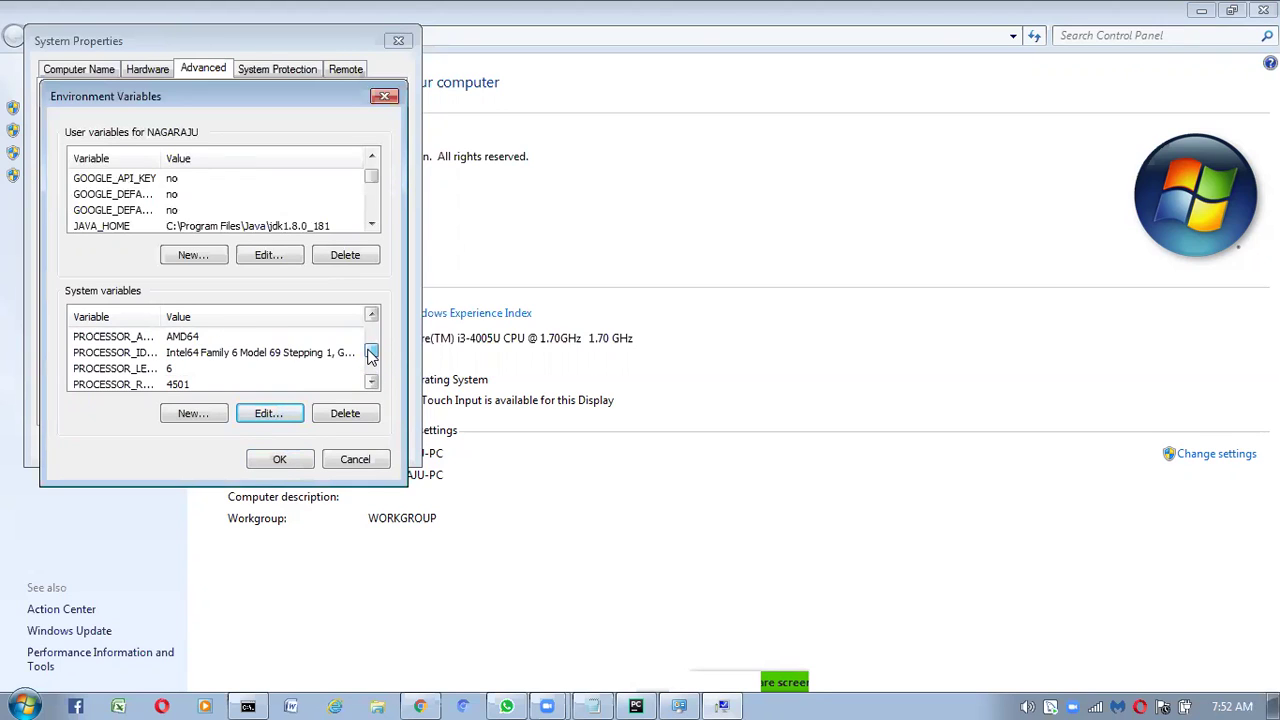
{"action": "left_click", "coordinate": [385, 97]}
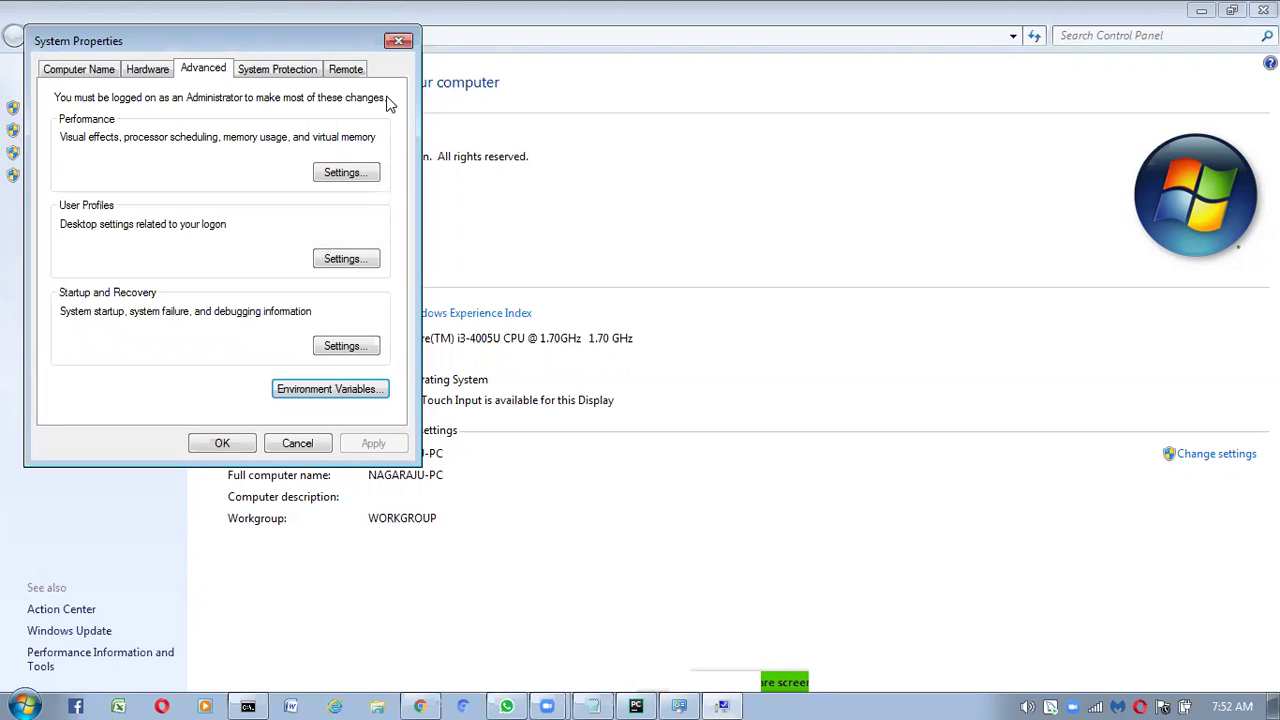
Step: Close System Properties and open Programs and Features via Start > Control Panel
{"action": "left_click", "coordinate": [396, 42]}
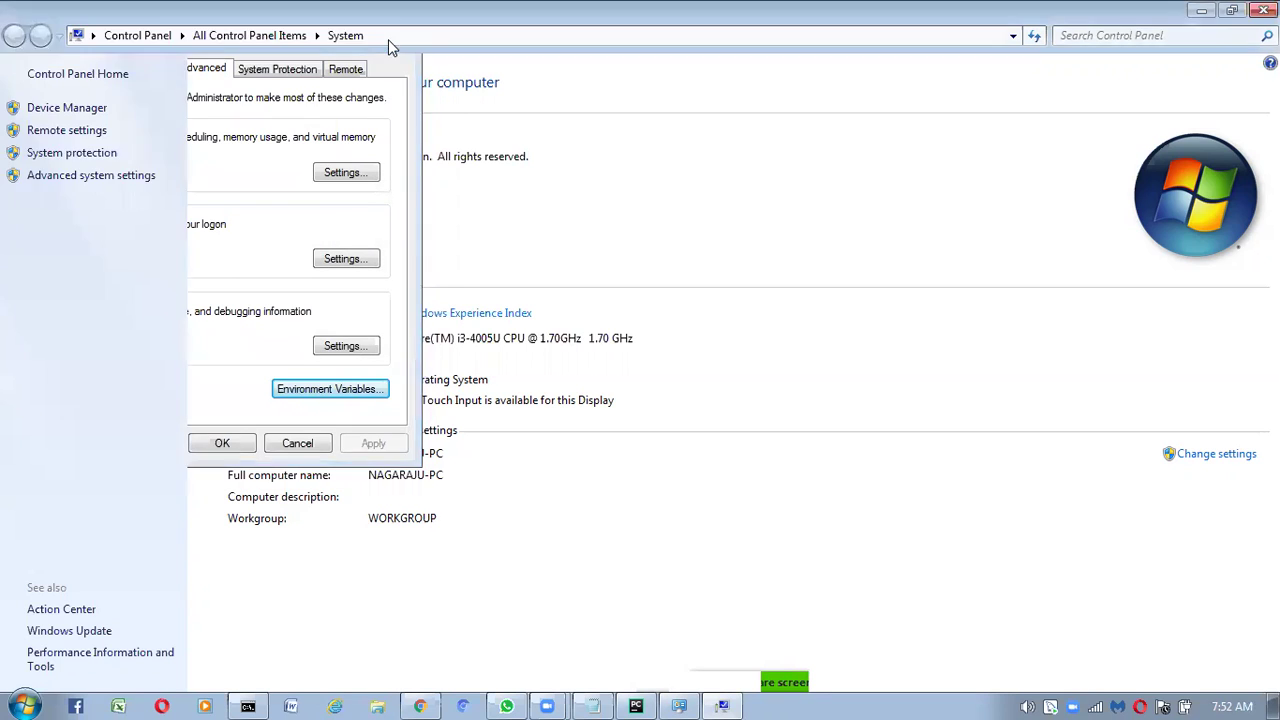
{"action": "left_click", "coordinate": [20, 702]}
{"action": "left_click", "coordinate": [283, 289]}
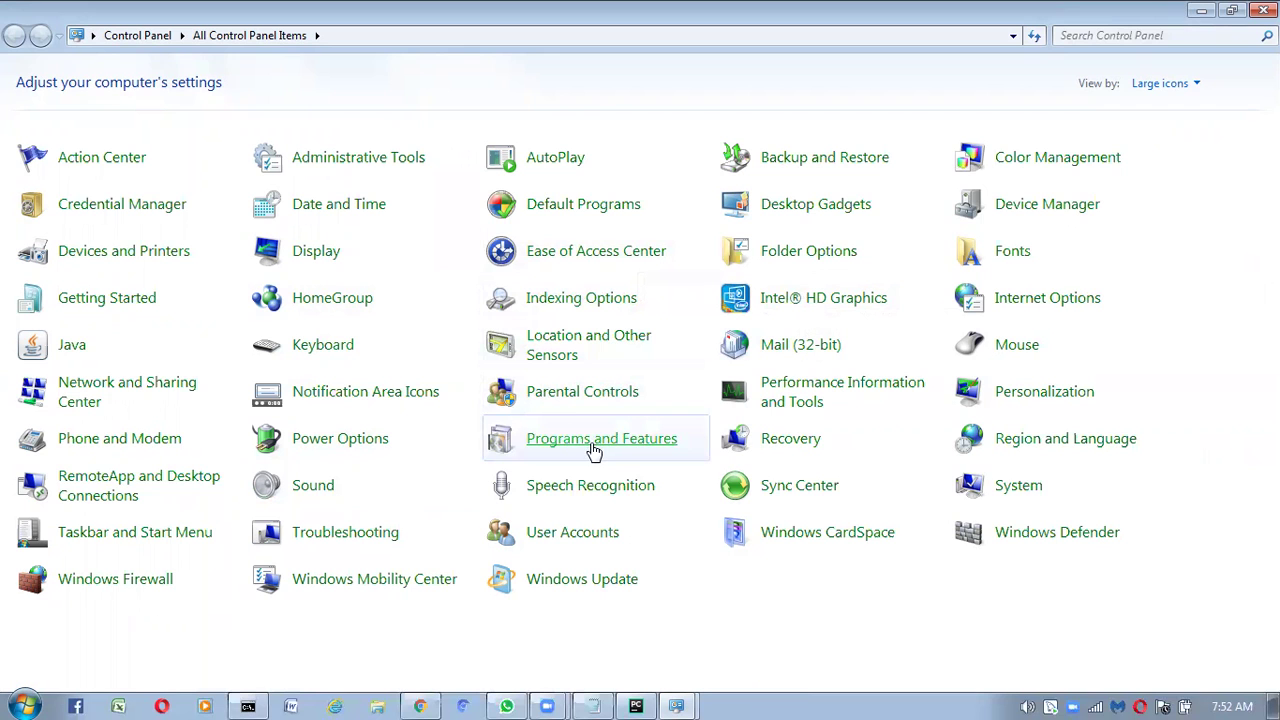
{"action": "left_click", "coordinate": [593, 450]}
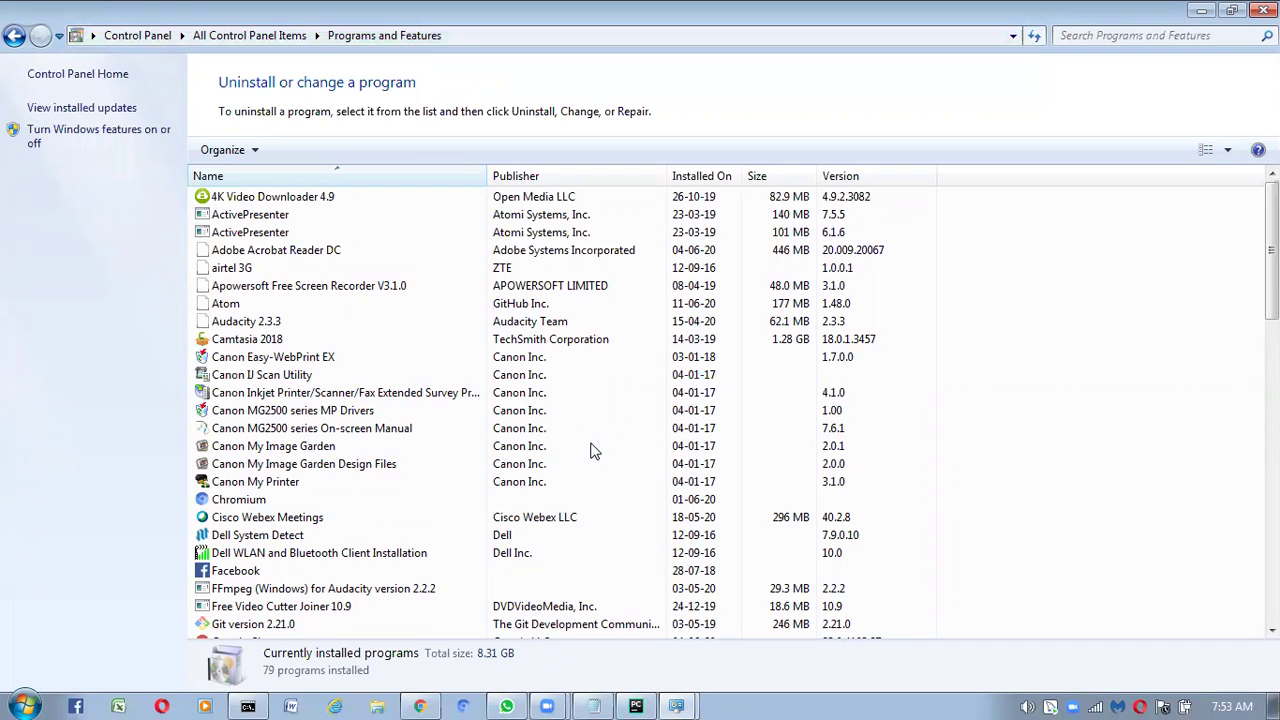
Step: Locate Python 3.7.1 (32-bit) in the installed programs and show its Uninstall/Change action
{"action": "left_click", "coordinate": [590, 450]}
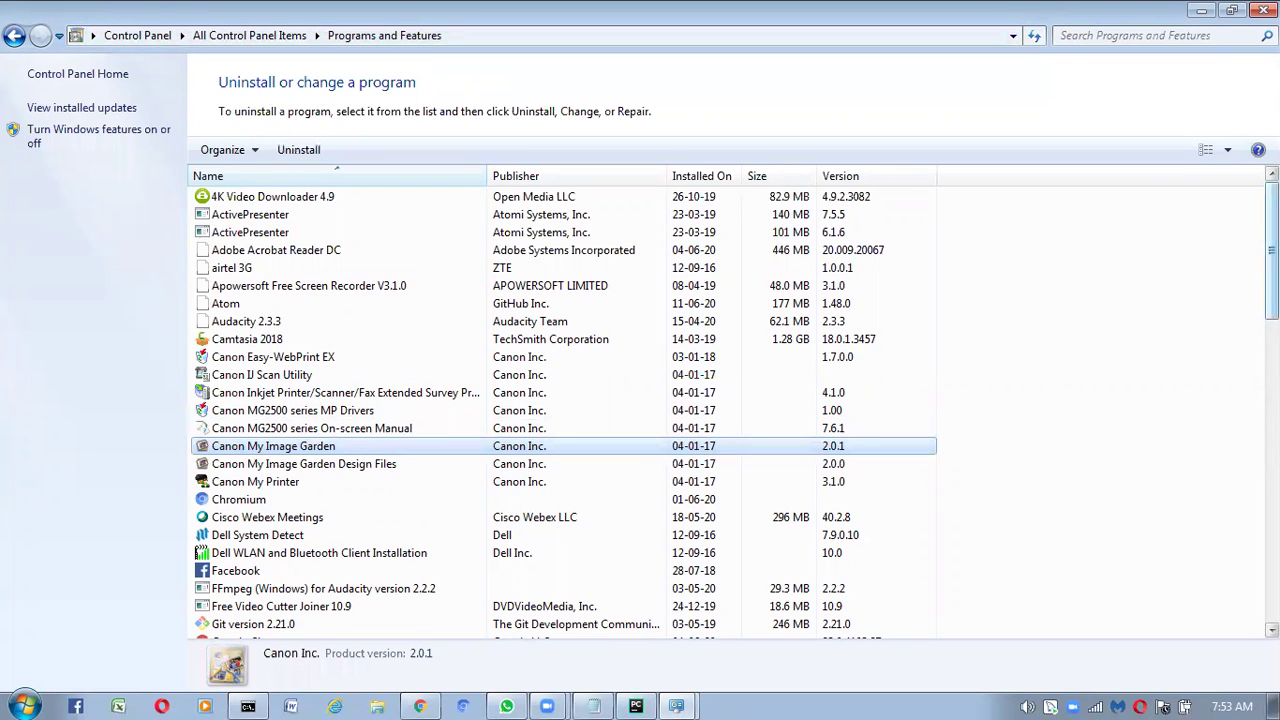
{"action": "scroll", "coordinate": [565, 410], "scroll_direction": "down", "scroll_amount": 6}
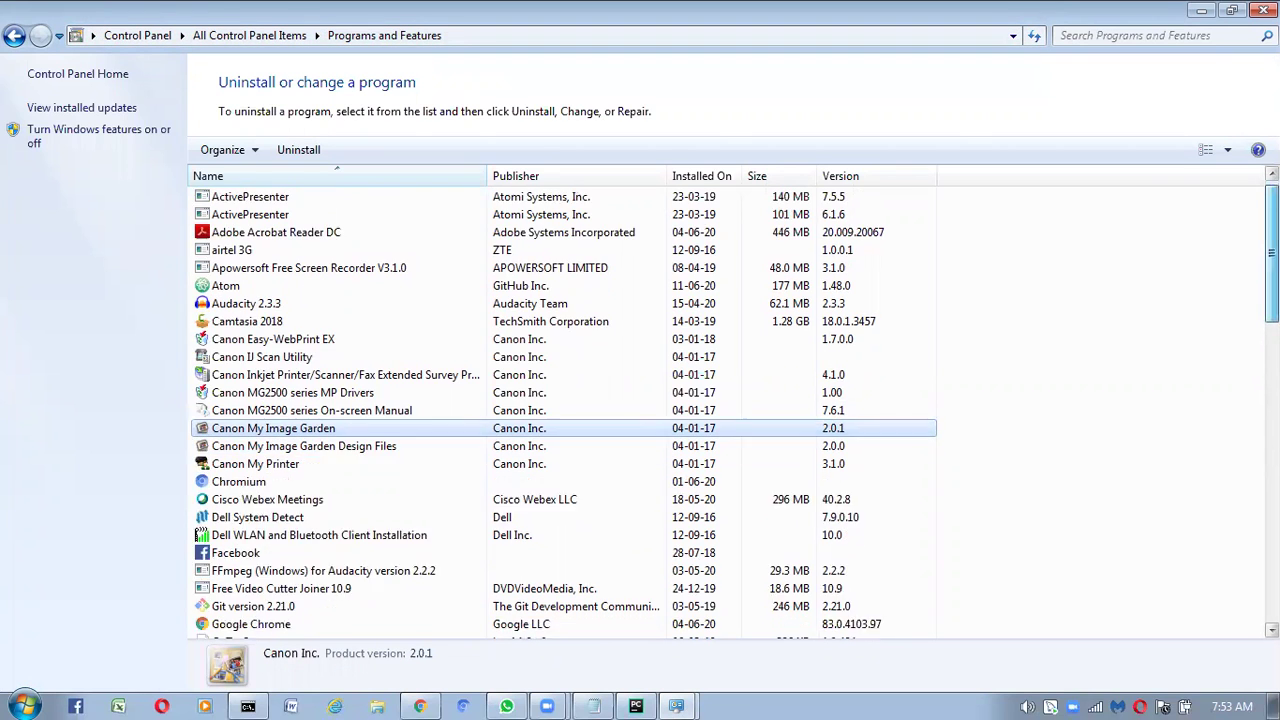
{"action": "scroll", "coordinate": [736, 409], "scroll_direction": "down", "scroll_amount": 5}
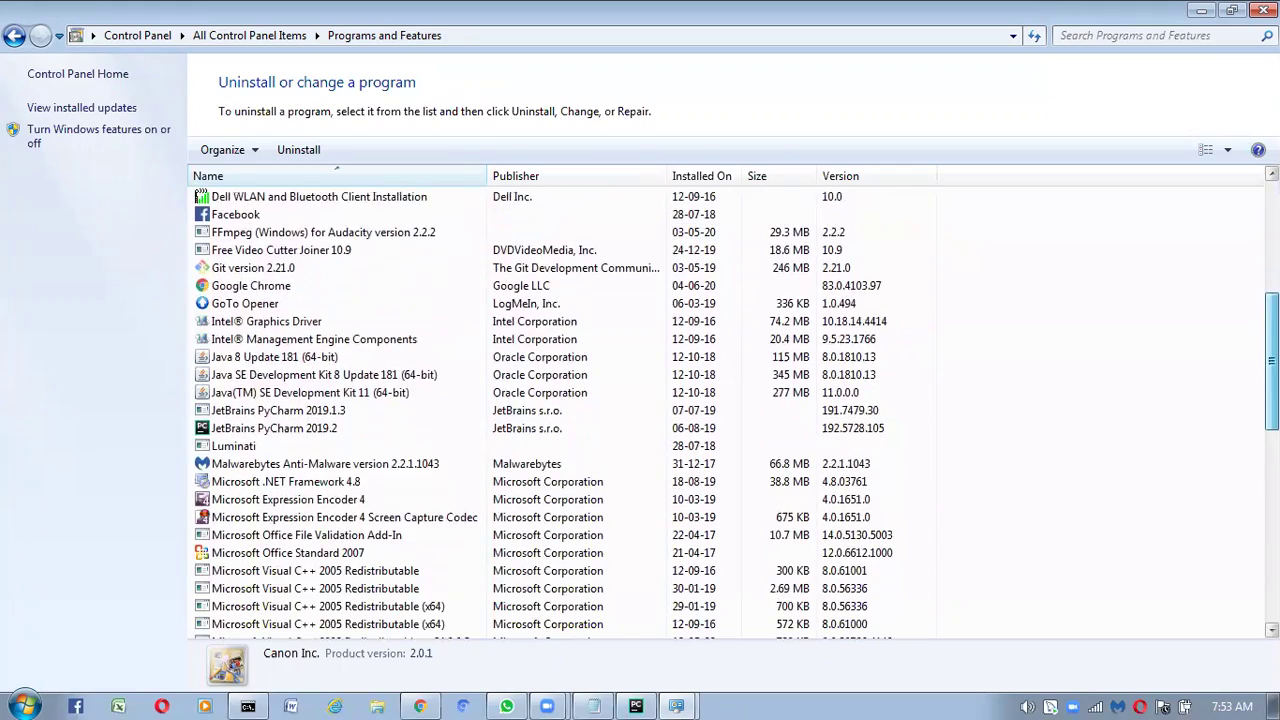
{"action": "scroll", "coordinate": [1136, 209], "scroll_direction": "up", "scroll_amount": 12}
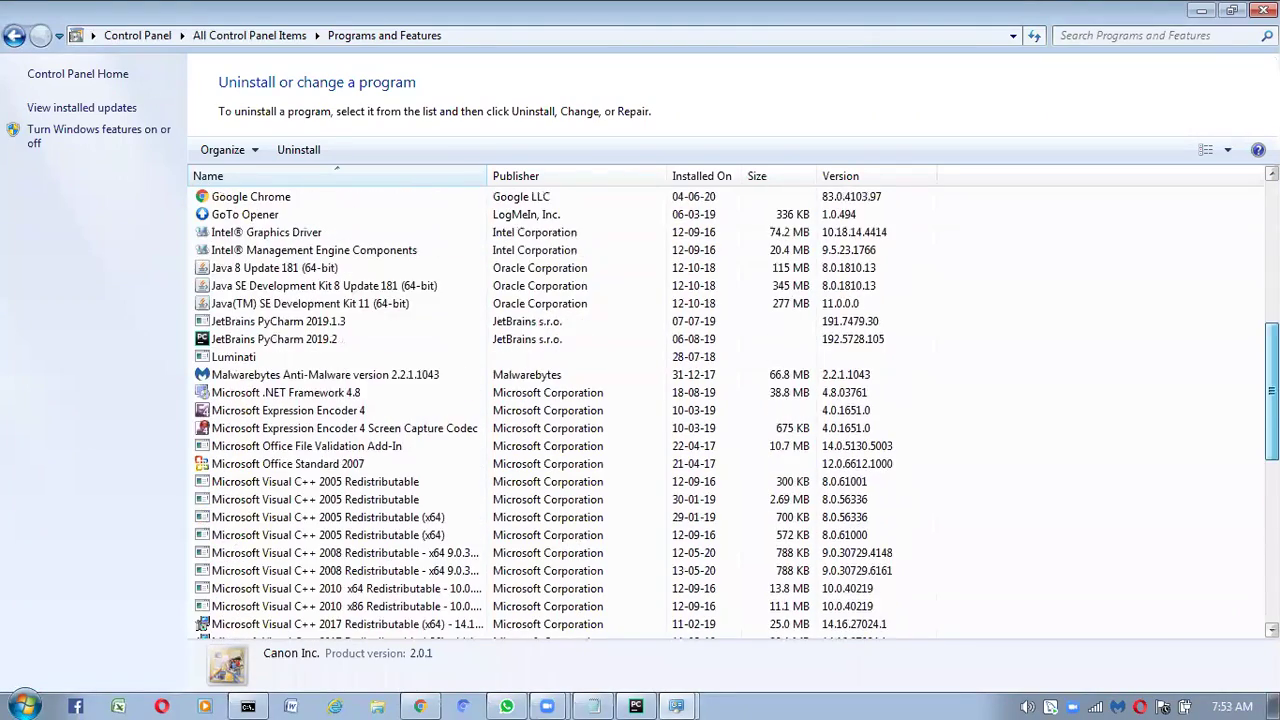
{"action": "left_click", "coordinate": [1136, 209]}
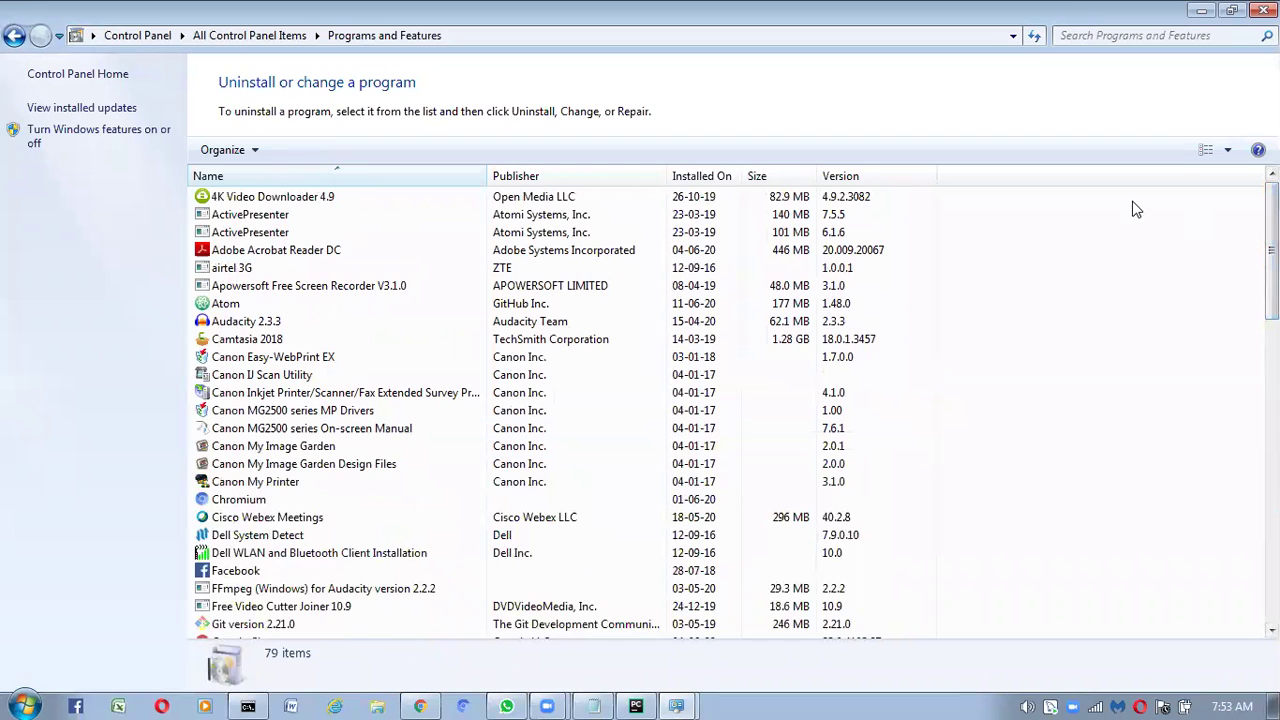
{"action": "key", "text": "End"}
{"action": "key", "text": "p"}
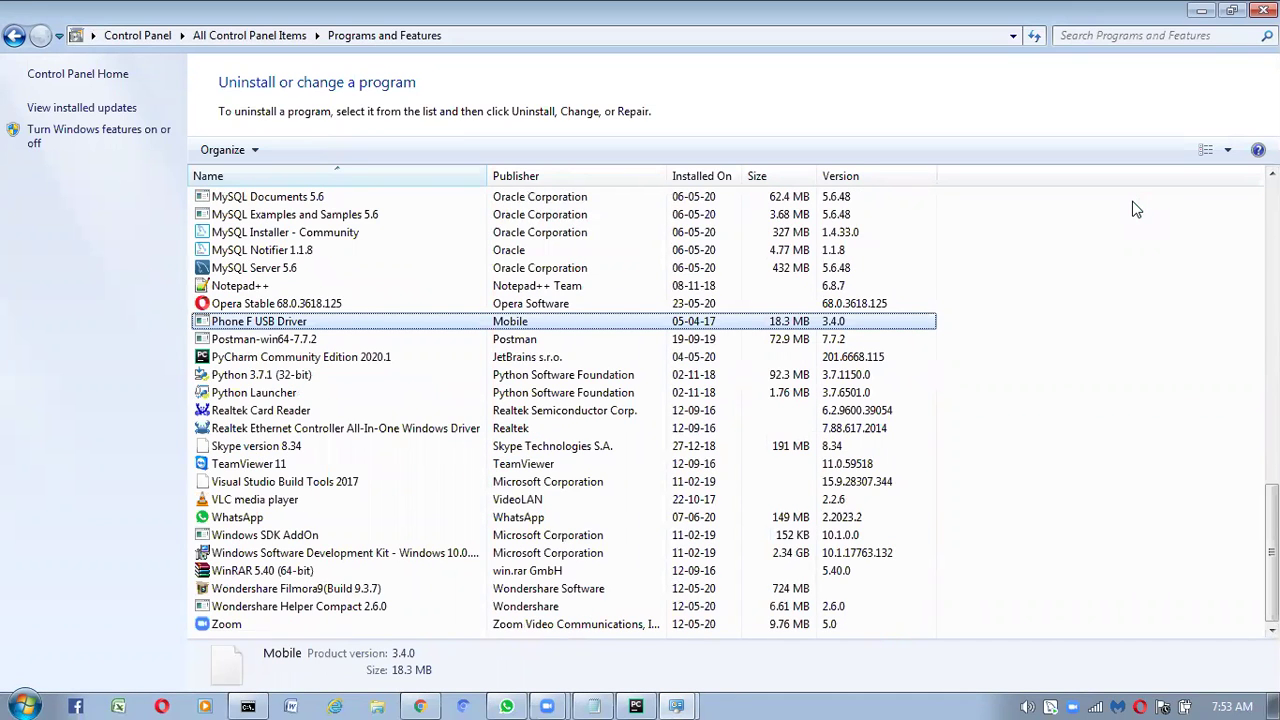
{"action": "key", "text": "y"}
{"action": "key", "text": "t"}
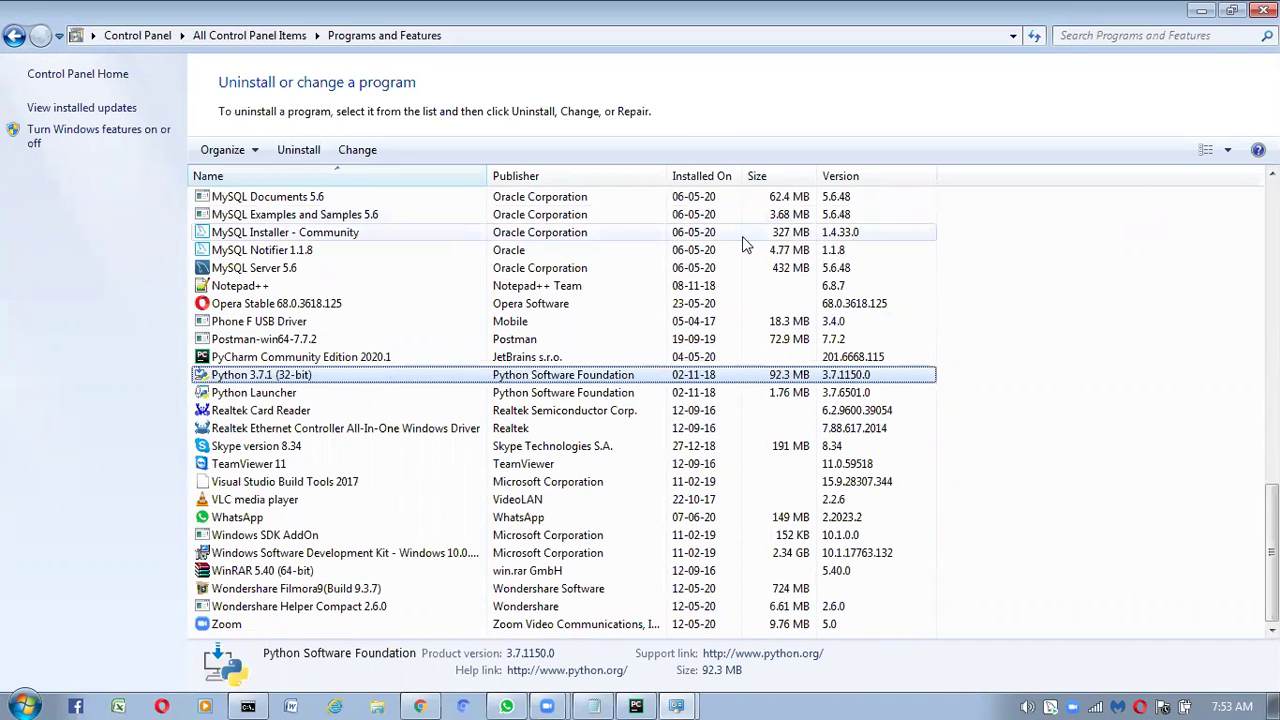
{"action": "right_click", "coordinate": [338, 385]}
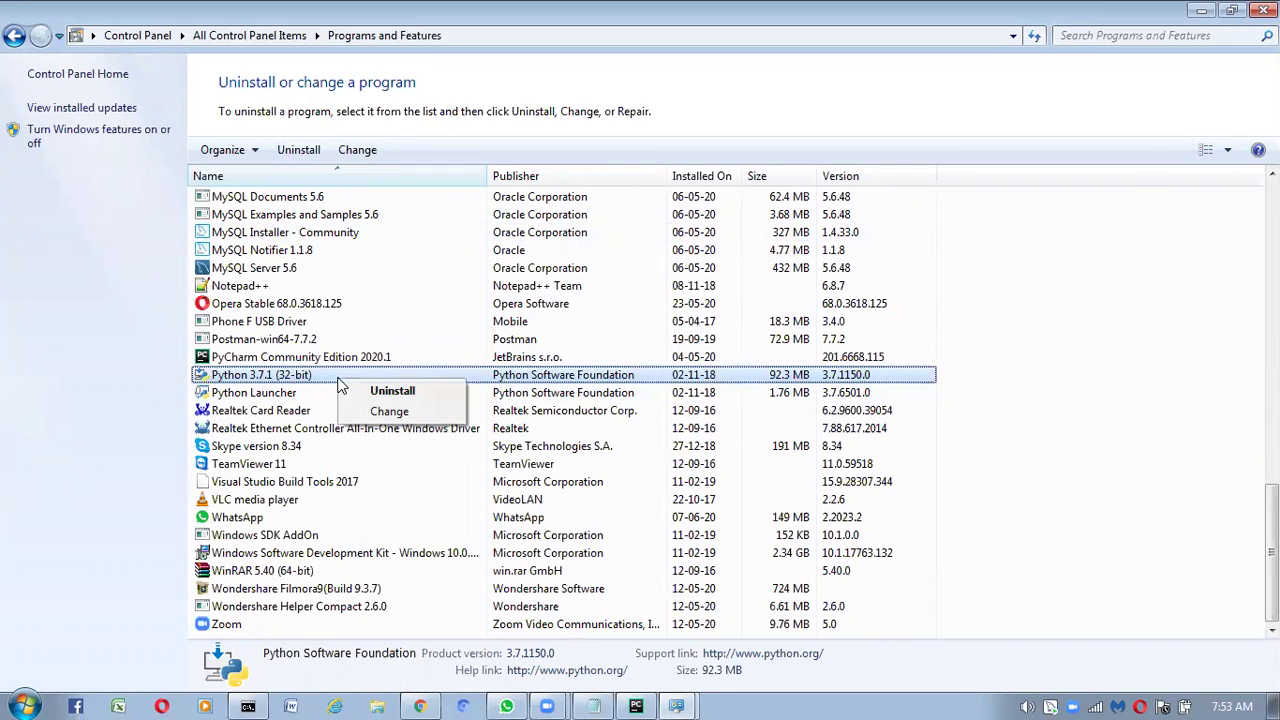
Step: Start uninstalling Python 3.7.1 (32-bit), then switch to Control Panel's System page while it runs
{"action": "left_click", "coordinate": [395, 391]}
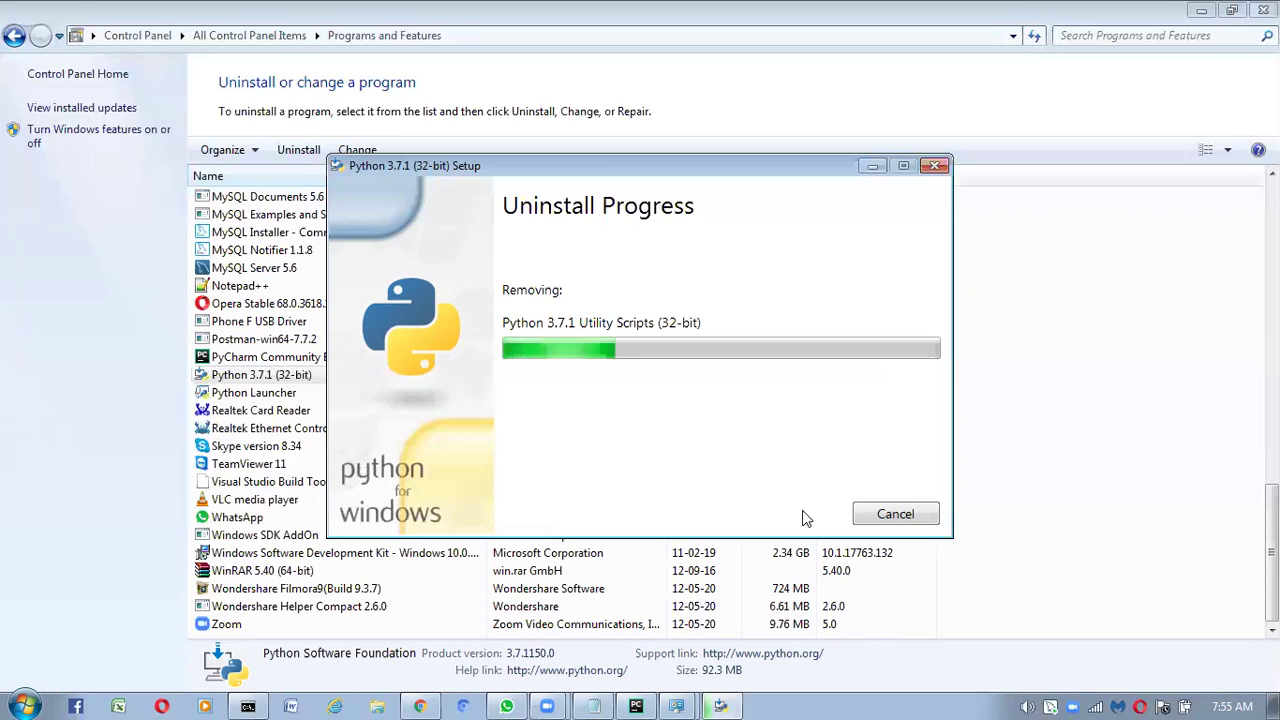
{"action": "mouse_move", "coordinate": [722, 703]}
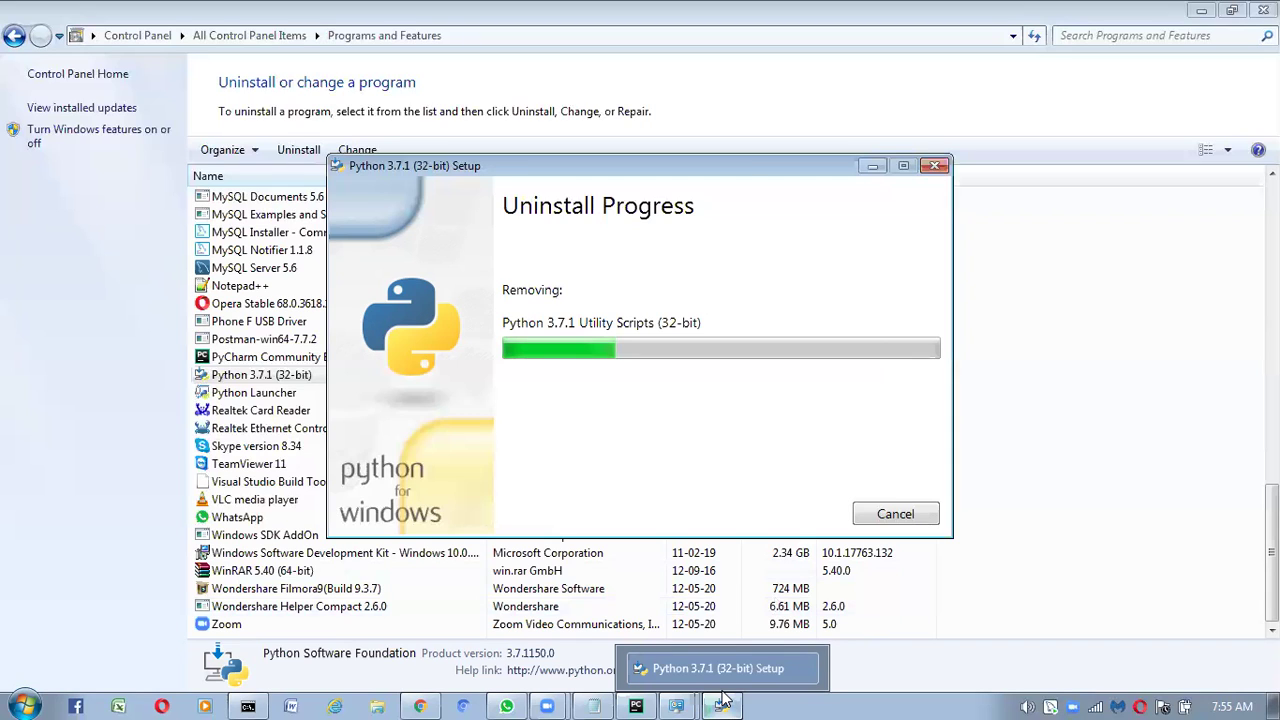
{"action": "mouse_move", "coordinate": [680, 698]}
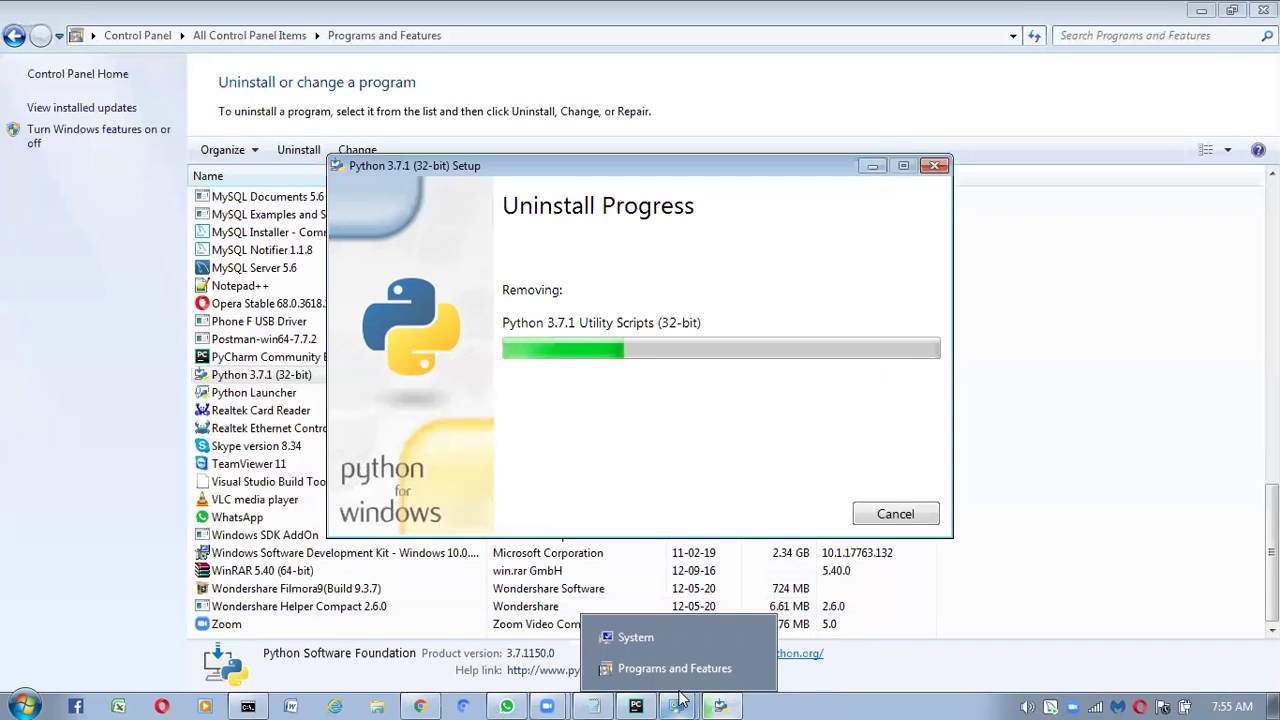
{"action": "left_click", "coordinate": [697, 635]}
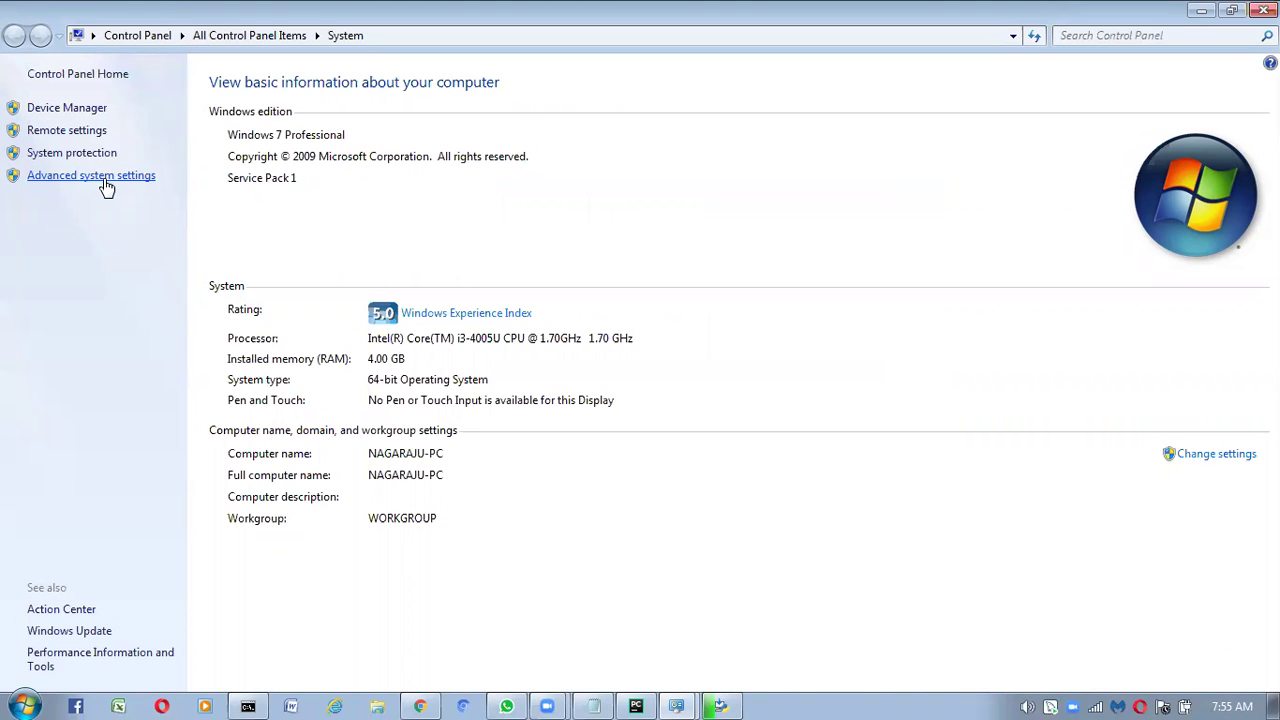
Step: Open Environment Variables from Advanced system settings and scroll User variables down to PATH
{"action": "left_click", "coordinate": [676, 702]}
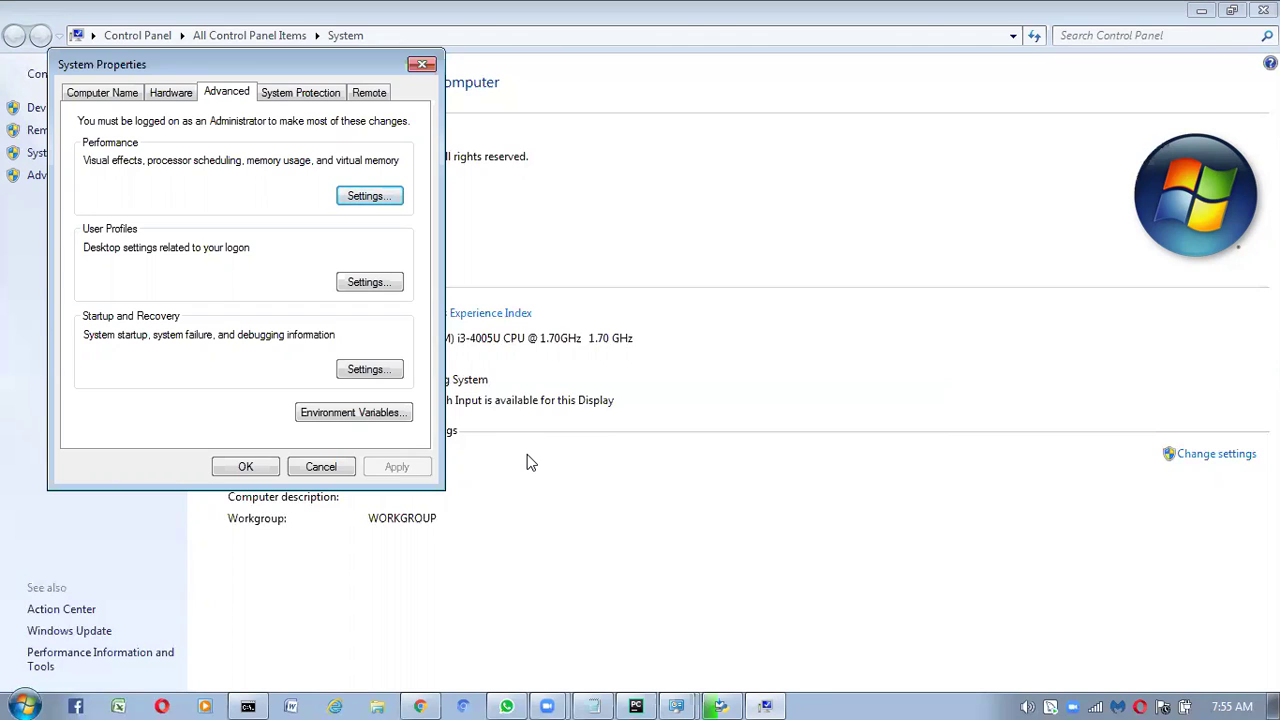
{"action": "left_click", "coordinate": [318, 411]}
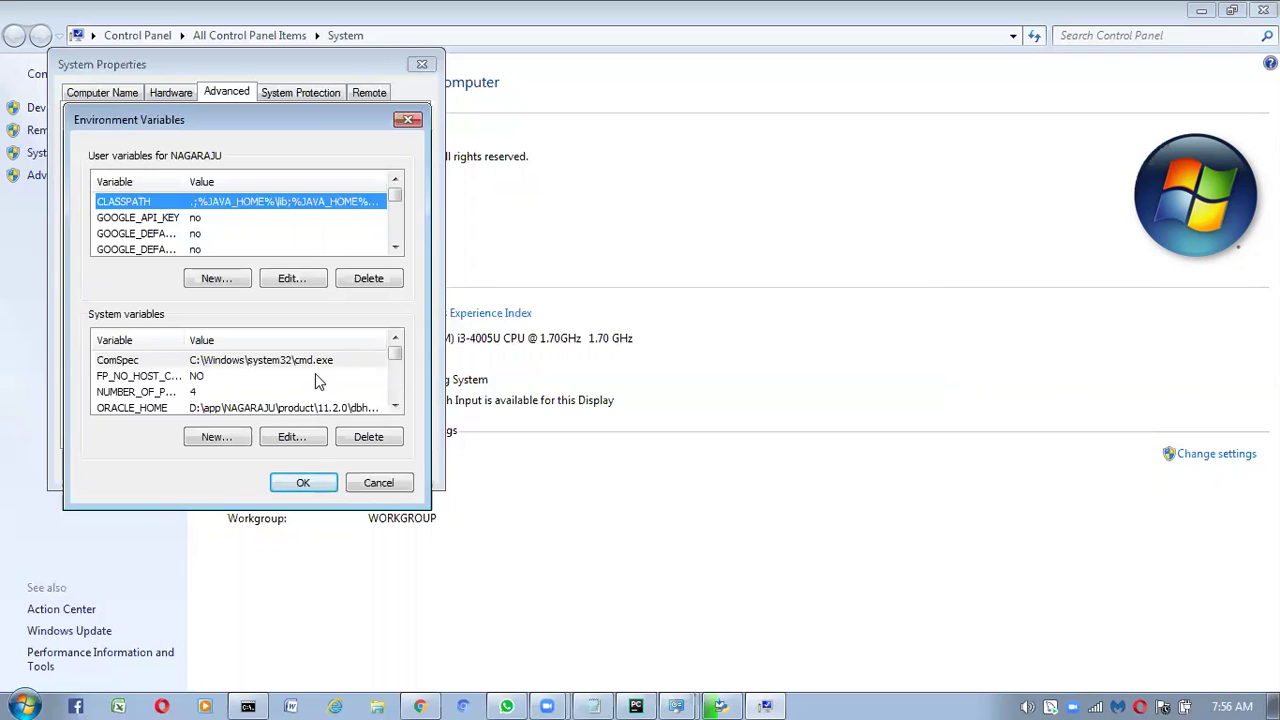
{"action": "left_click", "coordinate": [396, 248]}
{"action": "left_click", "coordinate": [396, 248]}
{"action": "left_click", "coordinate": [396, 248]}
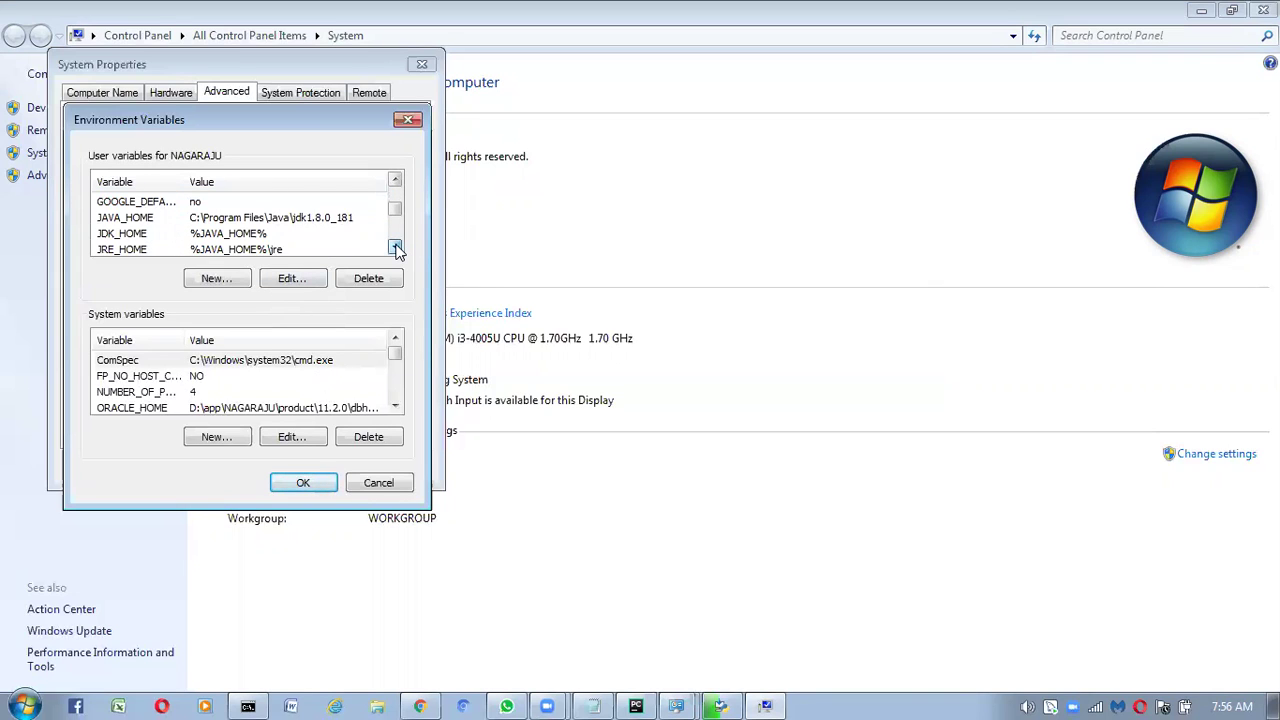
{"action": "left_click", "coordinate": [396, 248]}
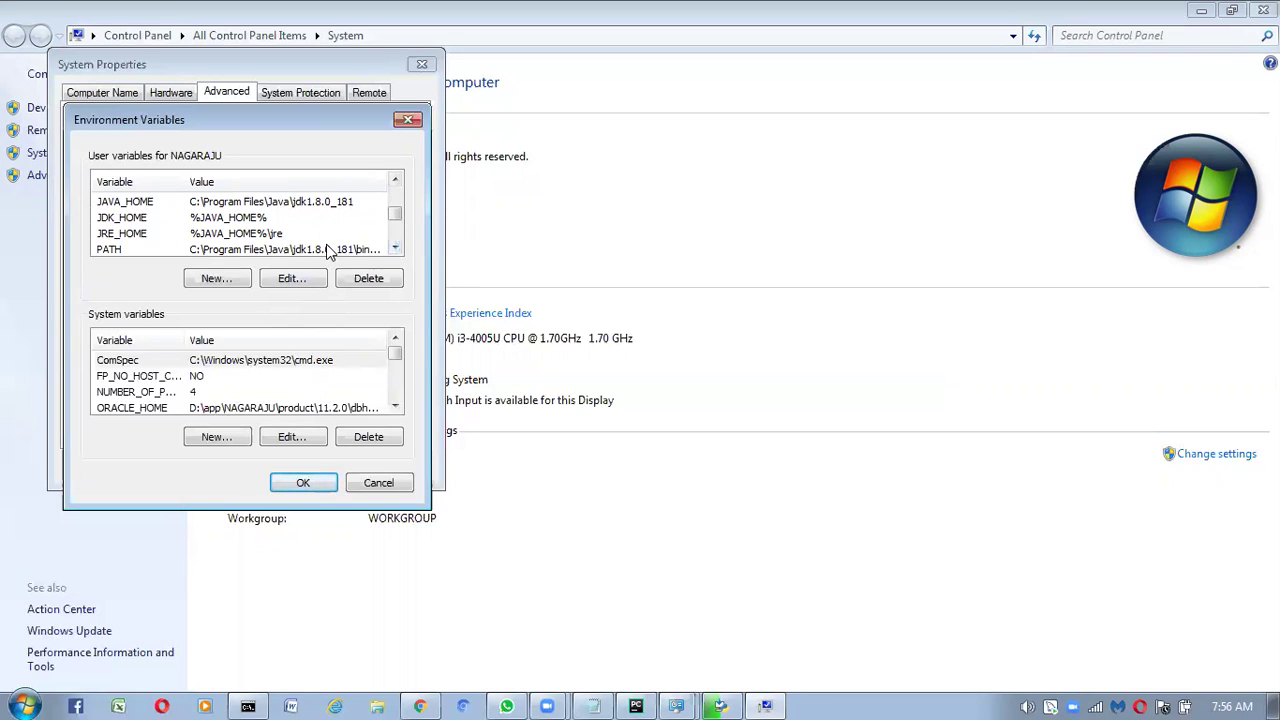
{"action": "left_click", "coordinate": [396, 248]}
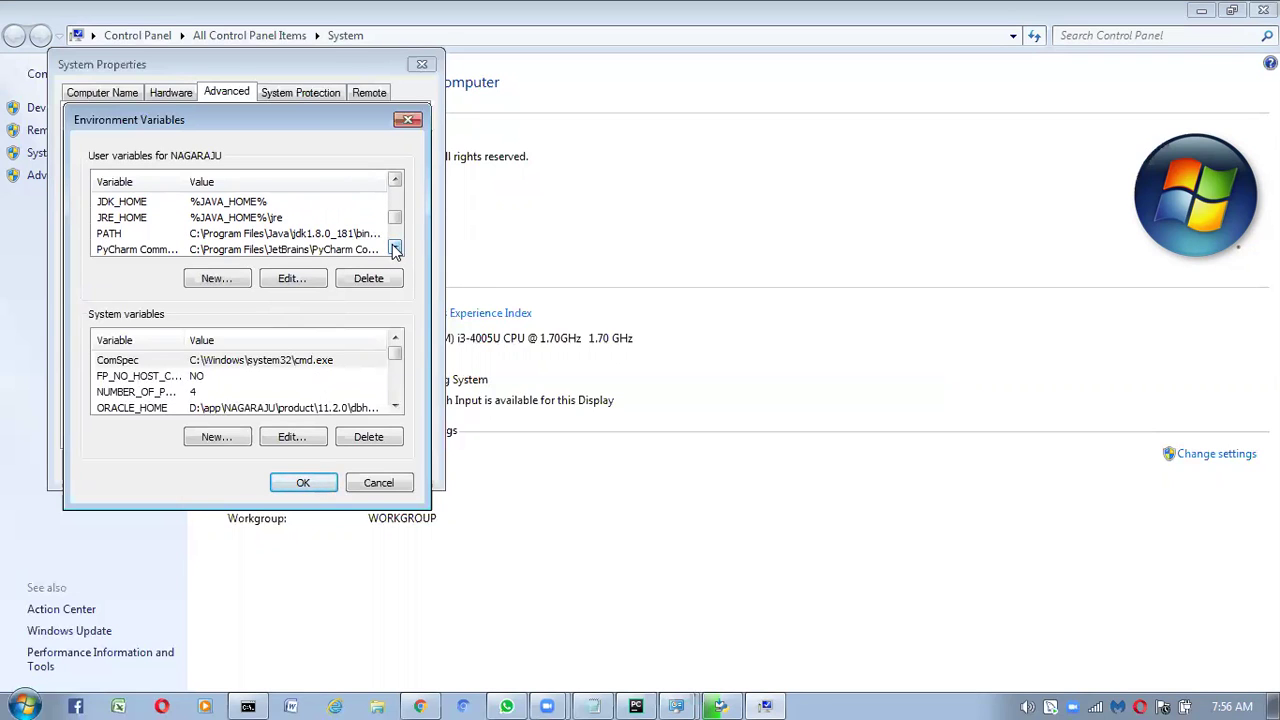
Step: Read through the user PATH value starting C:\Program Files\Java\jdk1.8.0_181\bin, then bring up the Python uninstaller
{"action": "double_click", "coordinate": [238, 233]}
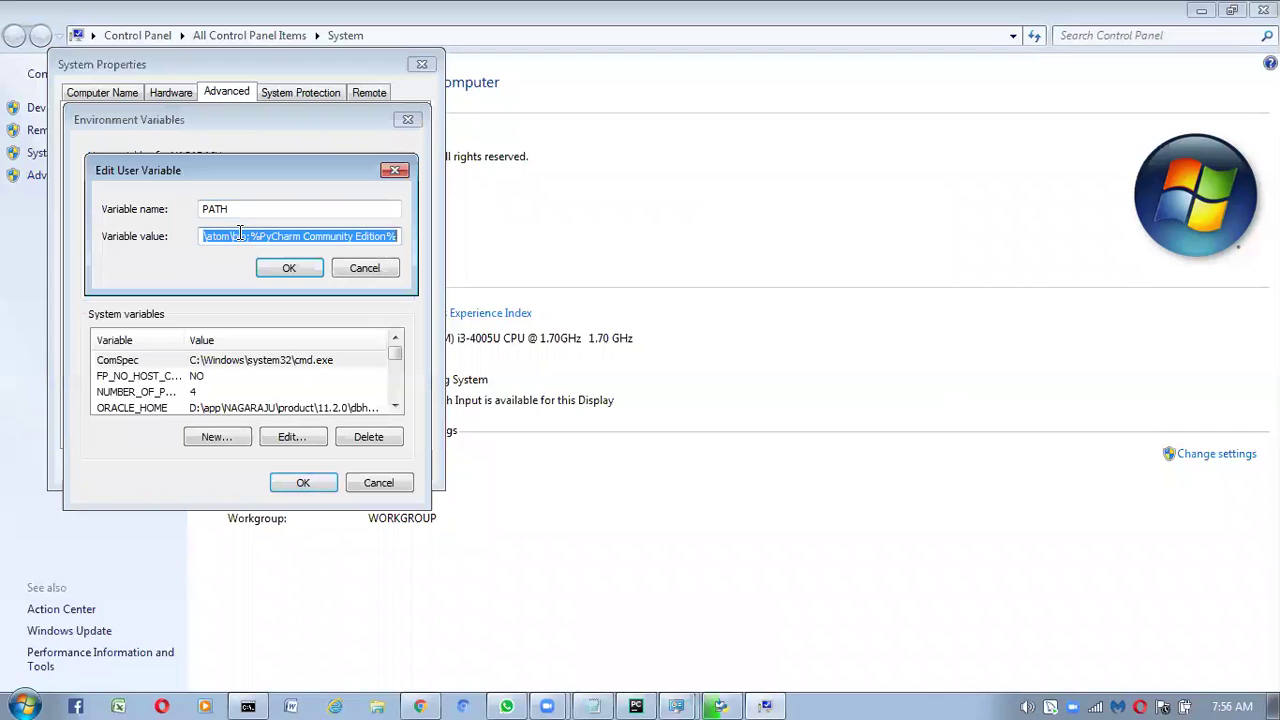
{"action": "left_click", "coordinate": [395, 170]}
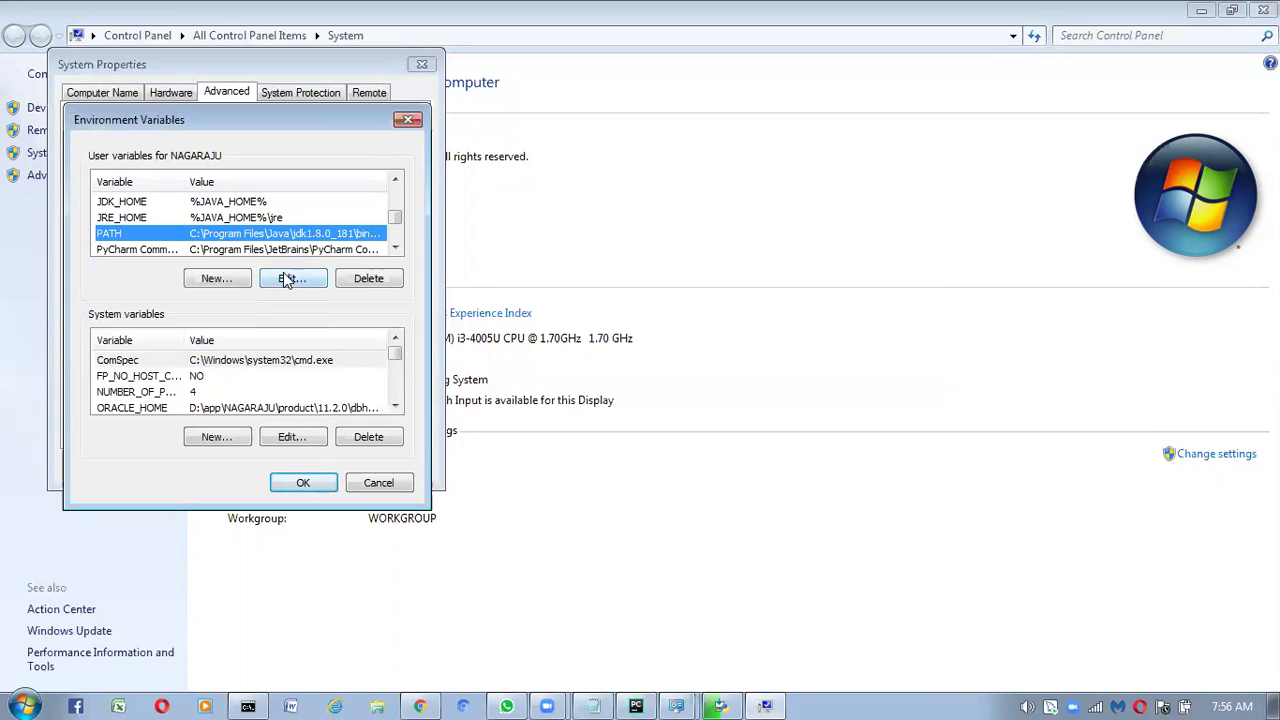
{"action": "left_click", "coordinate": [287, 280]}
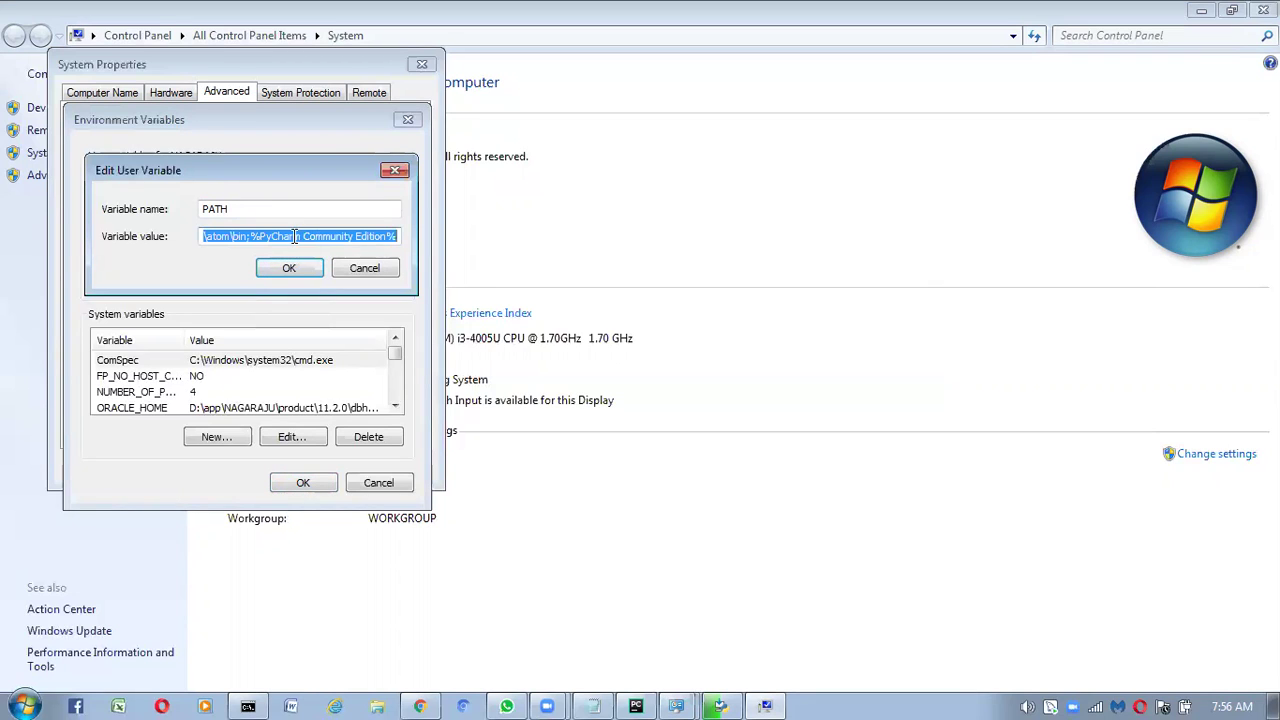
{"action": "left_click", "coordinate": [294, 236]}
{"action": "key", "text": "Left"}
{"action": "key", "text": "Left"}
{"action": "key", "text": "Left"}
{"action": "key", "text": "Left"}
{"action": "key", "text": "Left"}
{"action": "key", "text": "Left"}
{"action": "key", "text": "Left"}
{"action": "key", "text": "Left"}
{"action": "key", "text": "Left"}
{"action": "key", "text": "Left"}
{"action": "key", "text": "Left"}
{"action": "key", "text": "Left"}
{"action": "key", "text": "Left"}
{"action": "key", "text": "Left"}
{"action": "key", "text": "Left"}
{"action": "key", "text": "Left"}
{"action": "key", "text": "Left"}
{"action": "key", "text": "Left"}
{"action": "key", "text": "Left"}
{"action": "key", "text": "Left"}
{"action": "key", "text": "Left"}
{"action": "key", "text": "Left"}
{"action": "key", "text": "Left"}
{"action": "key", "text": "Left"}
{"action": "key", "text": "Left"}
{"action": "key", "text": "Left"}
{"action": "key", "text": "Left"}
{"action": "key", "text": "Left"}
{"action": "key", "text": "Left"}
{"action": "key", "text": "Left"}
{"action": "key", "text": "Left"}
{"action": "key", "text": "Left"}
{"action": "key", "text": "Left"}
{"action": "key", "text": "Left"}
{"action": "key", "text": "Left"}
{"action": "key", "text": "Left"}
{"action": "key", "text": "Left"}
{"action": "key", "text": "Left"}
{"action": "key", "text": "Left"}
{"action": "key", "text": "Left"}
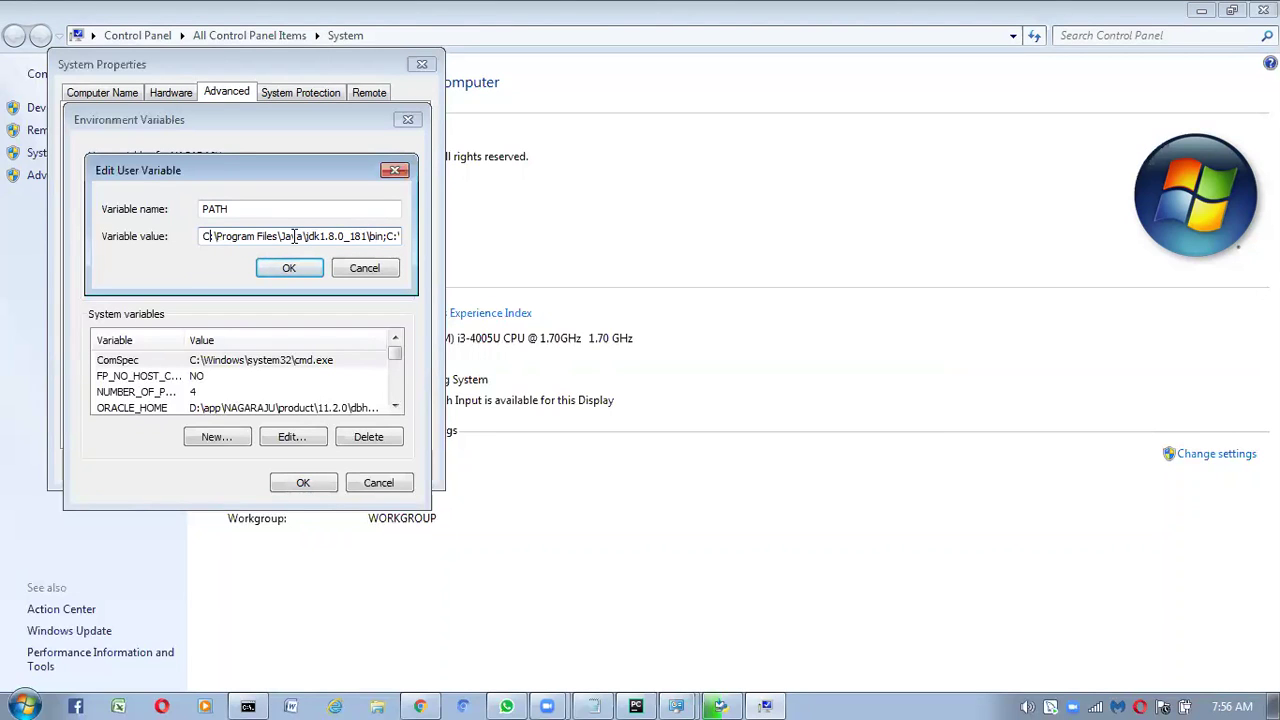
{"action": "key", "text": "Right"}
{"action": "key", "text": "Right"}
{"action": "key", "text": "Right"}
{"action": "key", "text": "Right"}
{"action": "key", "text": "Right"}
{"action": "key", "text": "Right"}
{"action": "key", "text": "Right"}
{"action": "key", "text": "Right"}
{"action": "key", "text": "Right"}
{"action": "key", "text": "Right"}
{"action": "key", "text": "Right"}
{"action": "key", "text": "Right"}
{"action": "key", "text": "Right"}
{"action": "key", "text": "Right"}
{"action": "key", "text": "Right"}
{"action": "key", "text": "Right"}
{"action": "key", "text": "Right"}
{"action": "key", "text": "Right"}
{"action": "key", "text": "Right"}
{"action": "key", "text": "Right"}
{"action": "key", "text": "Right"}
{"action": "key", "text": "Right"}
{"action": "key", "text": "Right"}
{"action": "key", "text": "Right"}
{"action": "key", "text": "Right"}
{"action": "key", "text": "Right"}
{"action": "key", "text": "Right"}
{"action": "key", "text": "Right"}
{"action": "key", "text": "Right"}
{"action": "key", "text": "Right"}
{"action": "key", "text": "Right"}
{"action": "key", "text": "Right"}
{"action": "key", "text": "Right"}
{"action": "key", "text": "Right"}
{"action": "key", "text": "Right"}
{"action": "key", "text": "Right"}
{"action": "key", "text": "Right"}
{"action": "key", "text": "Right"}
{"action": "key", "text": "Right"}
{"action": "key", "text": "Right"}
{"action": "key", "text": "Right"}
{"action": "key", "text": "Right"}
{"action": "key", "text": "Right"}
{"action": "key", "text": "Right"}
{"action": "key", "text": "Right"}
{"action": "key", "text": "Right"}
{"action": "key", "text": "Right"}
{"action": "key", "text": "Right"}
{"action": "key", "text": "Right"}
{"action": "key", "text": "Right"}
{"action": "key", "text": "Right"}
{"action": "key", "text": "Right"}
{"action": "key", "text": "Right"}
{"action": "key", "text": "Right"}
{"action": "key", "text": "Right"}
{"action": "key", "text": "Right"}
{"action": "key", "text": "Right"}
{"action": "key", "text": "Right"}
{"action": "key", "text": "Right"}
{"action": "key", "text": "Right"}
{"action": "key", "text": "Right"}
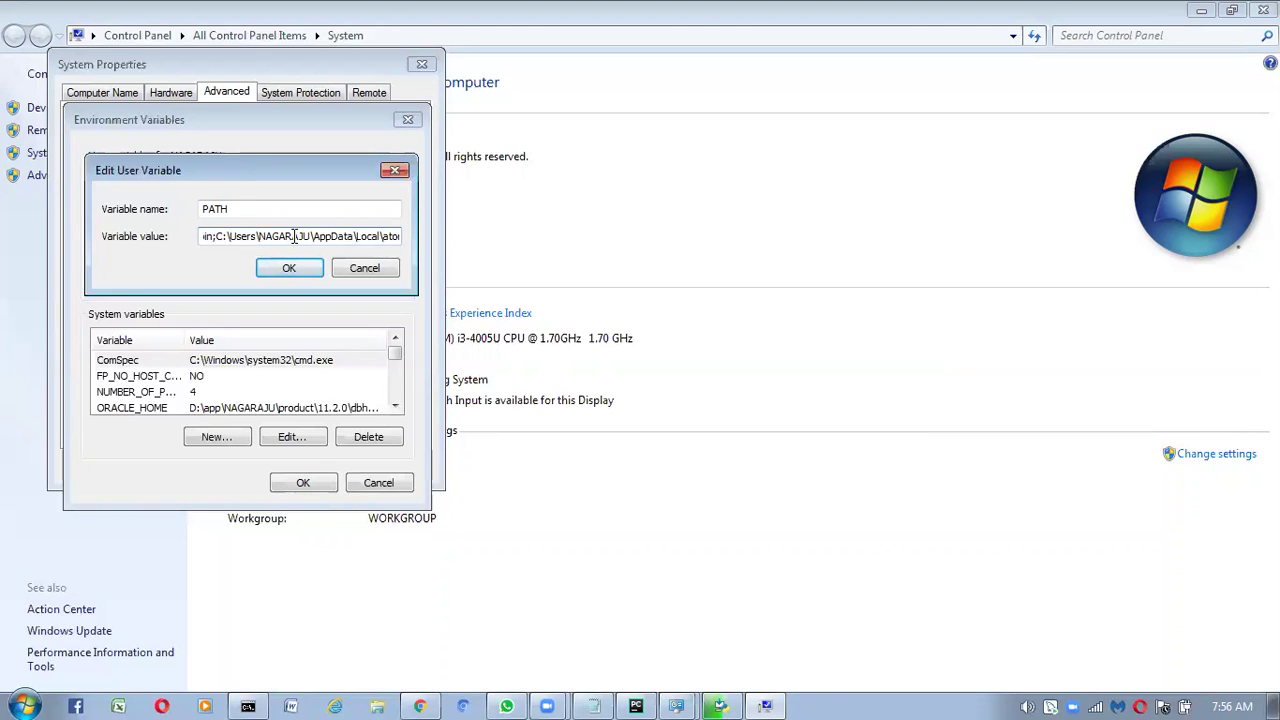
{"action": "key", "text": "Right"}
{"action": "key", "text": "Right"}
{"action": "key", "text": "Right"}
{"action": "key", "text": "Right"}
{"action": "key", "text": "Right"}
{"action": "key", "text": "Right"}
{"action": "key", "text": "Right"}
{"action": "key", "text": "Right"}
{"action": "key", "text": "Right"}
{"action": "key", "text": "Right"}
{"action": "key", "text": "Right"}
{"action": "key", "text": "Right"}
{"action": "key", "text": "Right"}
{"action": "key", "text": "Right"}
{"action": "key", "text": "Right"}
{"action": "key", "text": "Right"}
{"action": "key", "text": "Right"}
{"action": "key", "text": "Right"}
{"action": "key", "text": "Right"}
{"action": "key", "text": "Right"}
{"action": "key", "text": "Right"}
{"action": "key", "text": "Right"}
{"action": "key", "text": "Right"}
{"action": "key", "text": "Right"}
{"action": "key", "text": "Right"}
{"action": "key", "text": "Right"}
{"action": "key", "text": "Right"}
{"action": "key", "text": "Right"}
{"action": "key", "text": "Right"}
{"action": "key", "text": "Right"}
{"action": "key", "text": "Right"}
{"action": "key", "text": "Right"}
{"action": "key", "text": "Right"}
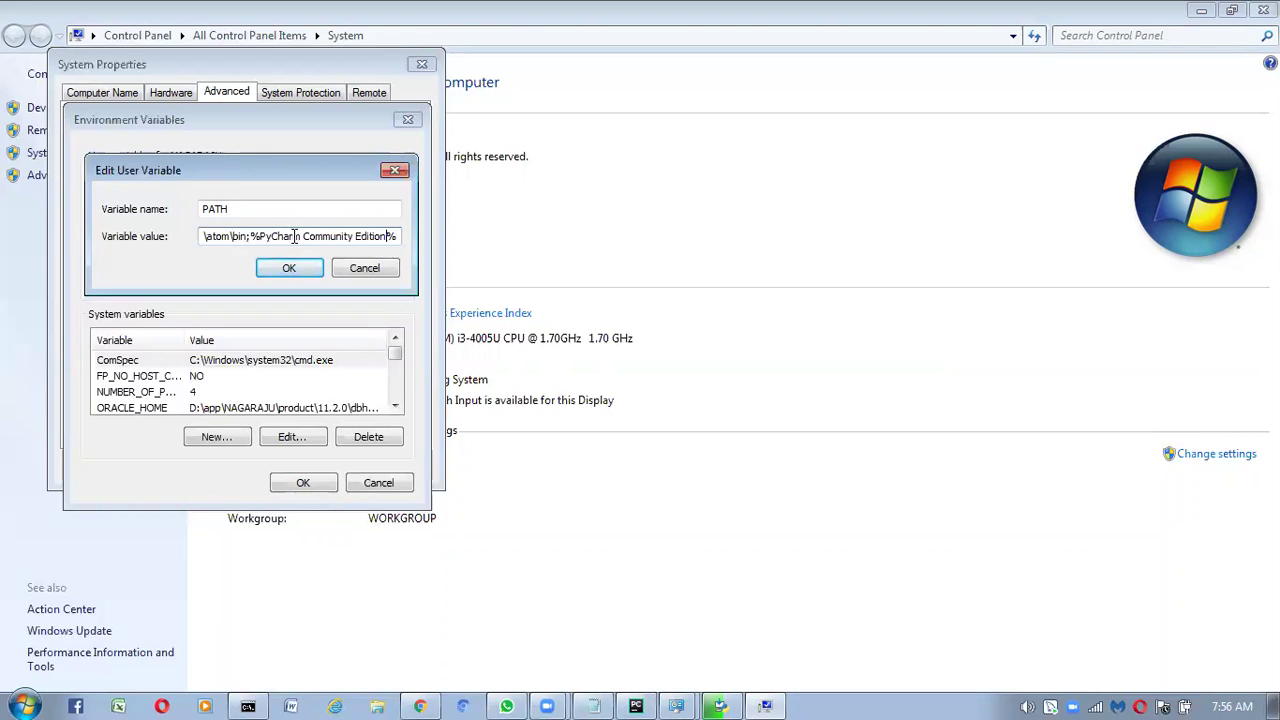
{"action": "key", "text": "Left"}
{"action": "key", "text": "Left"}
{"action": "key", "text": "Left"}
{"action": "key", "text": "Left"}
{"action": "key", "text": "Left"}
{"action": "key", "text": "Left"}
{"action": "key", "text": "Left"}
{"action": "key", "text": "Left"}
{"action": "key", "text": "Left"}
{"action": "key", "text": "Left"}
{"action": "key", "text": "Left"}
{"action": "key", "text": "Left"}
{"action": "key", "text": "Left"}
{"action": "key", "text": "Left"}
{"action": "key", "text": "Left"}
{"action": "key", "text": "Left"}
{"action": "key", "text": "Left"}
{"action": "key", "text": "Left"}
{"action": "key", "text": "Left"}
{"action": "key", "text": "Left"}
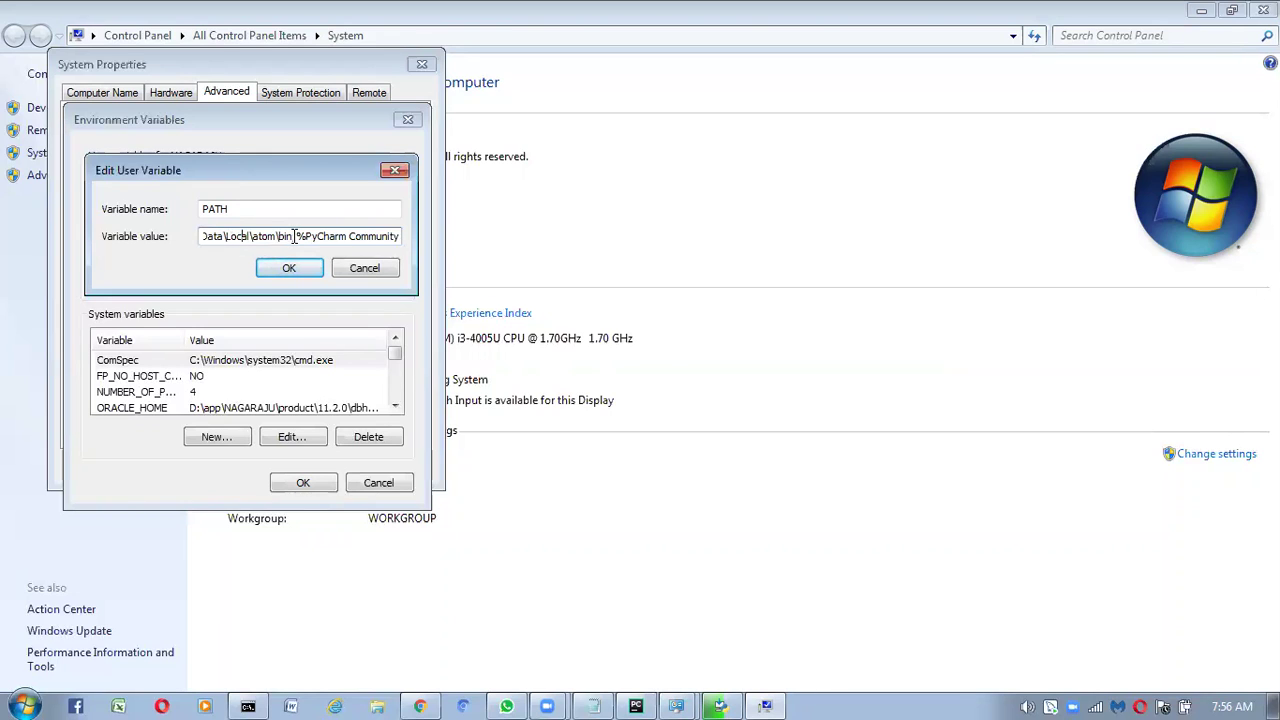
{"action": "key", "text": "Left"}
{"action": "key", "text": "Left"}
{"action": "key", "text": "Left"}
{"action": "key", "text": "Left"}
{"action": "key", "text": "Left"}
{"action": "key", "text": "Left"}
{"action": "key", "text": "Left"}
{"action": "key", "text": "Left"}
{"action": "key", "text": "Left"}
{"action": "key", "text": "Left"}
{"action": "key", "text": "Left"}
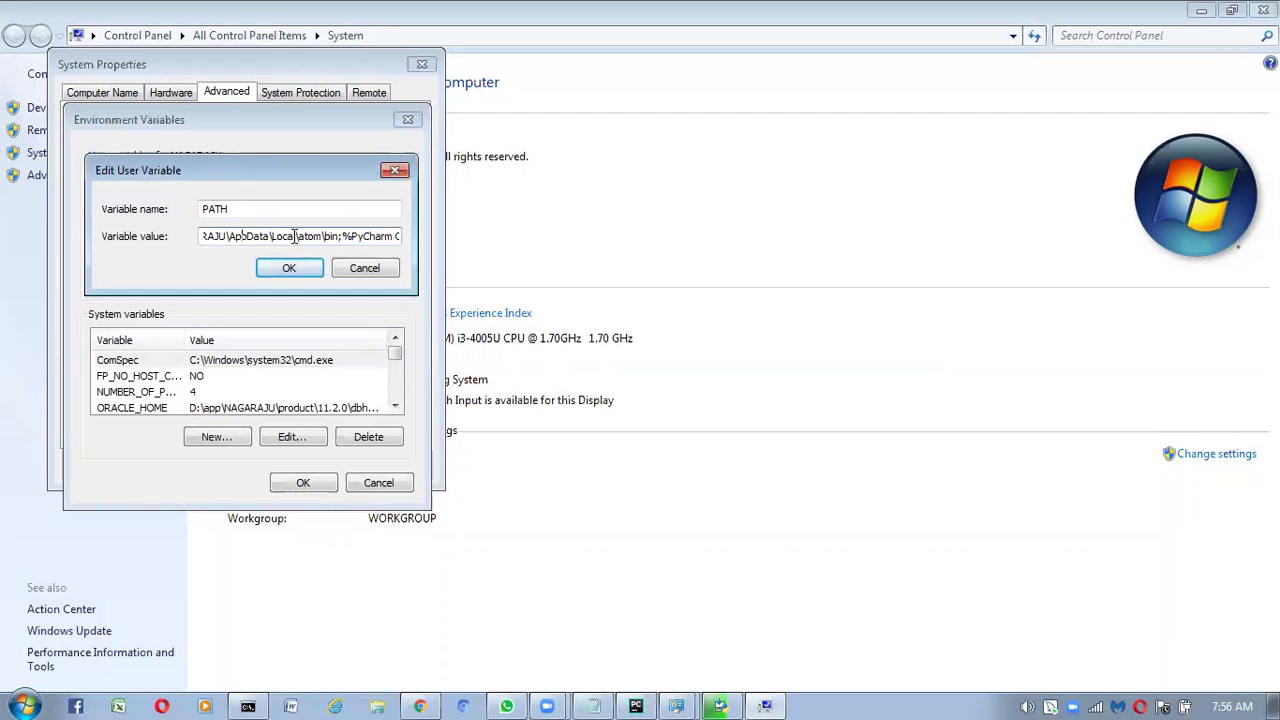
{"action": "key", "text": "Left"}
{"action": "key", "text": "Left"}
{"action": "key", "text": "Left"}
{"action": "key", "text": "Left"}
{"action": "key", "text": "Left"}
{"action": "key", "text": "Left"}
{"action": "key", "text": "Left"}
{"action": "key", "text": "Left"}
{"action": "key", "text": "Left"}
{"action": "key", "text": "Left"}
{"action": "key", "text": "Left"}
{"action": "key", "text": "Left"}
{"action": "key", "text": "Left"}
{"action": "key", "text": "Left"}
{"action": "key", "text": "Left"}
{"action": "key", "text": "Left"}
{"action": "key", "text": "Left"}
{"action": "key", "text": "Left"}
{"action": "key", "text": "Left"}
{"action": "key", "text": "Left"}
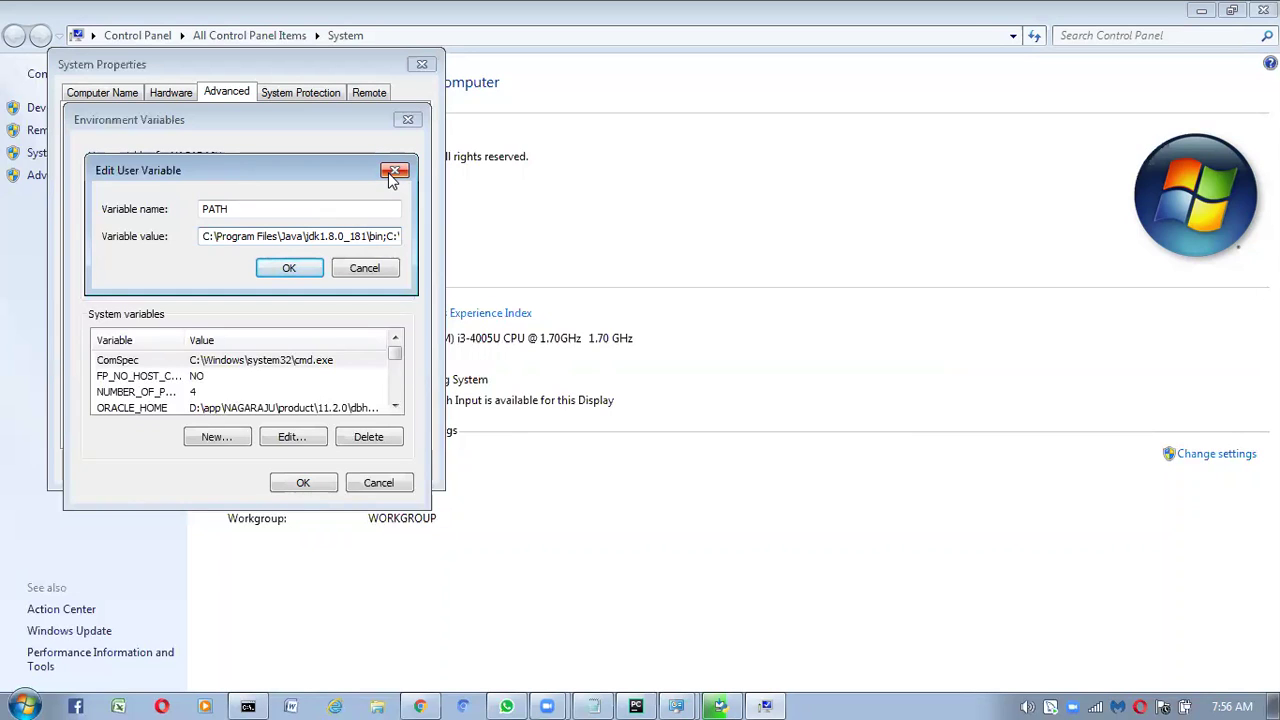
{"action": "left_click", "coordinate": [722, 705]}
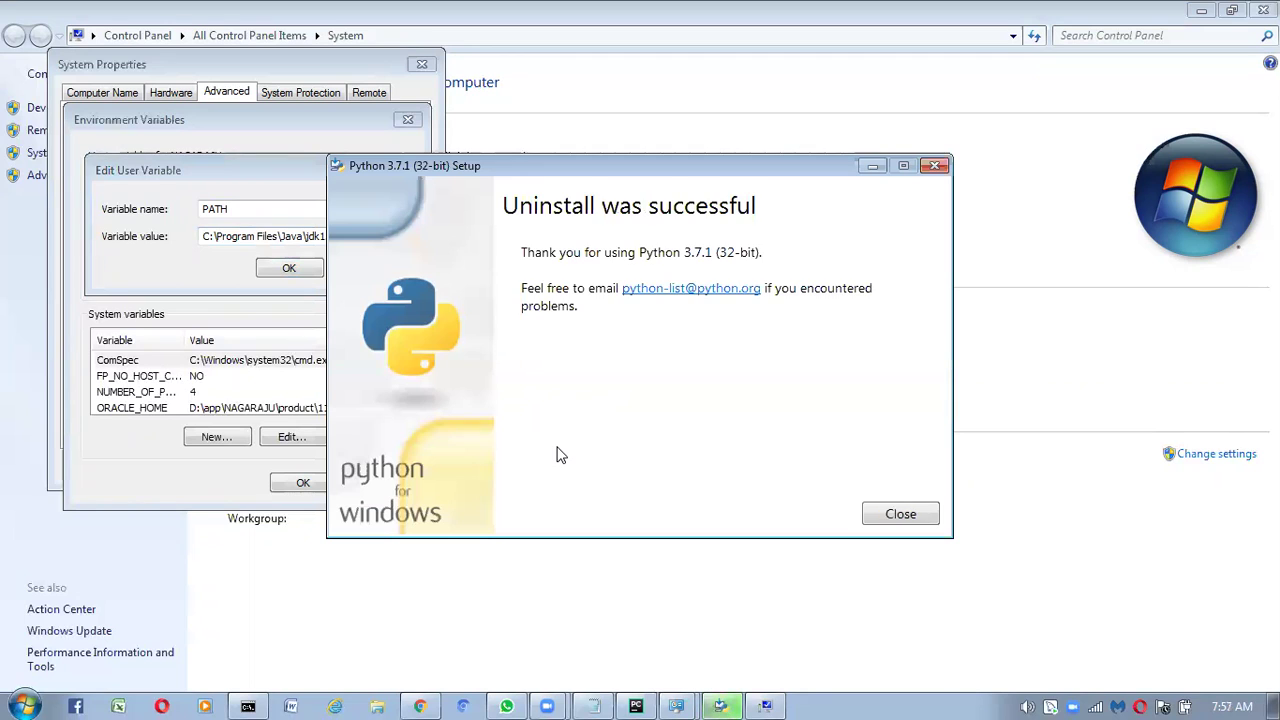
Step: Close the Python 3.7.1 uninstaller and quit the running Python session with exit() in Command Prompt
{"action": "left_click", "coordinate": [893, 514]}
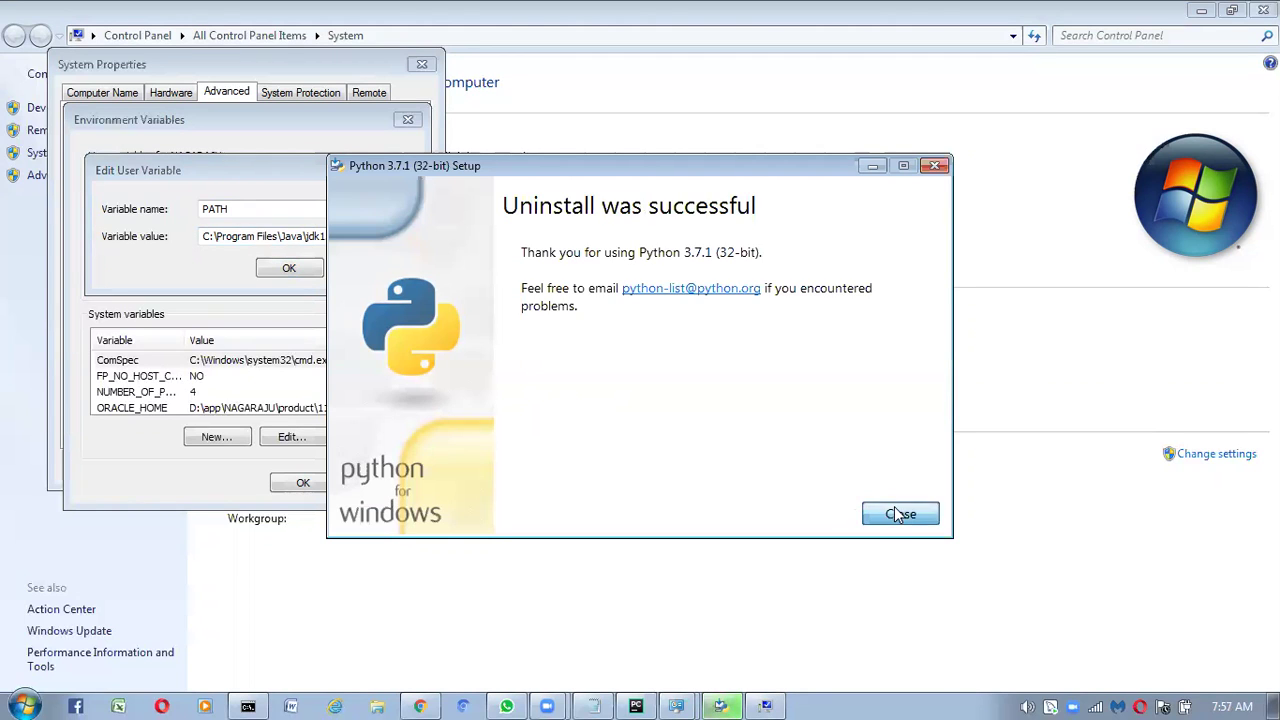
{"action": "left_click", "coordinate": [250, 704]}
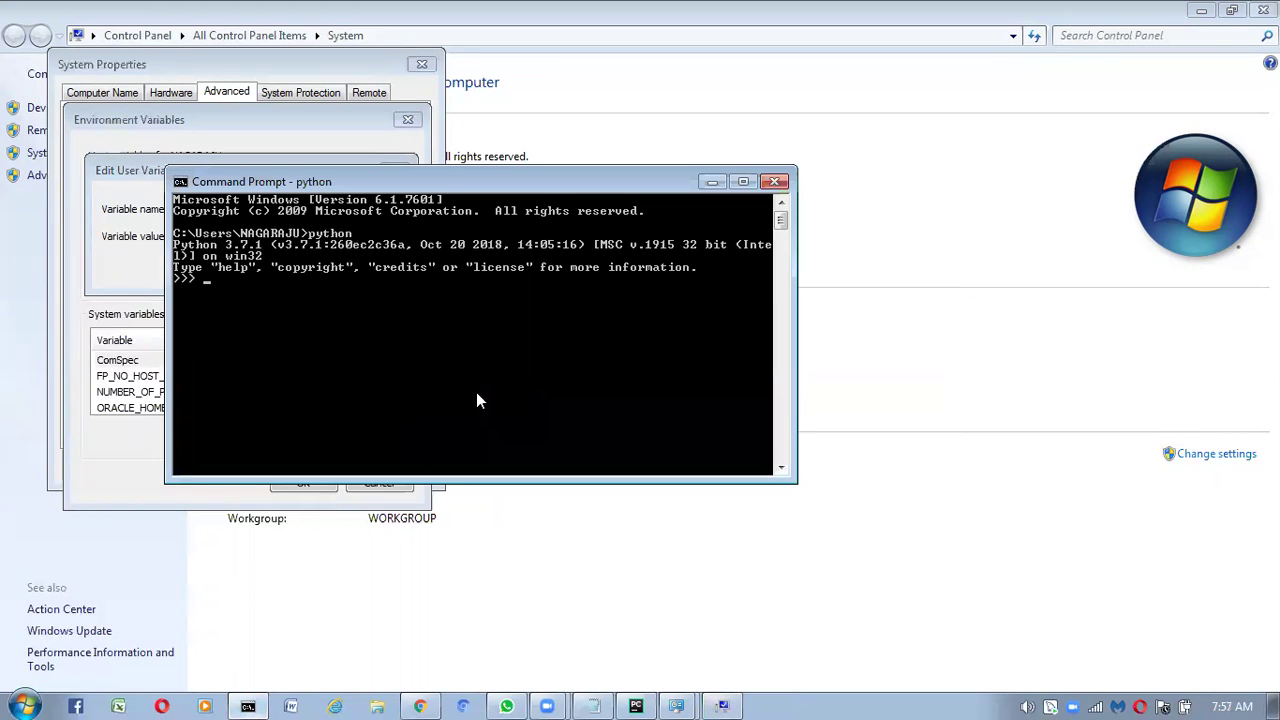
{"action": "type", "text": "p"}
{"action": "key", "text": "BackSpace"}
{"action": "type", "text": "exi"}
{"action": "type", "text": "t"}
{"action": "key", "text": "Return"}
Step: Rerun the python command to confirm it is no longer recognized
{"action": "type", "text": "exit()"}
{"action": "key", "text": "Return"}
{"action": "key", "text": "Up"}
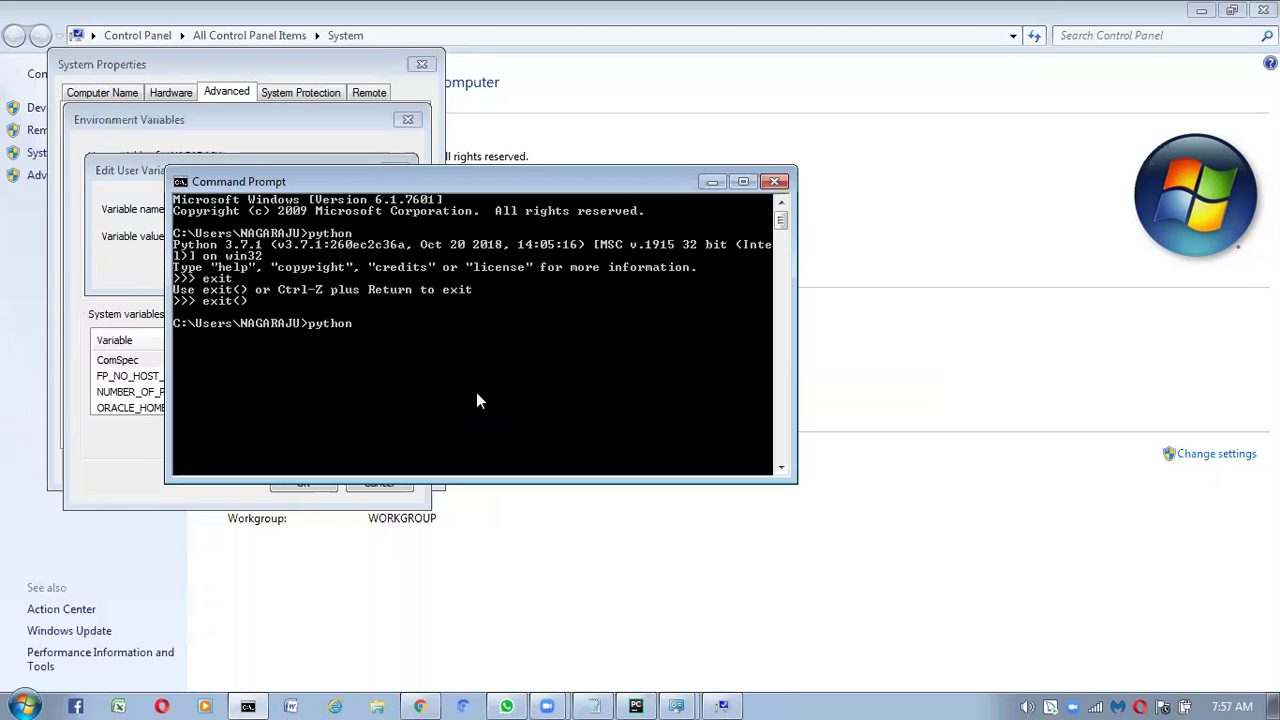
{"action": "key", "text": "Return"}
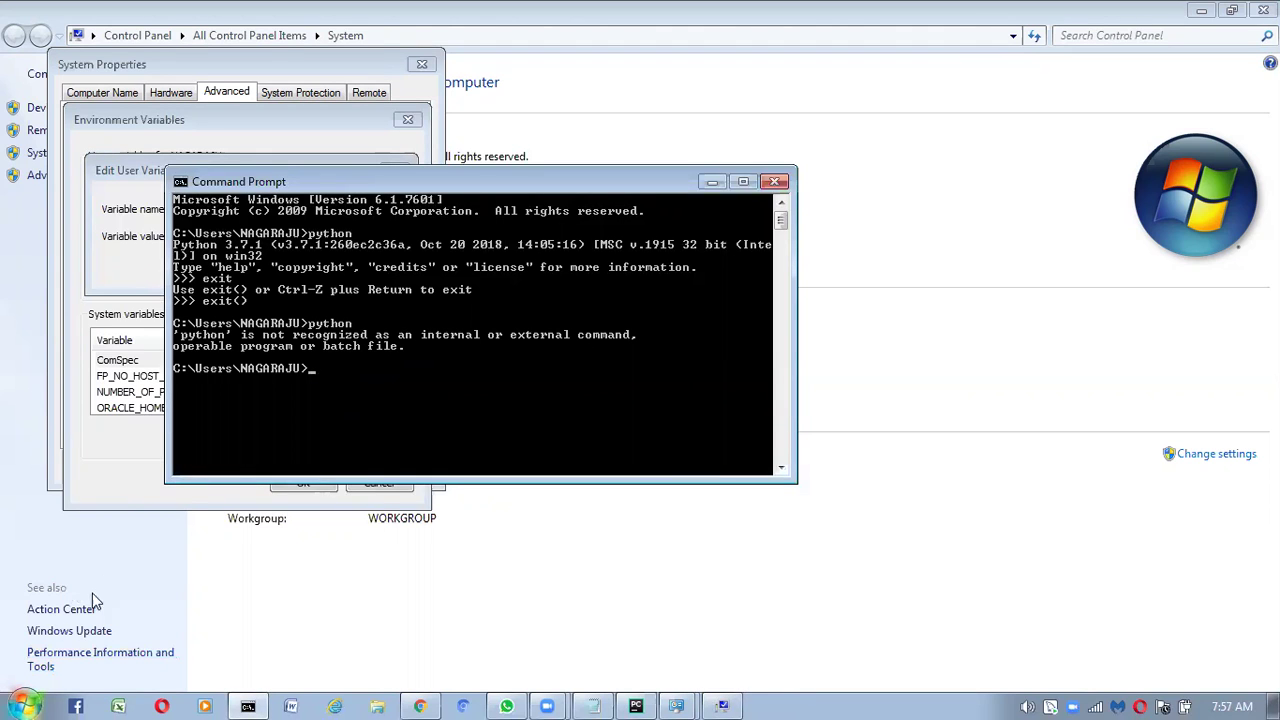
{"action": "left_click", "coordinate": [24, 706]}
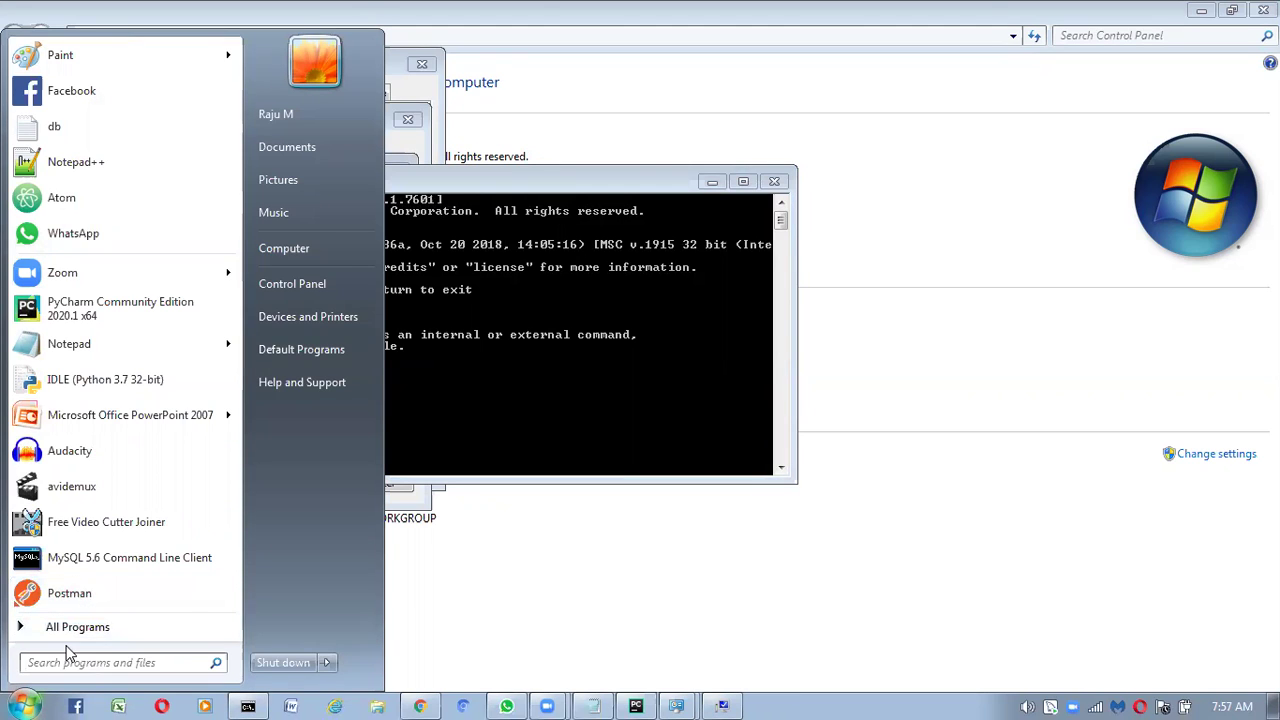
Step: Search the Start Menu for 'idle' and launch IDLE, keeping the shortcut when warned pythonw.exe moved
{"action": "type", "text": "idle"}
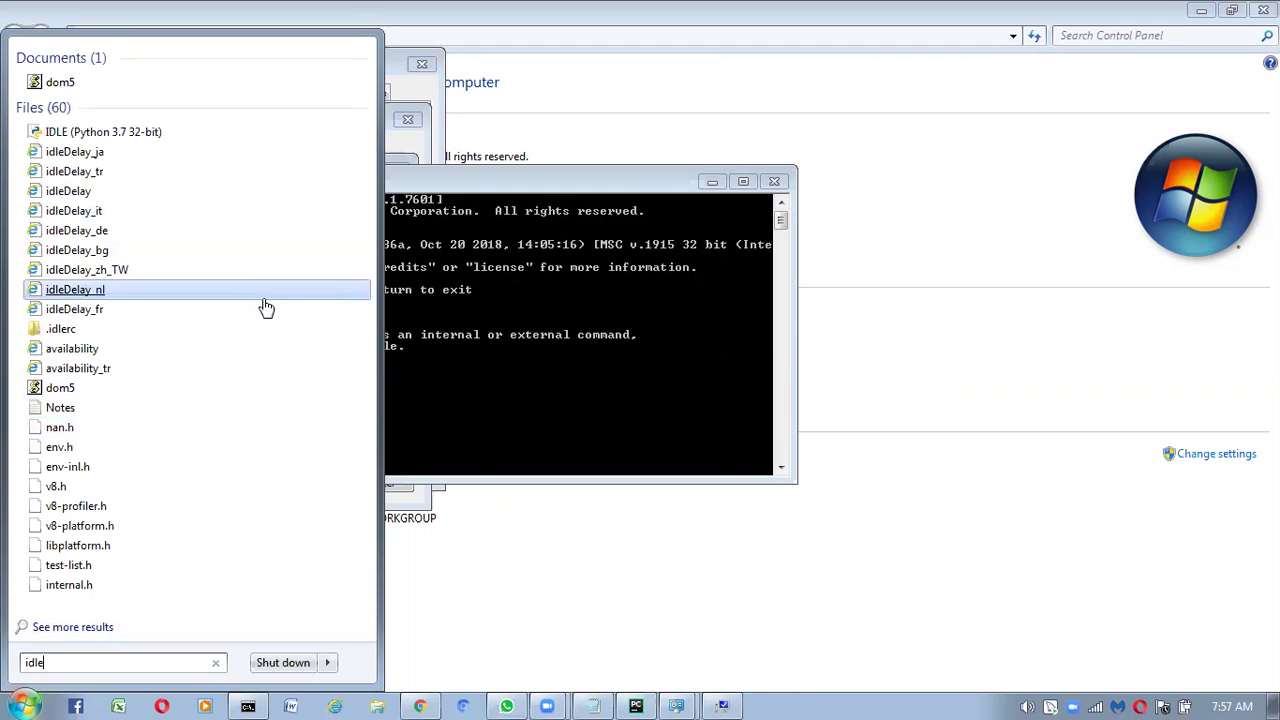
{"action": "left_click", "coordinate": [194, 139]}
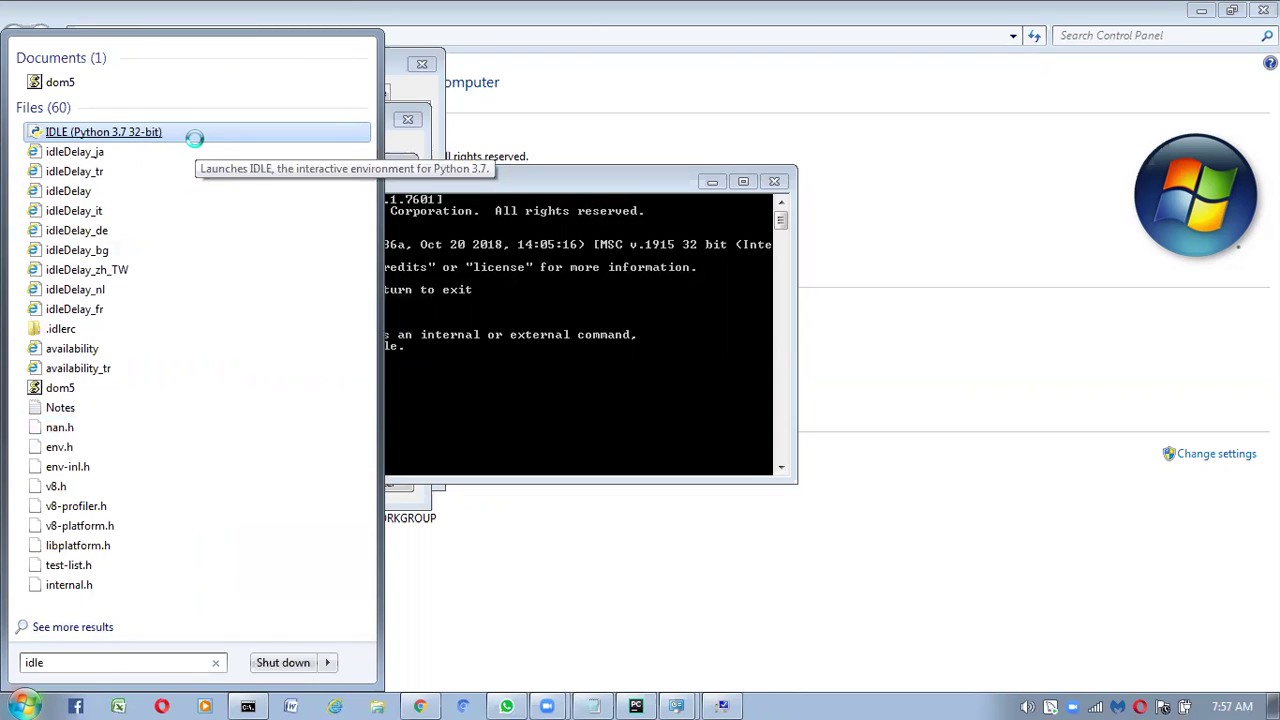
{"action": "right_click", "coordinate": [194, 139]}
{"action": "left_click", "coordinate": [157, 136]}
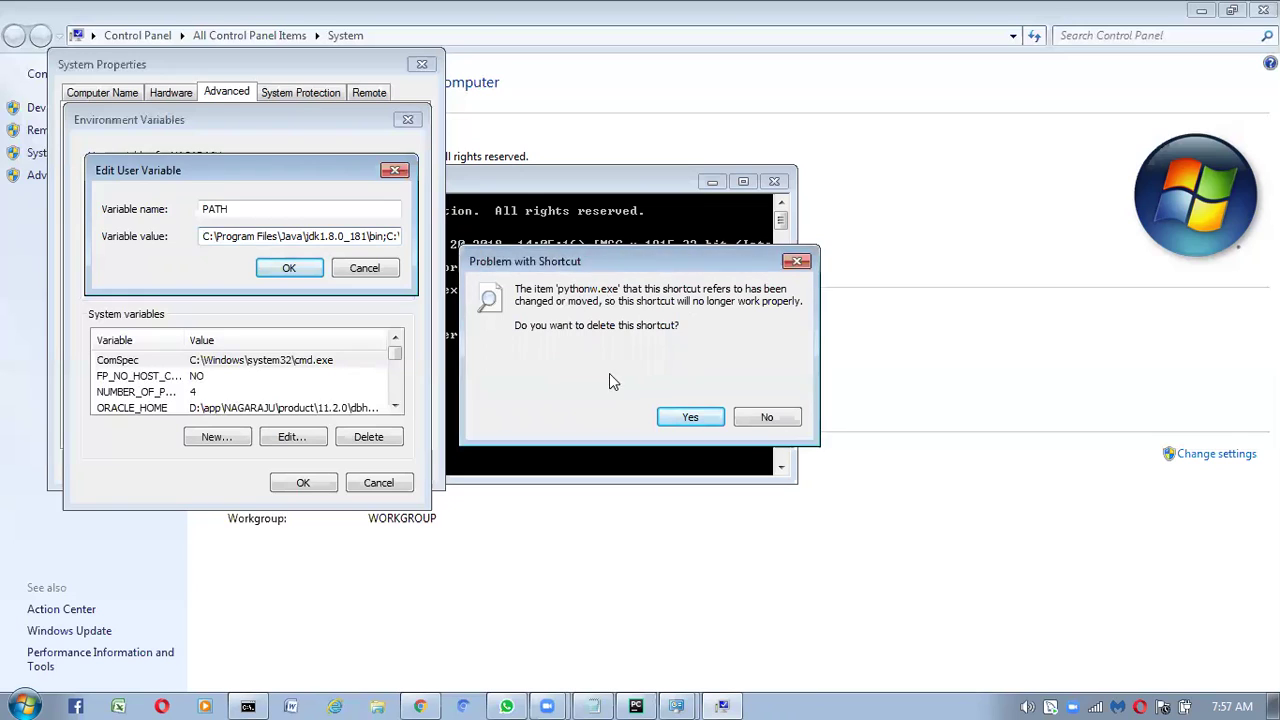
{"action": "left_click", "coordinate": [767, 418]}
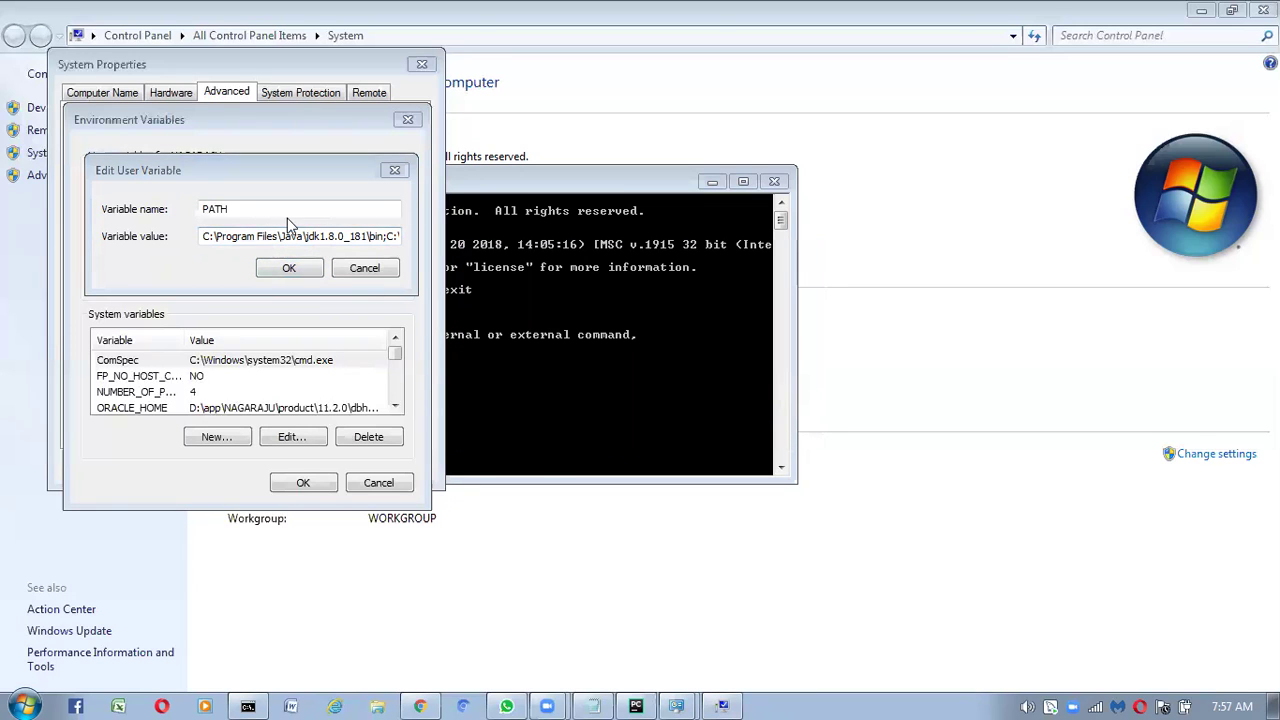
Step: Close the PATH editor, Environment Variables and System Properties unchanged, clear the desktop, and switch to Chrome
{"action": "left_click", "coordinate": [395, 172]}
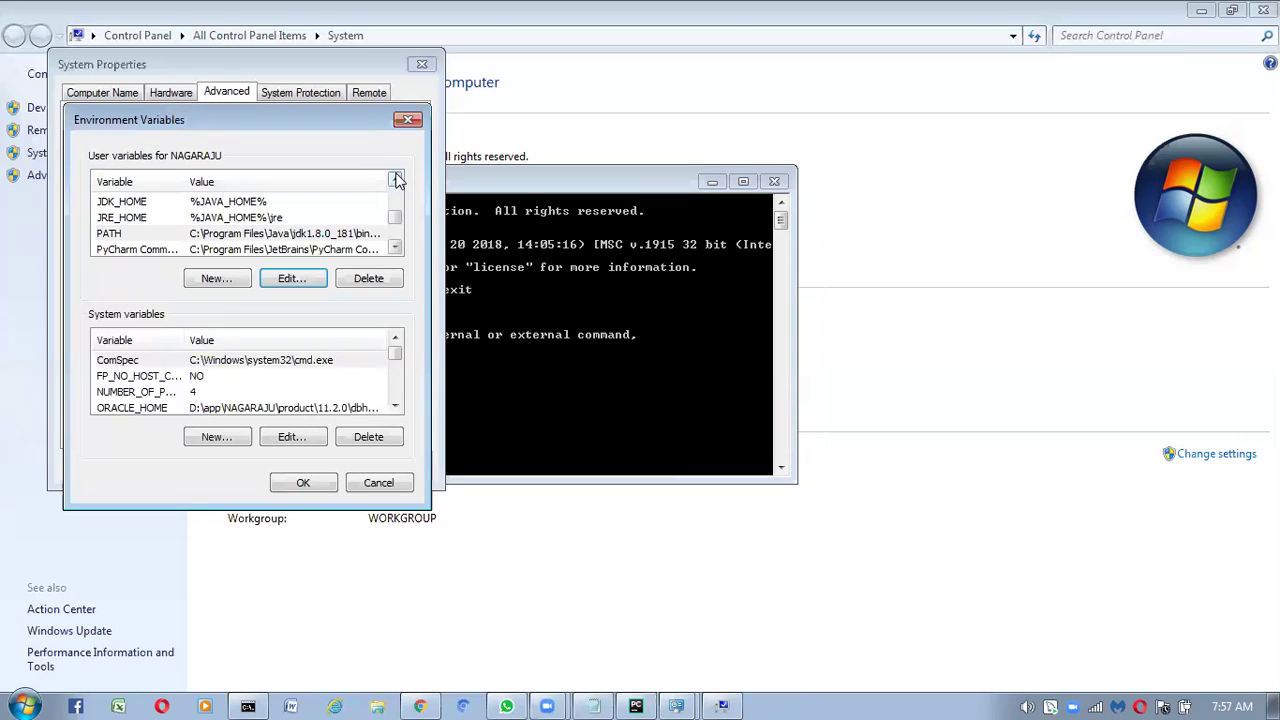
{"action": "left_click", "coordinate": [407, 119]}
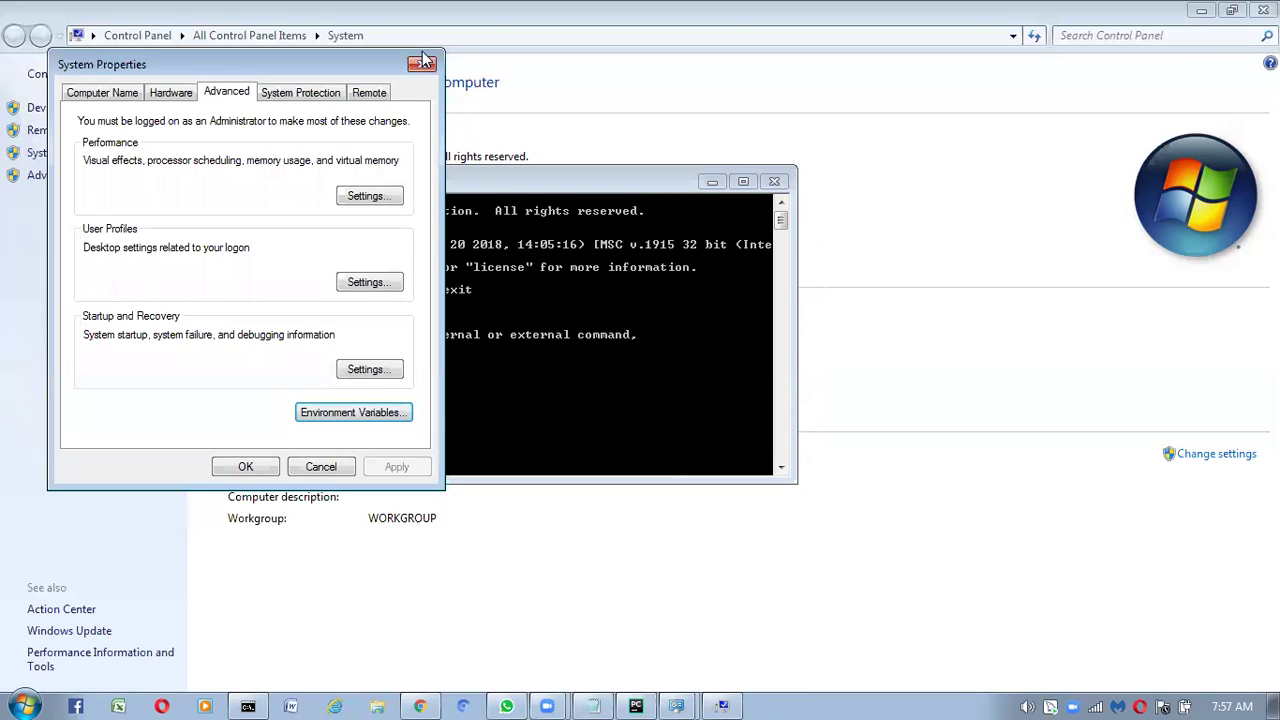
{"action": "left_click", "coordinate": [422, 64]}
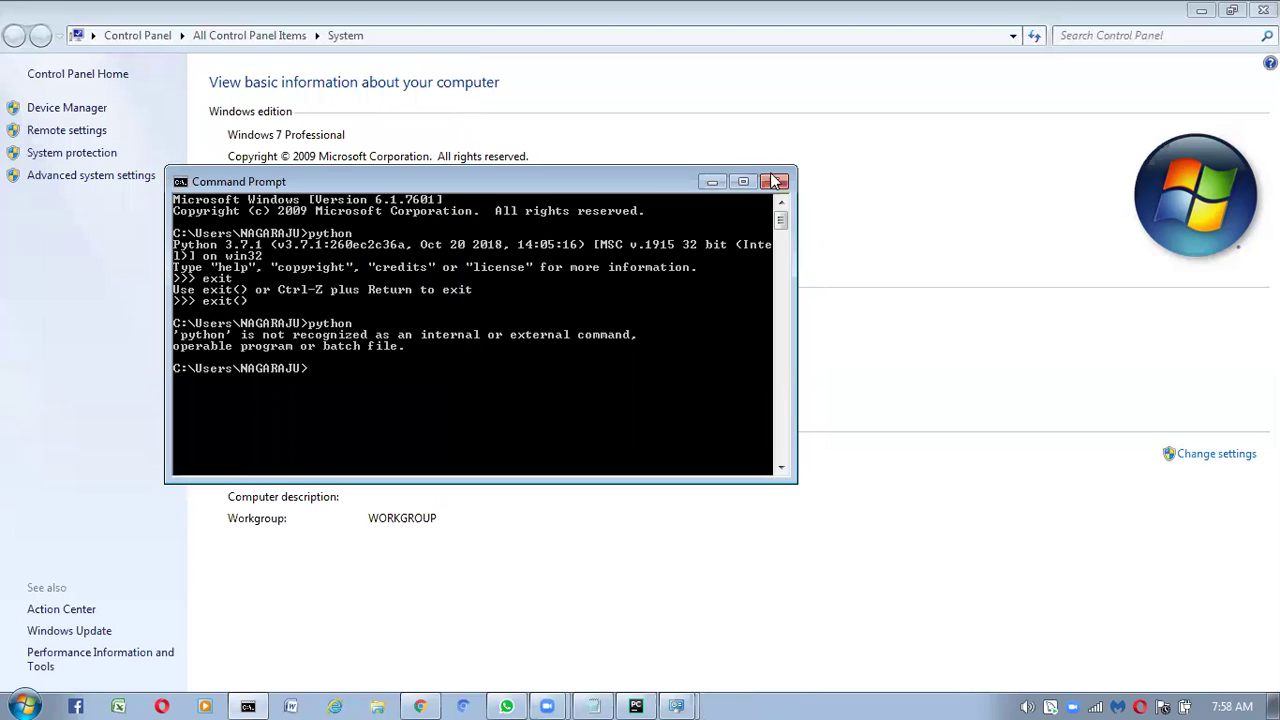
{"action": "left_click", "coordinate": [712, 184]}
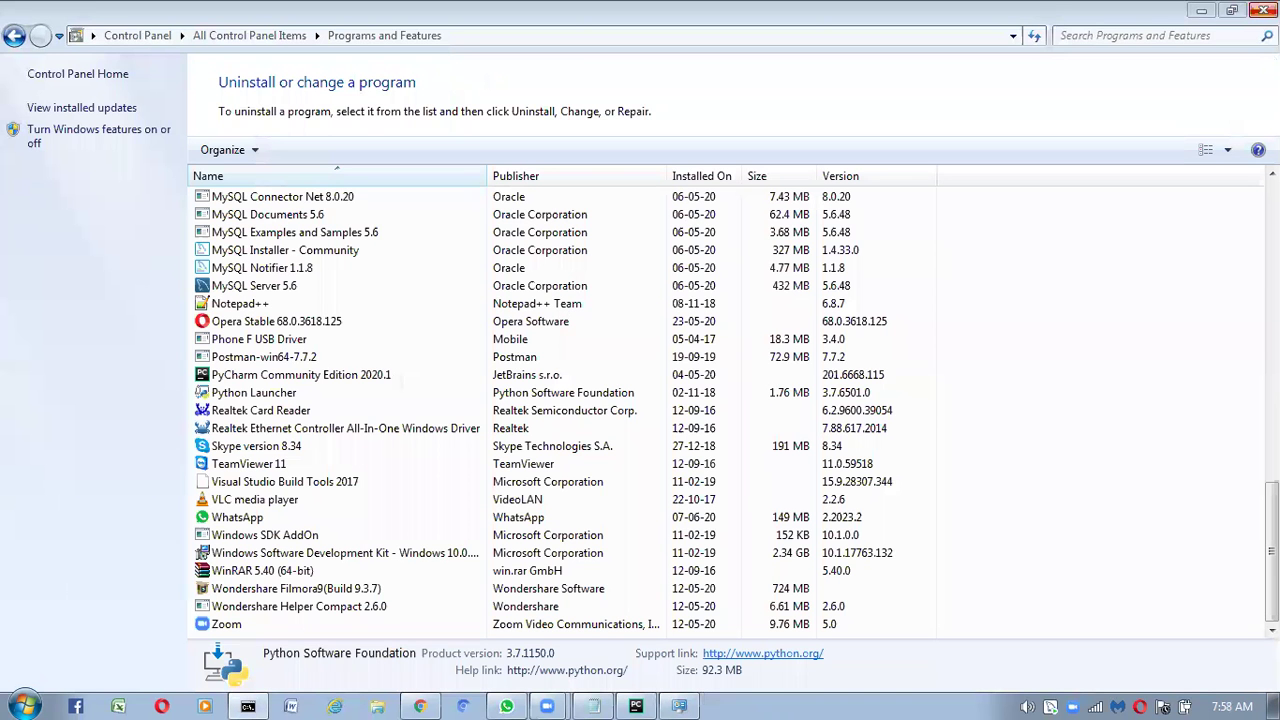
{"action": "key", "text": "super+d"}
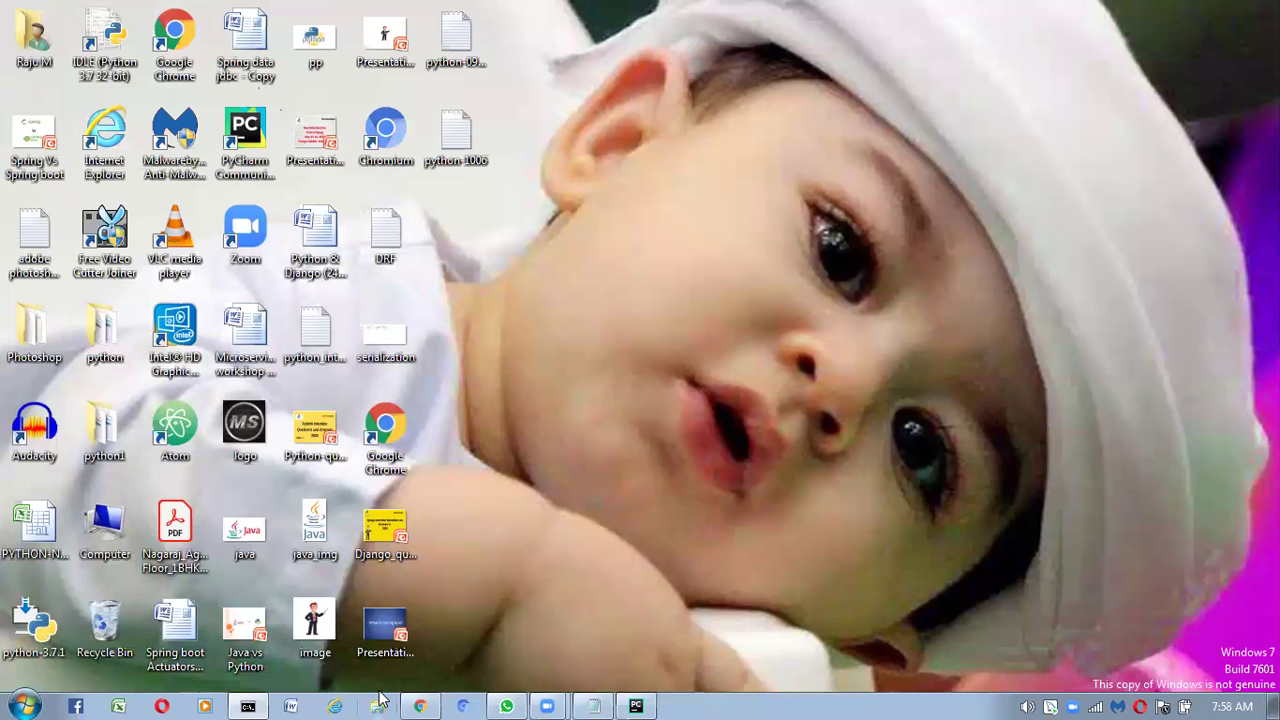
{"action": "left_click", "coordinate": [420, 705]}
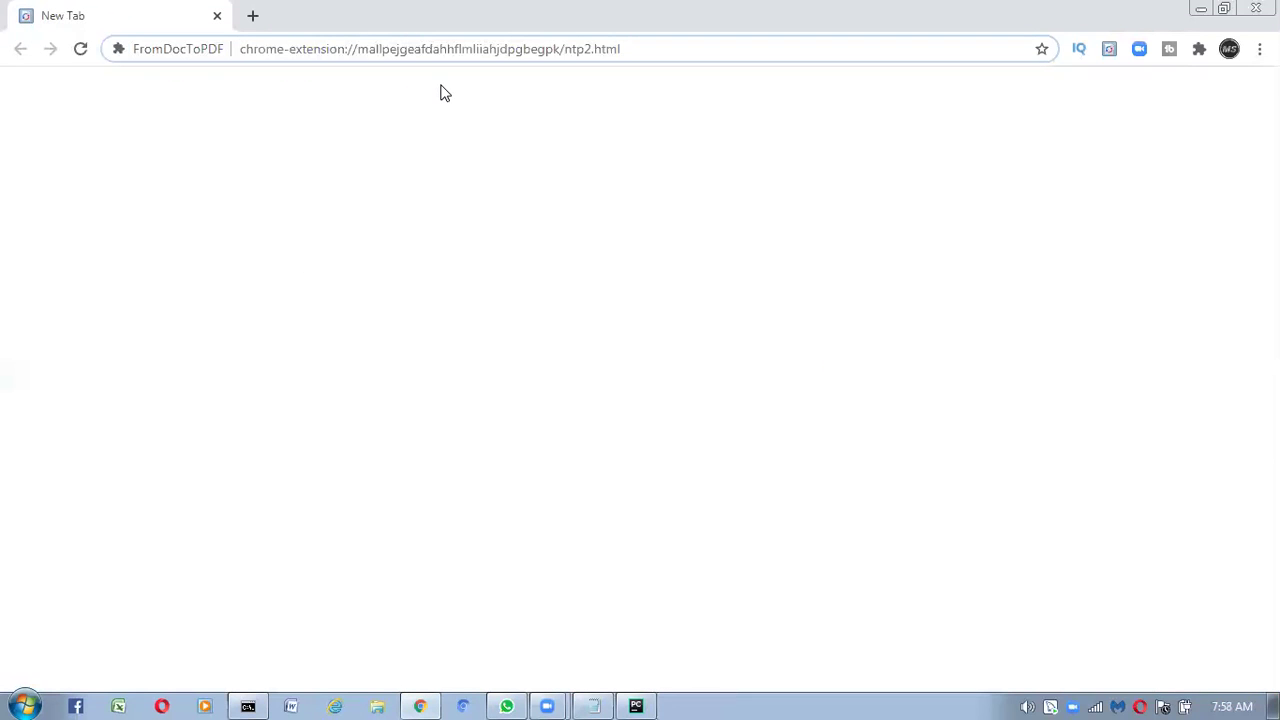
Step: Discard the typed 'google' and open a new Chrome window showing the extension's New Tab page
{"action": "type", "text": "google"}
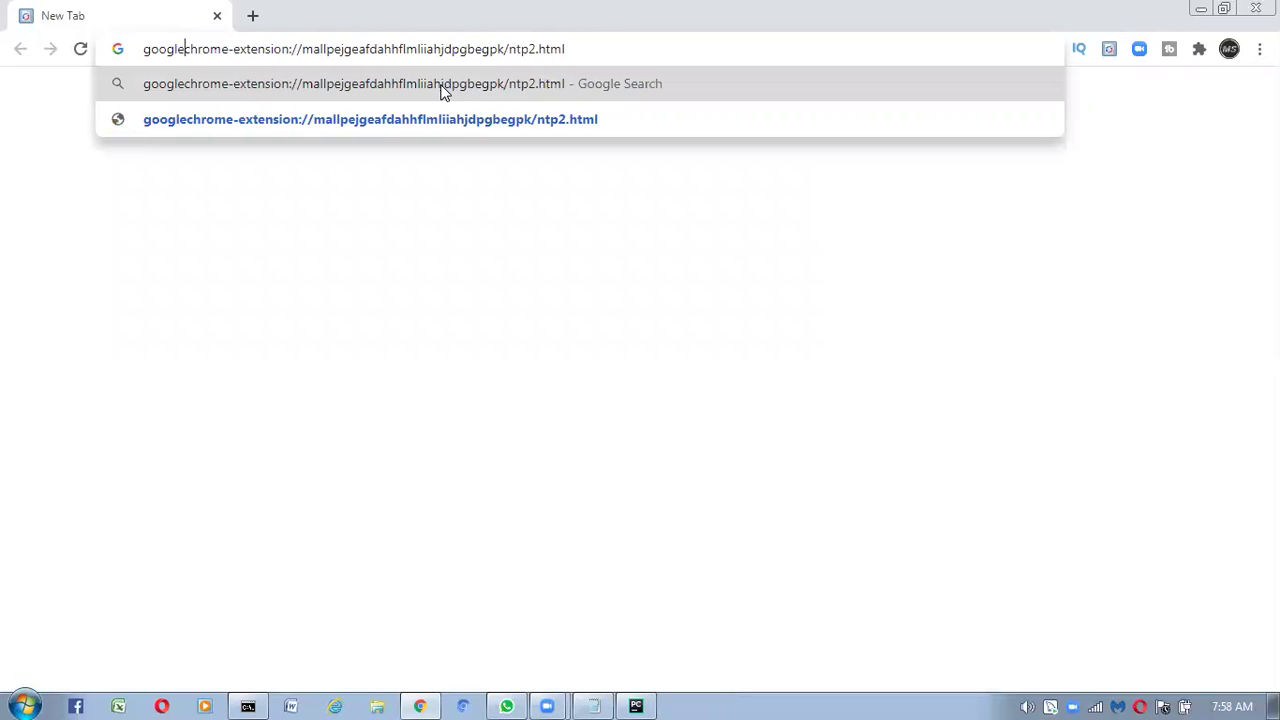
{"action": "key", "text": "Escape"}
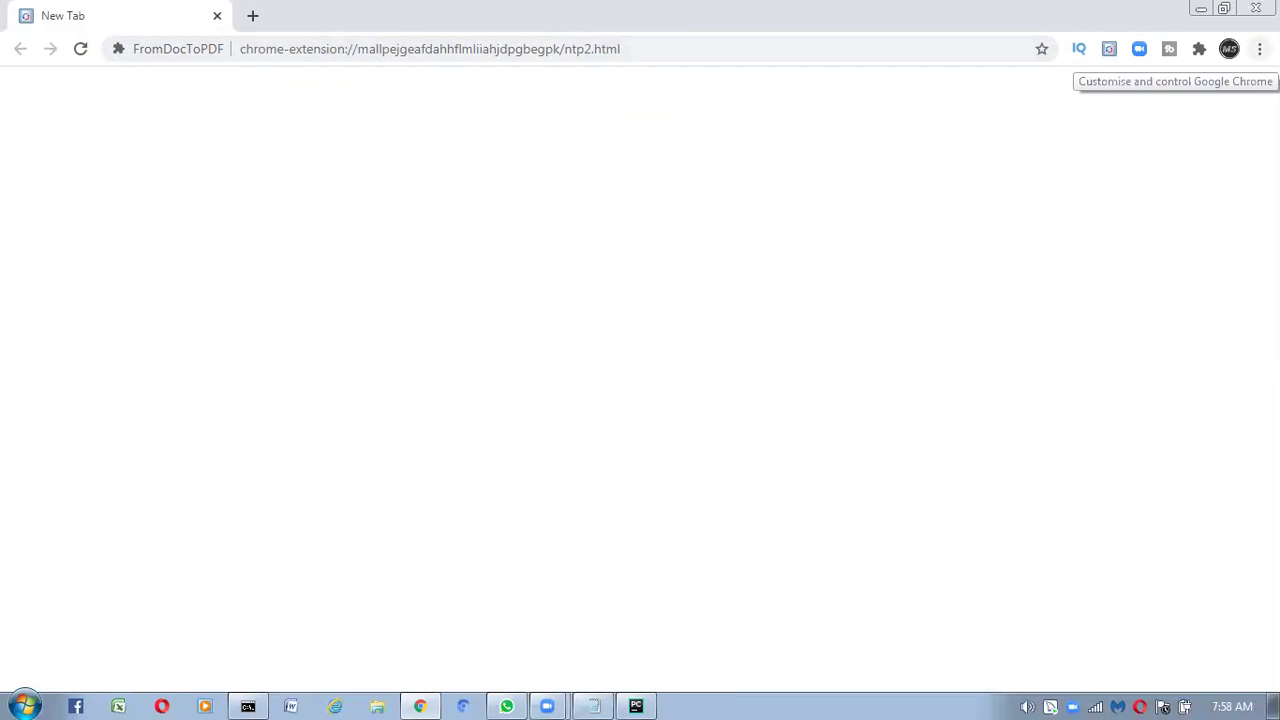
{"action": "left_click", "coordinate": [1259, 49]}
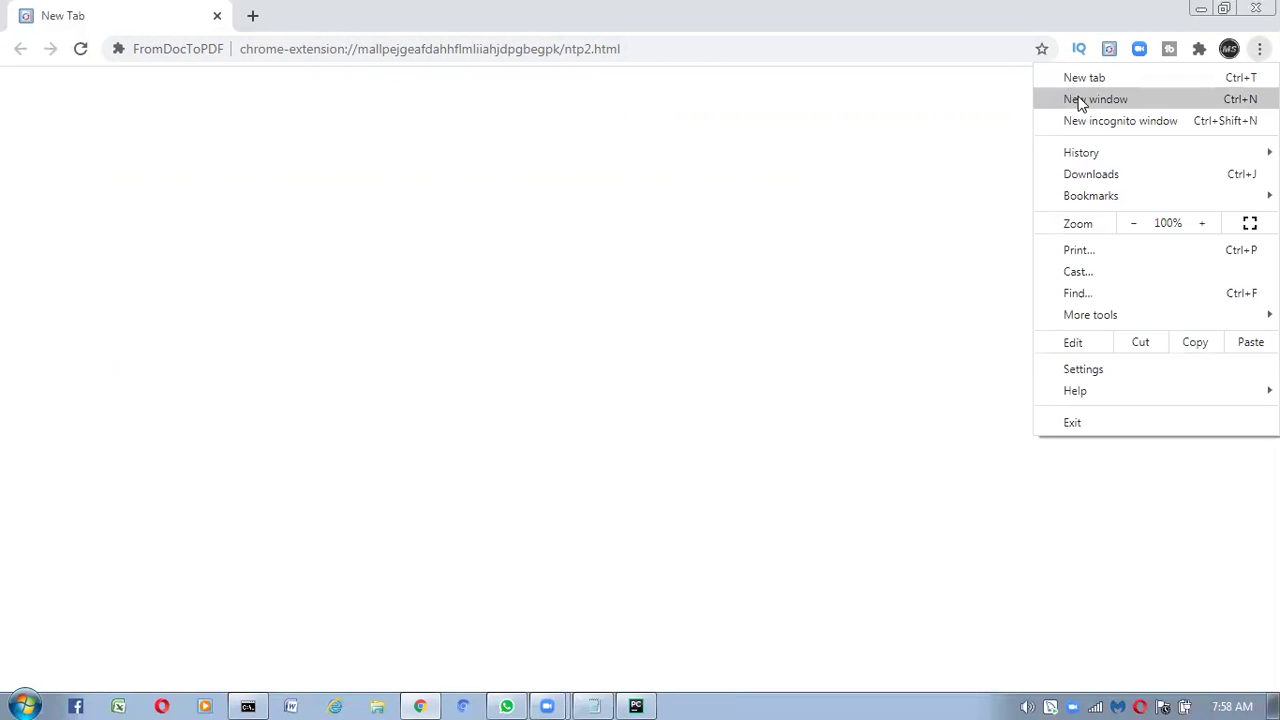
{"action": "left_click", "coordinate": [1080, 102]}
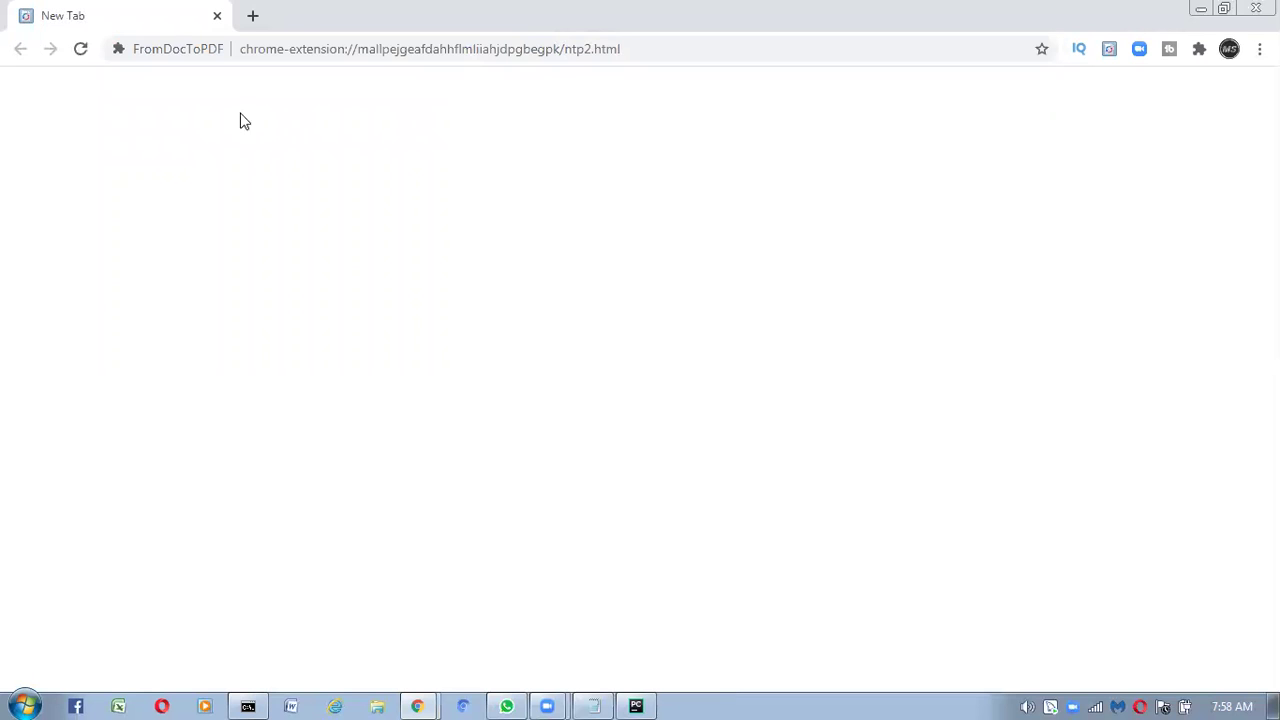
{"action": "left_click", "coordinate": [192, 48]}
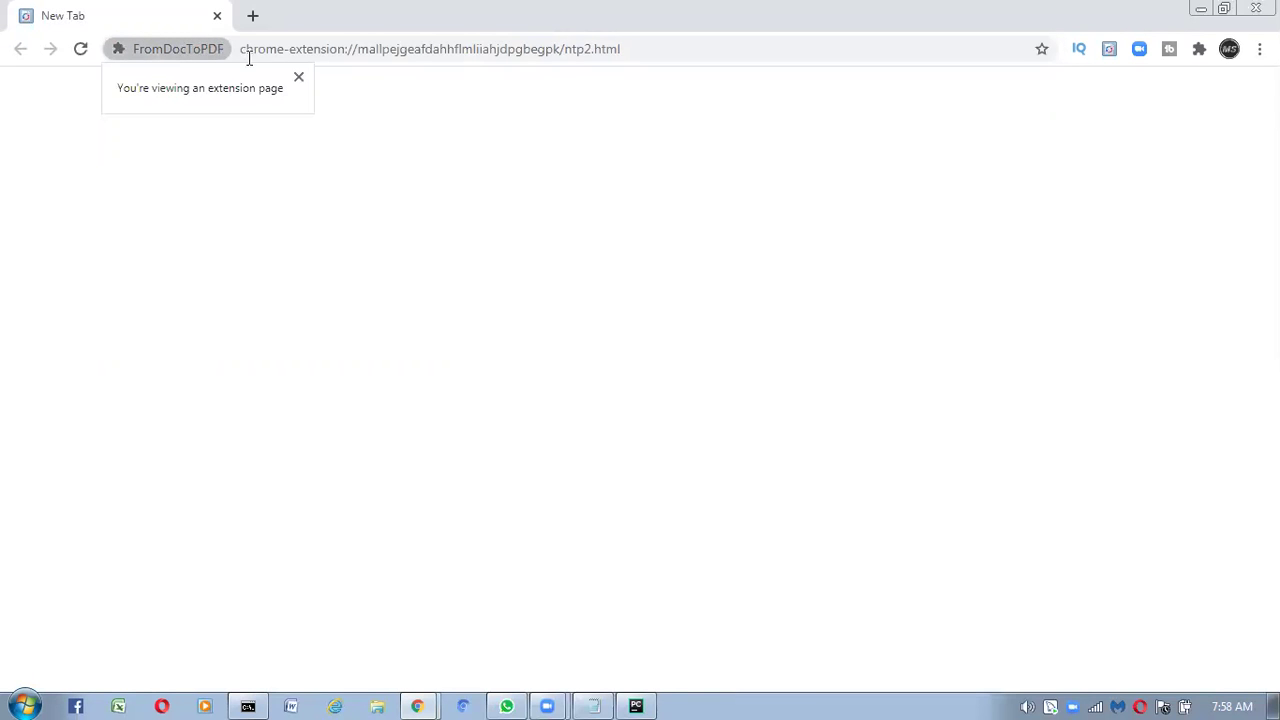
{"action": "left_click", "coordinate": [298, 78]}
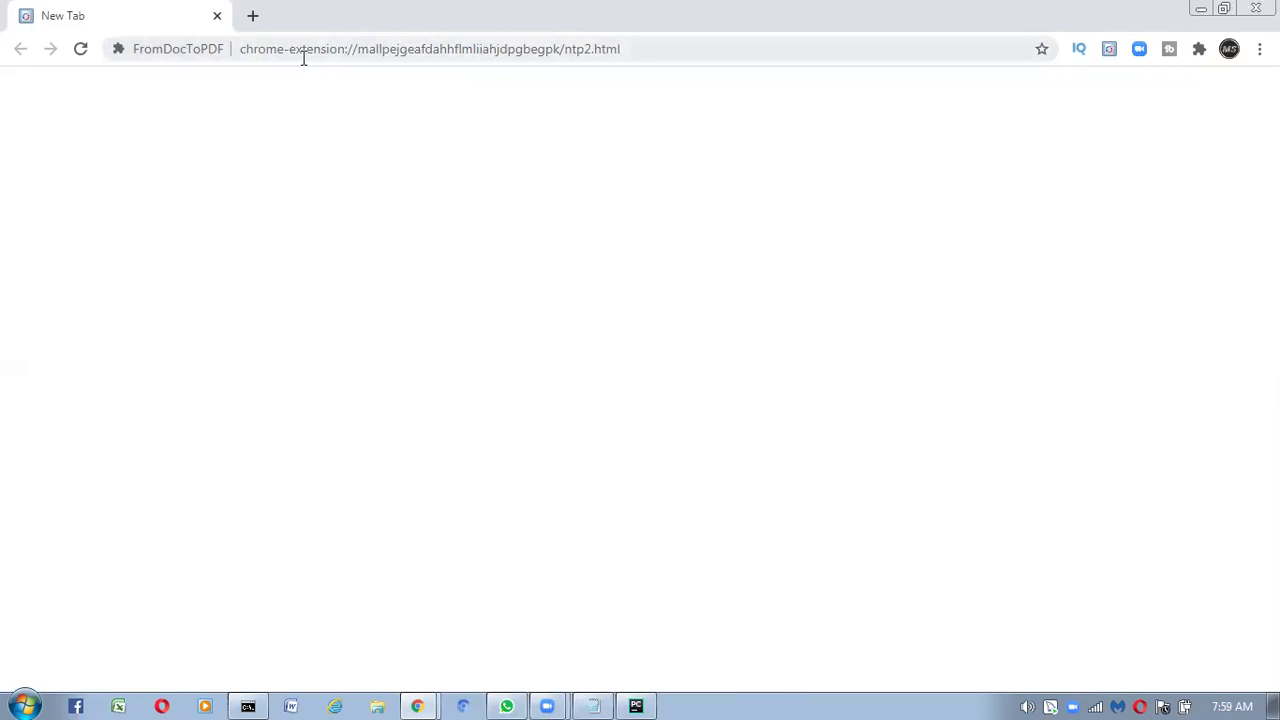
{"action": "left_click", "coordinate": [304, 60]}
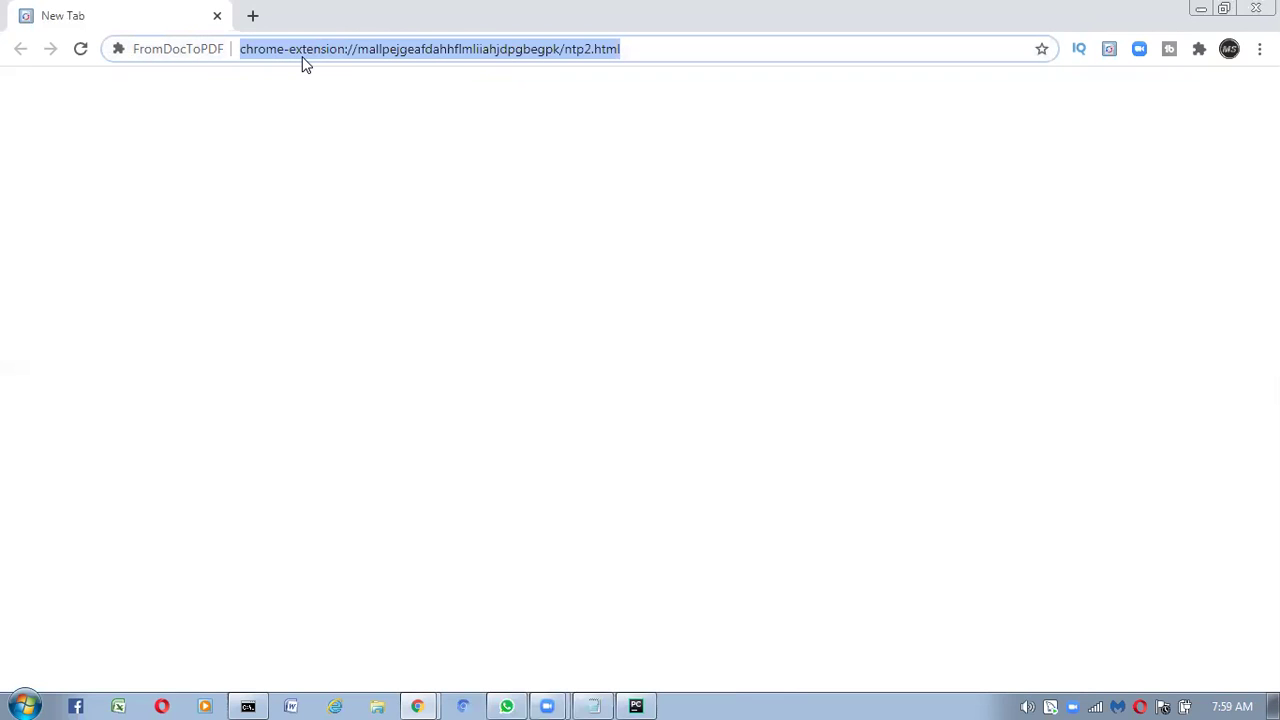
Step: Go to google.com and search for 'download python'
{"action": "type", "text": "google"}
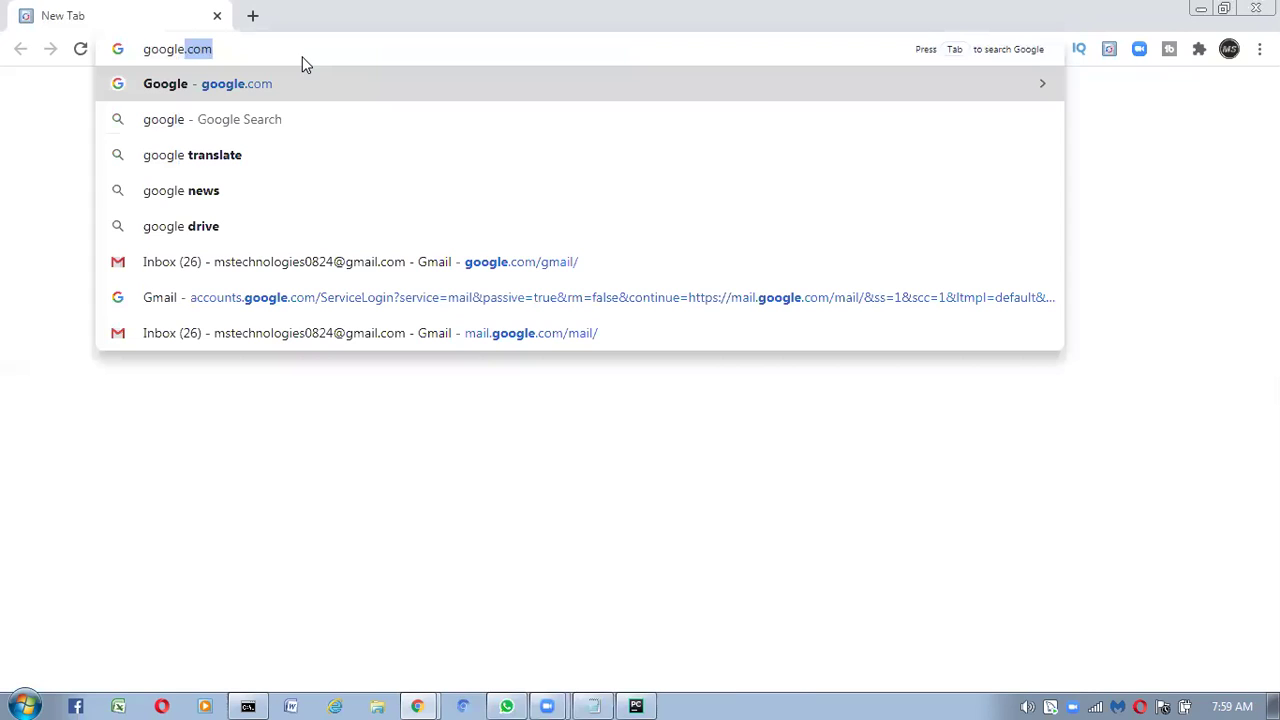
{"action": "left_click", "coordinate": [296, 80]}
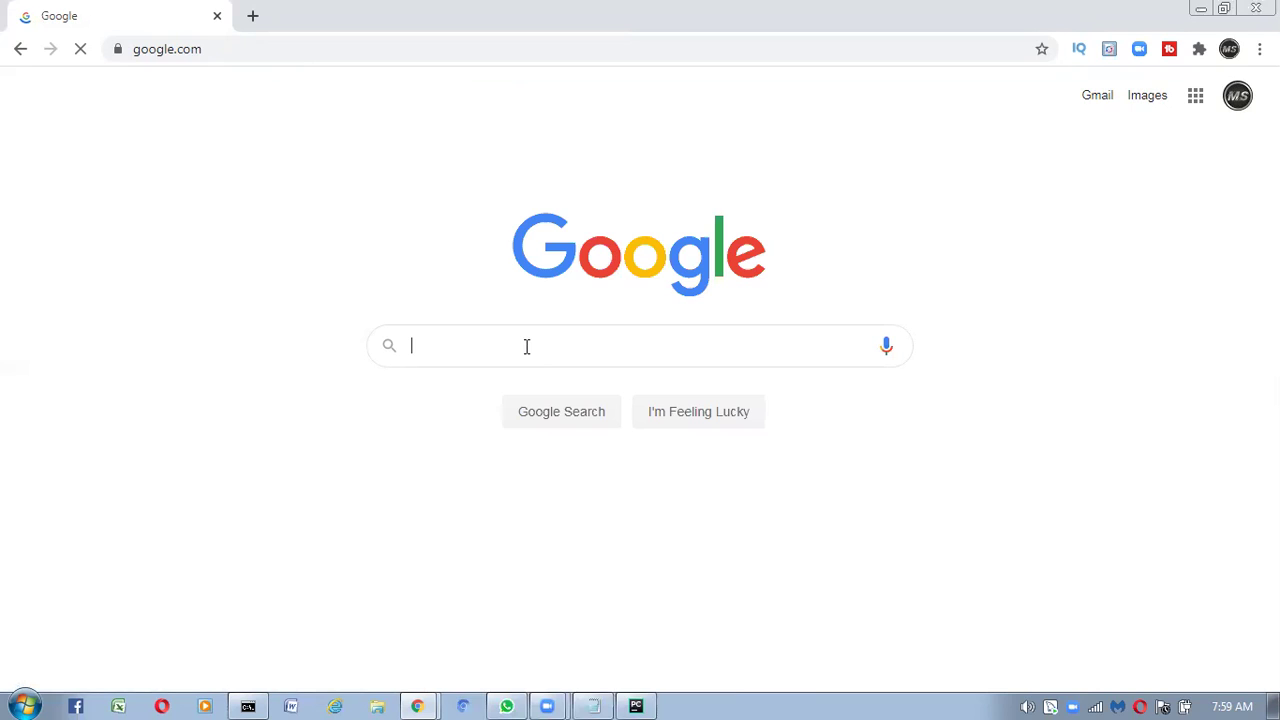
{"action": "type", "text": "down"}
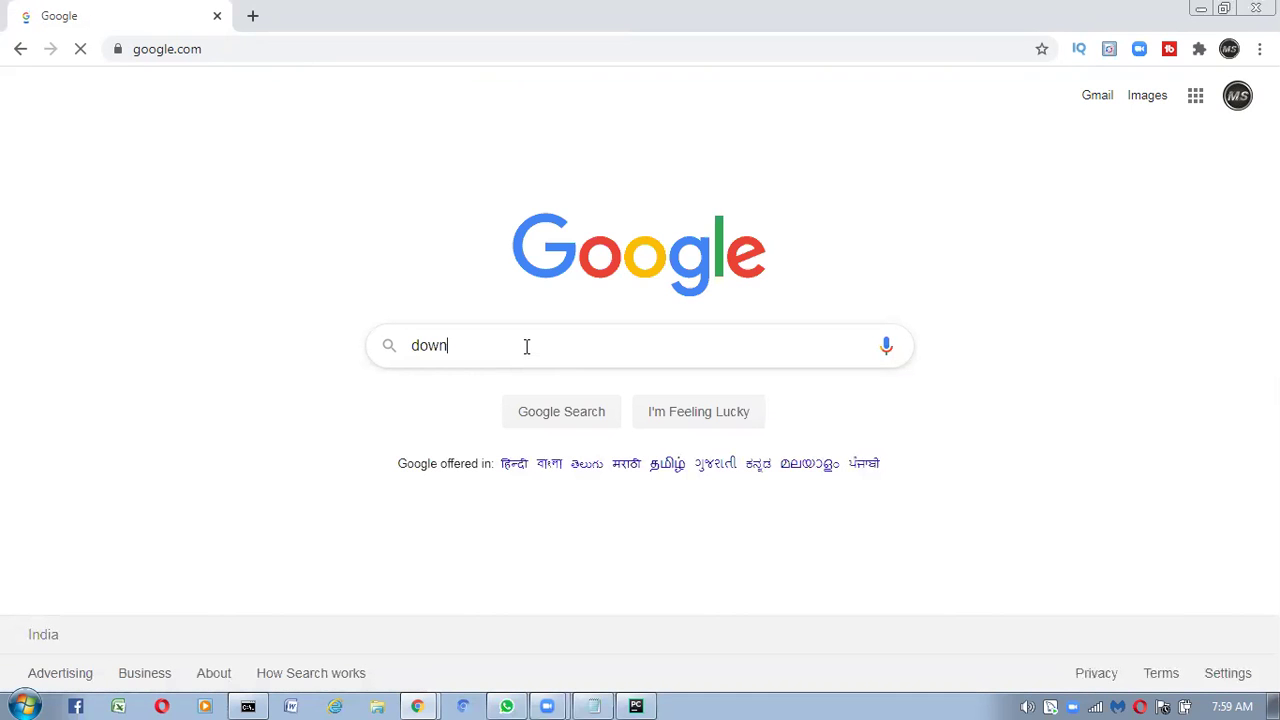
{"action": "type", "text": "lo"}
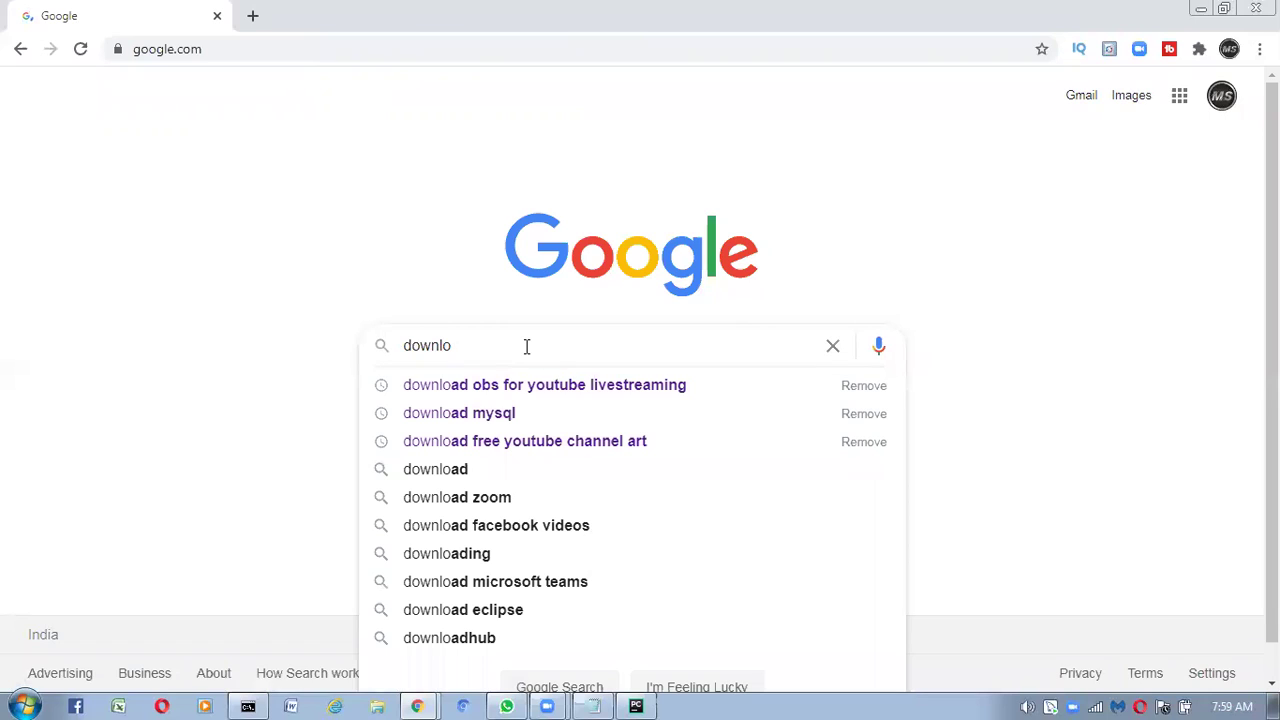
{"action": "type", "text": "ad python"}
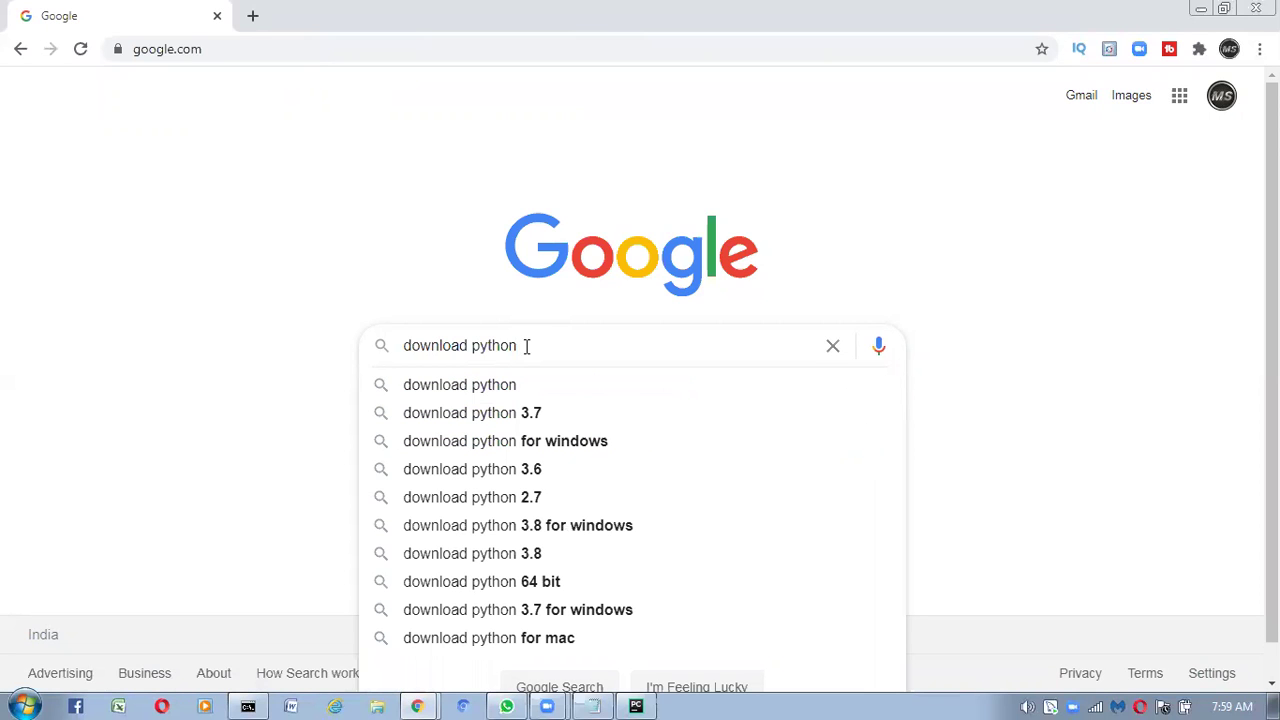
{"action": "key", "text": "Return"}
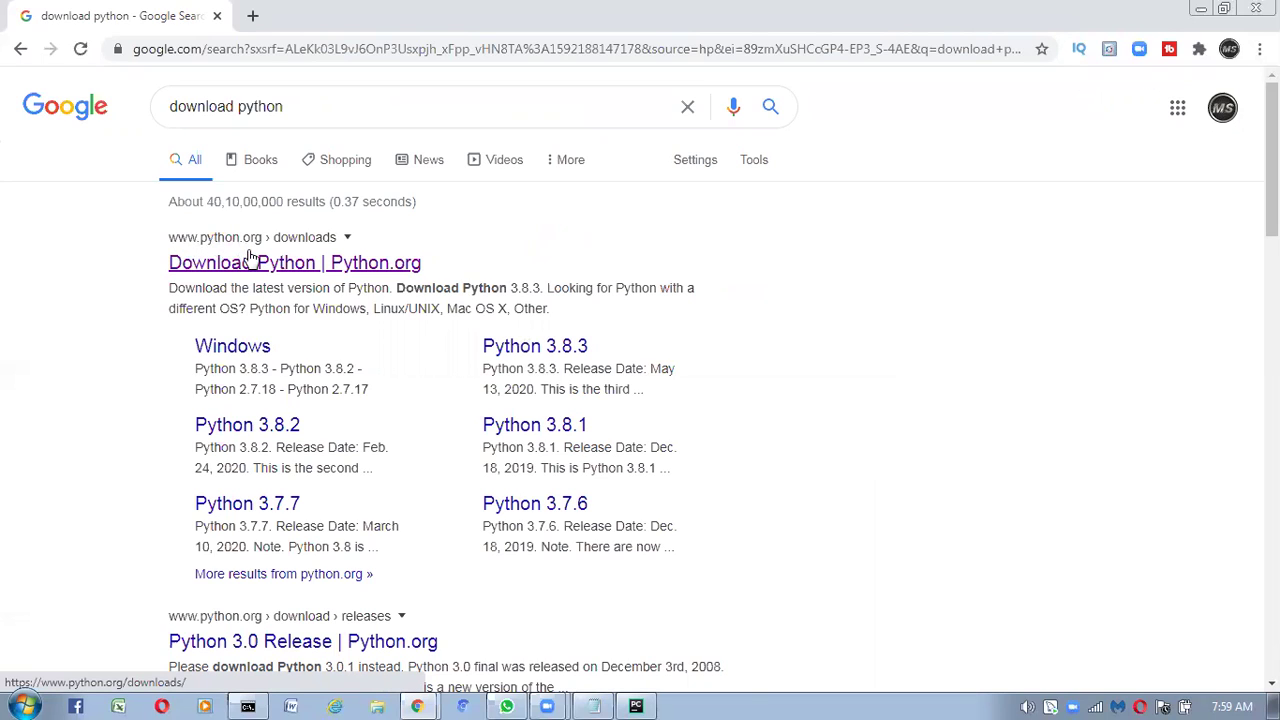
Step: Open the 'Download Python | Python.org' result, then follow its Windows releases link
{"action": "left_click", "coordinate": [222, 264]}
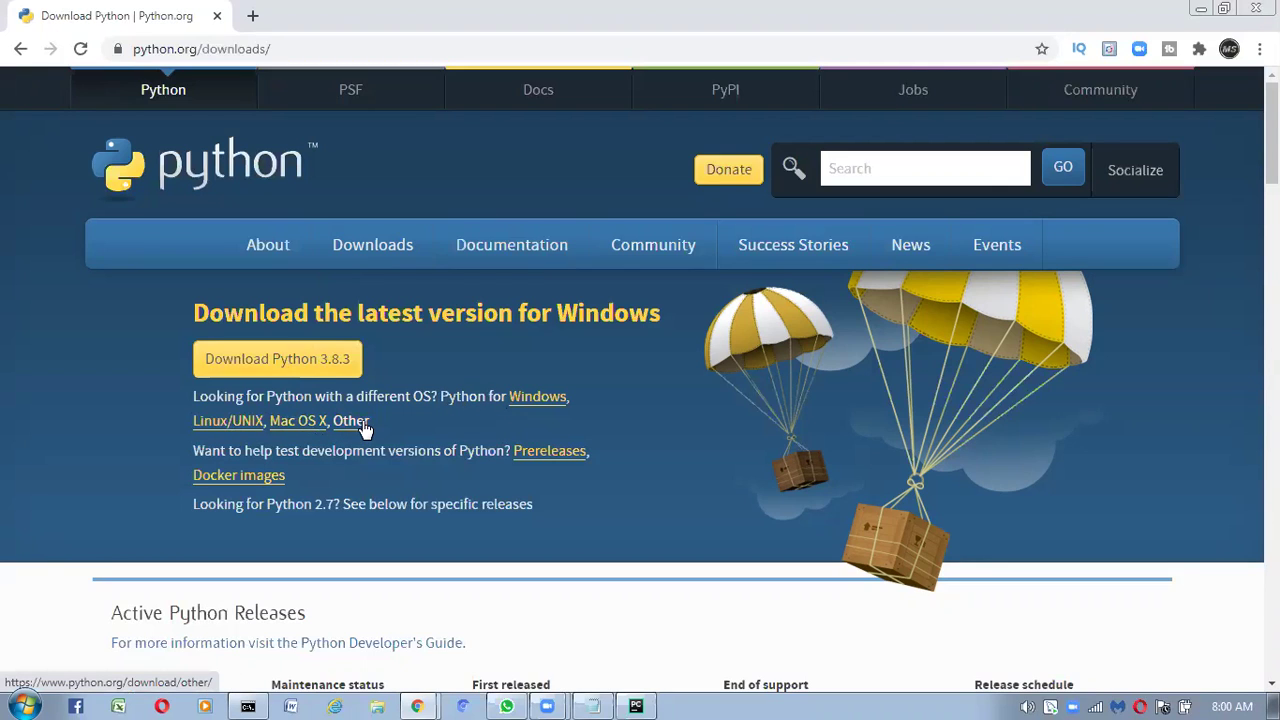
{"action": "left_click", "coordinate": [537, 397]}
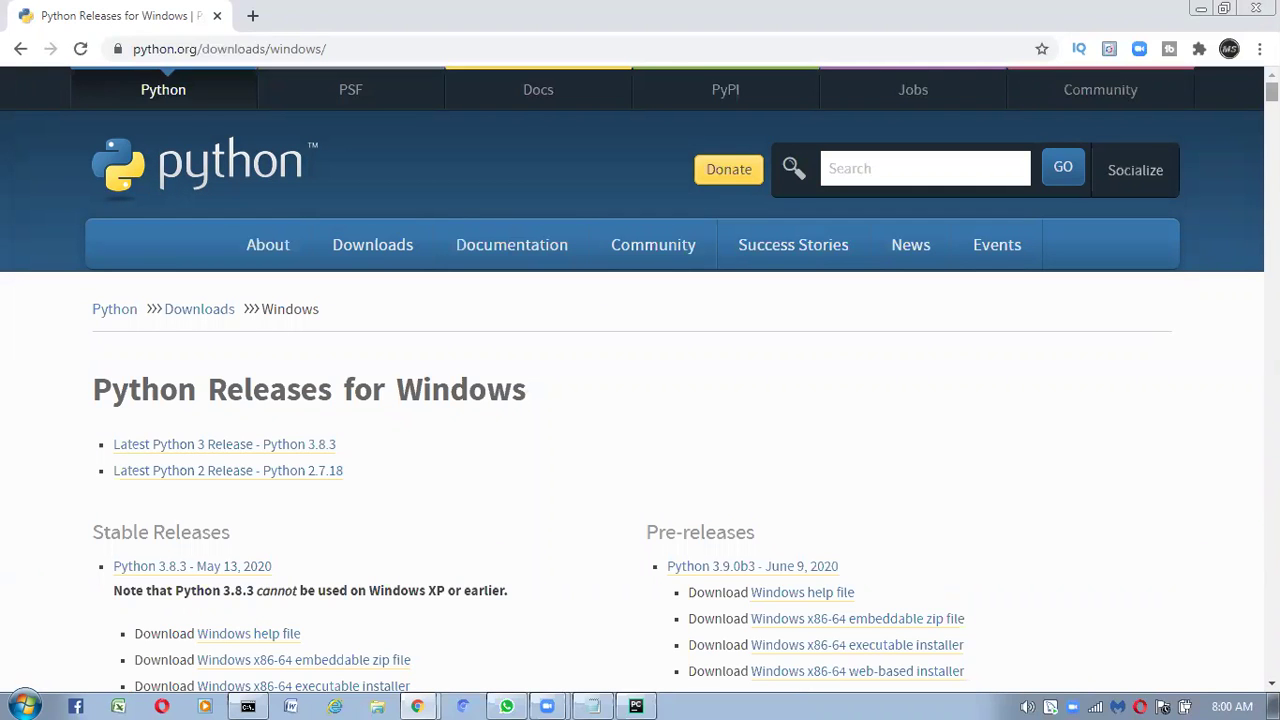
Step: Scroll down to the Python 3.8.3 stable release downloads for Windows
{"action": "scroll", "coordinate": [1270, 92], "scroll_direction": "down", "scroll_amount": 3}
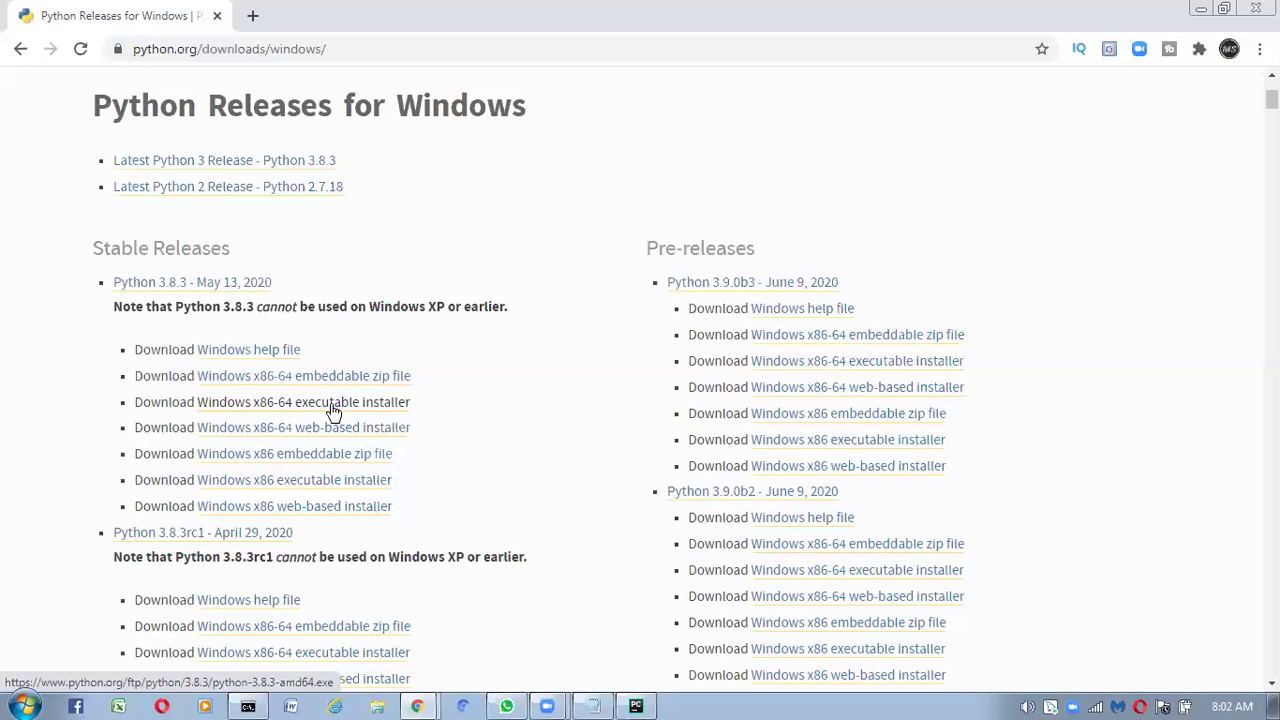
Step: Download the Python 3.8.3 Windows x86-64 executable installer, cancelling the stalled duplicate download
{"action": "left_click", "coordinate": [333, 408]}
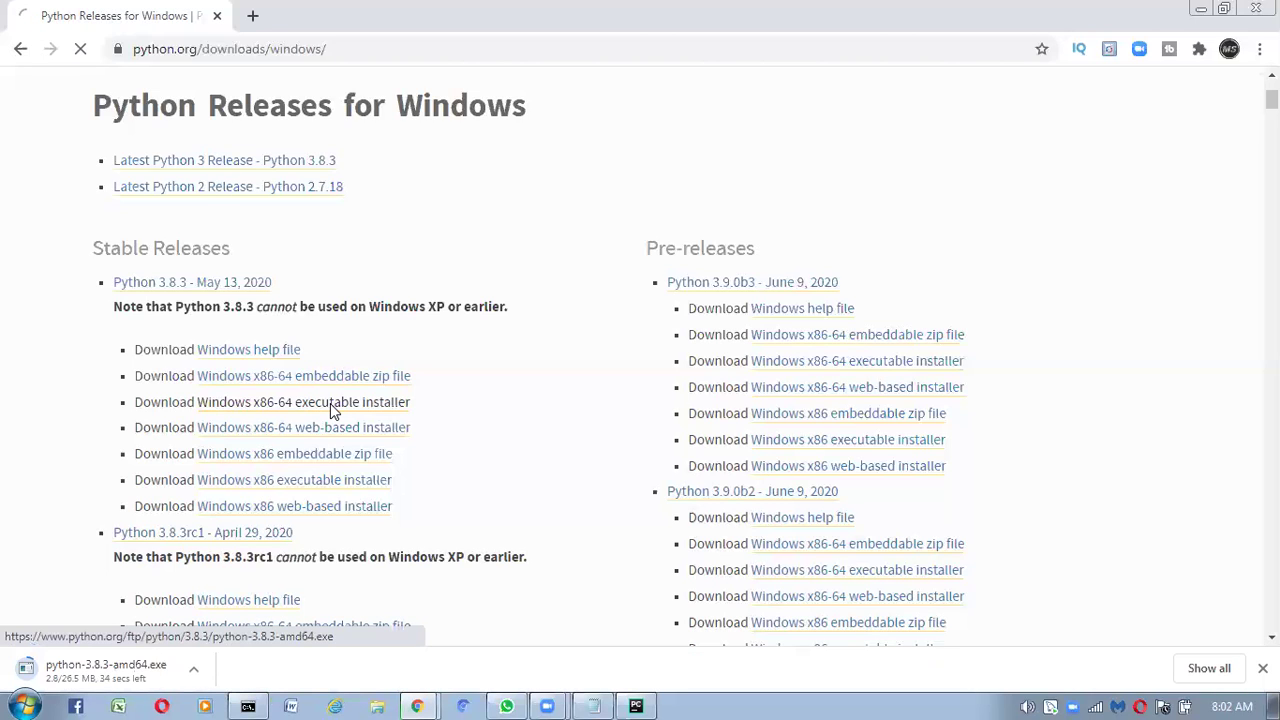
{"action": "left_click", "coordinate": [195, 673]}
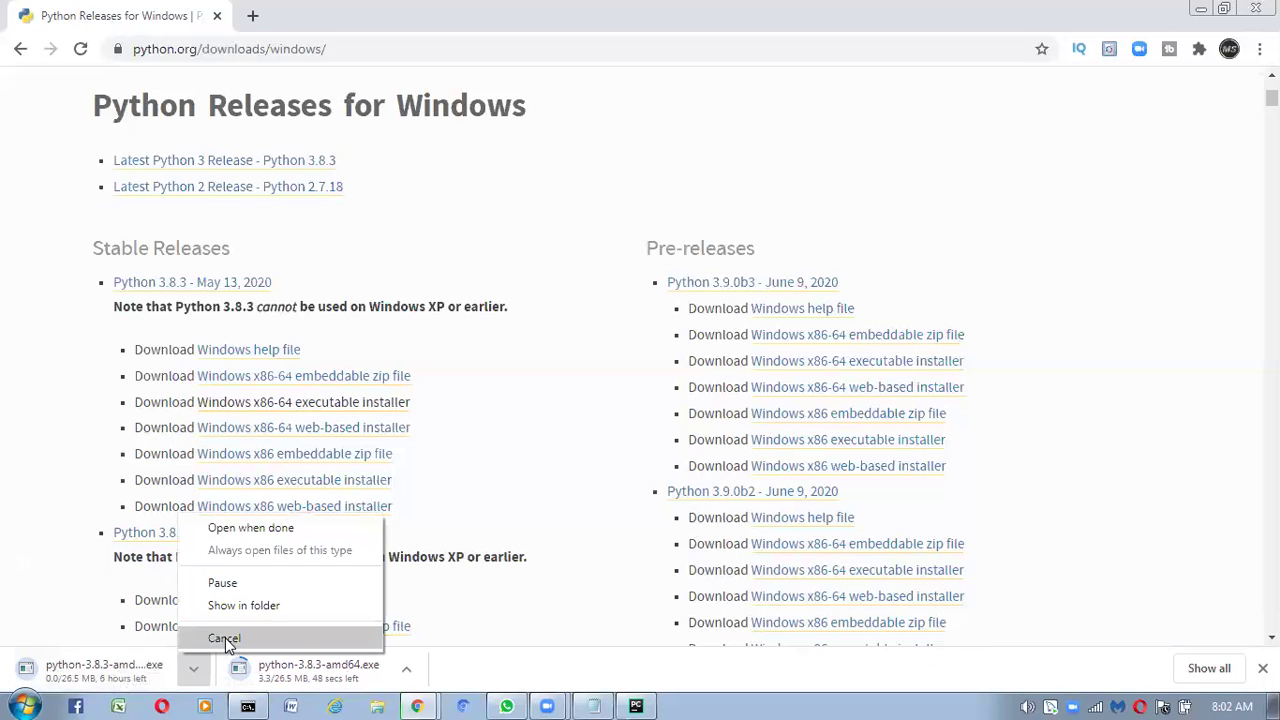
{"action": "left_click", "coordinate": [225, 637]}
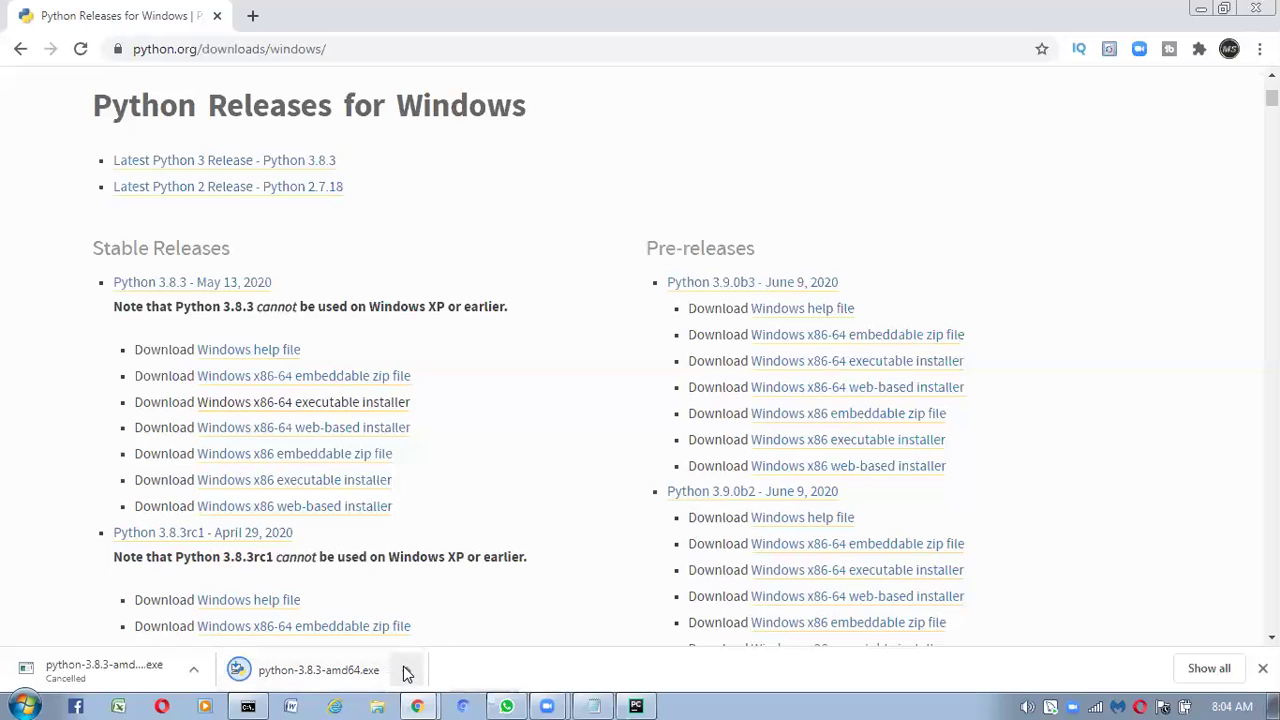
{"action": "left_click", "coordinate": [406, 672]}
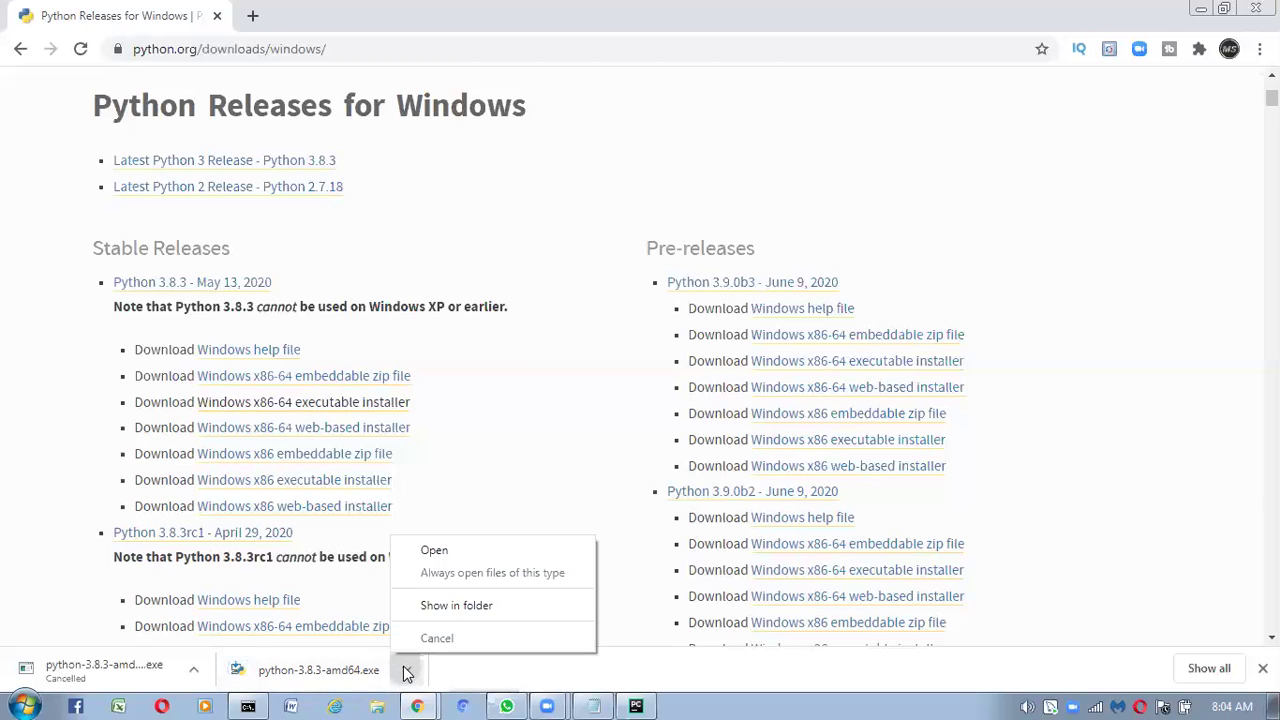
Step: Show the downloaded python-3.8.3-amd64.exe installer in its Downloads folder
{"action": "left_click", "coordinate": [455, 606]}
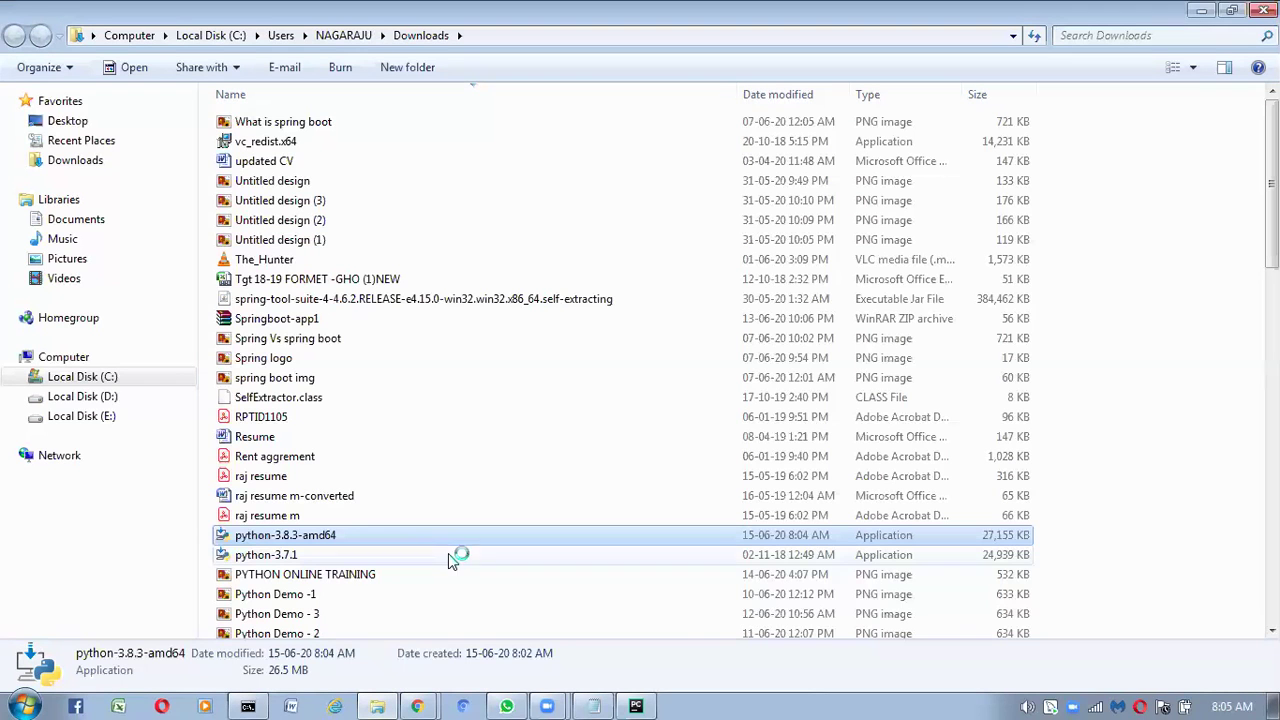
Step: Bring Notepad back, reposition its window, and type '1.' under the first dashed line
{"action": "mouse_move", "coordinate": [596, 703]}
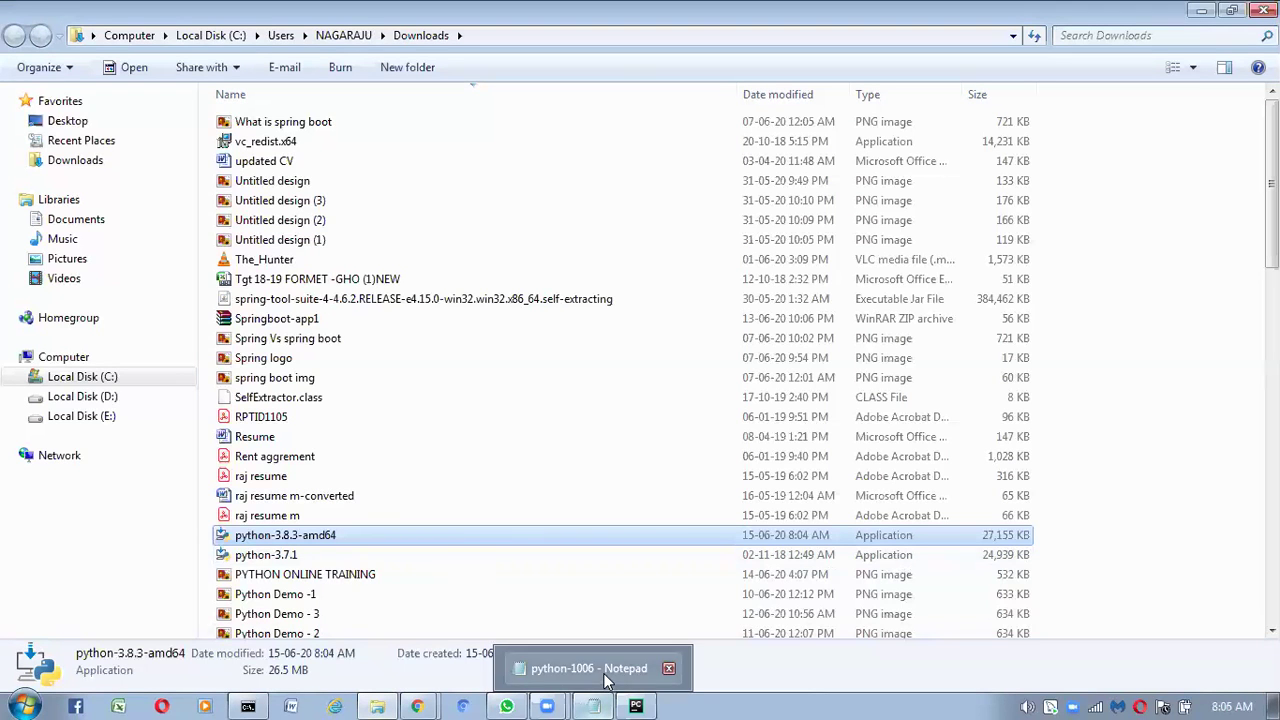
{"action": "left_click", "coordinate": [605, 680]}
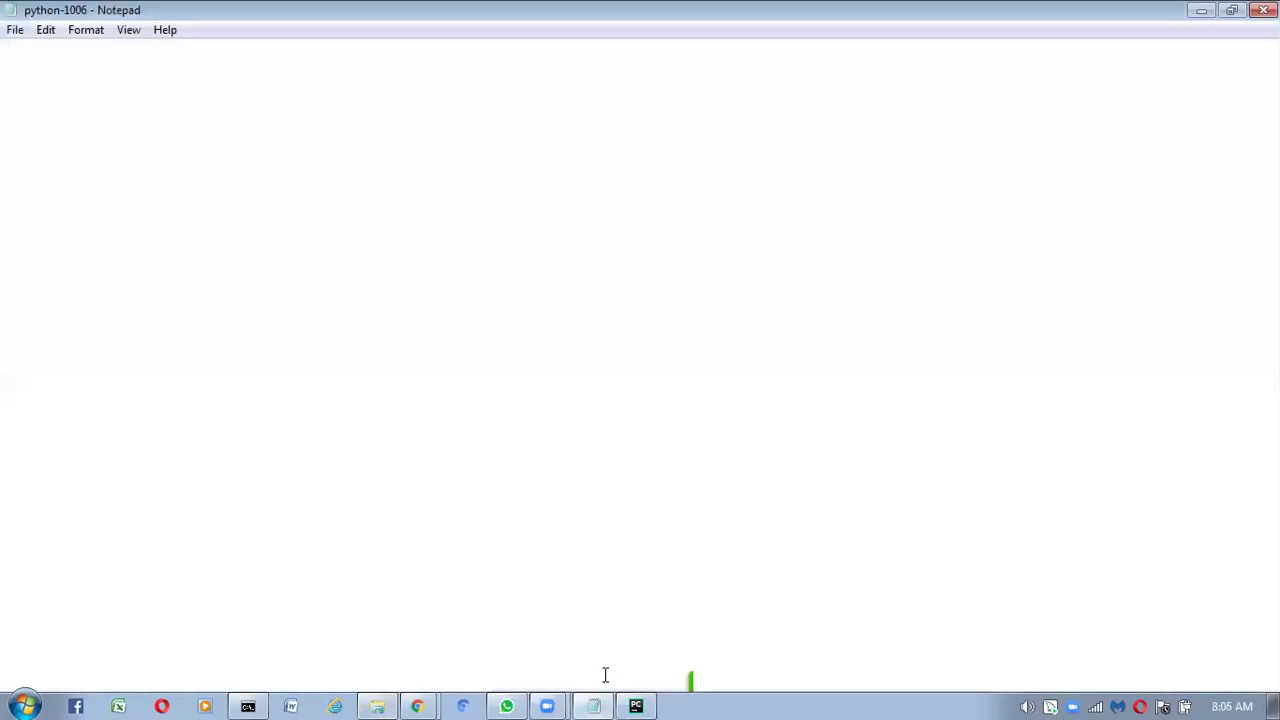
{"action": "left_click", "coordinate": [1232, 10]}
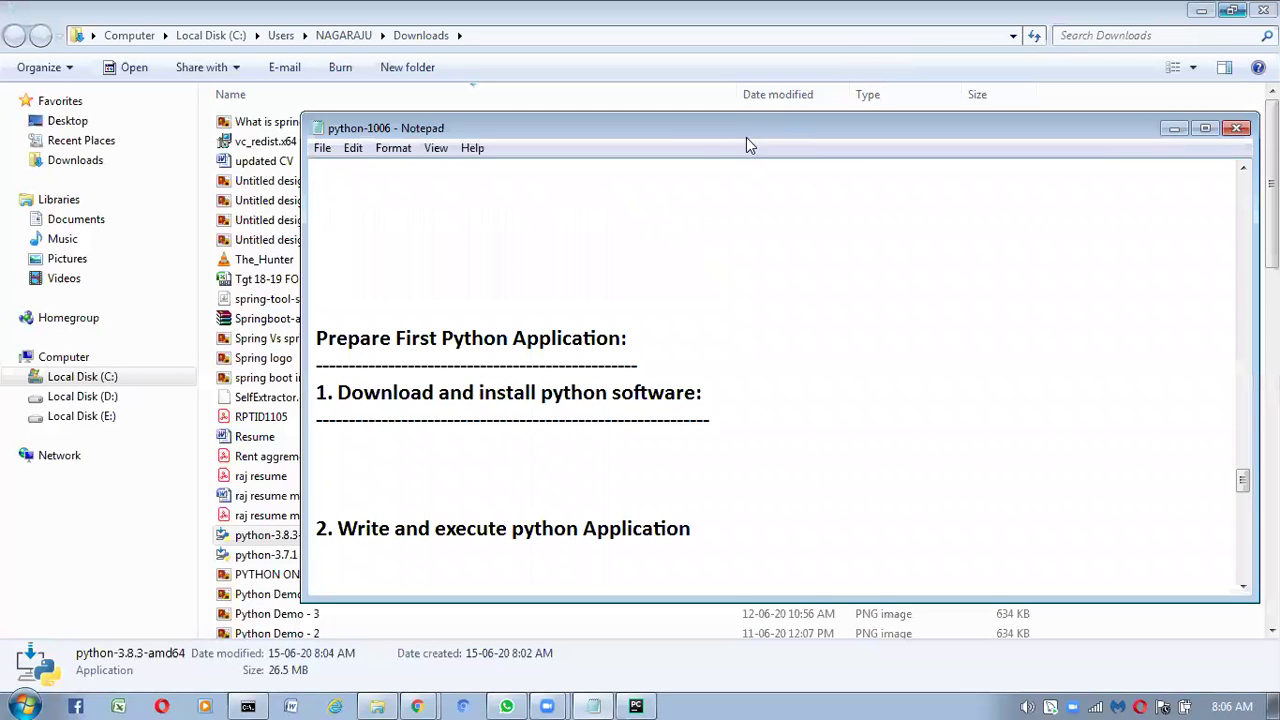
{"action": "left_click_drag", "start_coordinate": [791, 127], "coordinate": [913, 41]}
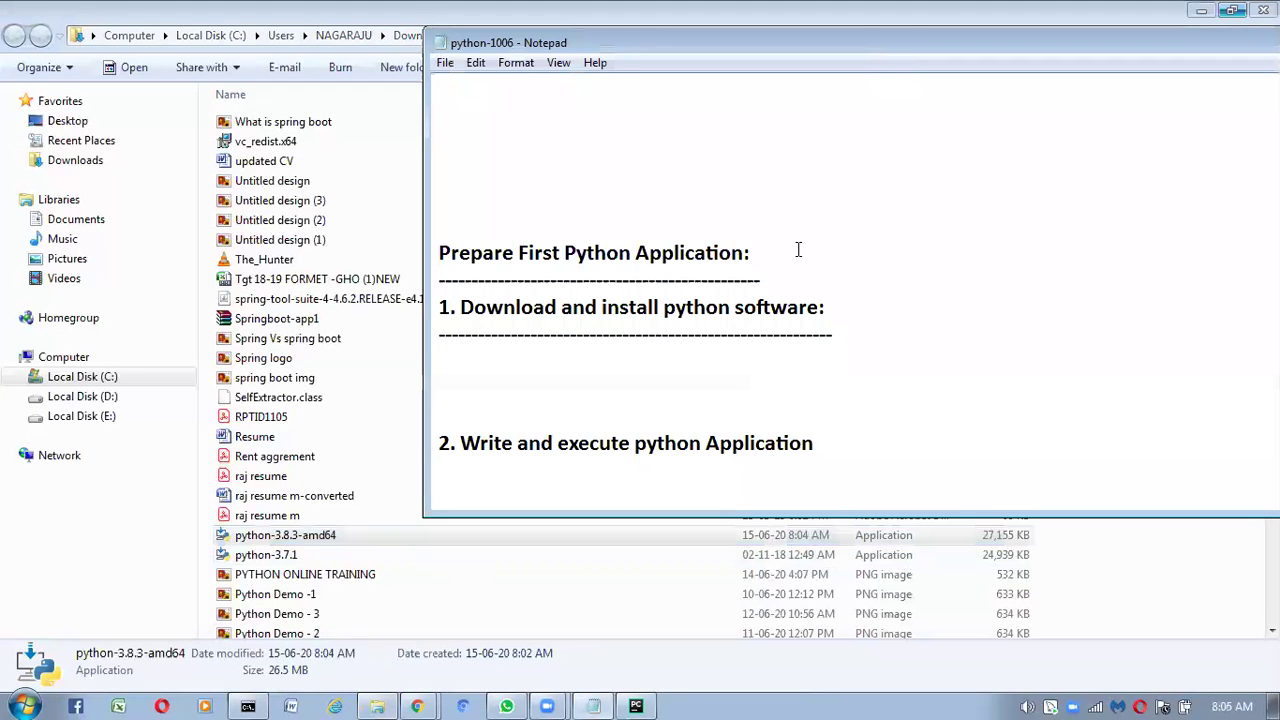
{"action": "left_click", "coordinate": [451, 365]}
{"action": "type", "text": "1."}
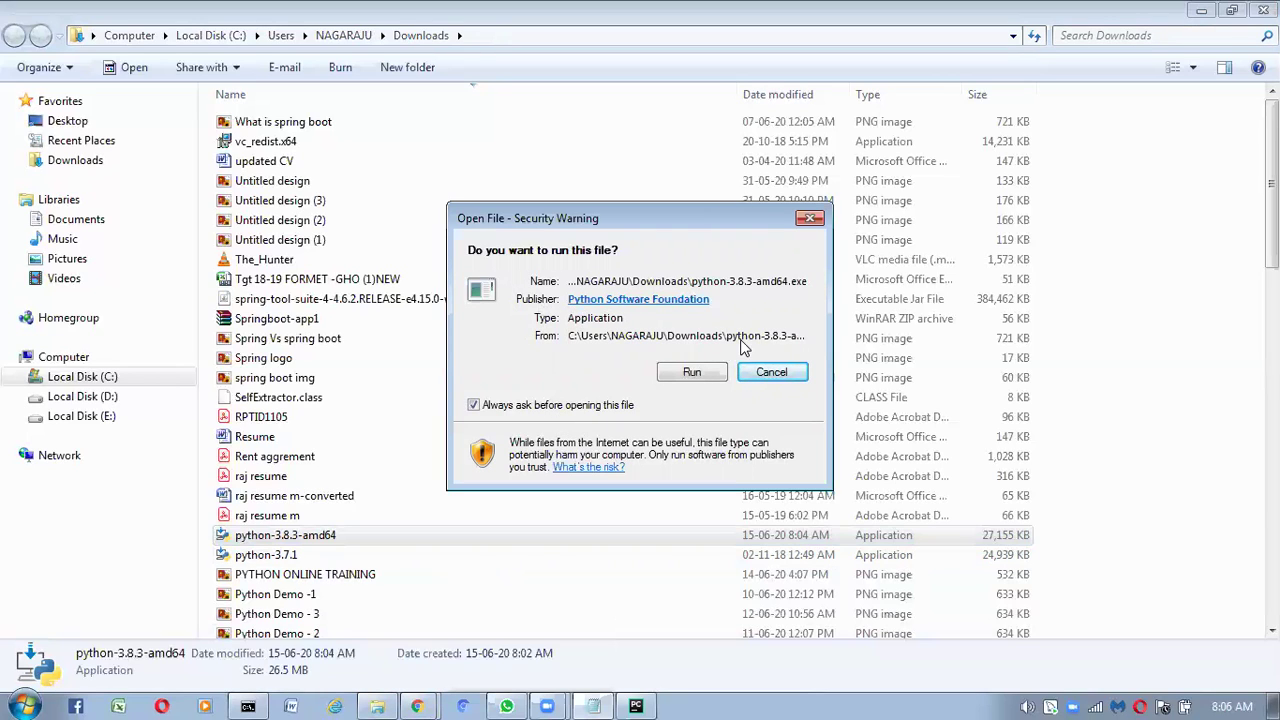
Step: Allow the downloaded Python 3.8.3 installer to run from the security warning
{"action": "left_click", "coordinate": [692, 373]}
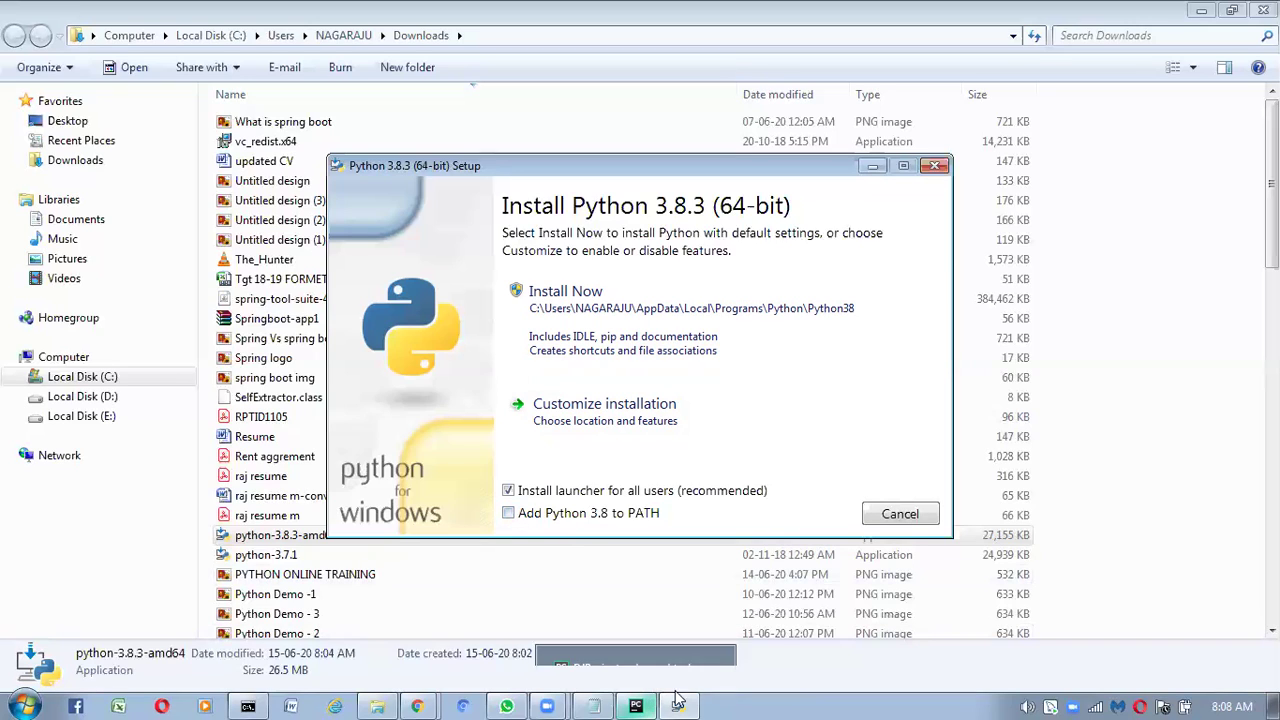
{"action": "mouse_move", "coordinate": [648, 700]}
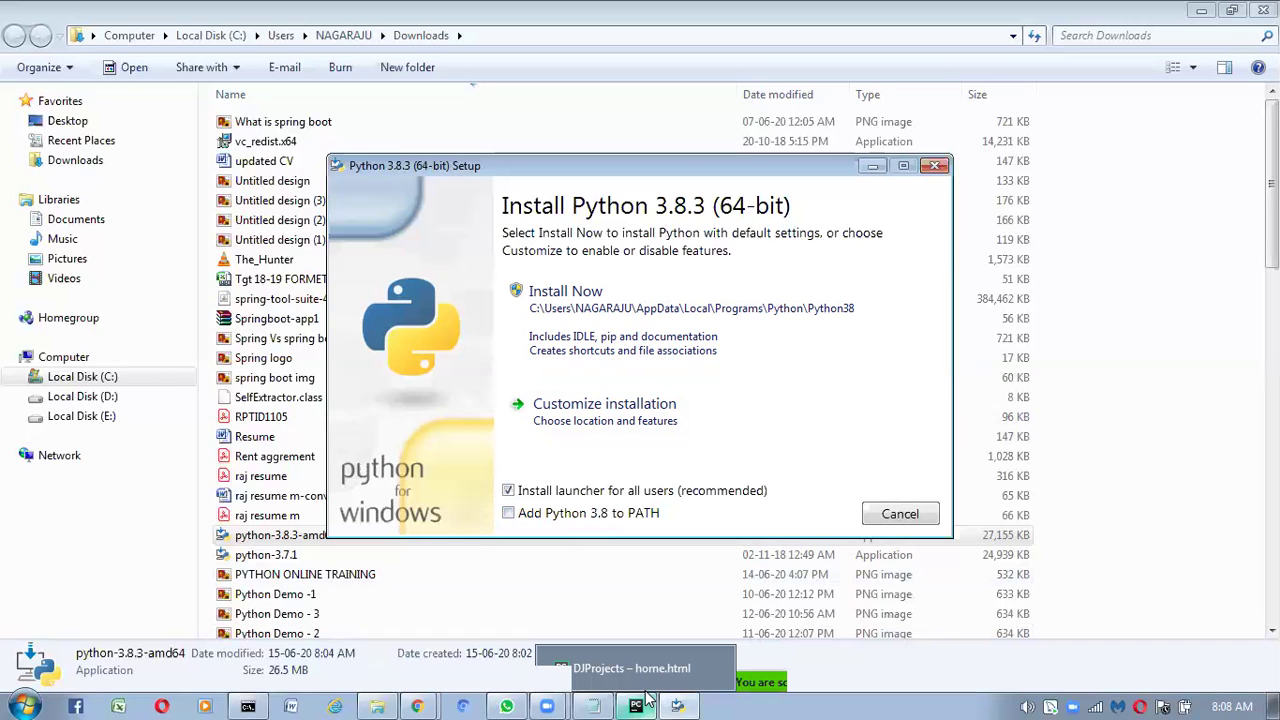
Step: Tick the 'Add Python 3.8 to PATH' option on the installer's start page
{"action": "left_click", "coordinate": [508, 514]}
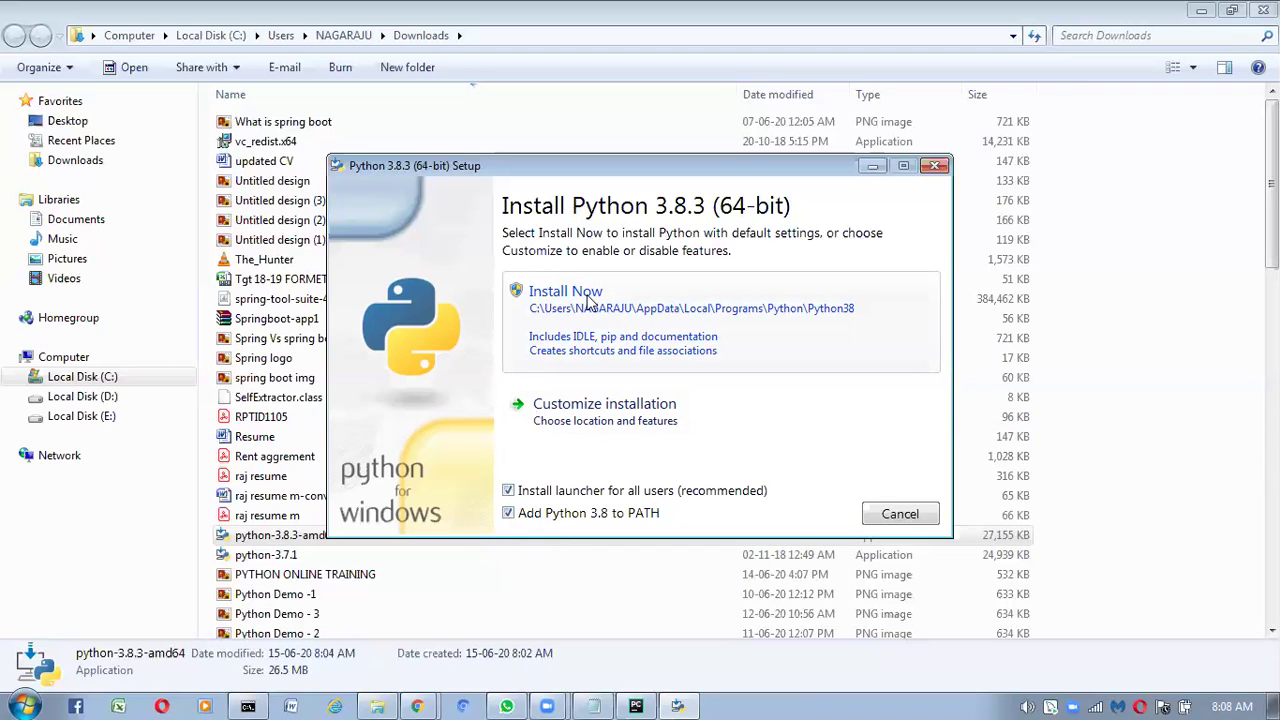
Step: Choose Customize installation and keep all optional features enabled
{"action": "left_click", "coordinate": [588, 417]}
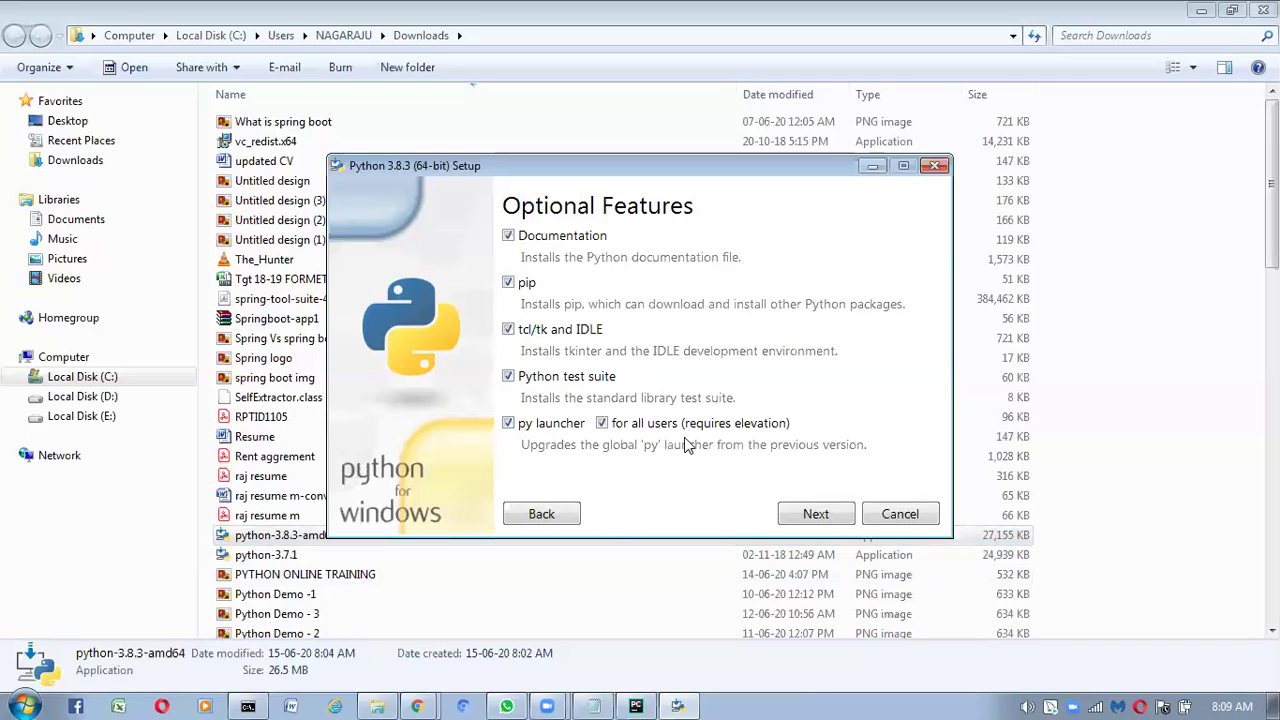
{"action": "left_click", "coordinate": [824, 520]}
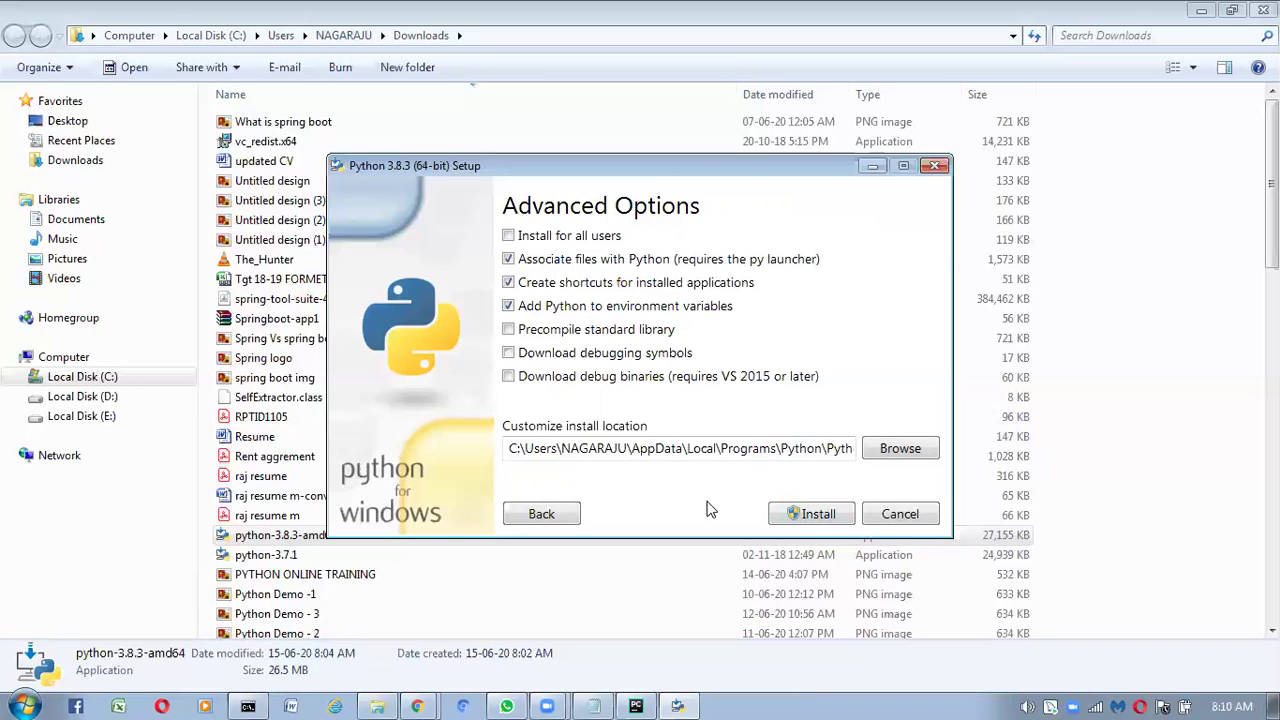
Step: Accept the Advanced Options with the per-user AppData\Local\Programs\Python install location
{"action": "left_click", "coordinate": [810, 514]}
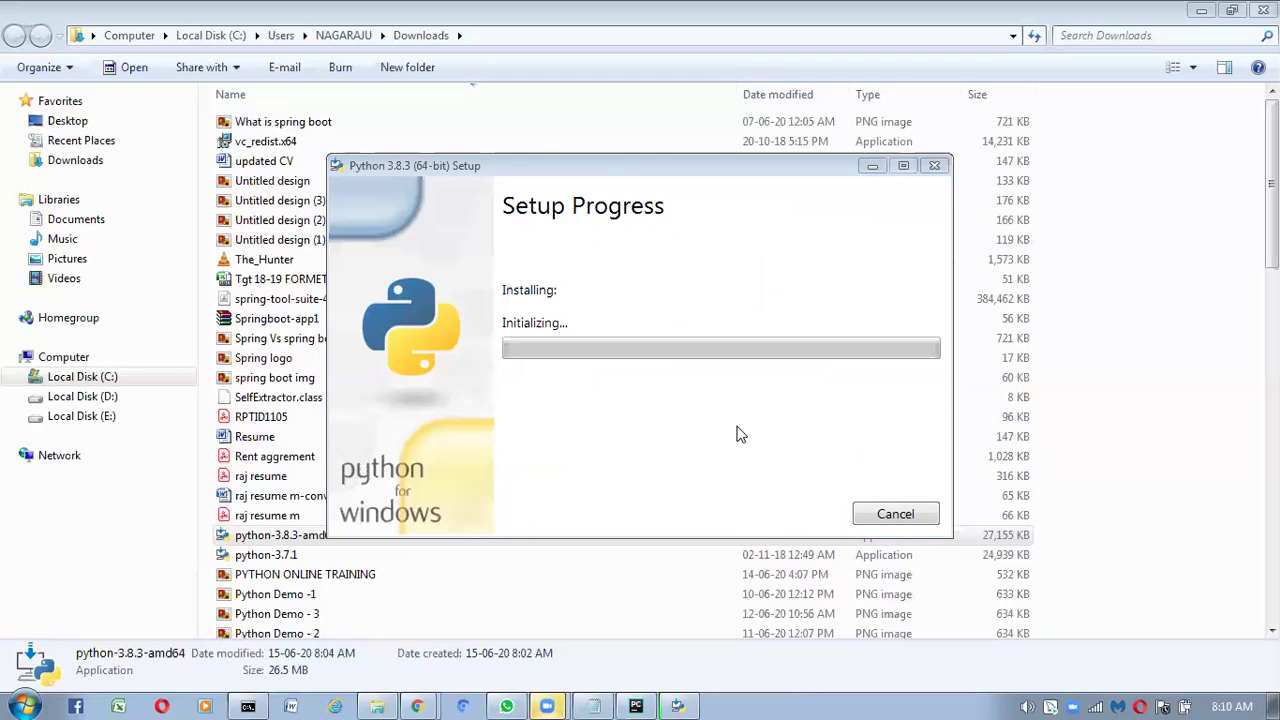
Step: Start the Python installation and return to the Notepad notes
{"action": "left_click", "coordinate": [593, 705]}
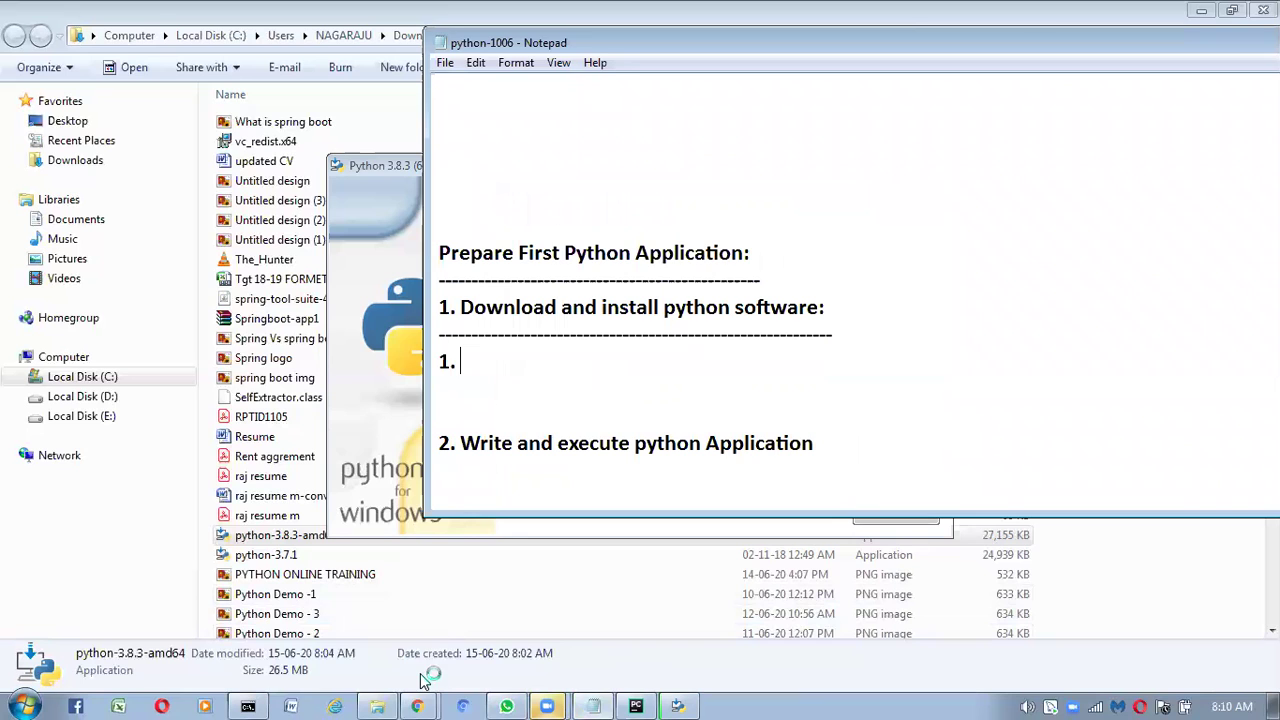
Step: Navigate the Python Releases tab in Chrome to the python.org home page, then return to the notes
{"action": "left_click", "coordinate": [420, 705]}
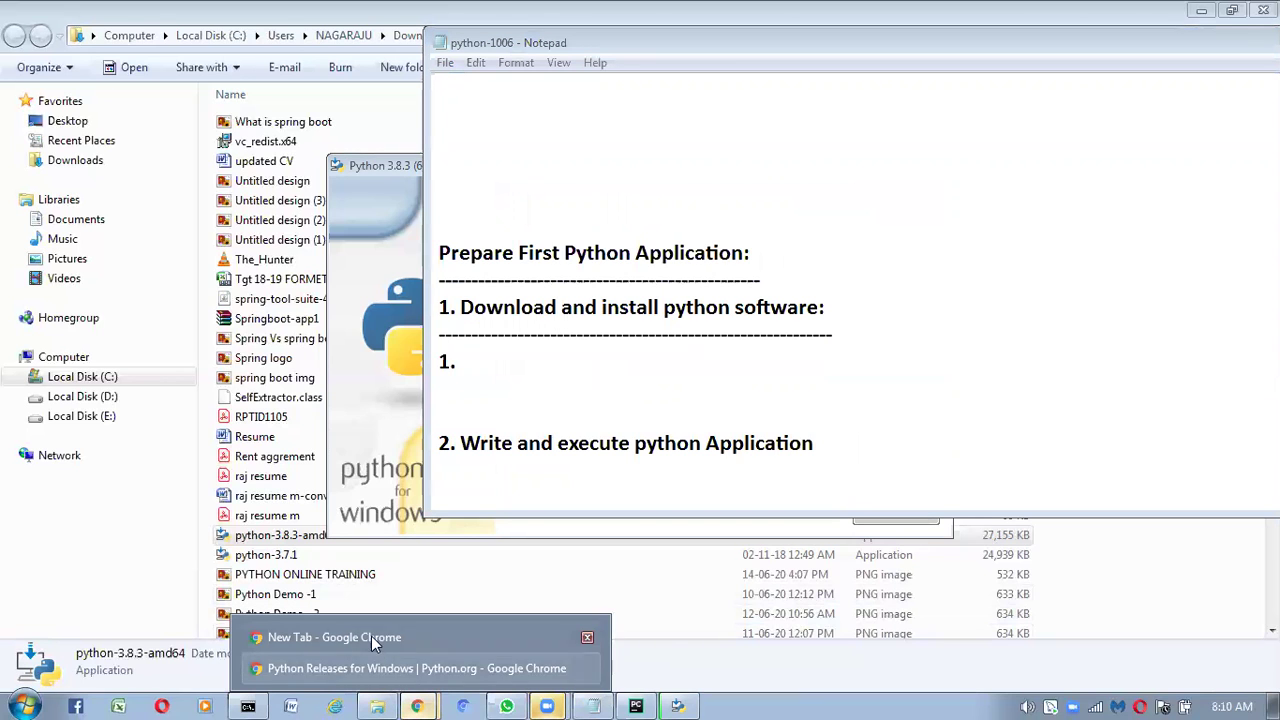
{"action": "left_click", "coordinate": [380, 672]}
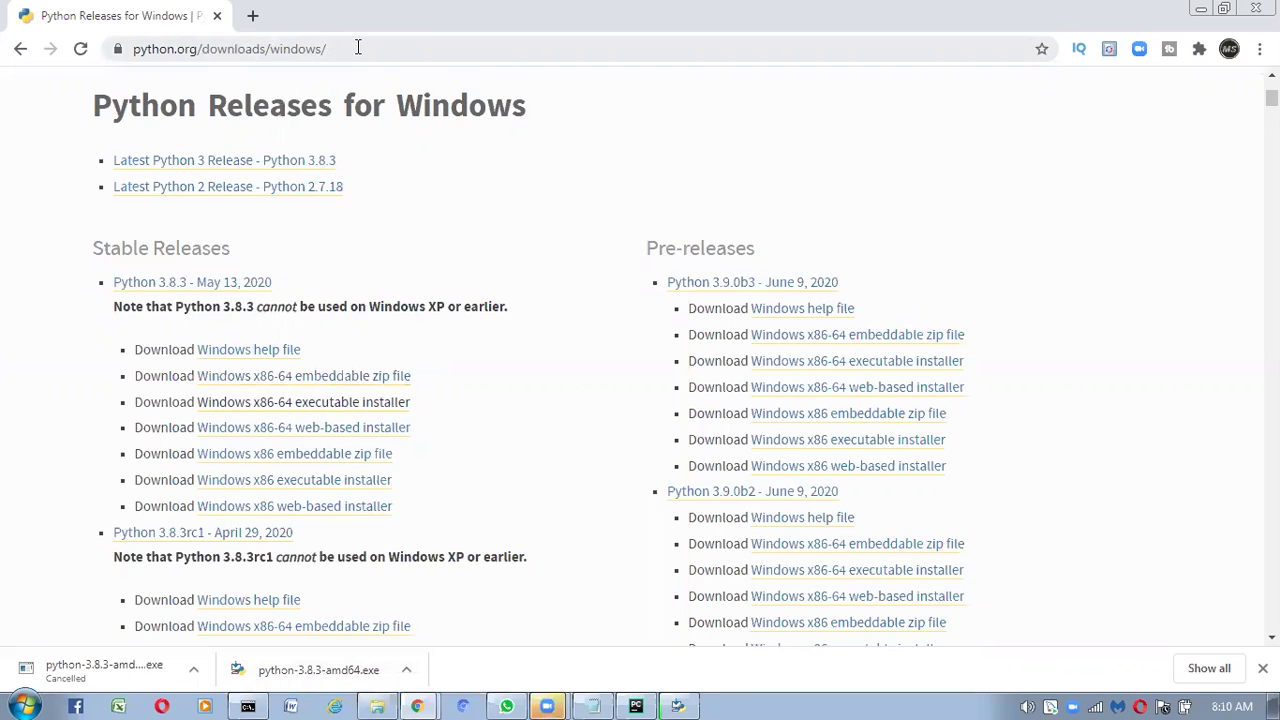
{"action": "left_click", "coordinate": [357, 47]}
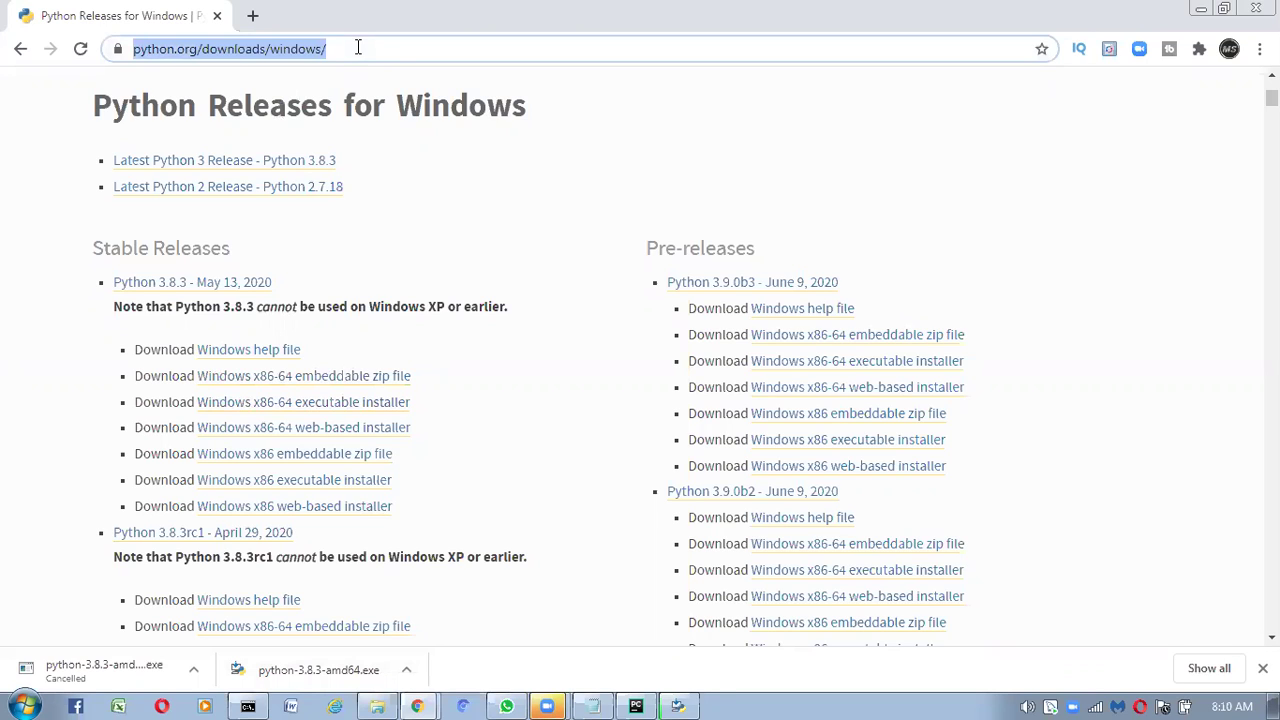
{"action": "key", "text": "End"}
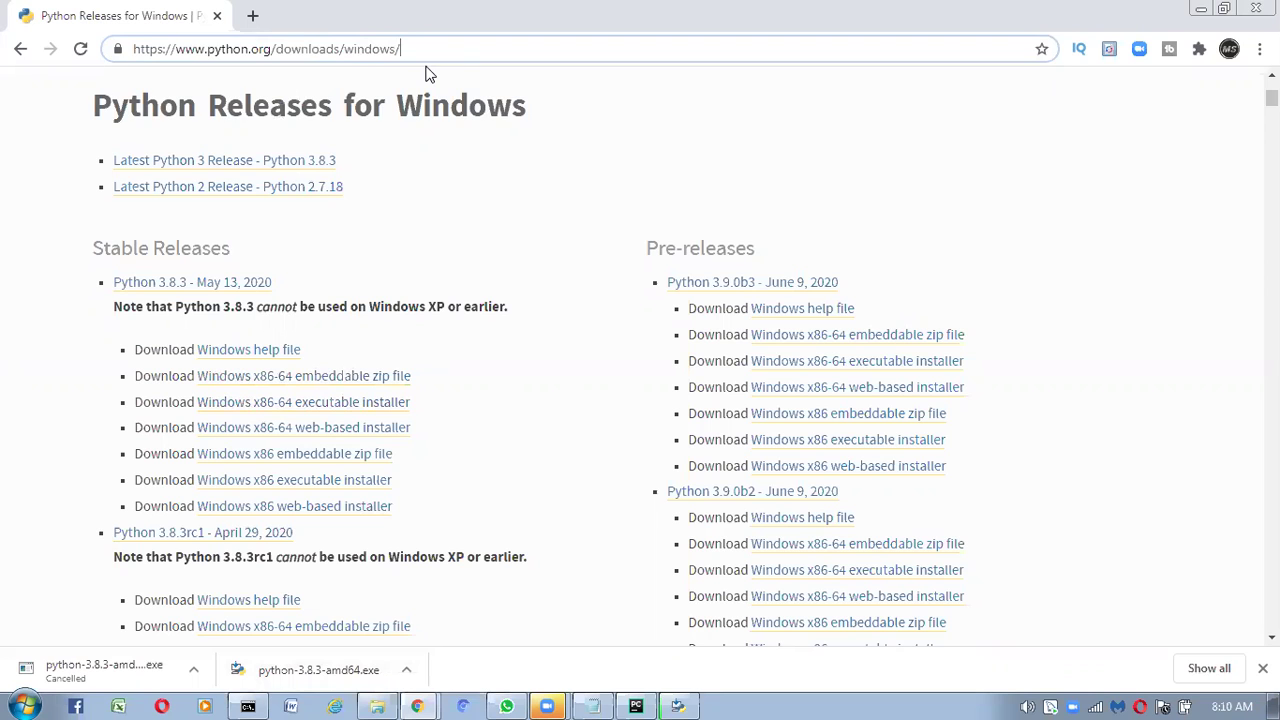
{"action": "key", "text": "BackSpace"}
{"action": "key", "text": "BackSpace"}
{"action": "key", "text": "BackSpace"}
{"action": "key", "text": "BackSpace"}
{"action": "key", "text": "BackSpace"}
{"action": "key", "text": "BackSpace"}
{"action": "key", "text": "BackSpace"}
{"action": "key", "text": "BackSpace"}
{"action": "key", "text": "BackSpace"}
{"action": "key", "text": "BackSpace"}
{"action": "key", "text": "BackSpace"}
{"action": "key", "text": "BackSpace"}
{"action": "key", "text": "BackSpace"}
{"action": "key", "text": "BackSpace"}
{"action": "key", "text": "BackSpace"}
{"action": "key", "text": "BackSpace"}
{"action": "key", "text": "BackSpace"}
{"action": "key", "text": "BackSpace"}
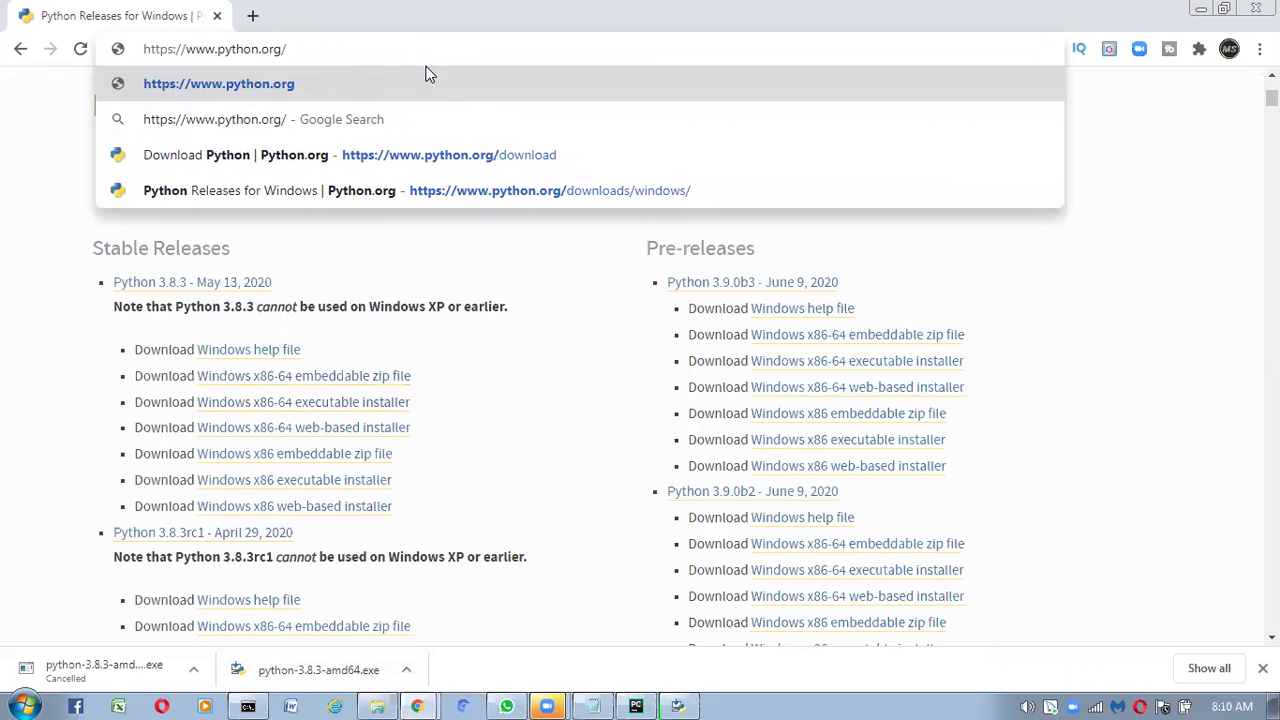
{"action": "key", "text": "Return"}
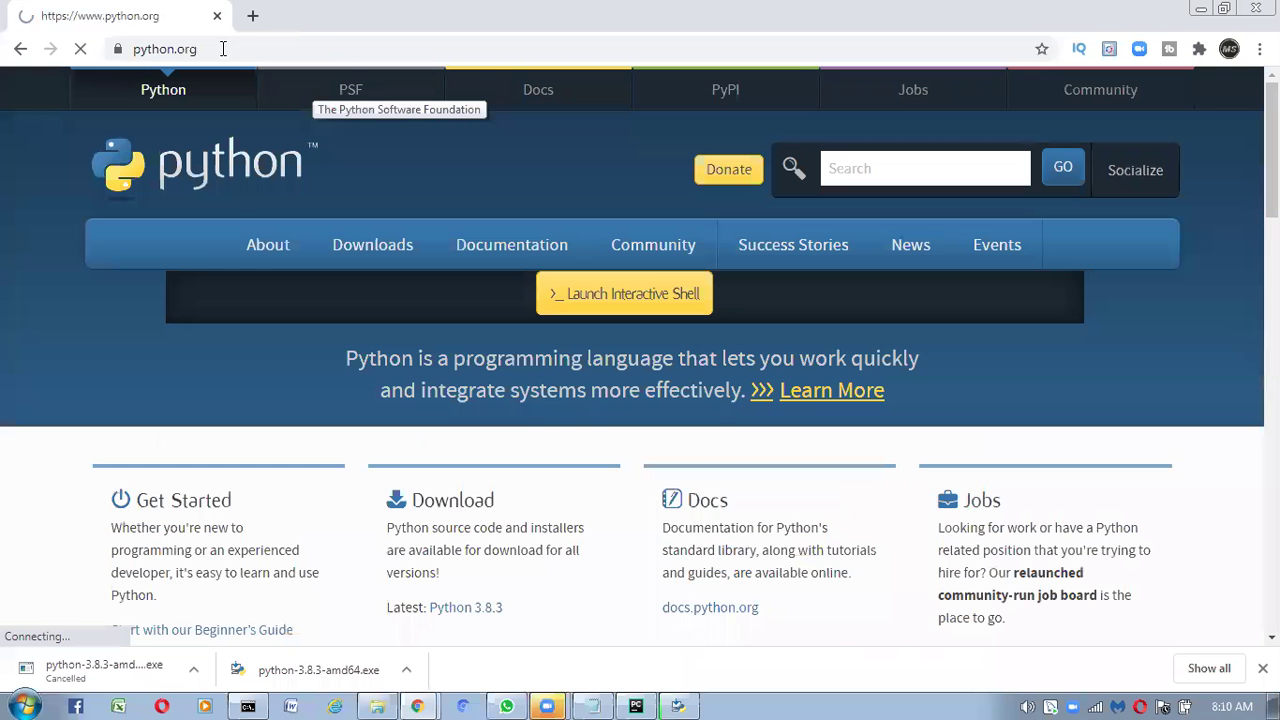
{"action": "left_click", "coordinate": [228, 49]}
{"action": "key", "text": "ctrl+c"}
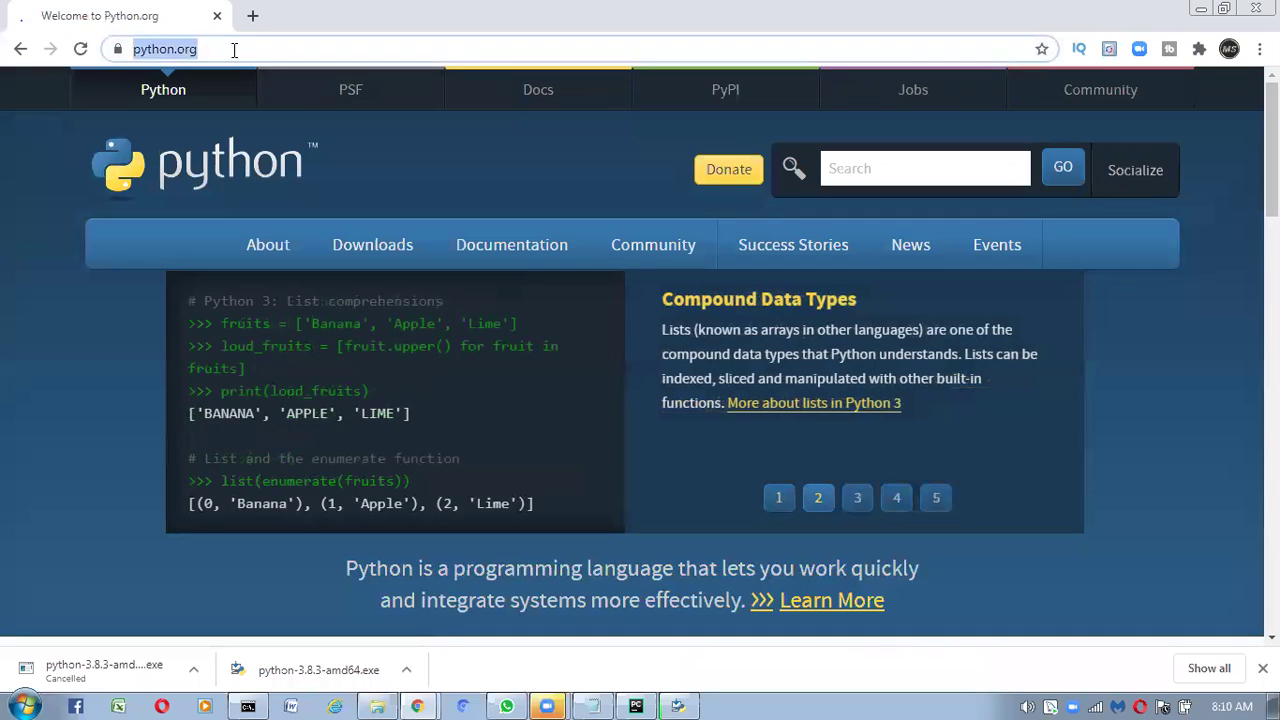
{"action": "left_click", "coordinate": [590, 700]}
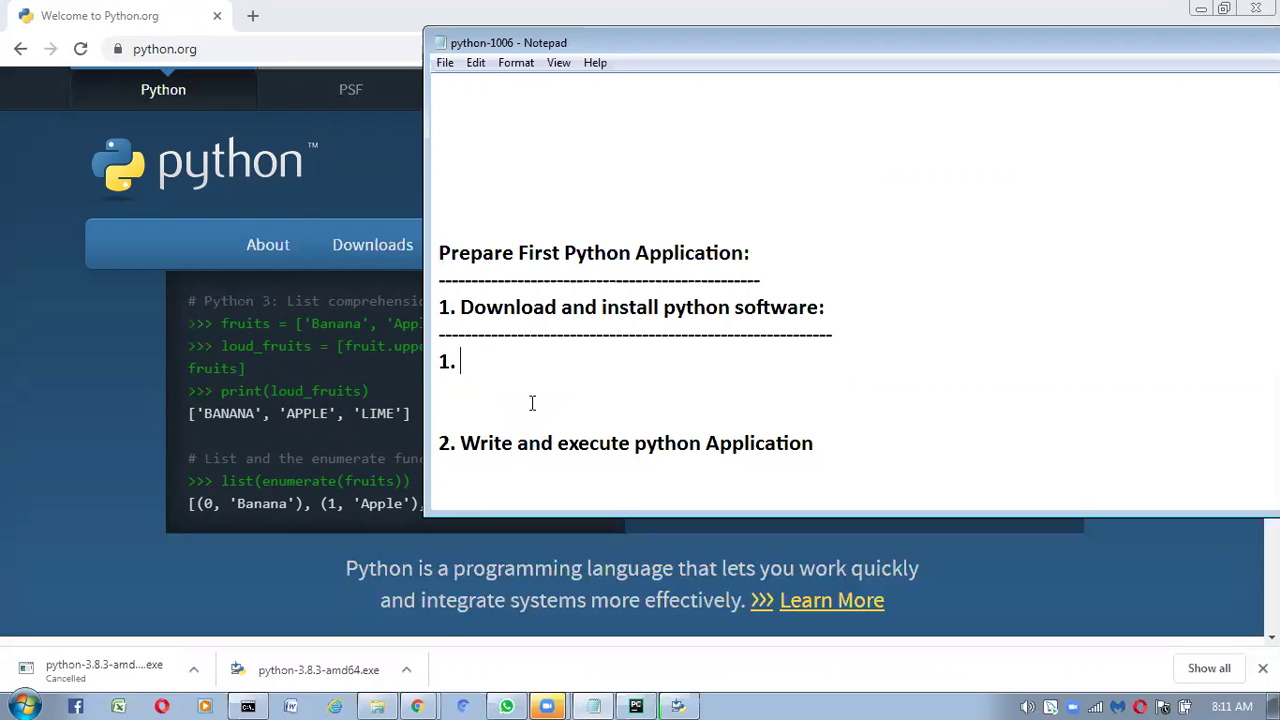
Step: Complete step 1 as 'go to' the pasted python.org address, with a blank line below
{"action": "left_click", "coordinate": [831, 273]}
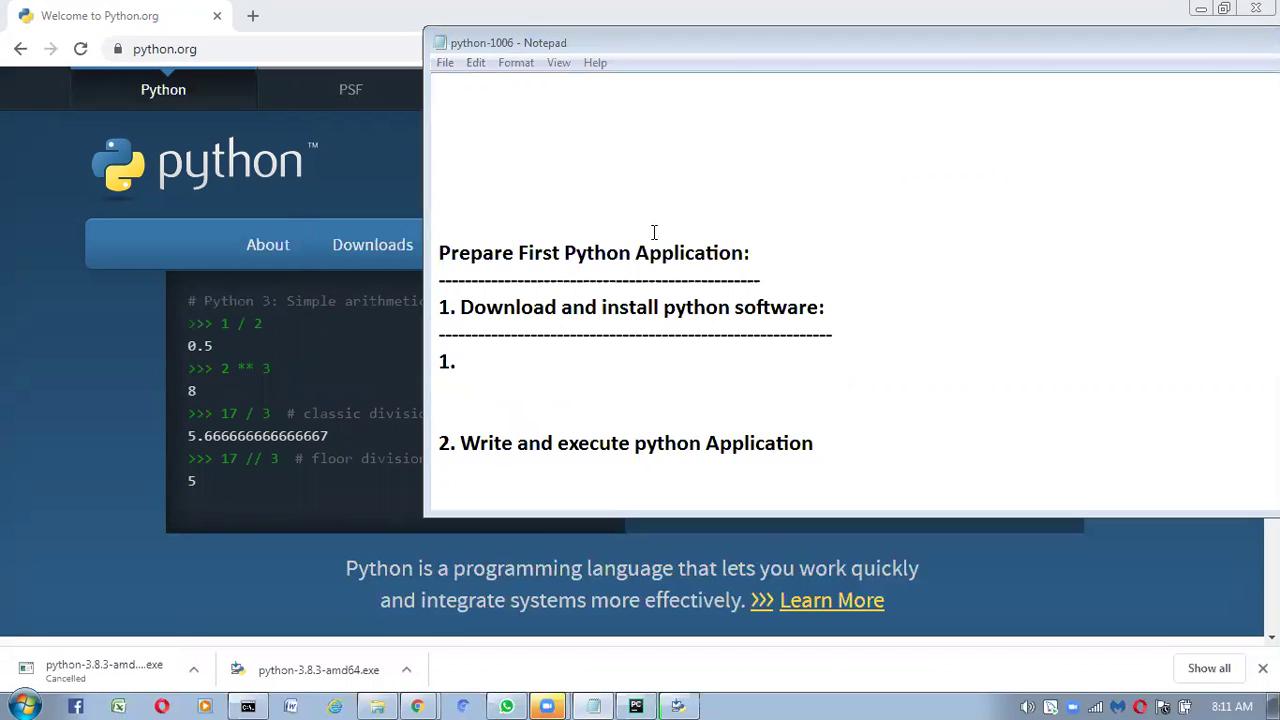
{"action": "left_click", "coordinate": [543, 369]}
{"action": "key", "text": "ctrl+v"}
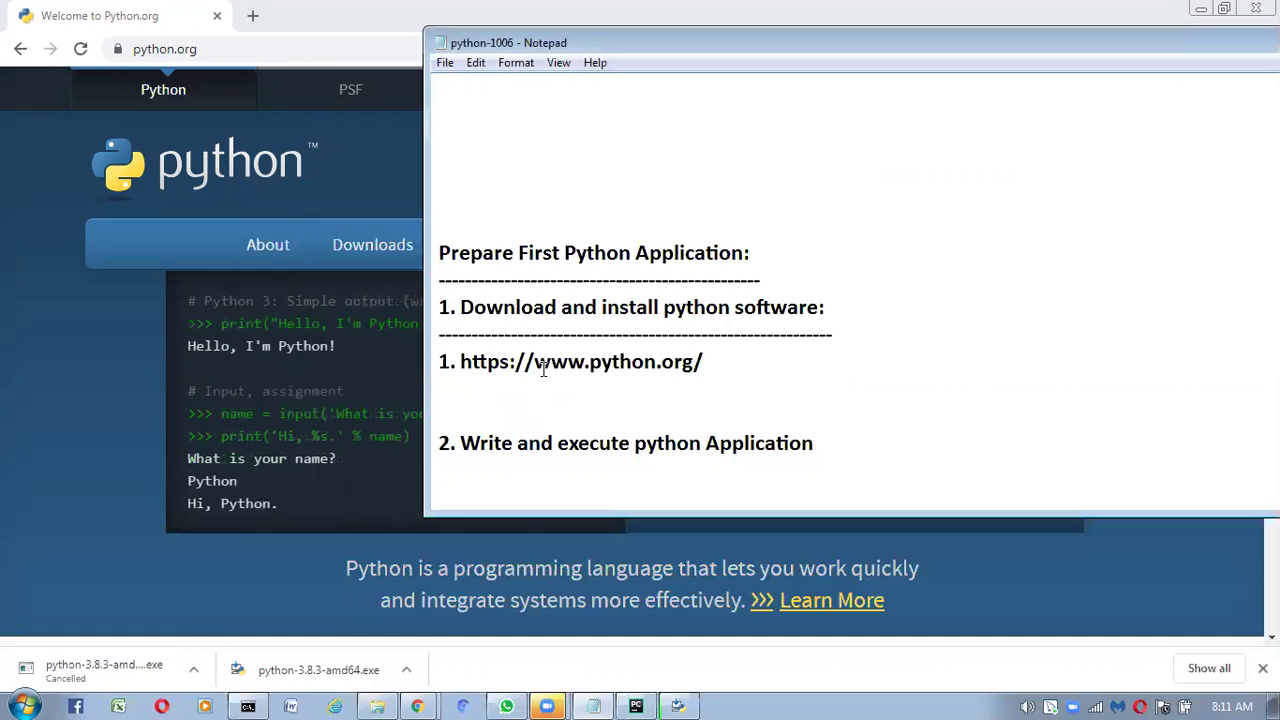
{"action": "left_click", "coordinate": [457, 362]}
{"action": "type", "text": "go to"}
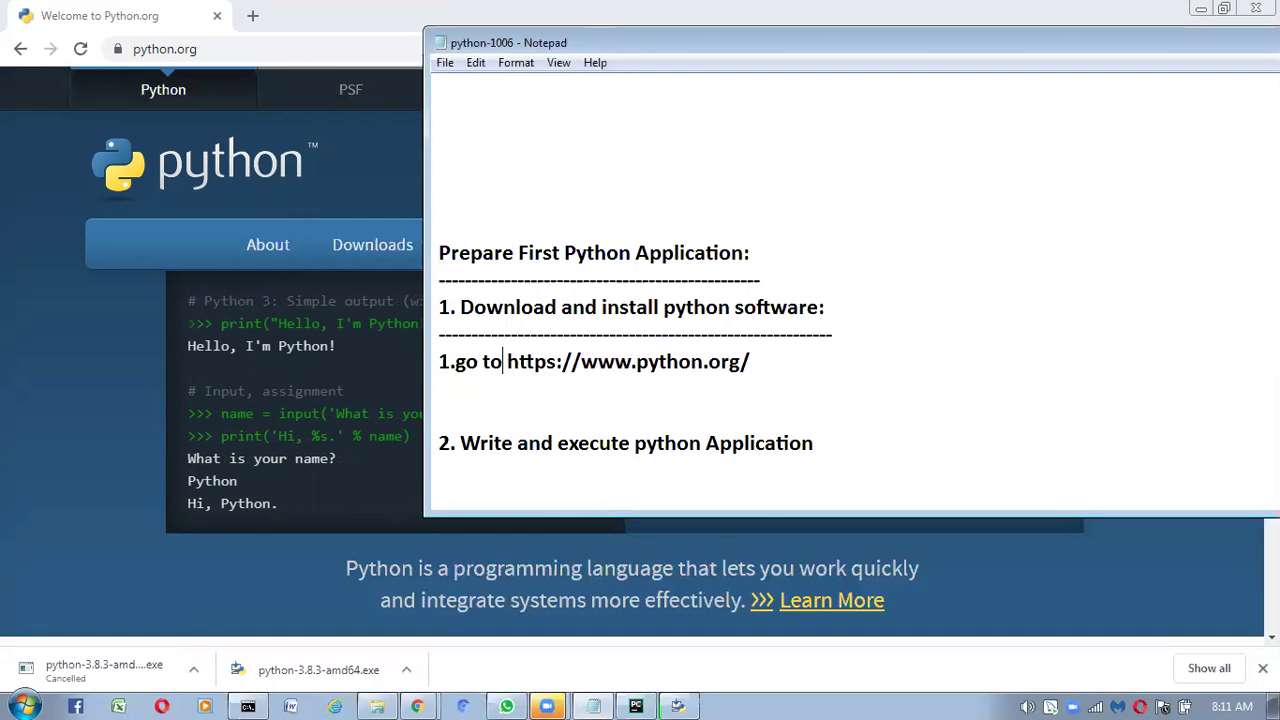
{"action": "left_click", "coordinate": [779, 361]}
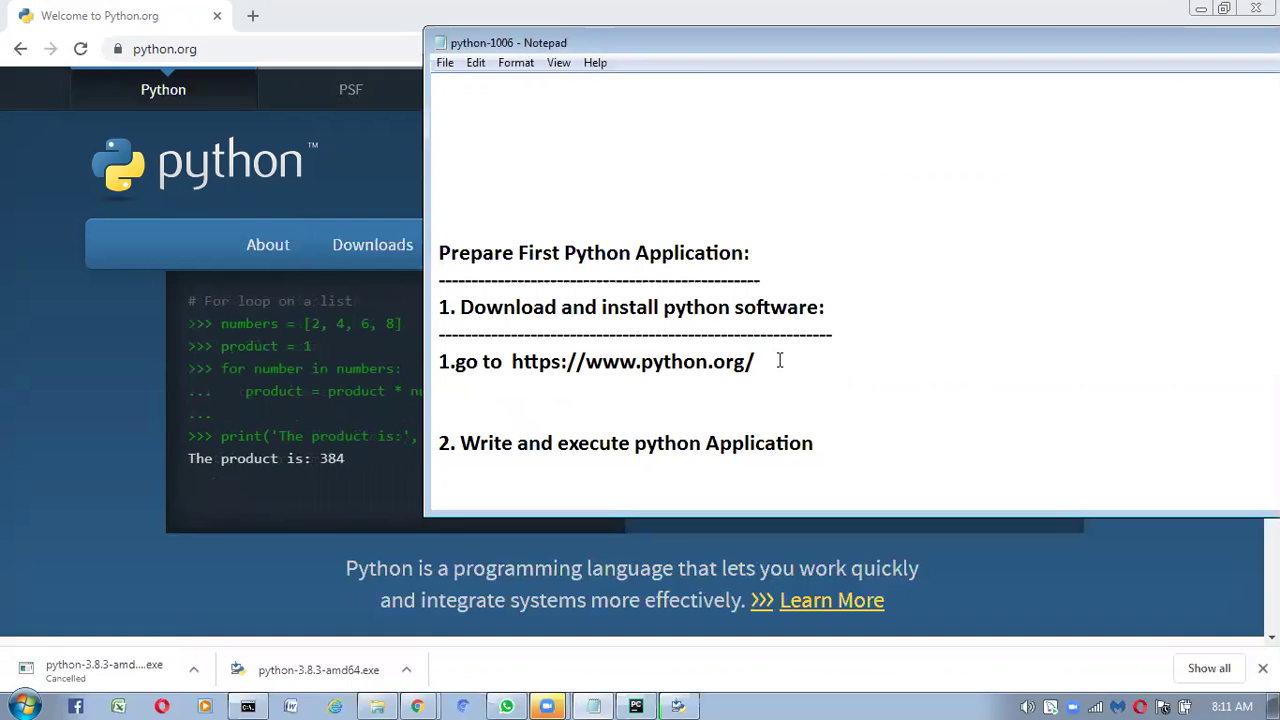
{"action": "key", "text": "Return"}
{"action": "left_click", "coordinate": [457, 361]}
{"action": "left_click", "coordinate": [441, 388]}
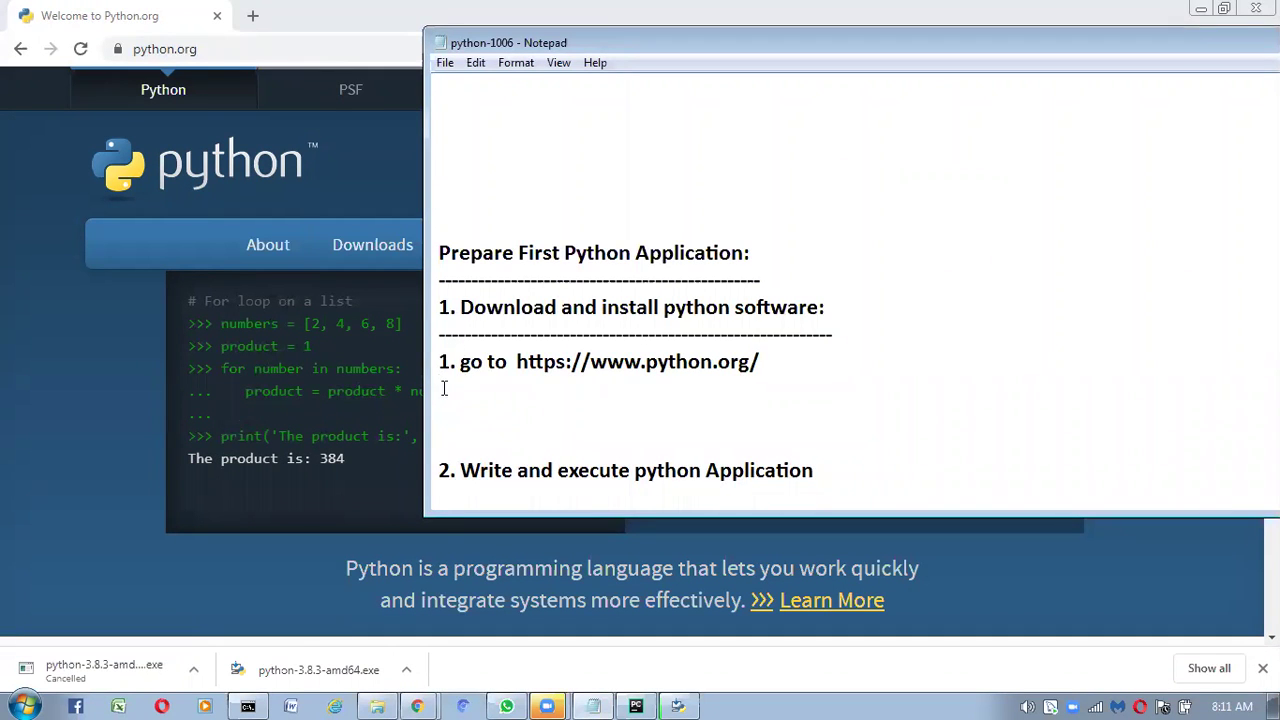
Step: Add step 2 'Click on "Downloads"' and step 3 'Select "windows x86-64 executable installer" link'
{"action": "type", "text": "2"}
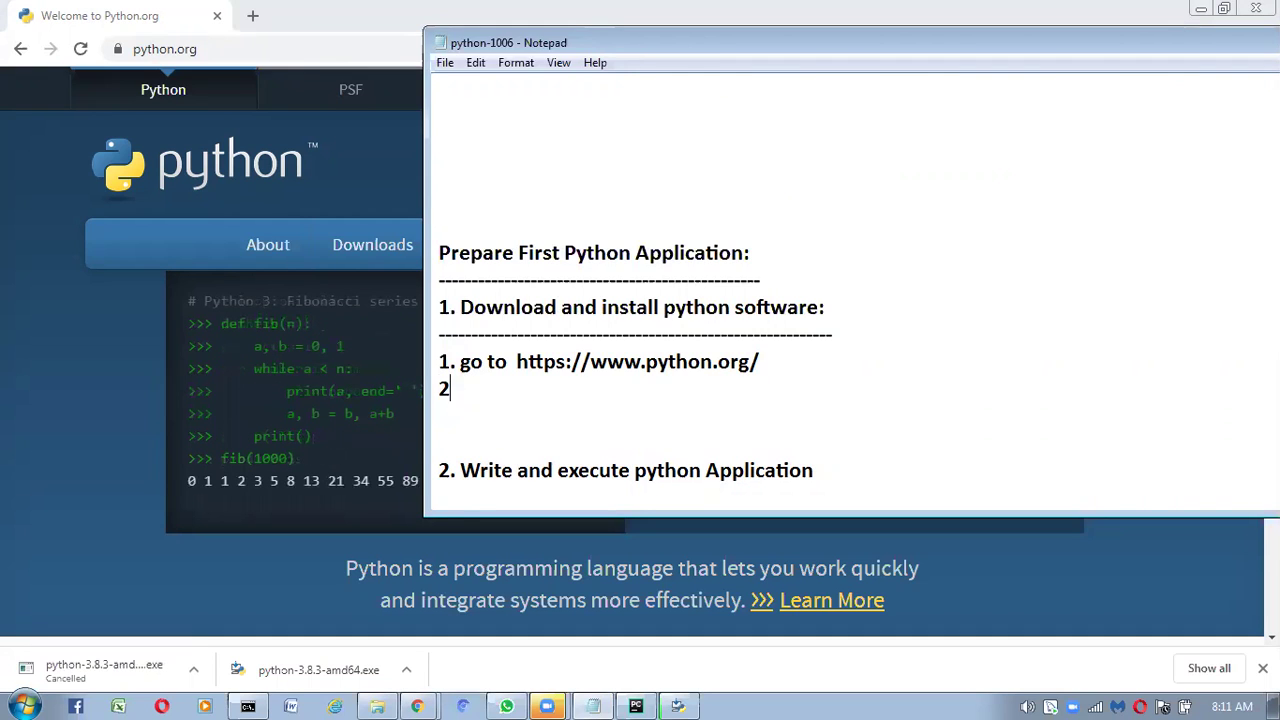
{"action": "type", "text": ". Click on \"Down"}
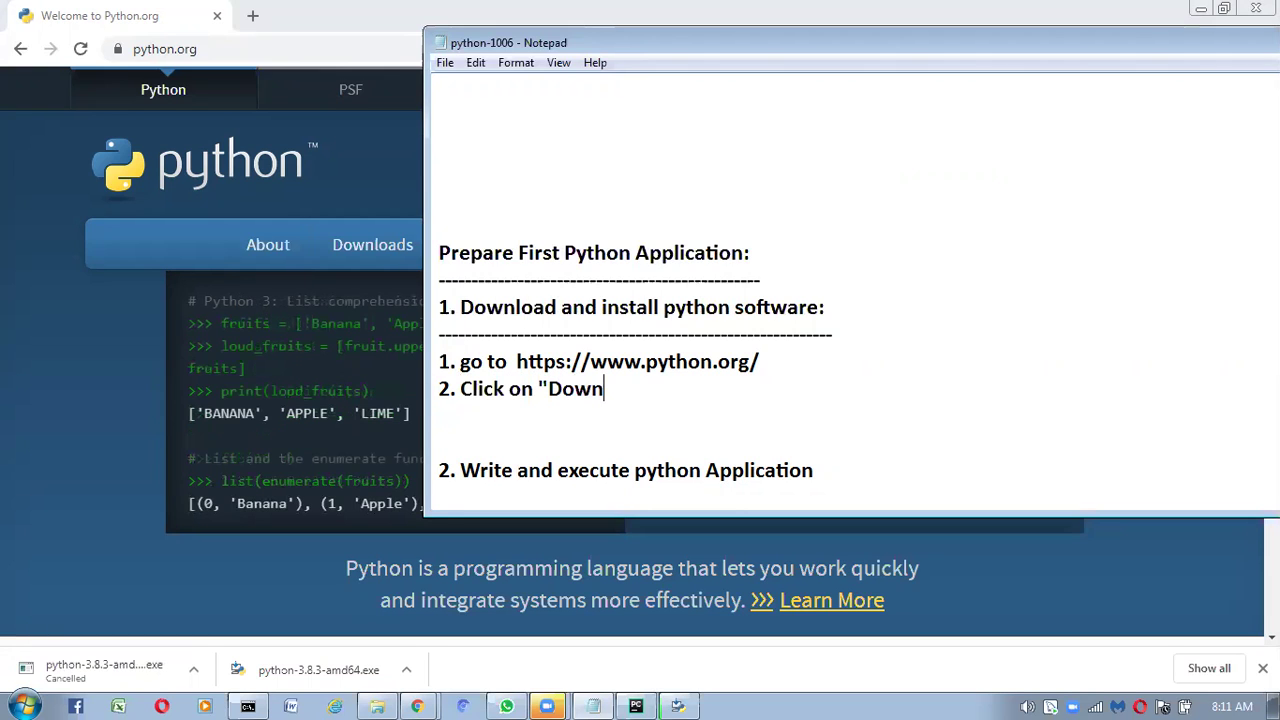
{"action": "type", "text": "loads\""}
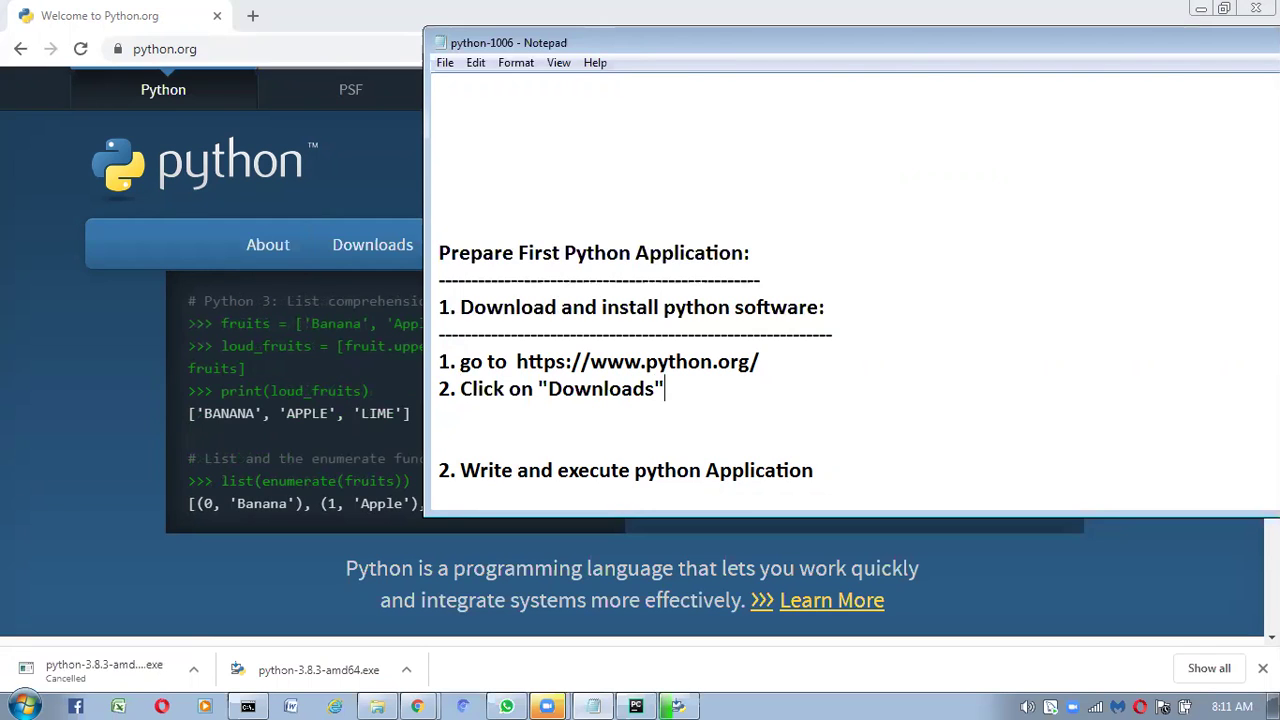
{"action": "key", "text": "Return"}
{"action": "type", "text": "3."}
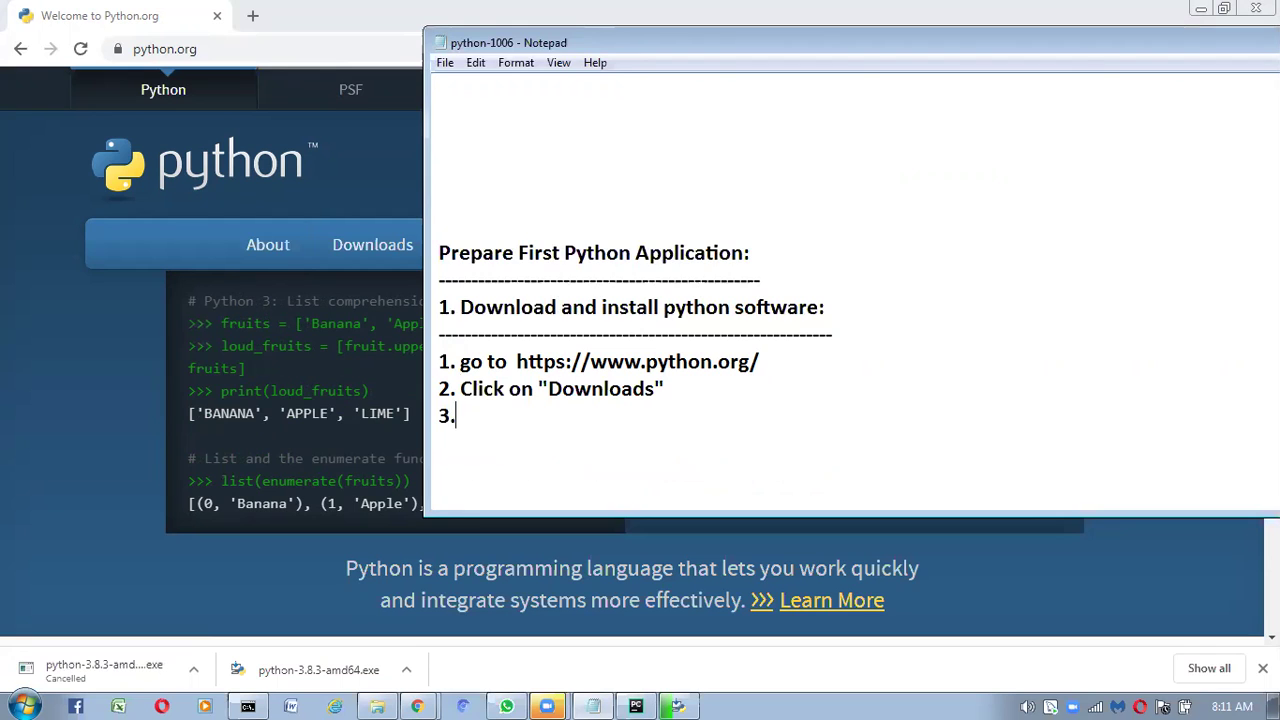
{"action": "type", "text": "Select \"windows x"}
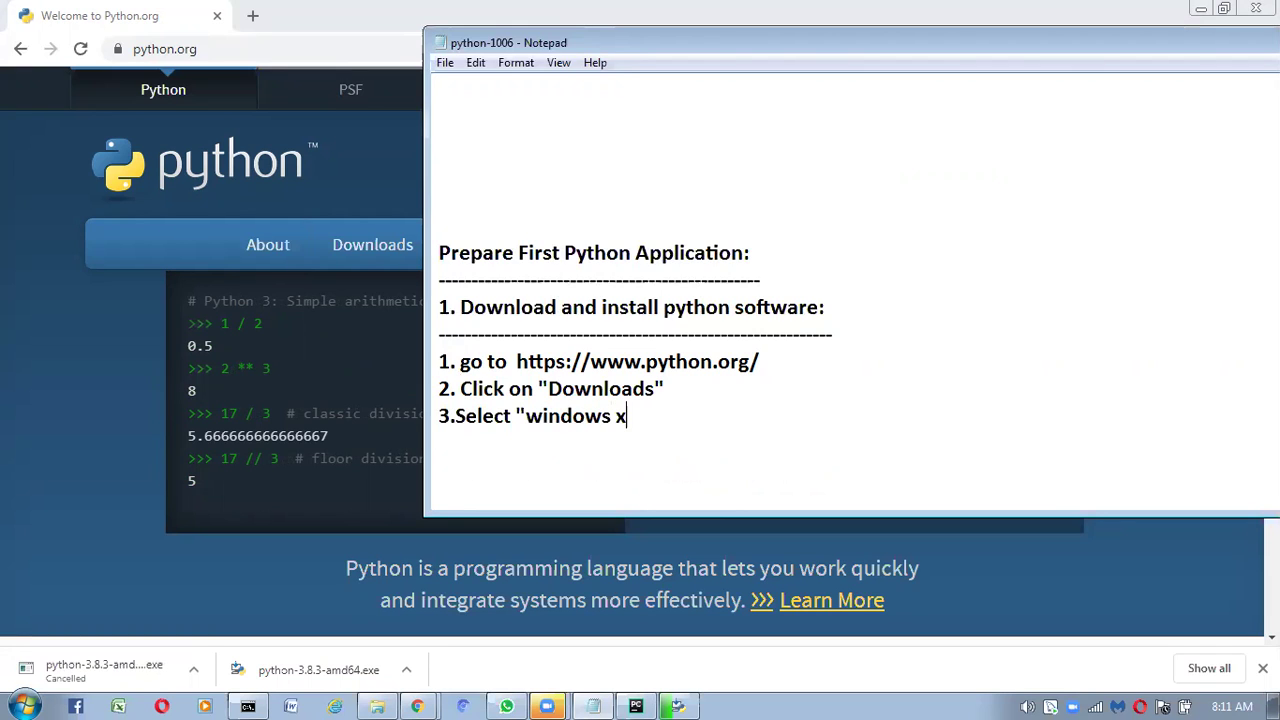
{"action": "type", "text": "86"}
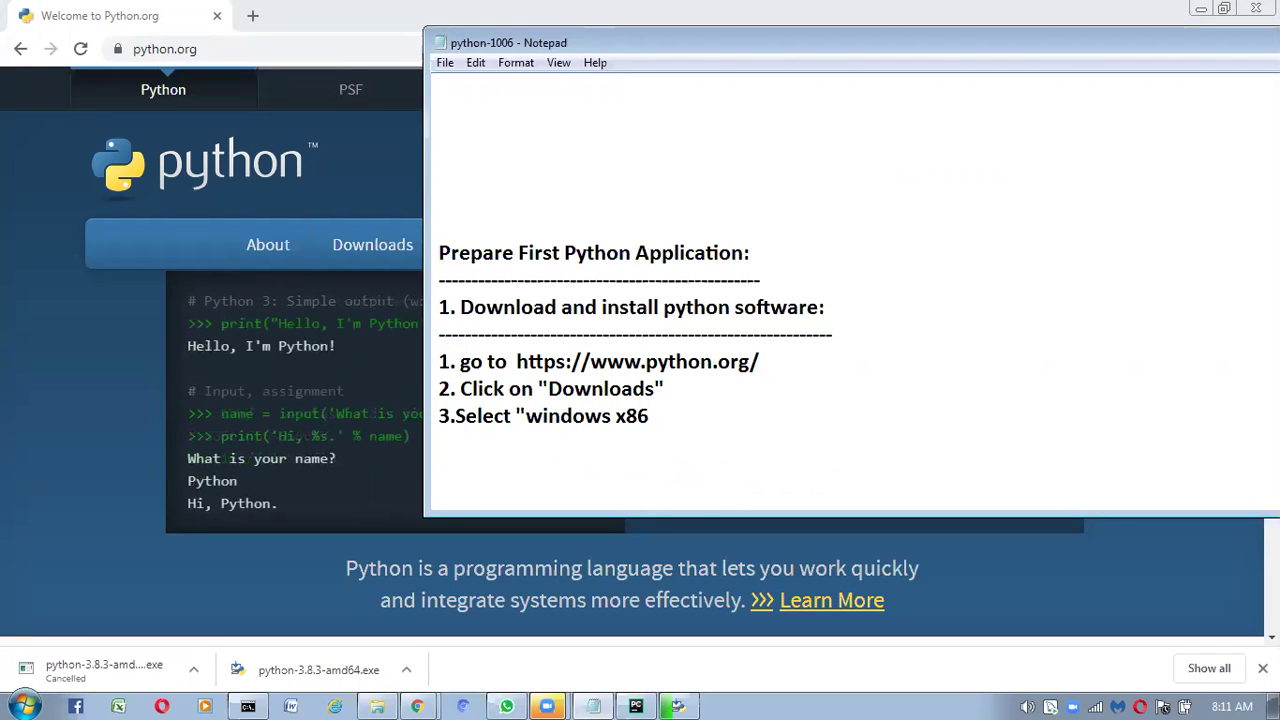
{"action": "type", "text": "-64 executabl"}
{"action": "type", "text": "e "}
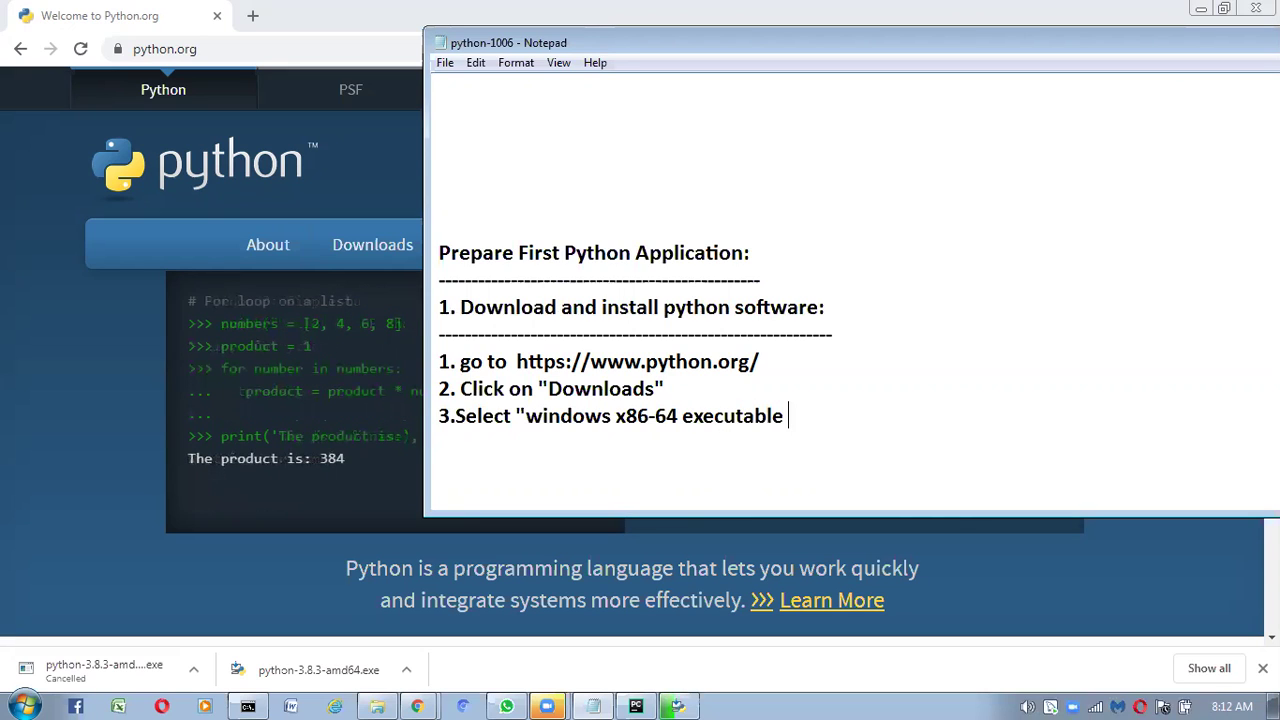
{"action": "type", "text": "installer"}
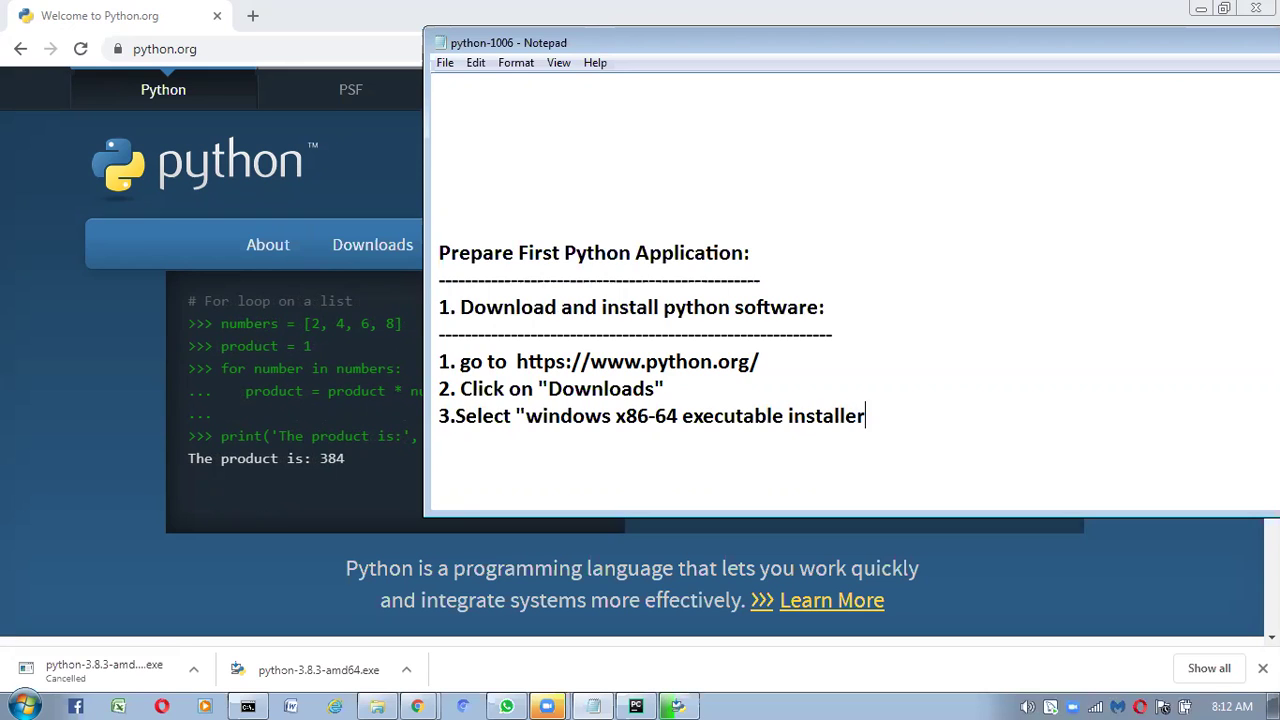
{"action": "type", "text": "\""}
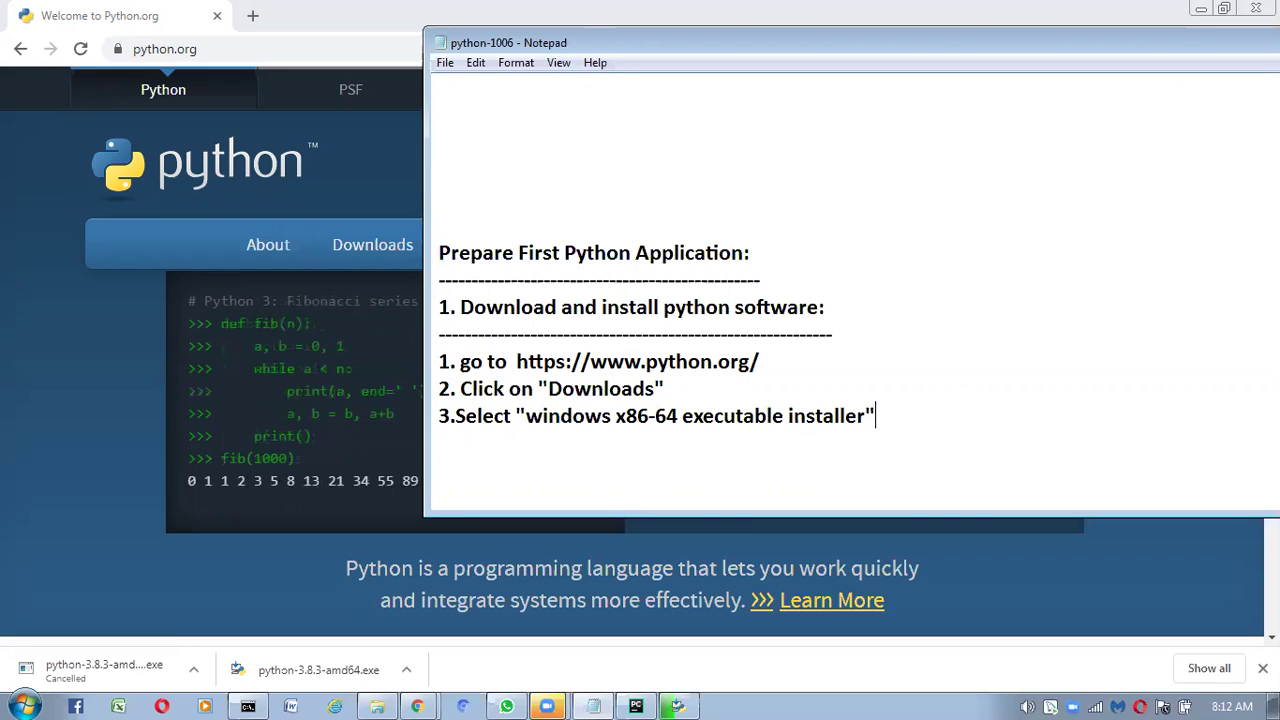
{"action": "type", "text": " link"}
Step: Add the missing space after '3.' and begin step '4.' on a new line
{"action": "left_click", "coordinate": [455, 415]}
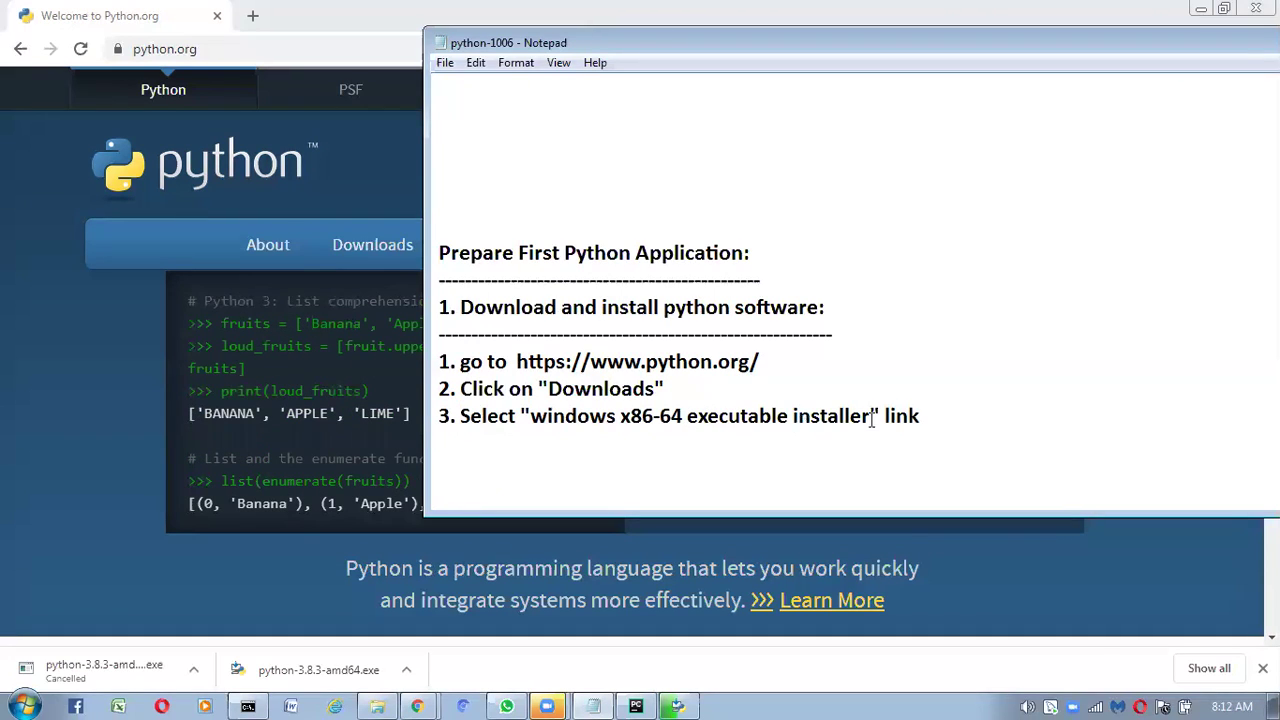
{"action": "left_click", "coordinate": [935, 416]}
{"action": "key", "text": "Return"}
{"action": "type", "text": "4."}
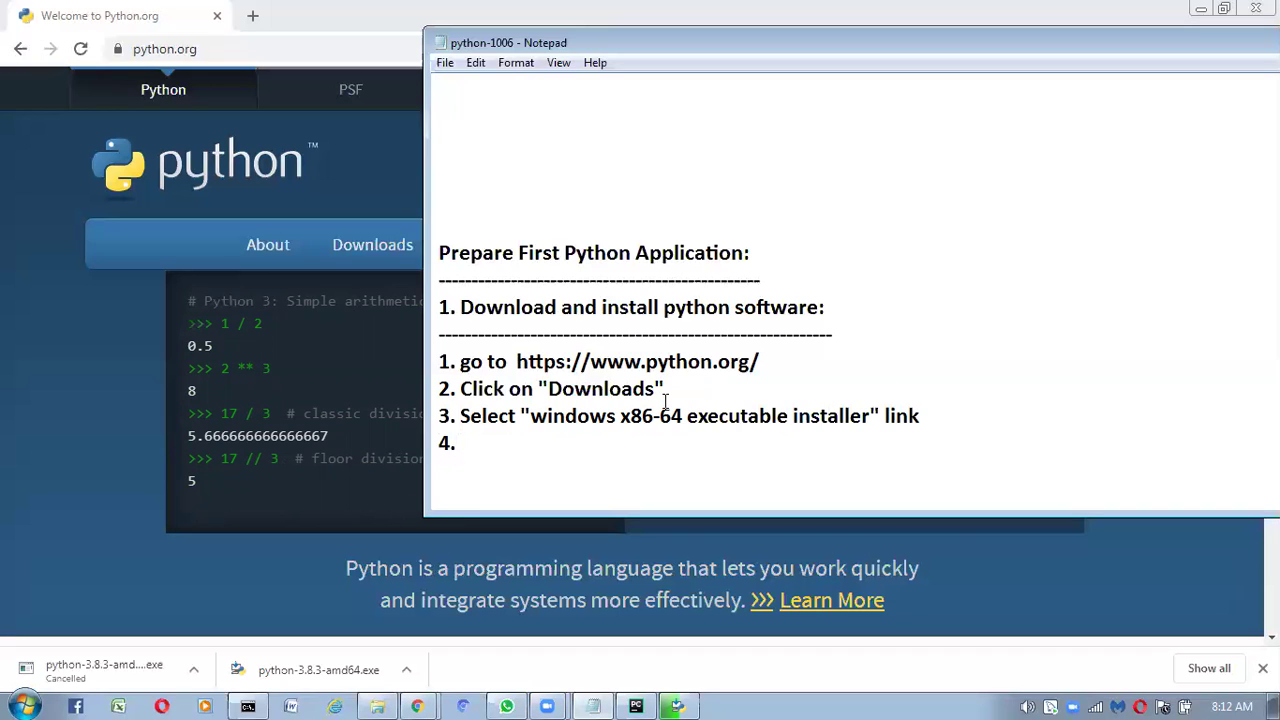
Step: Write step 4 as 'do to downloaded folder location', correcting typos
{"action": "type", "text": "Double"}
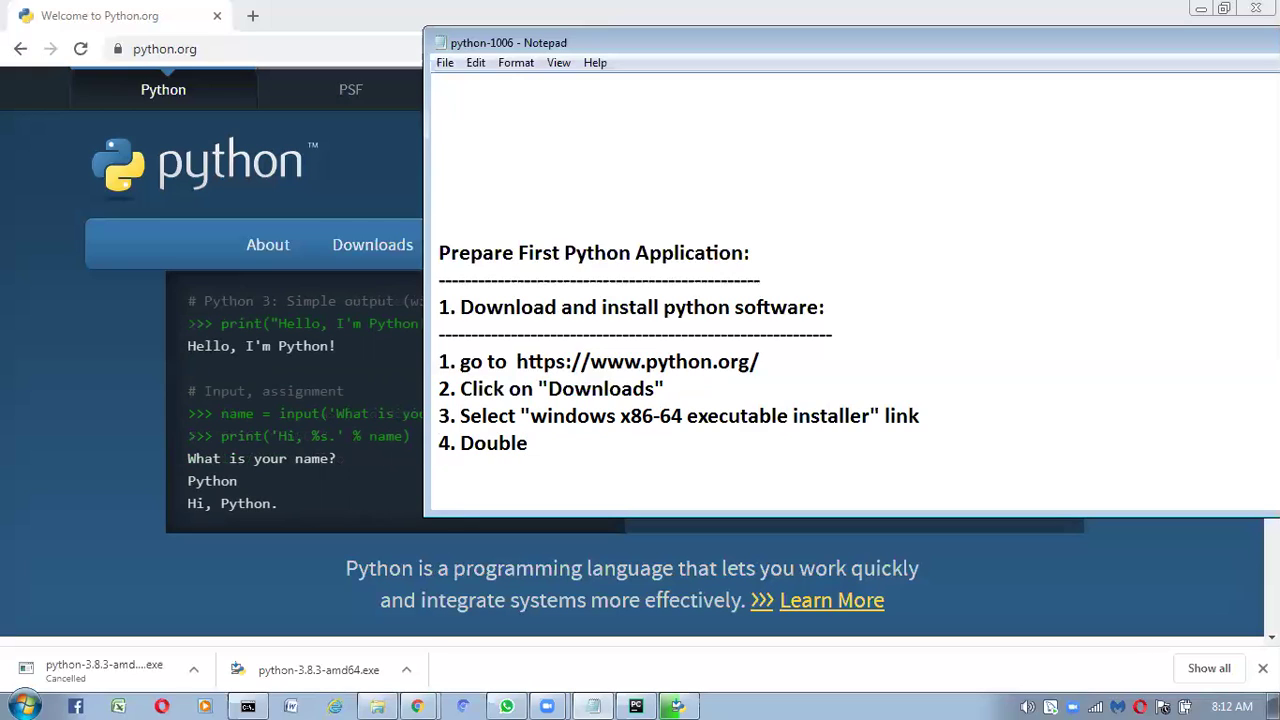
{"action": "key", "text": "BackSpace"}
{"action": "key", "text": "BackSpace"}
{"action": "key", "text": "BackSpace"}
{"action": "key", "text": "BackSpace"}
{"action": "key", "text": "BackSpace"}
{"action": "key", "text": "BackSpace"}
{"action": "key", "text": "BackSpace"}
{"action": "type", "text": "do to"}
{"action": "type", "text": " f"}
{"action": "key", "text": "BackSpace"}
{"action": "type", "text": "downloa"}
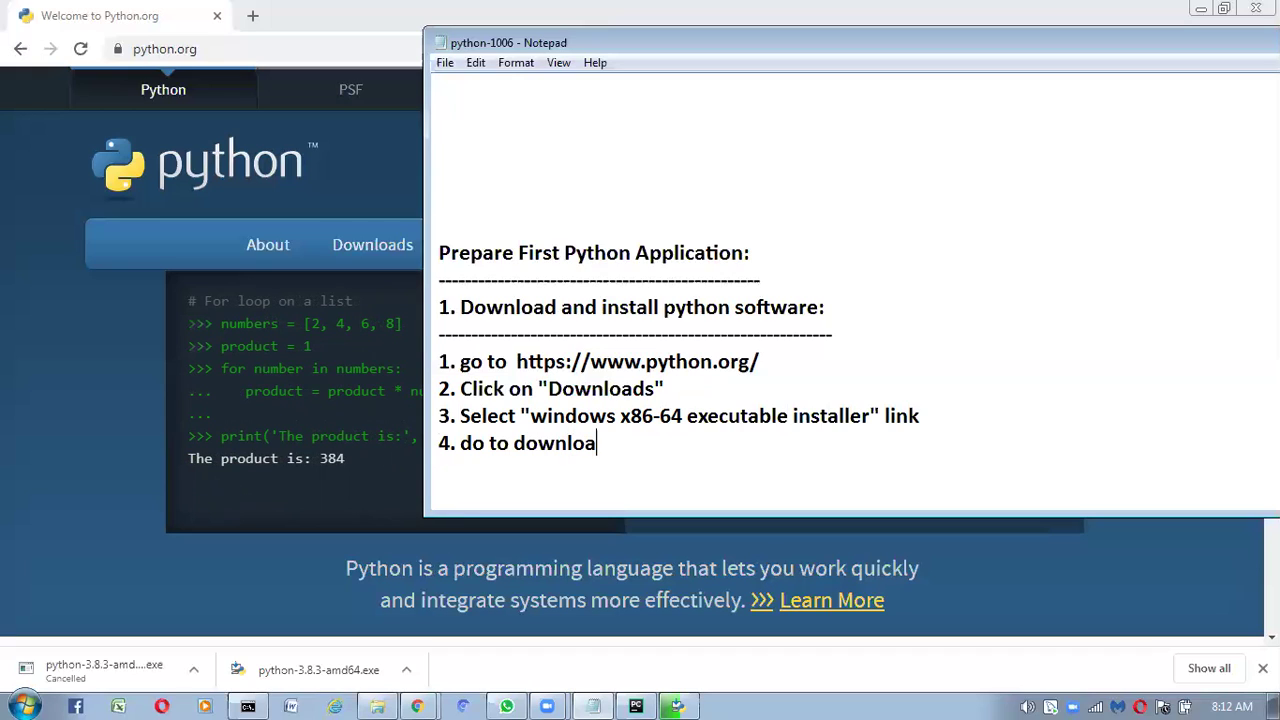
{"action": "type", "text": "ded folde"}
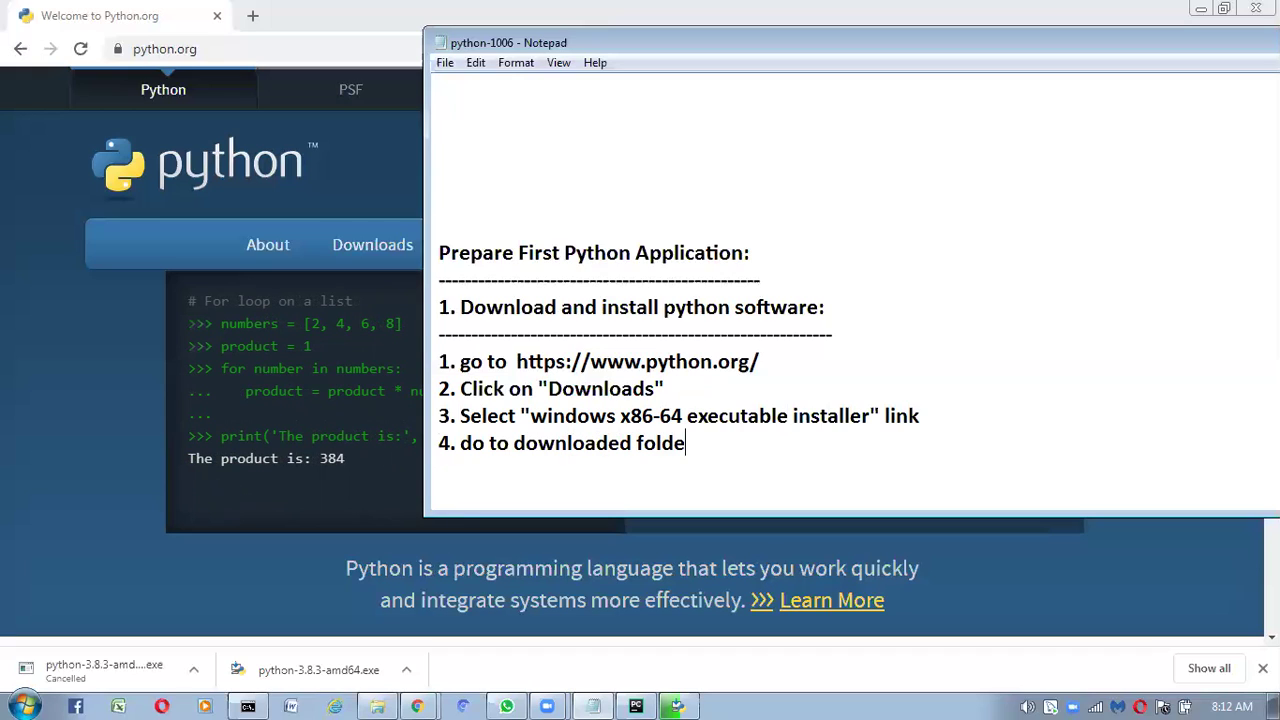
{"action": "type", "text": "r loca"}
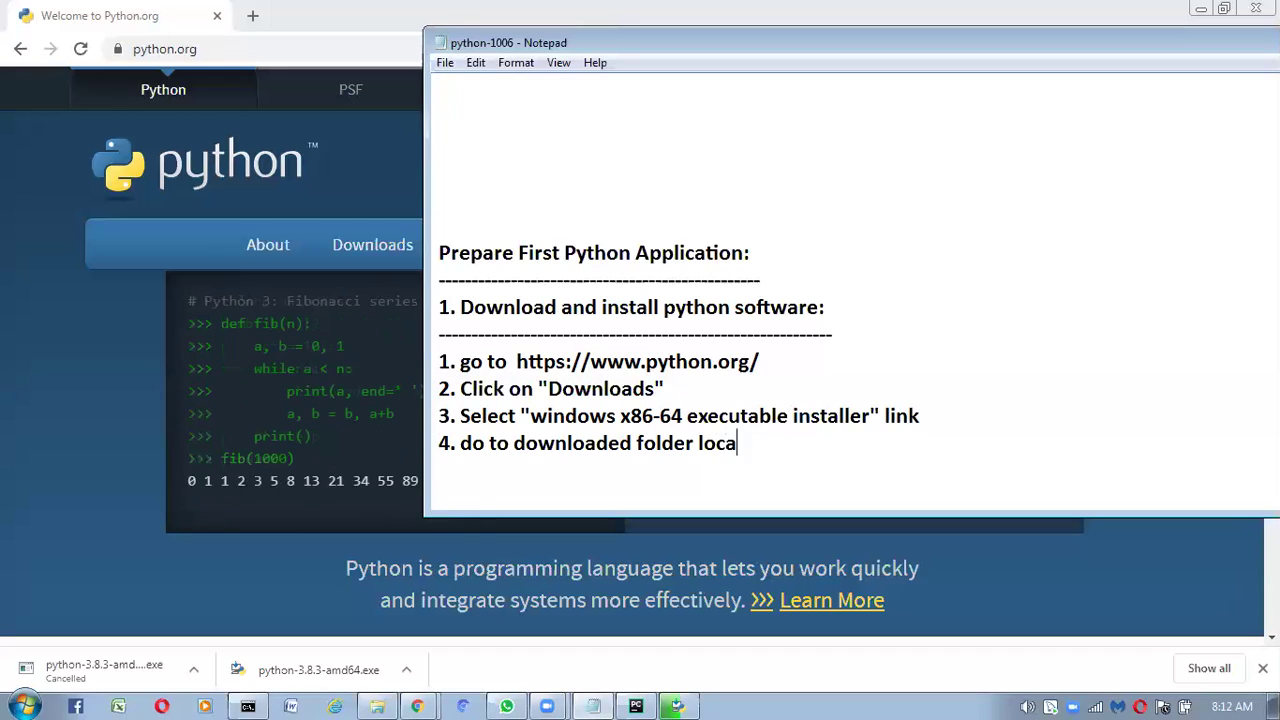
{"action": "type", "text": "tion"}
Step: Add step 5 'Double click on "python-3.8.3-amd64.exe" setup file' and start a new line
{"action": "key", "text": "Return"}
{"action": "type", "text": "5. Double "}
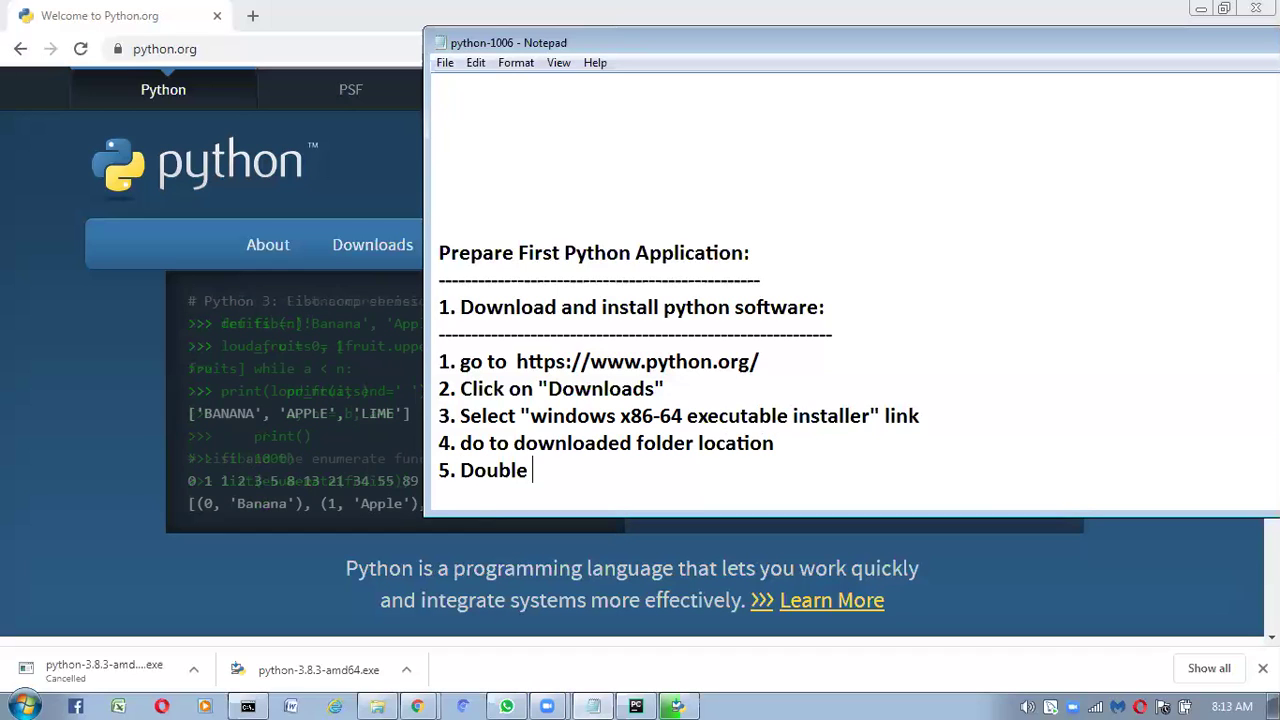
{"action": "type", "text": "click "}
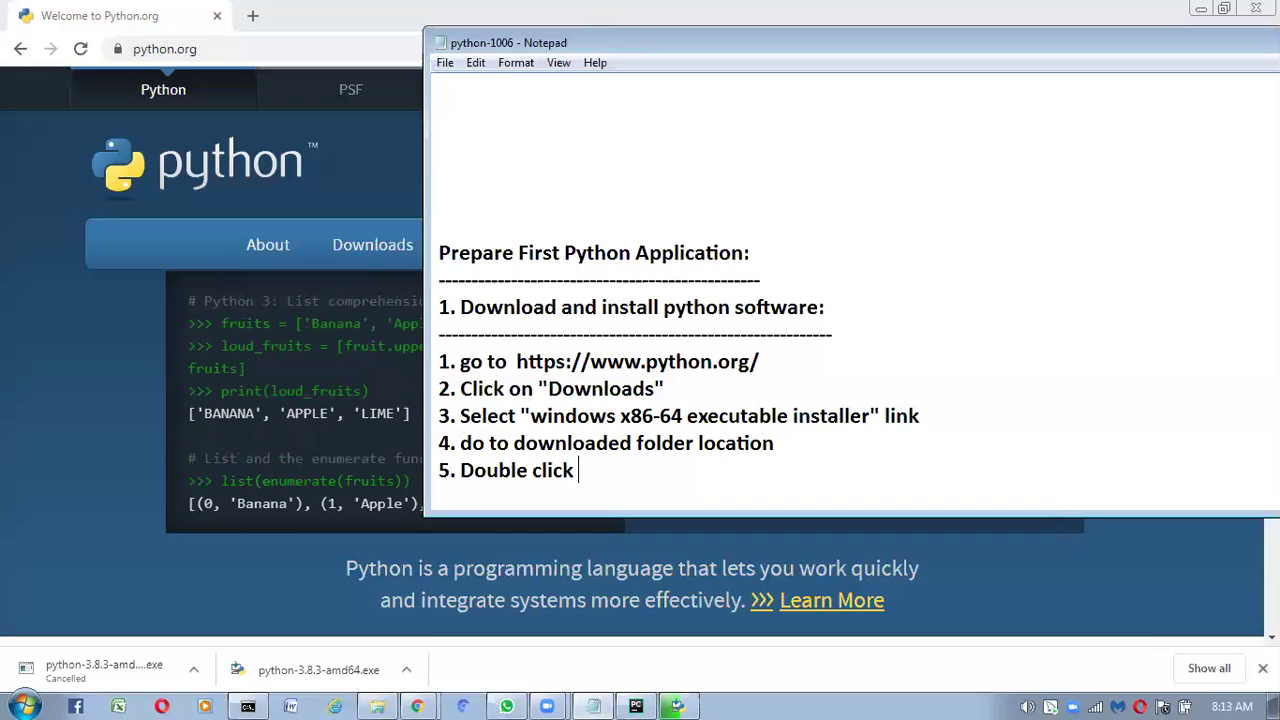
{"action": "type", "text": "on \"python"}
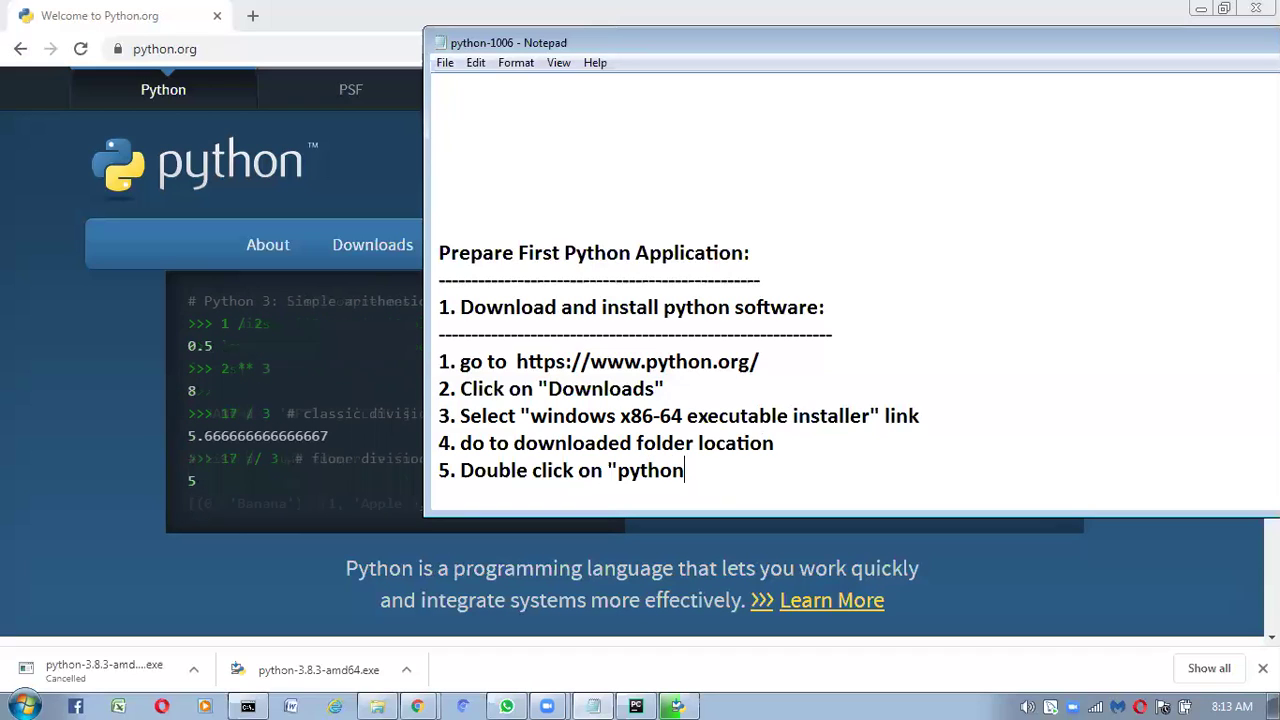
{"action": "type", "text": "-3.8.3-"}
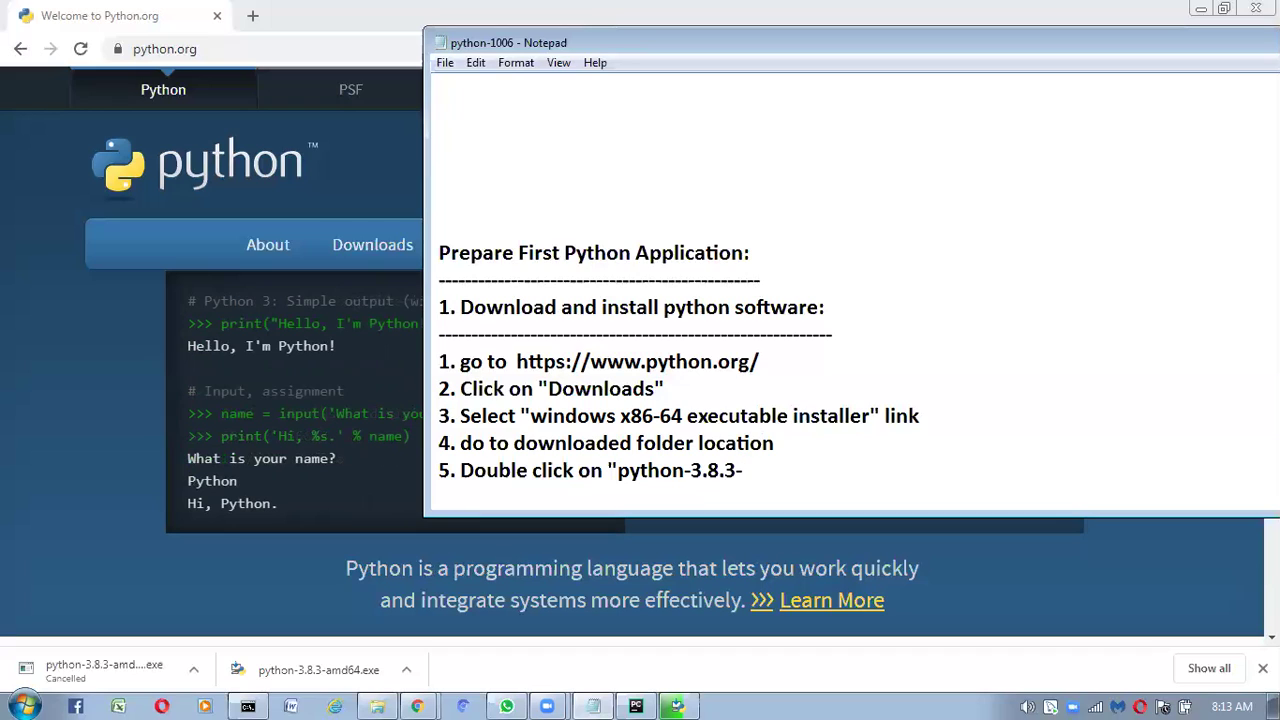
{"action": "type", "text": "amd64"}
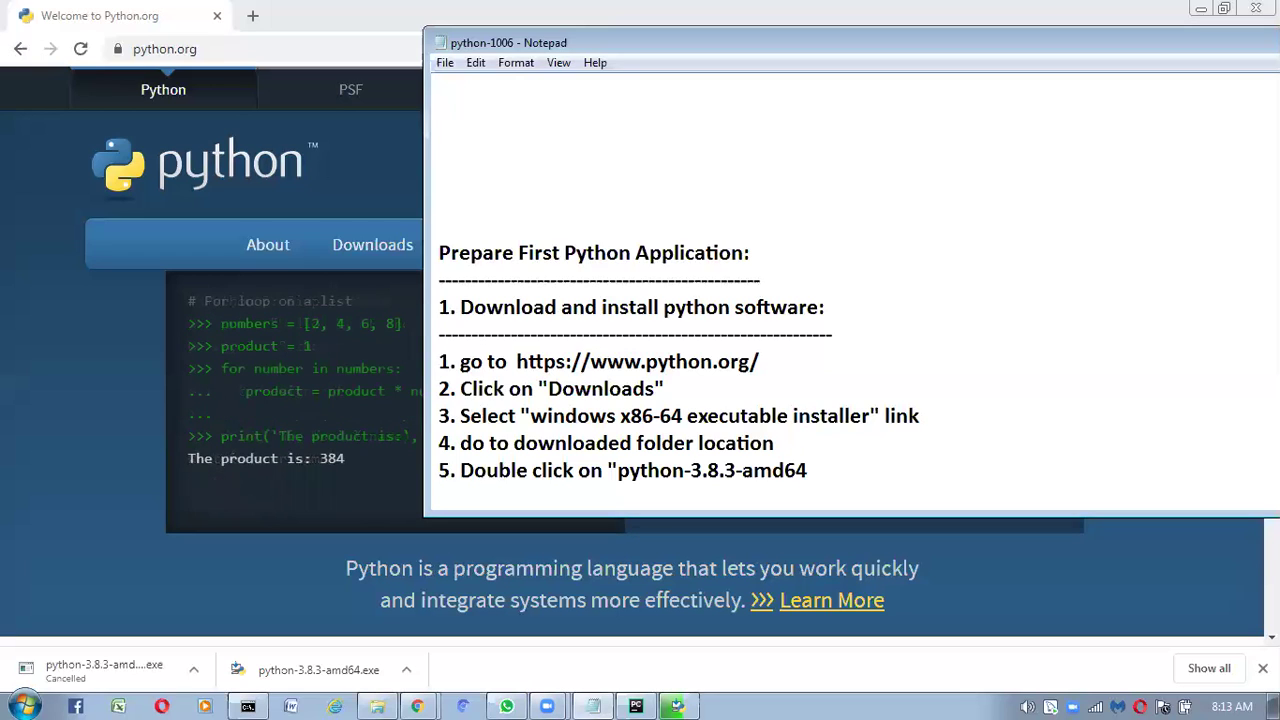
{"action": "type", "text": ".exe\" setup "}
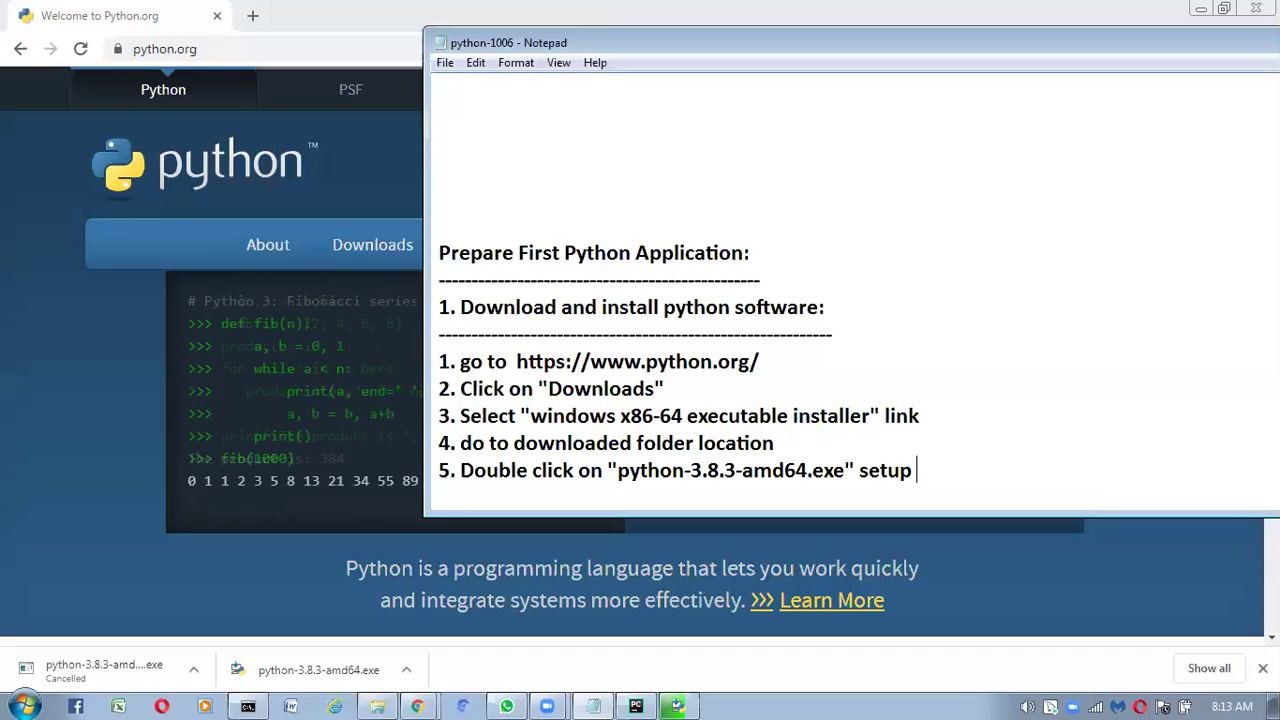
{"action": "type", "text": "file"}
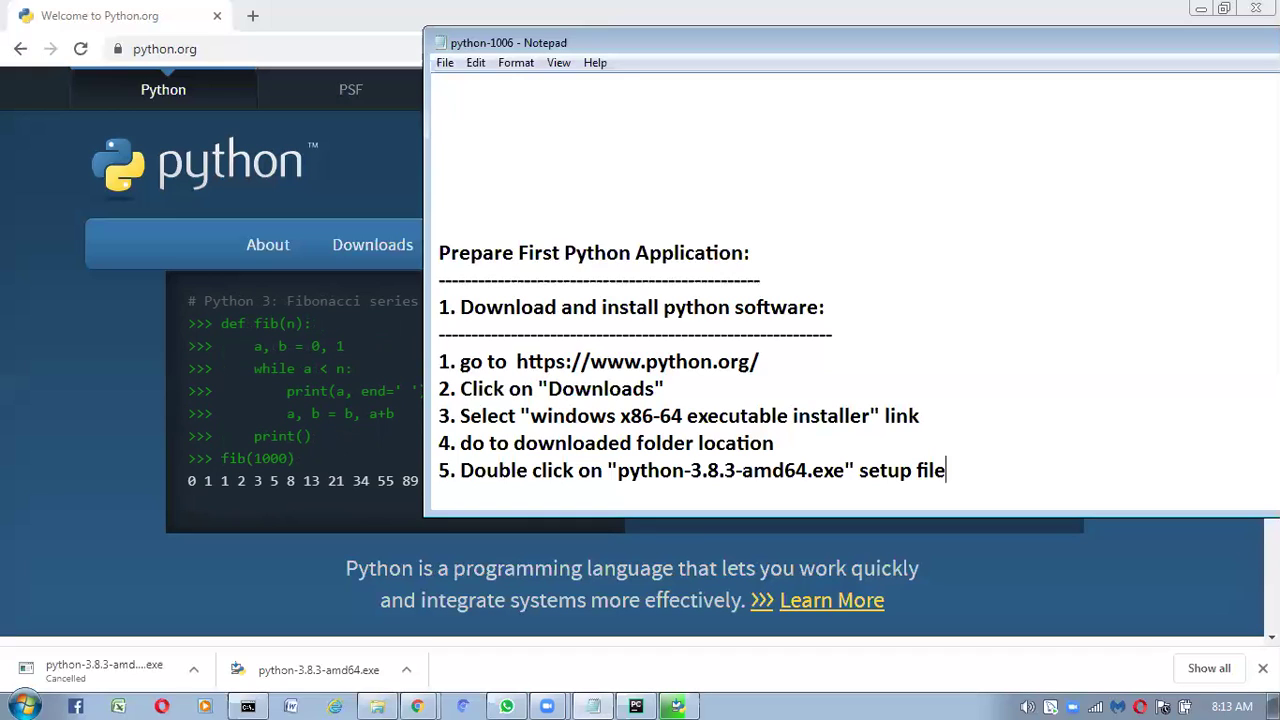
{"action": "key", "text": "Return"}
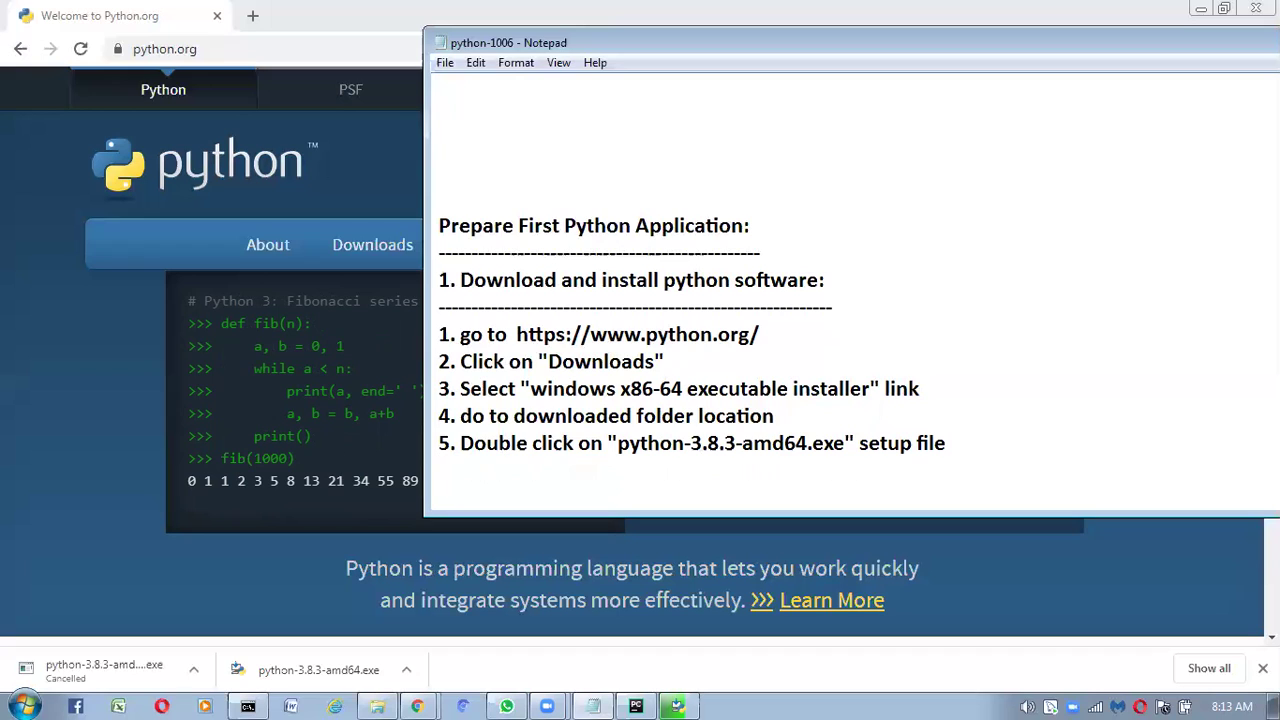
Step: Type step 6 'Select "Install Launcher for all users(By default selected)', fixing typos
{"action": "type", "text": "6"}
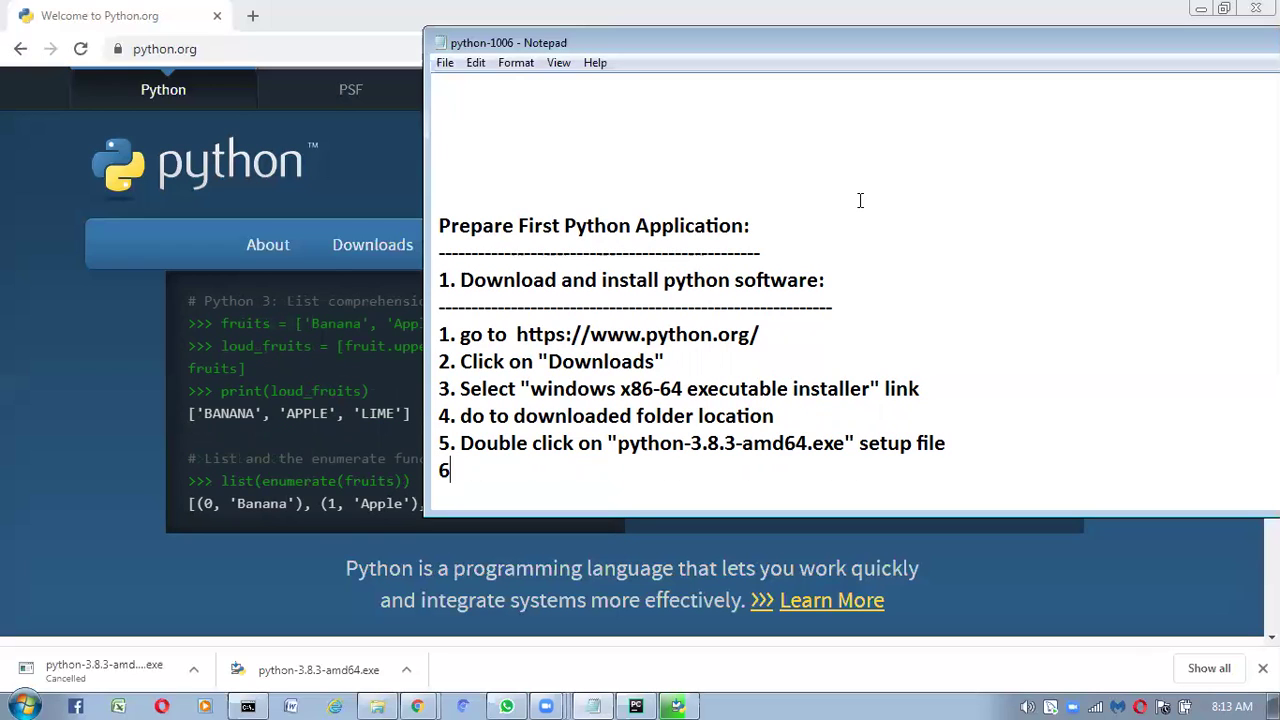
{"action": "type", "text": "."}
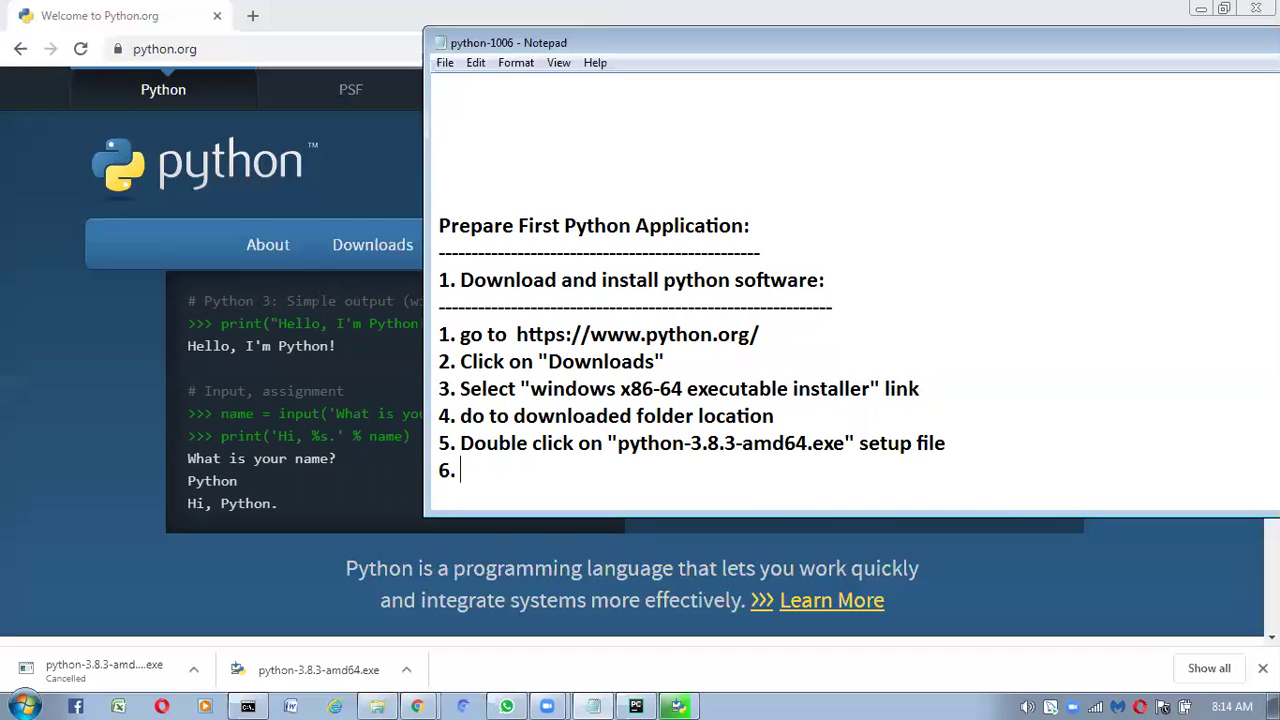
{"action": "type", "text": "Select \""}
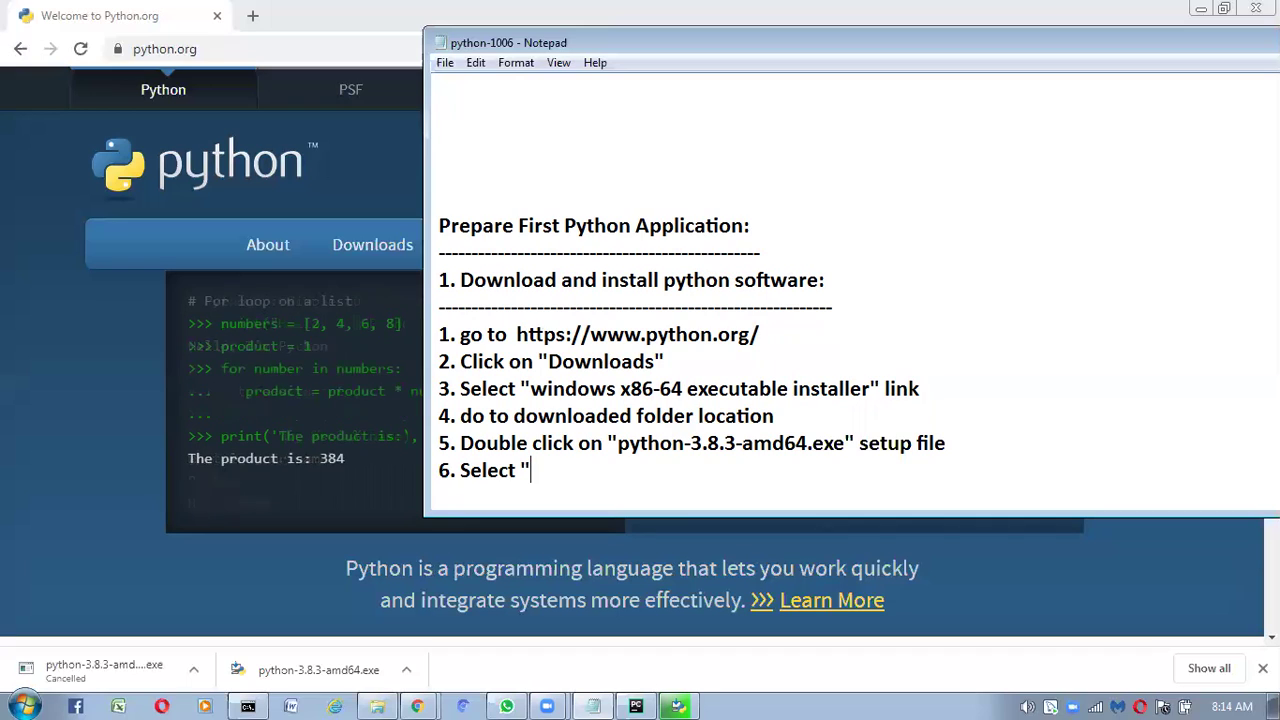
{"action": "type", "text": "Install L"}
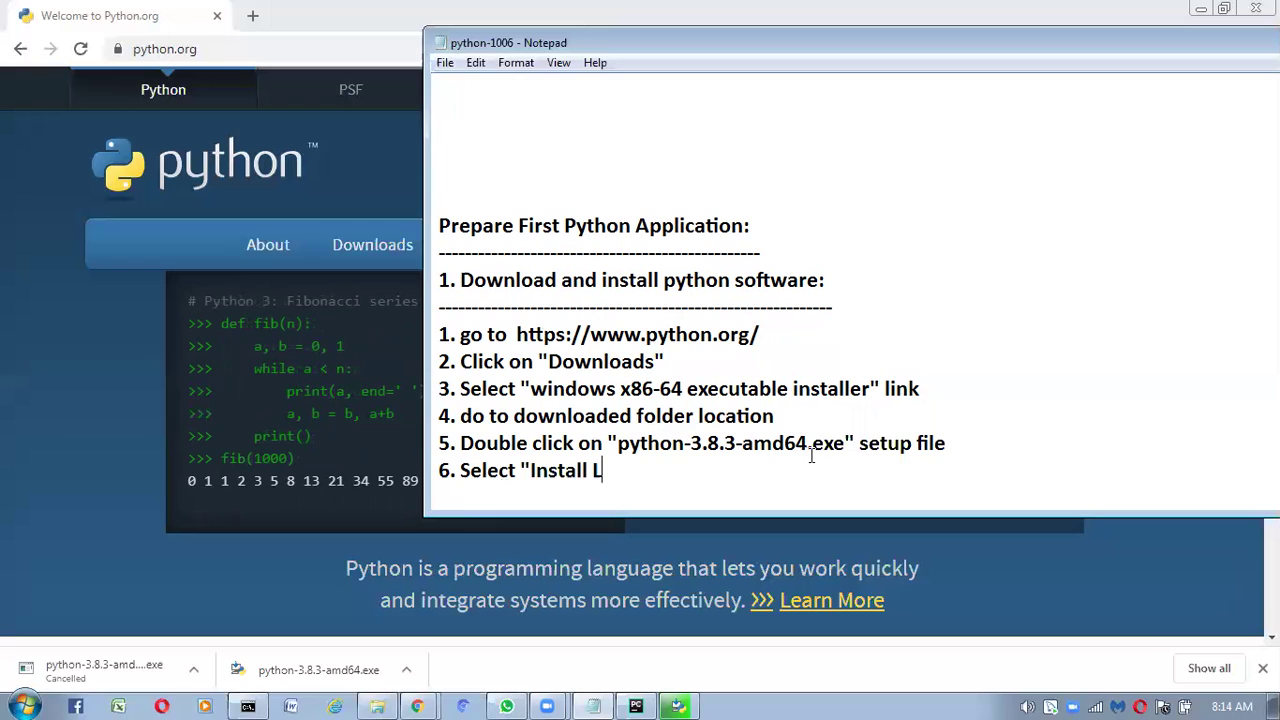
{"action": "type", "text": "an"}
{"action": "key", "text": "BackSpace"}
{"action": "type", "text": "uncher "}
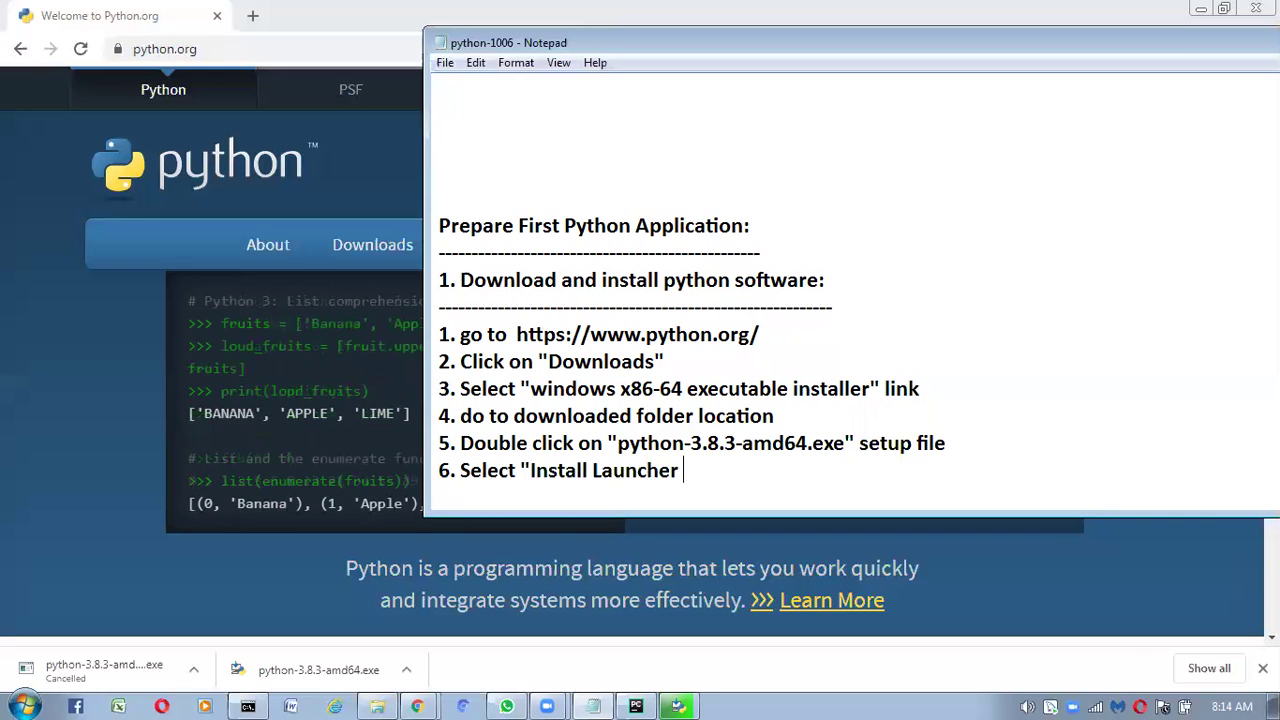
{"action": "type", "text": "for all users("}
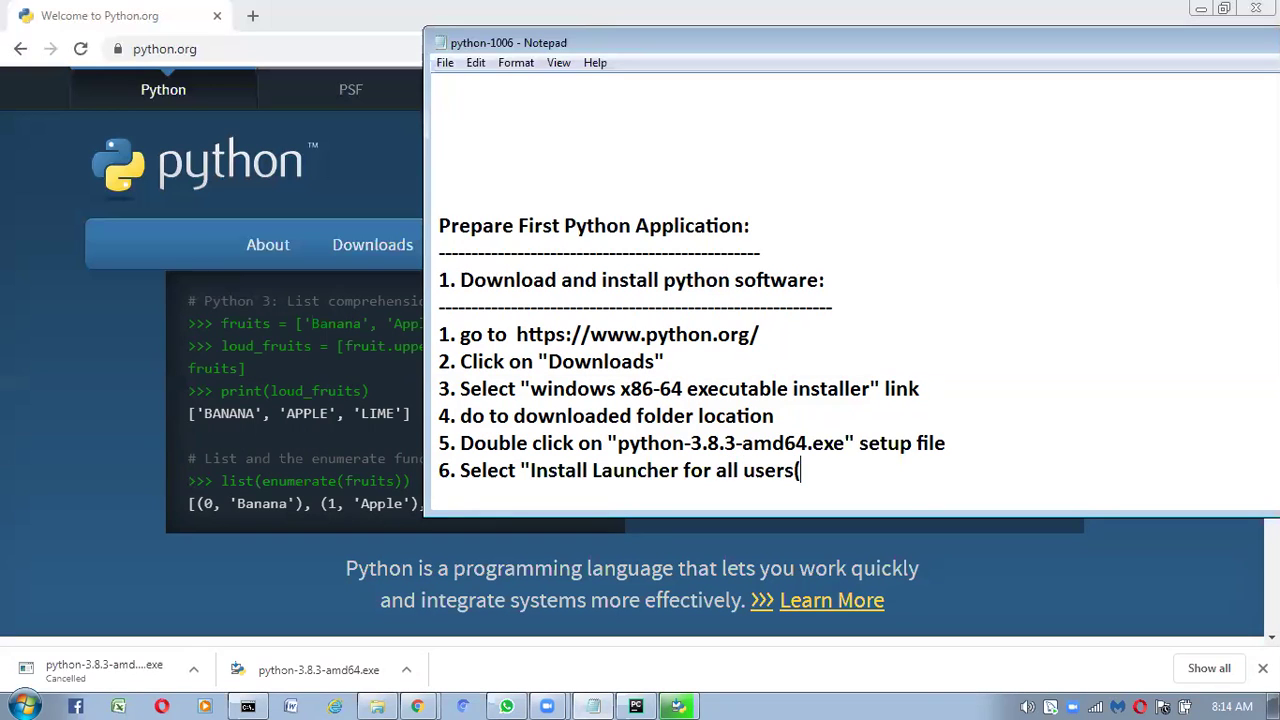
{"action": "type", "text": "By"}
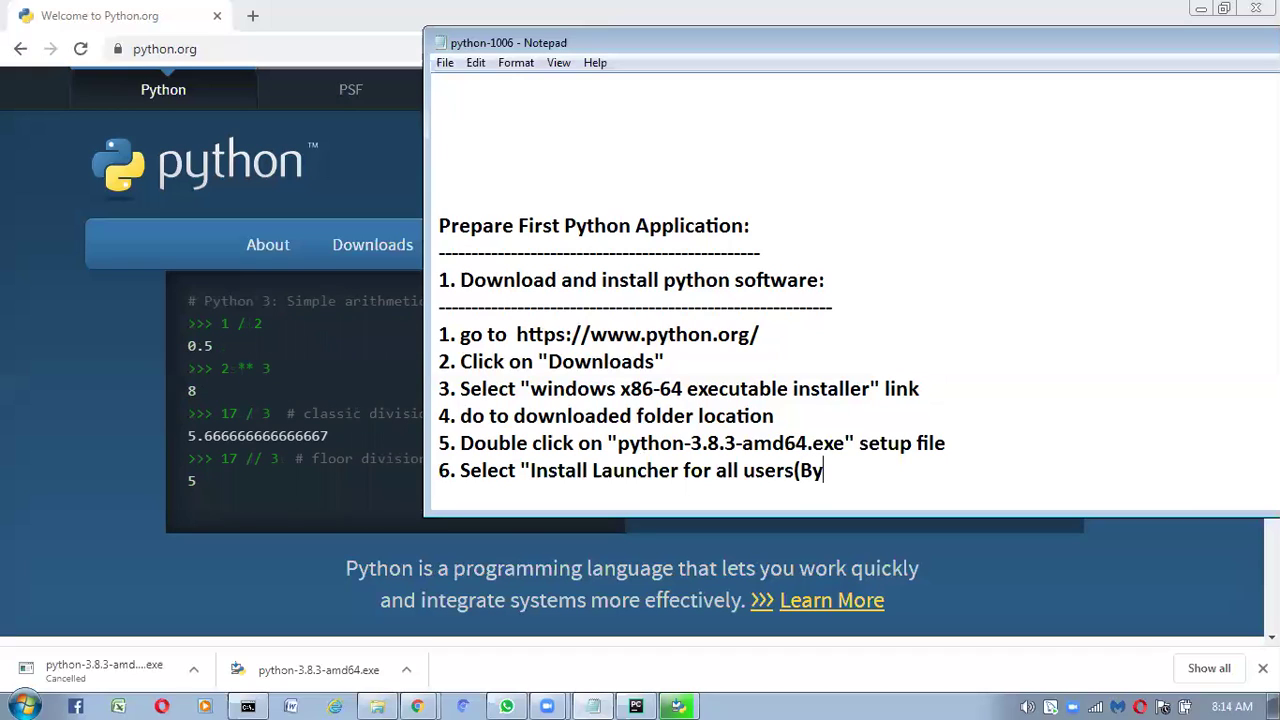
{"action": "type", "text": " default selected"}
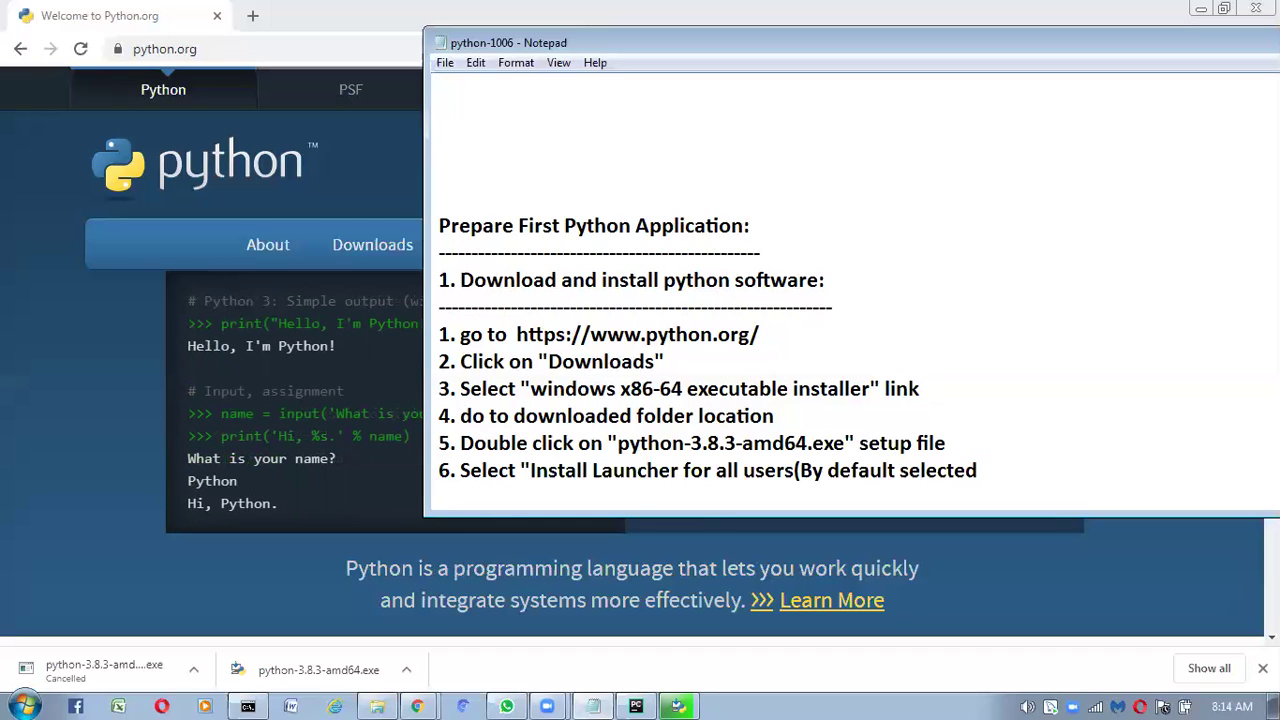
{"action": "type", "text": ")"}
{"action": "key", "text": "Return"}
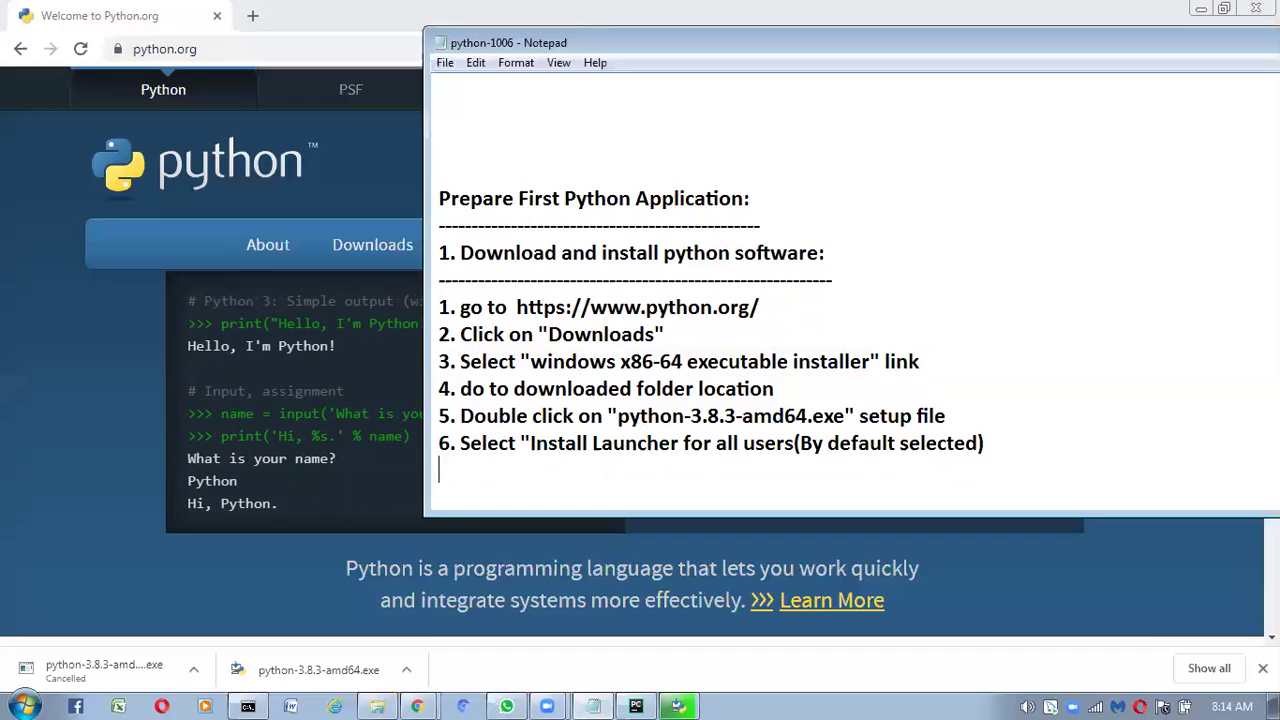
Step: Add step 7 'Select "Add python 3.8 to path' and step 8 'click on Next button'
{"action": "type", "text": "7. Select "}
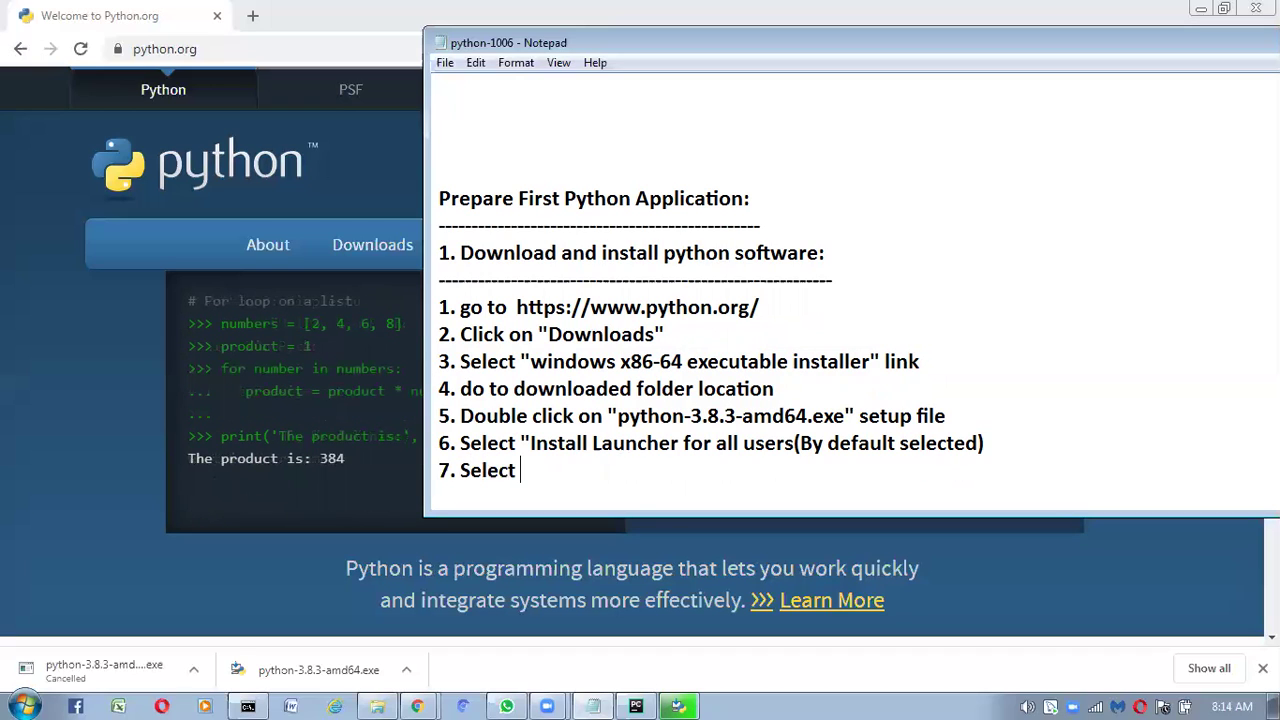
{"action": "type", "text": "\"Add python "}
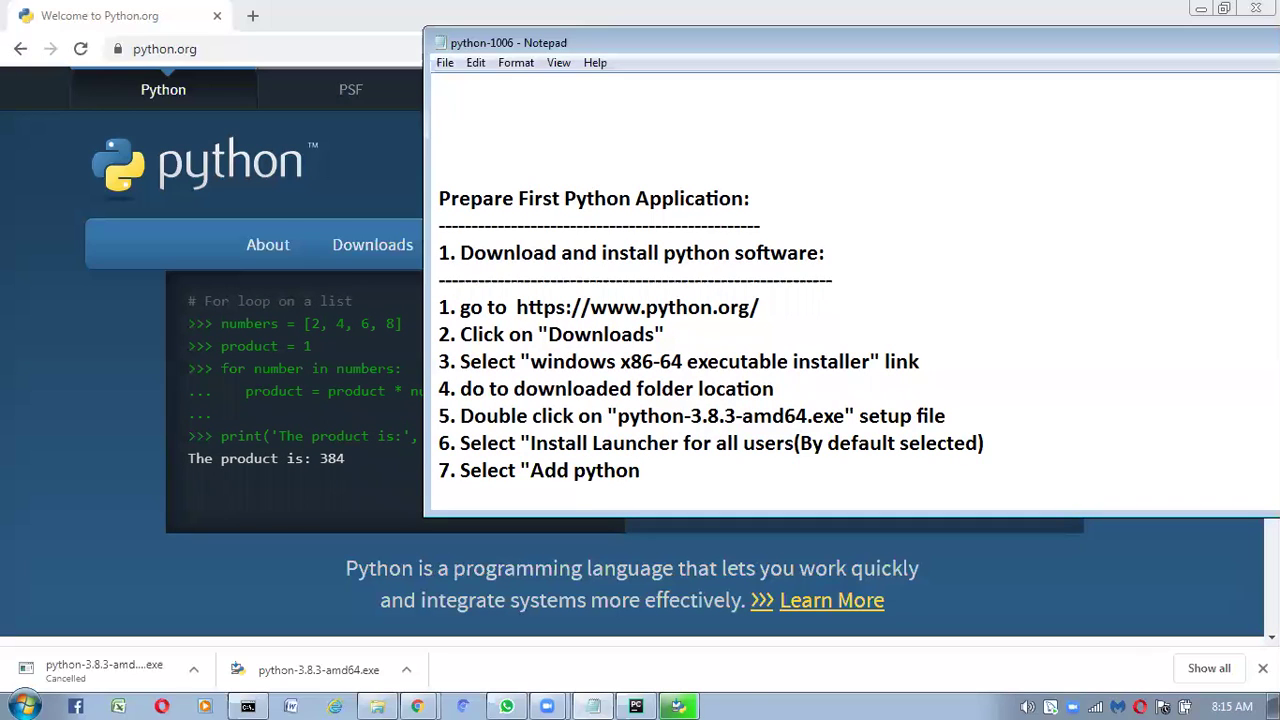
{"action": "type", "text": "3."}
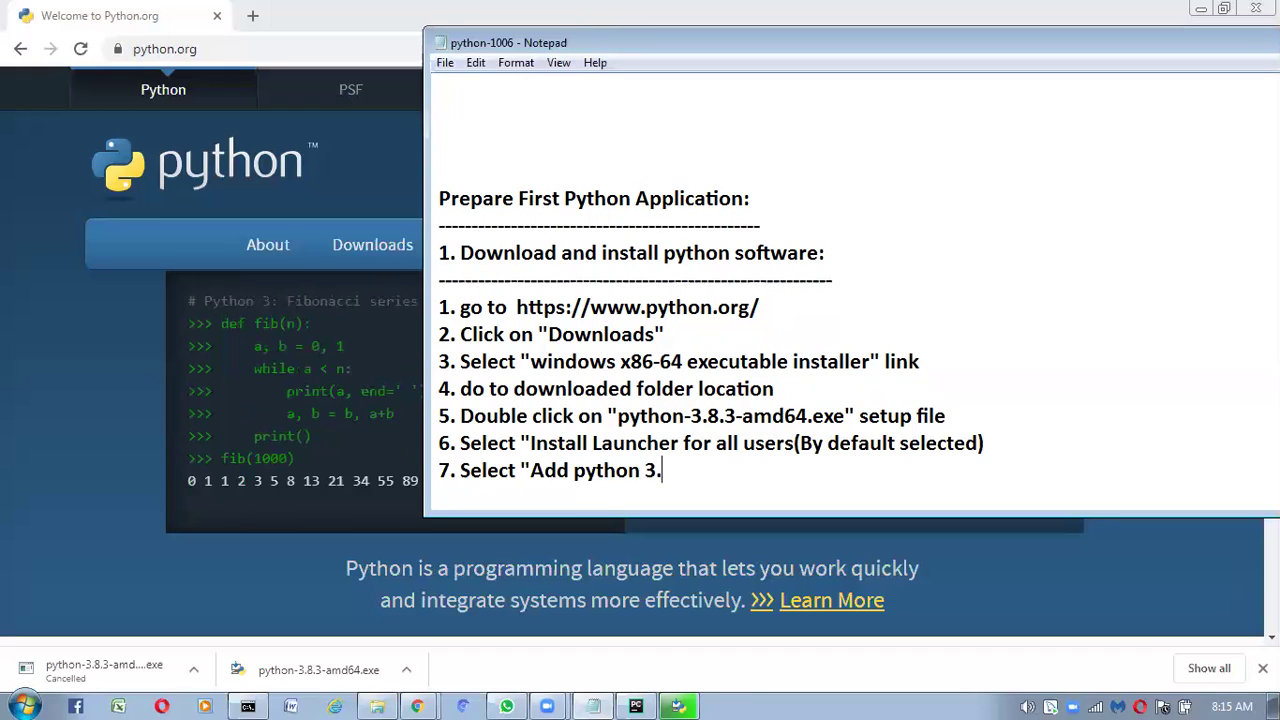
{"action": "type", "text": "8 to path"}
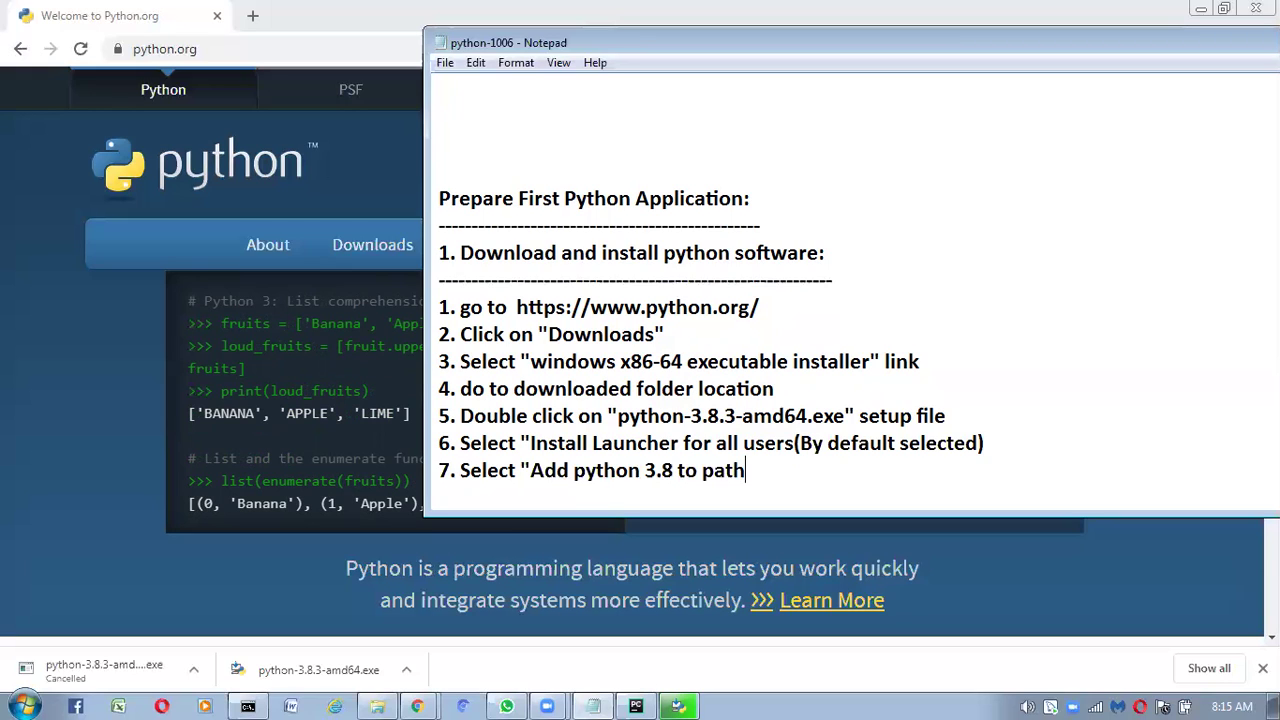
{"action": "key", "text": "Return"}
{"action": "type", "text": "click on Next button"}
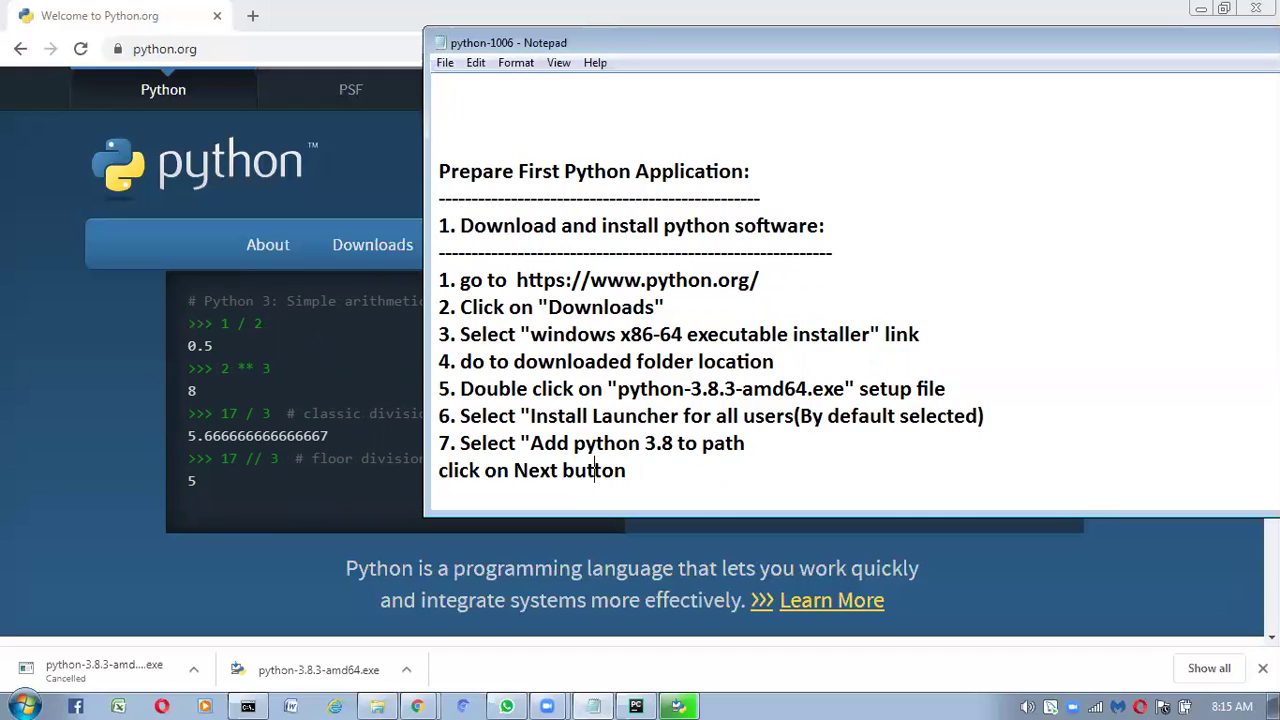
{"action": "key", "text": "Left"}
{"action": "key", "text": "Left"}
{"action": "key", "text": "Left"}
{"action": "key", "text": "Left"}
{"action": "key", "text": "Left"}
{"action": "key", "text": "Left"}
{"action": "key", "text": "Left"}
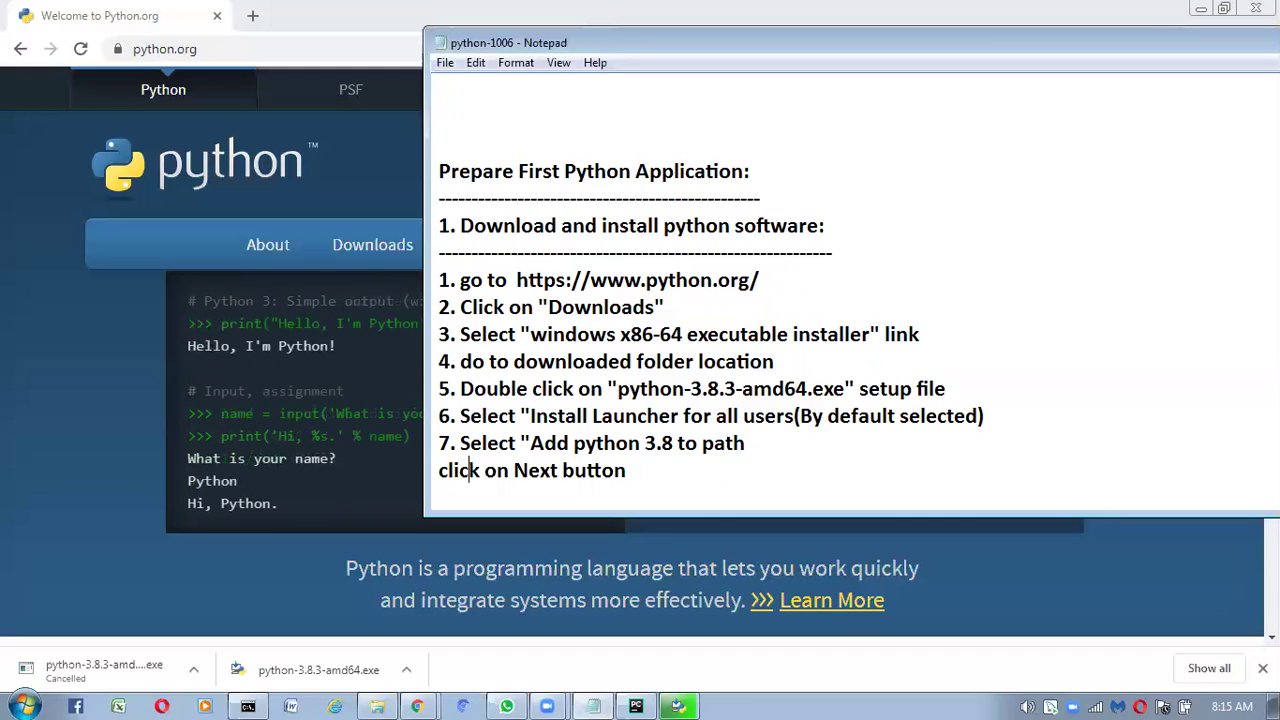
{"action": "type", "text": "8."}
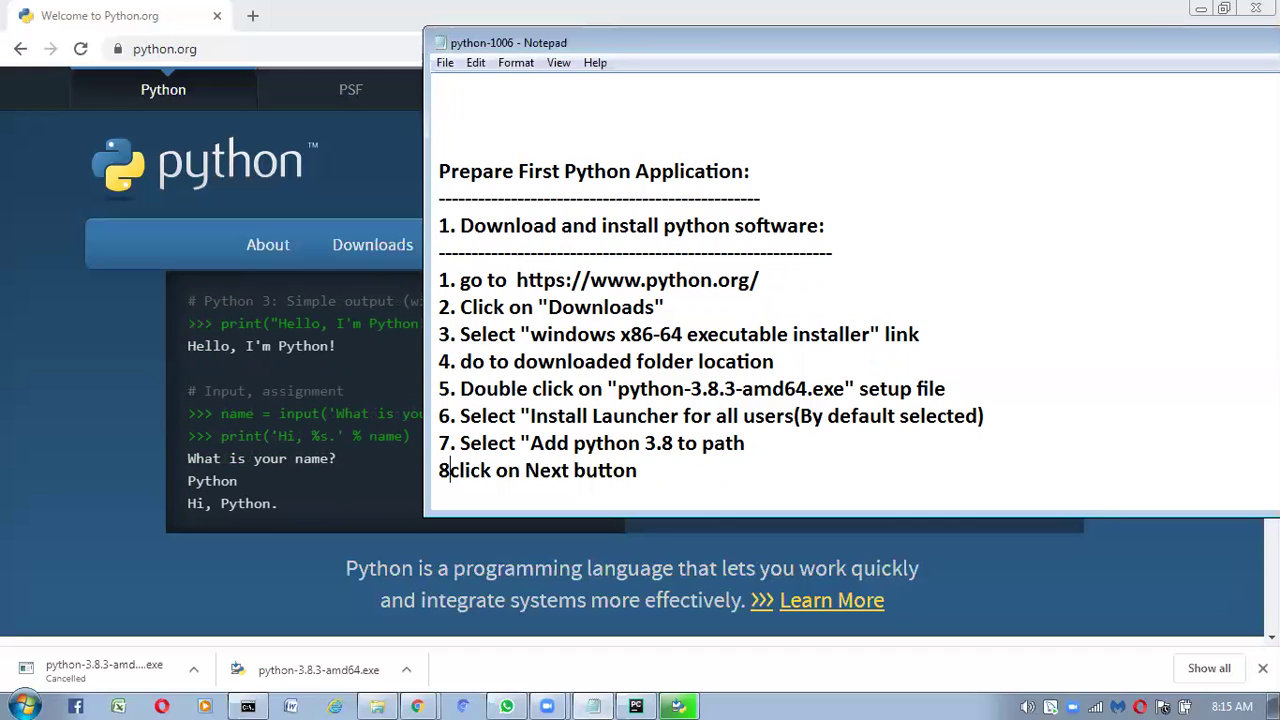
Step: Add step 9 'Click on Install button' on a new line, fixing a typo
{"action": "left_click", "coordinate": [647, 470]}
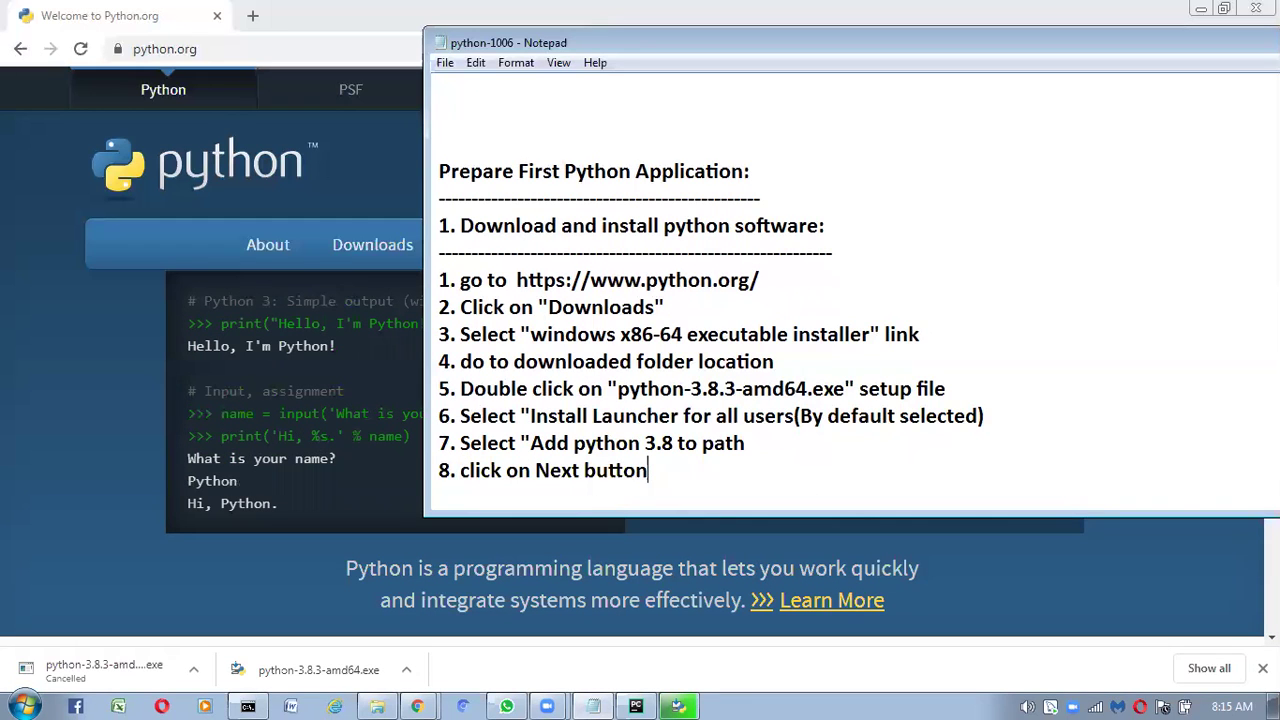
{"action": "key", "text": "Return"}
{"action": "type", "text": "9."}
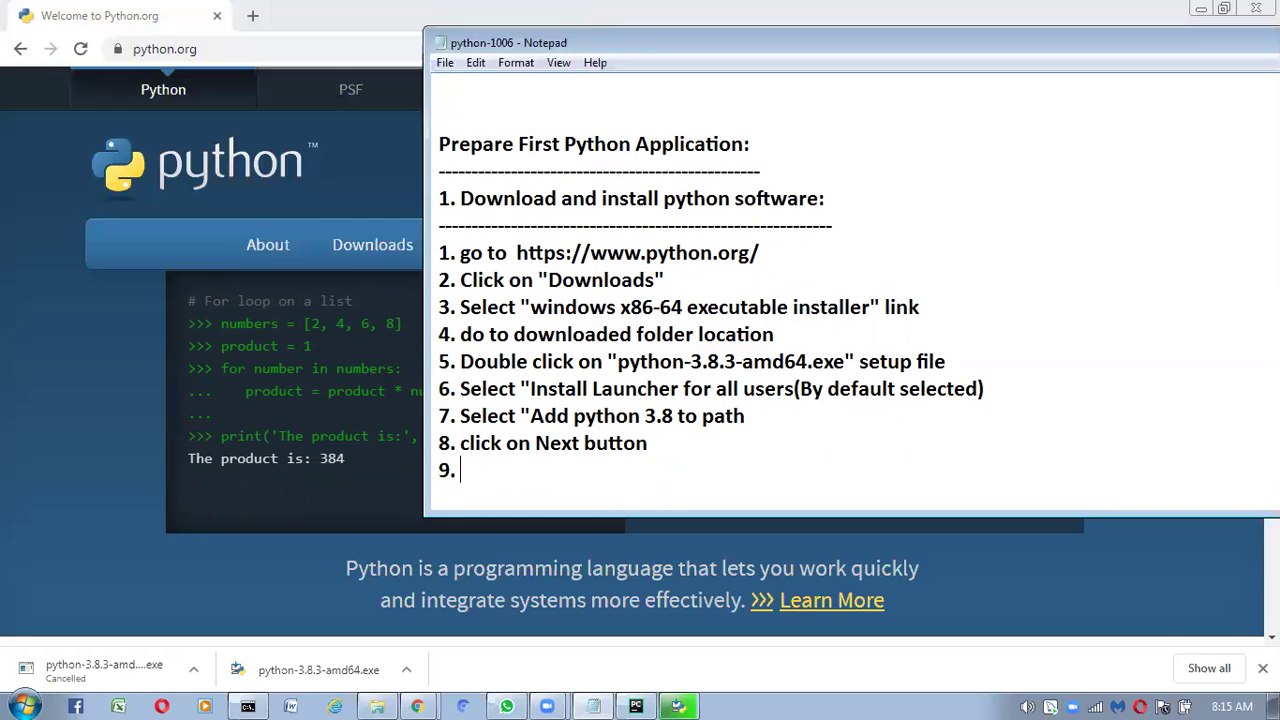
{"action": "type", "text": "Clin"}
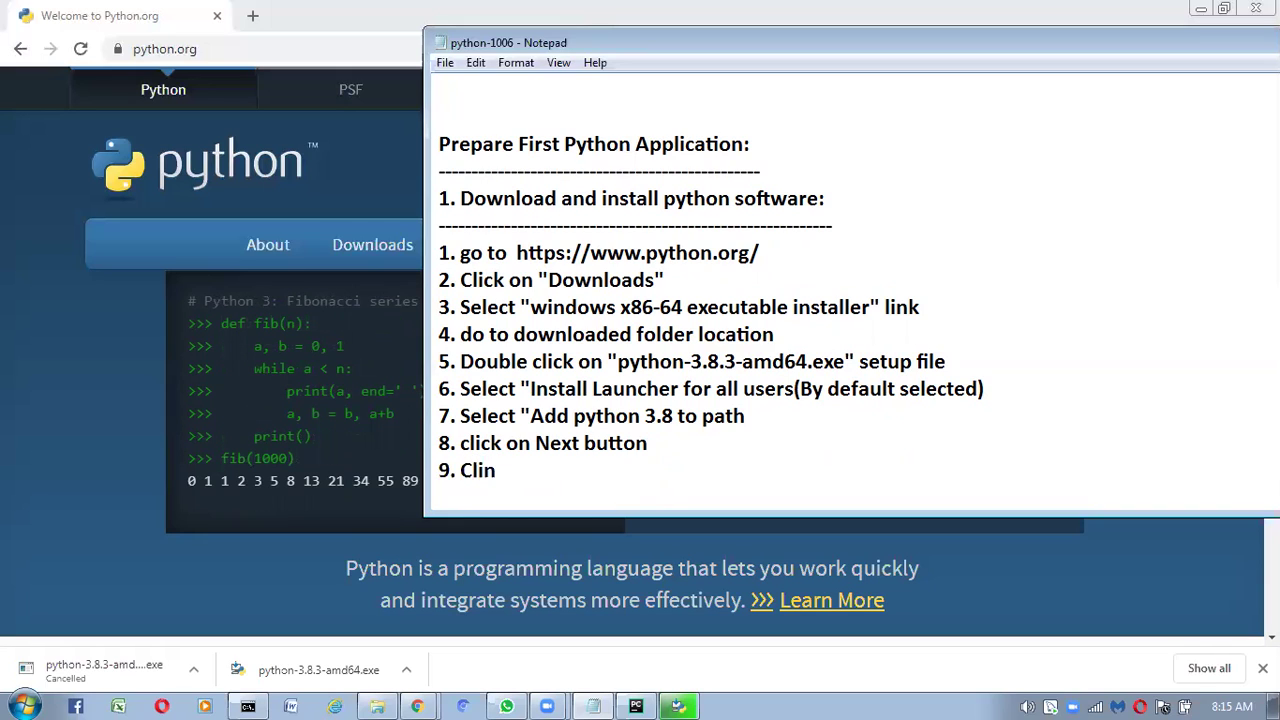
{"action": "key", "text": "BackSpace"}
{"action": "type", "text": "ck on Install button"}
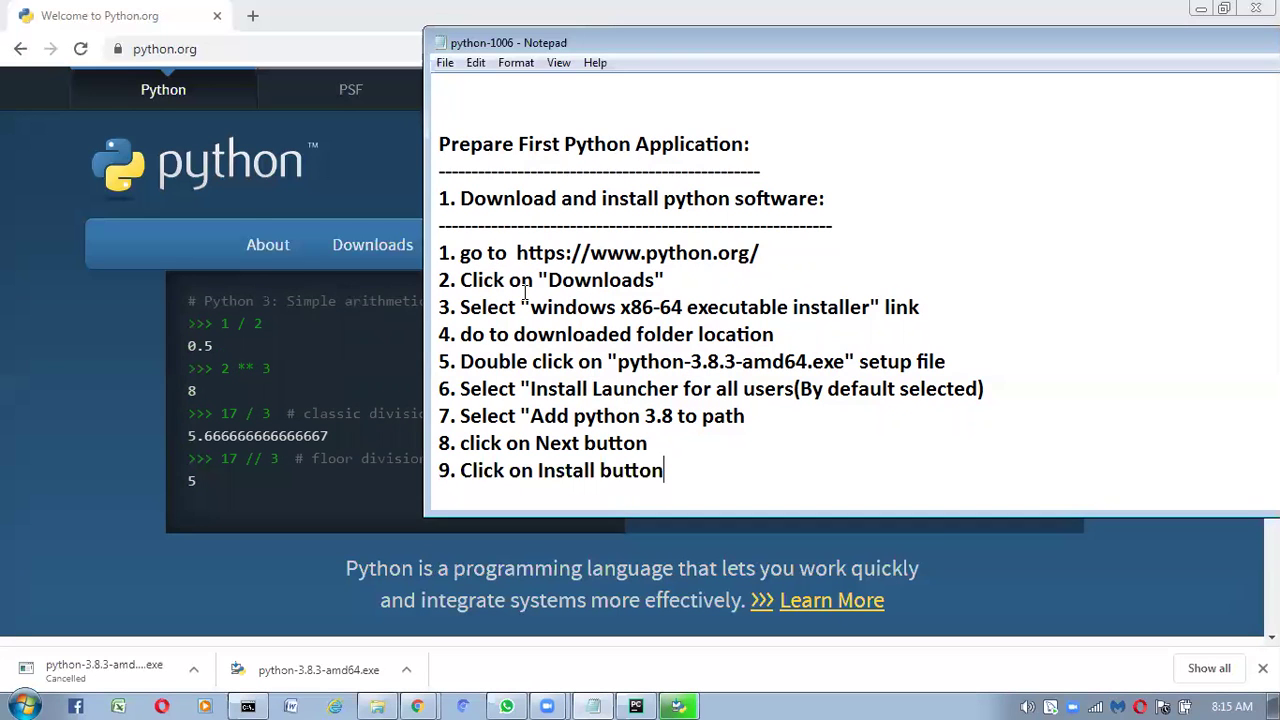
Step: Navigate python.org from Downloads to the Python Releases for Windows page, checking the notes between pages
{"action": "left_click", "coordinate": [375, 154]}
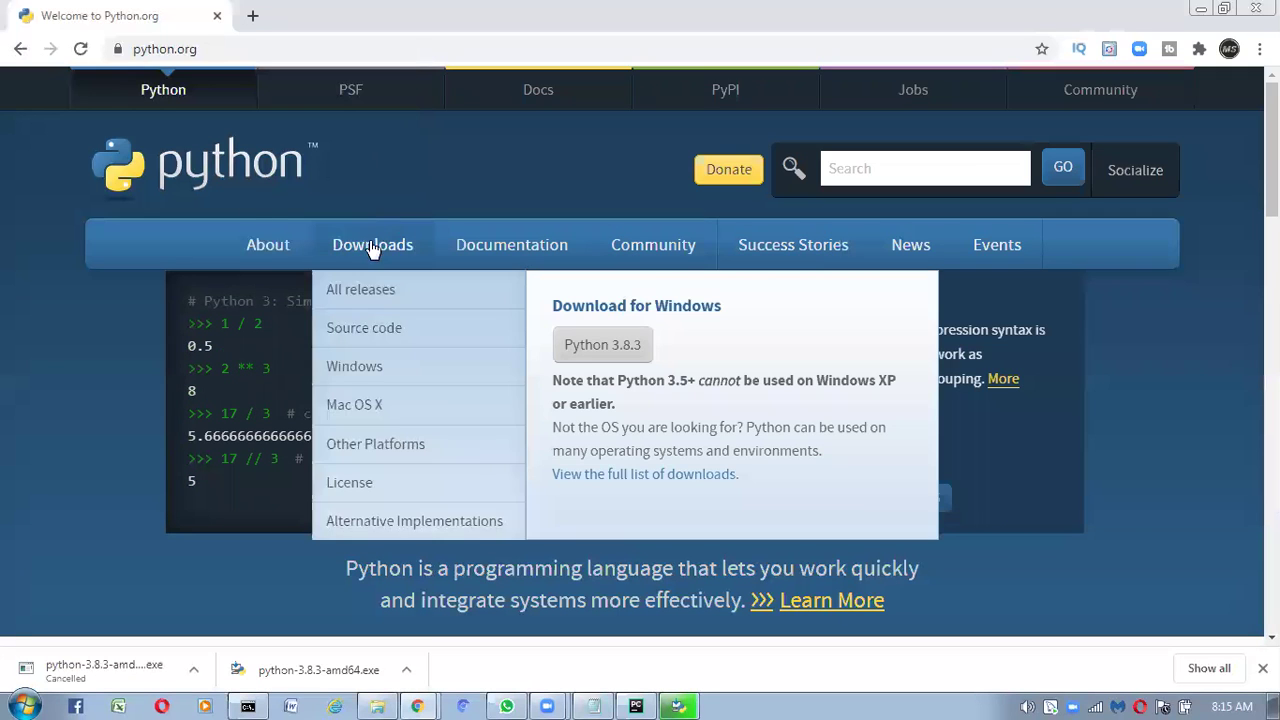
{"action": "left_click", "coordinate": [372, 249]}
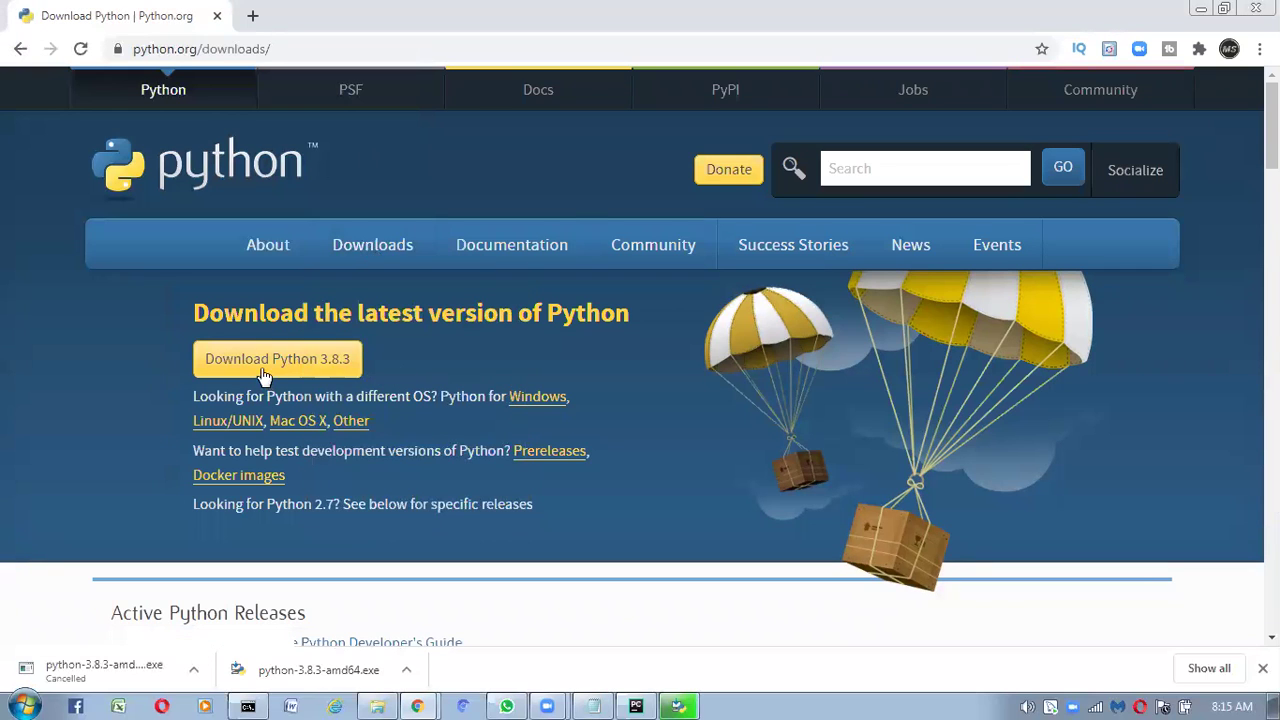
{"action": "key", "text": "alt+Tab"}
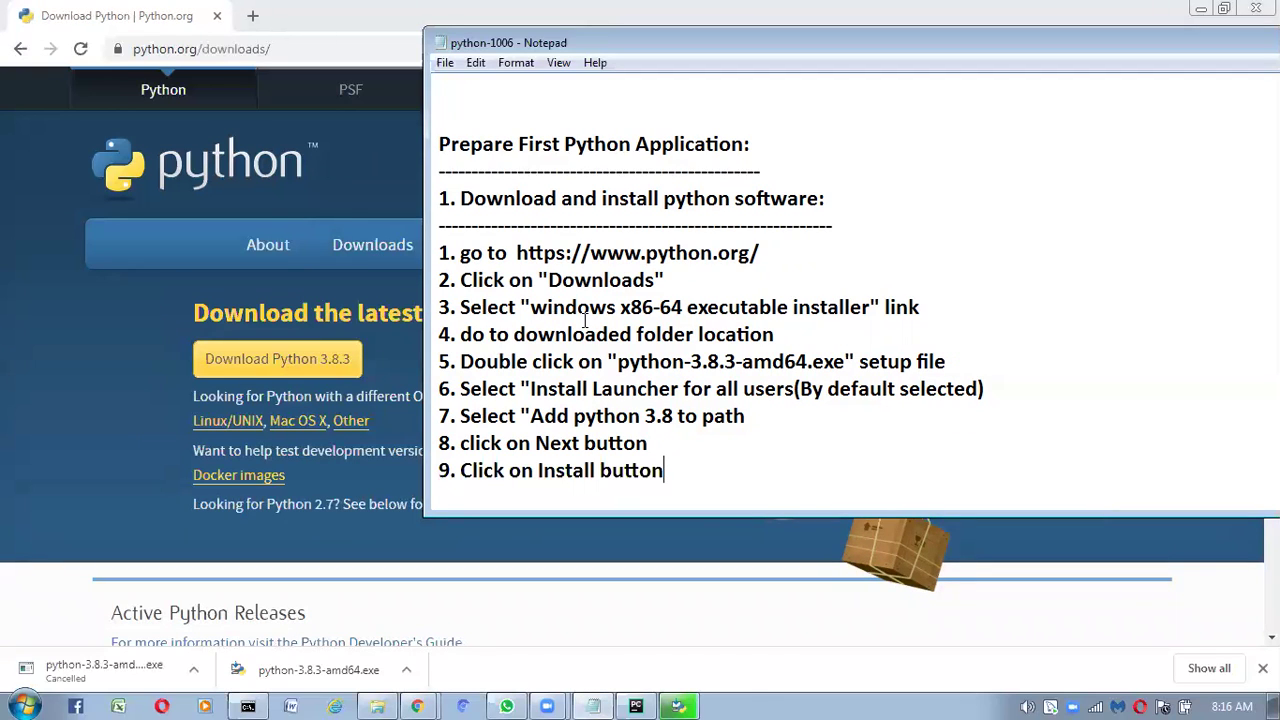
{"action": "left_click", "coordinate": [257, 364]}
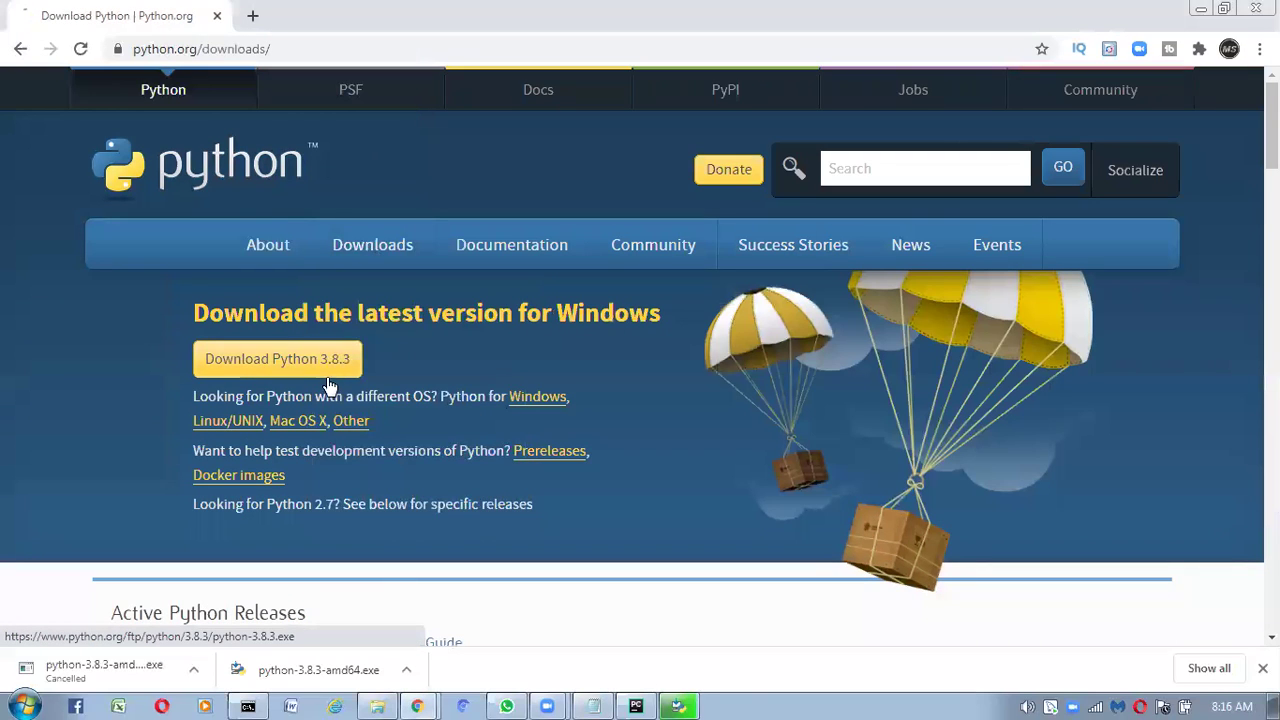
{"action": "left_click", "coordinate": [538, 398]}
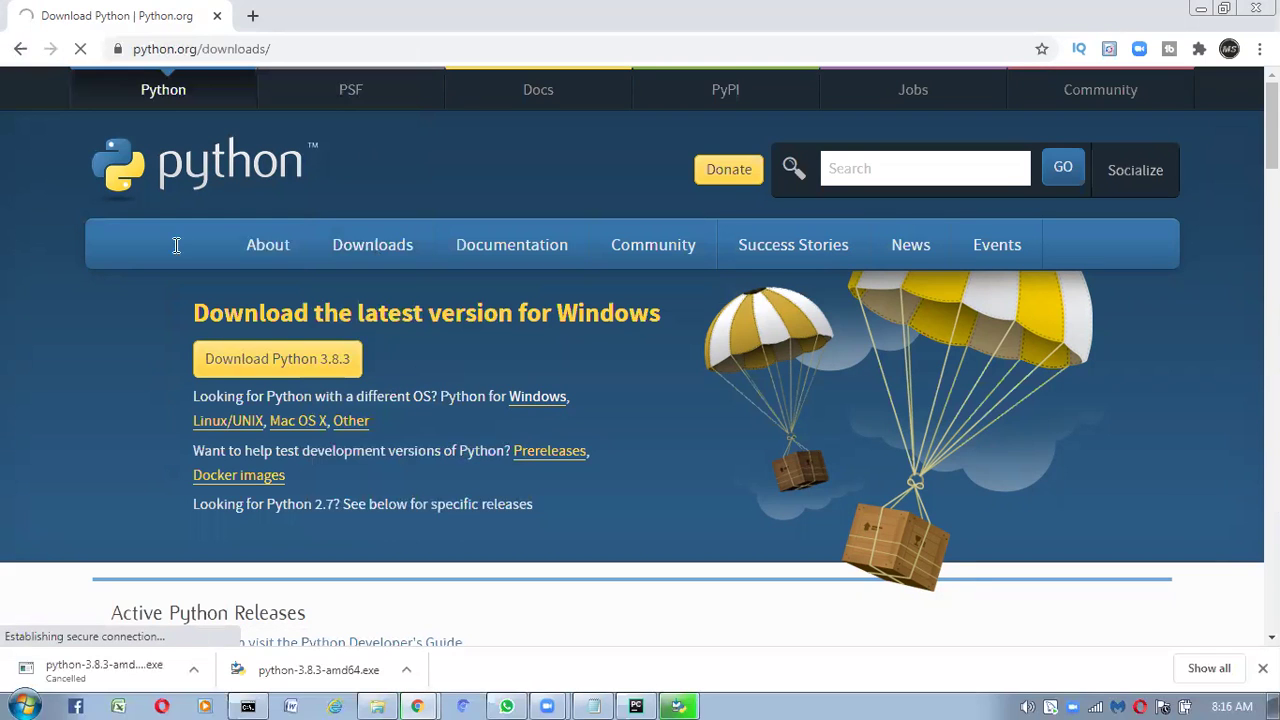
{"action": "key", "text": "alt+Tab"}
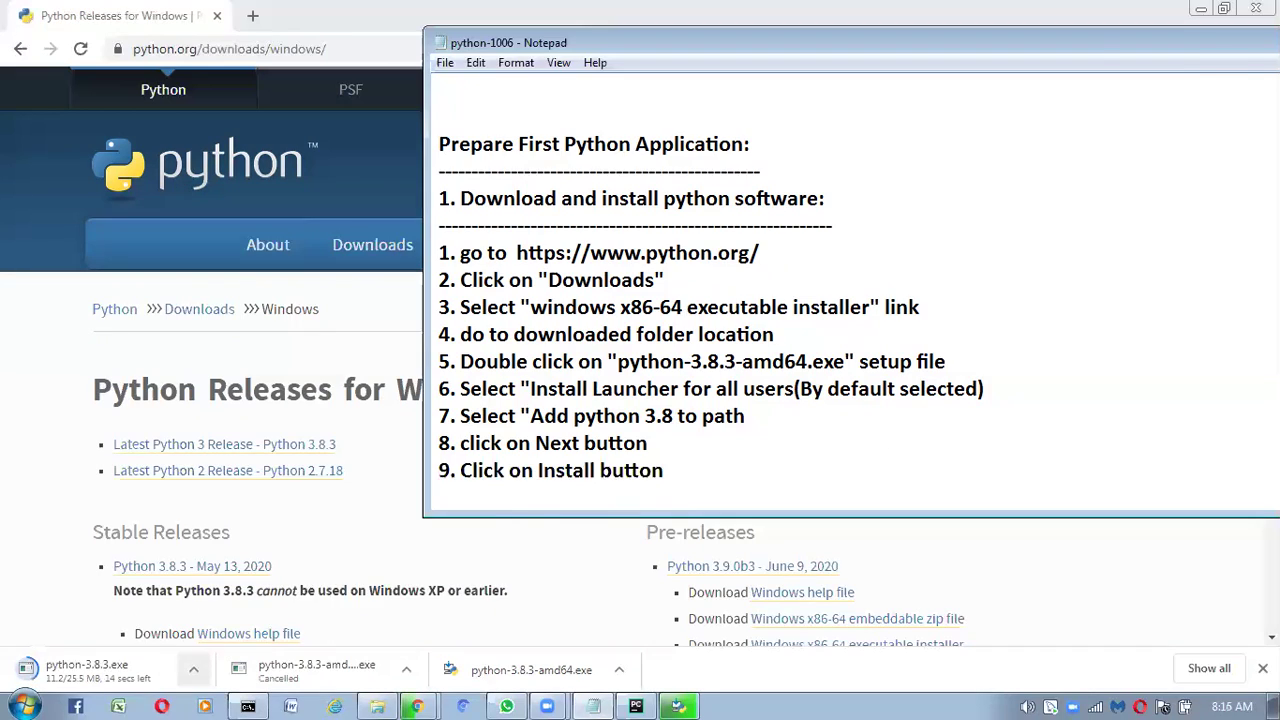
Step: Cancel the accidental python-3.8.3.exe download and return to the notes
{"action": "right_click", "coordinate": [224, 648]}
{"action": "key", "text": "Return"}
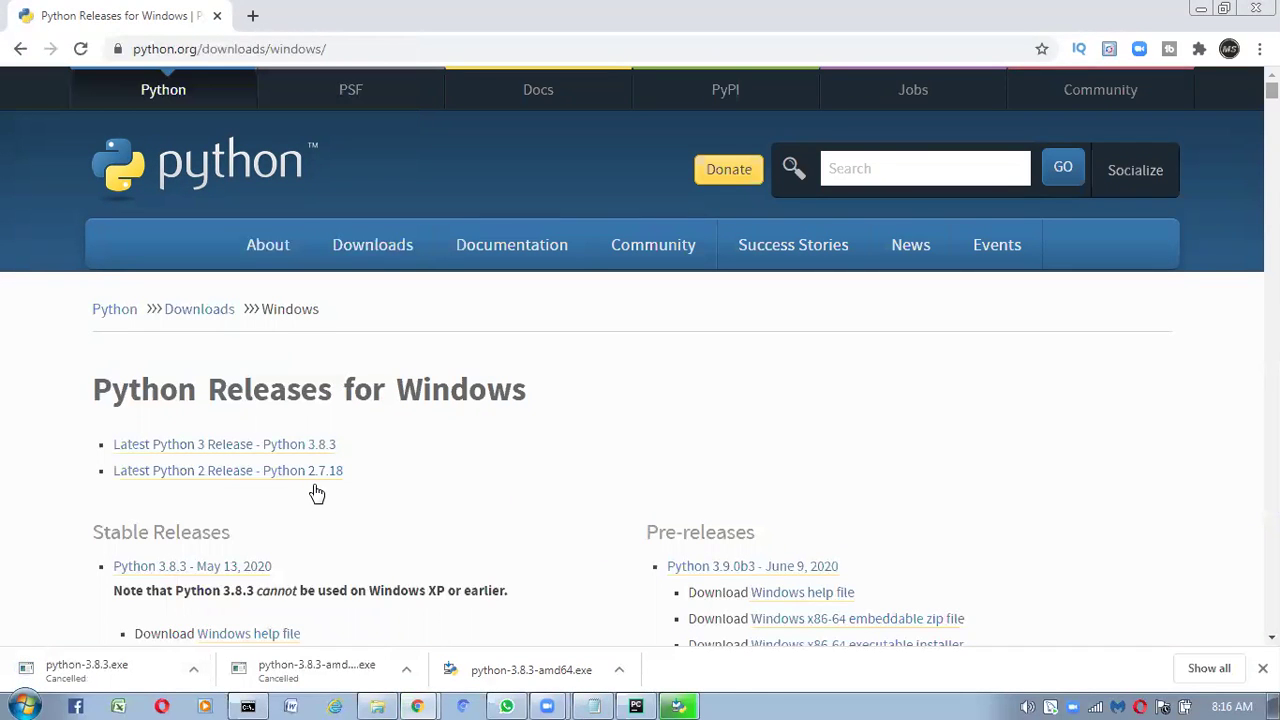
{"action": "scroll", "coordinate": [316, 492], "scroll_direction": "down", "scroll_amount": 2}
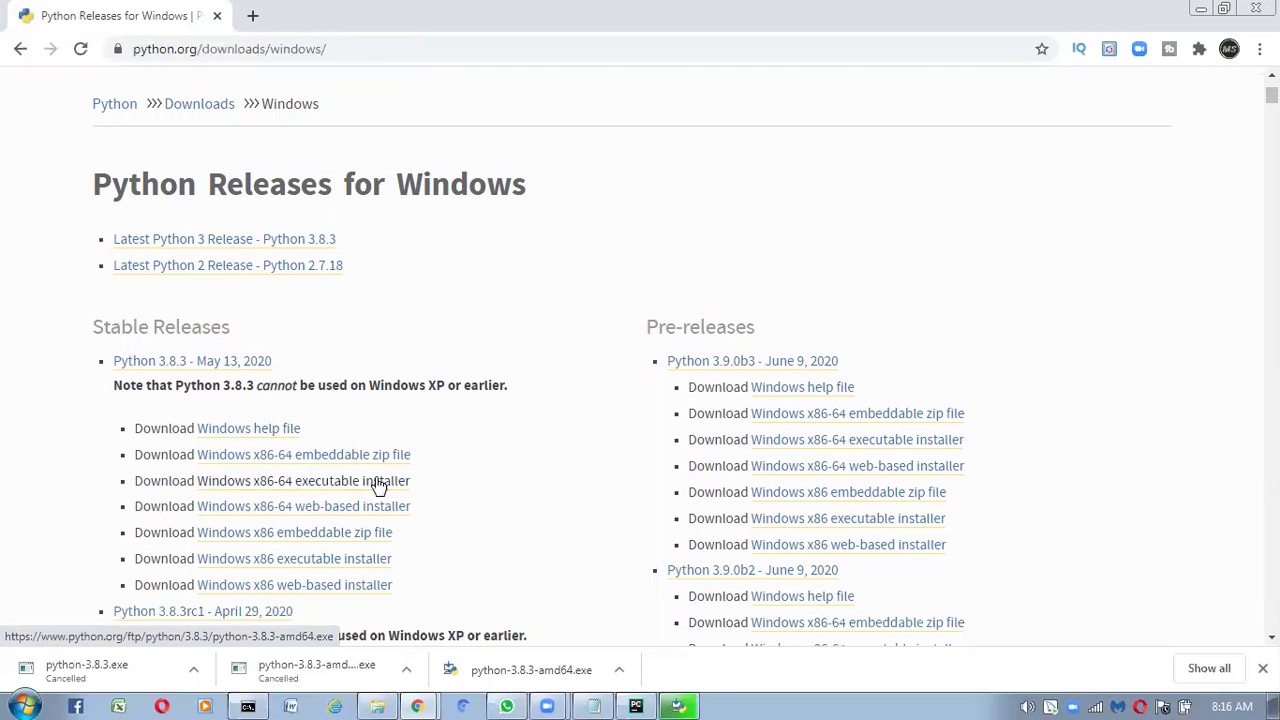
{"action": "key", "text": "alt+Tab"}
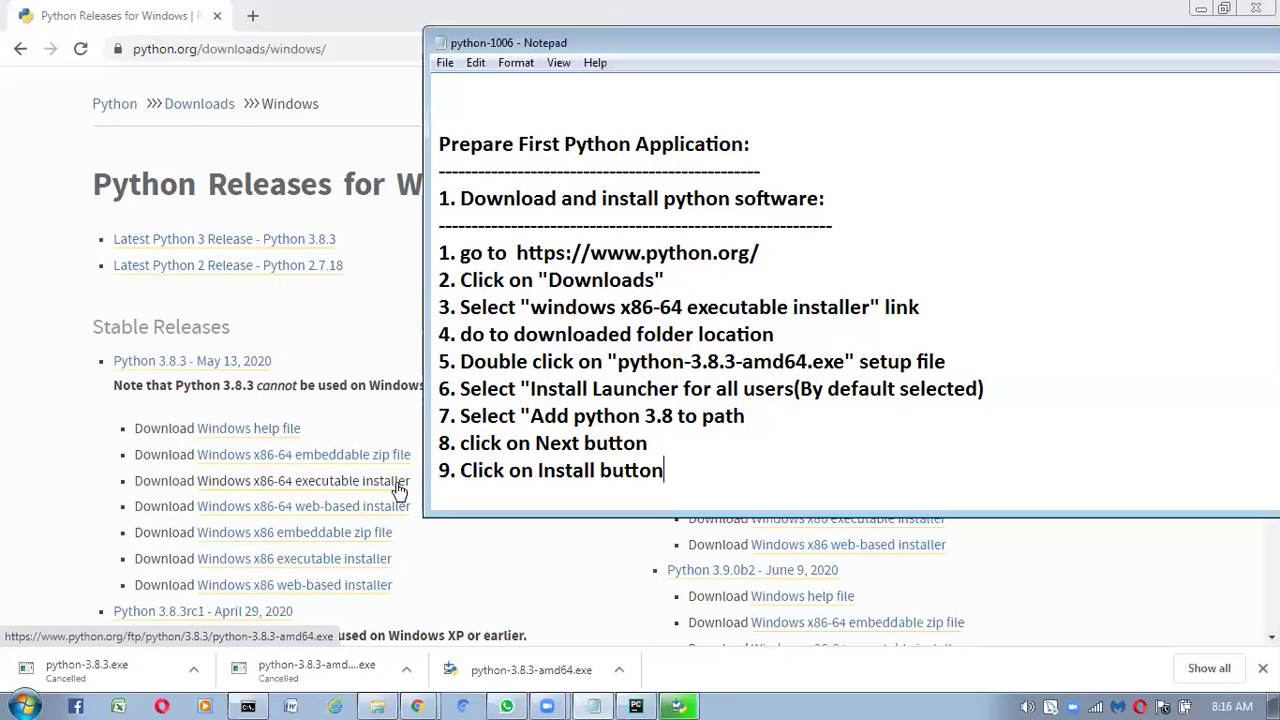
Step: Fix step 4 to read 'Go to downloaded folder location', then shift and minimize the notes window
{"action": "left_click", "coordinate": [469, 335]}
{"action": "key", "text": "BackSpace"}
{"action": "type", "text": "G"}
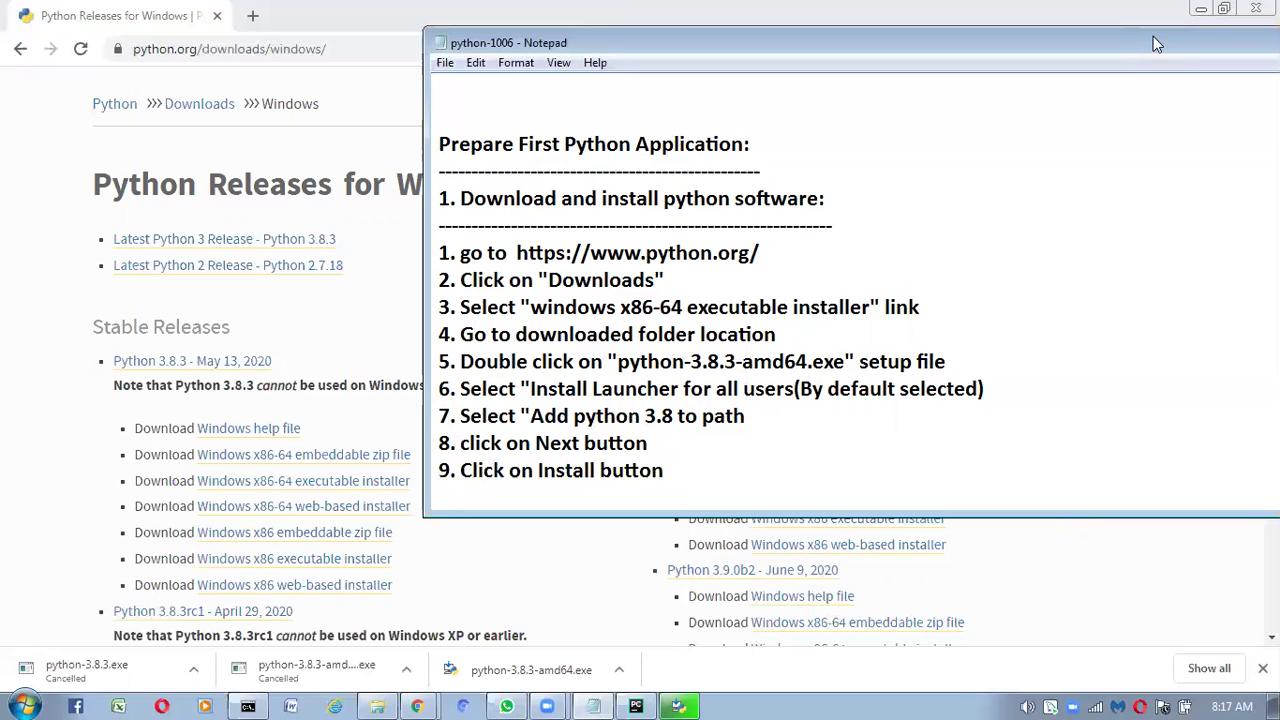
{"action": "left_click_drag", "start_coordinate": [1128, 50], "coordinate": [1046, 64]}
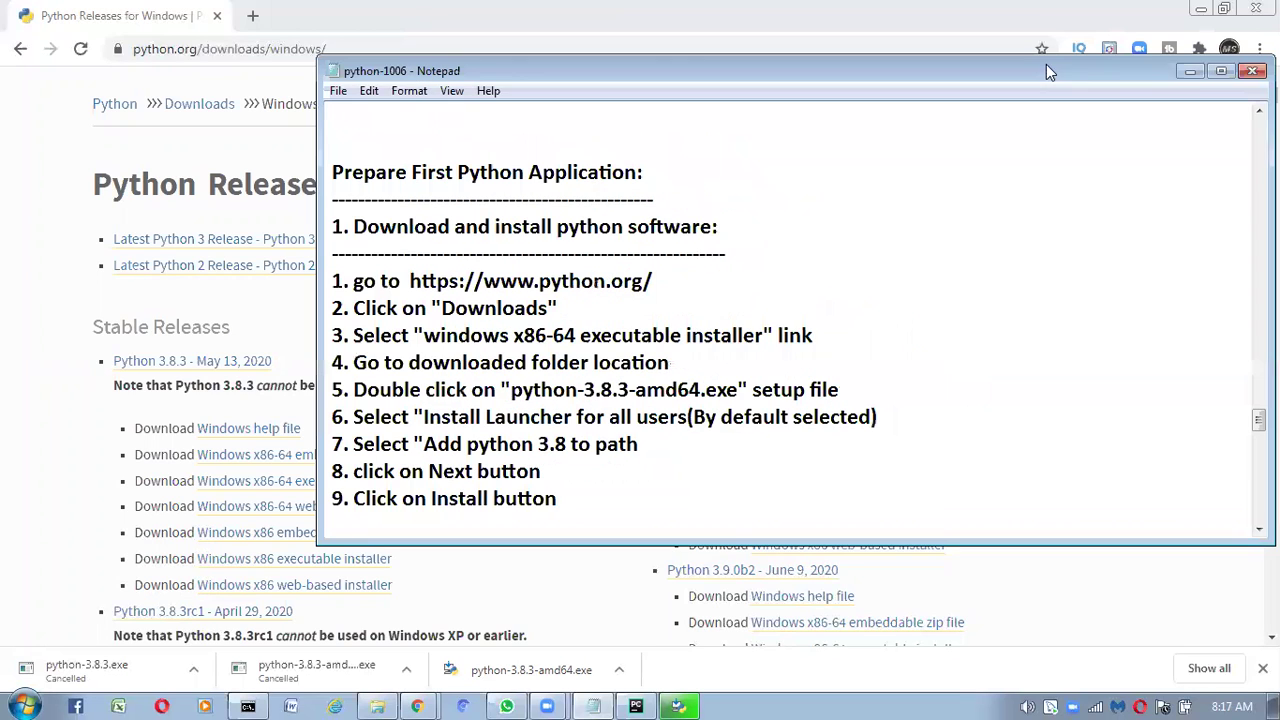
{"action": "left_click", "coordinate": [1190, 71]}
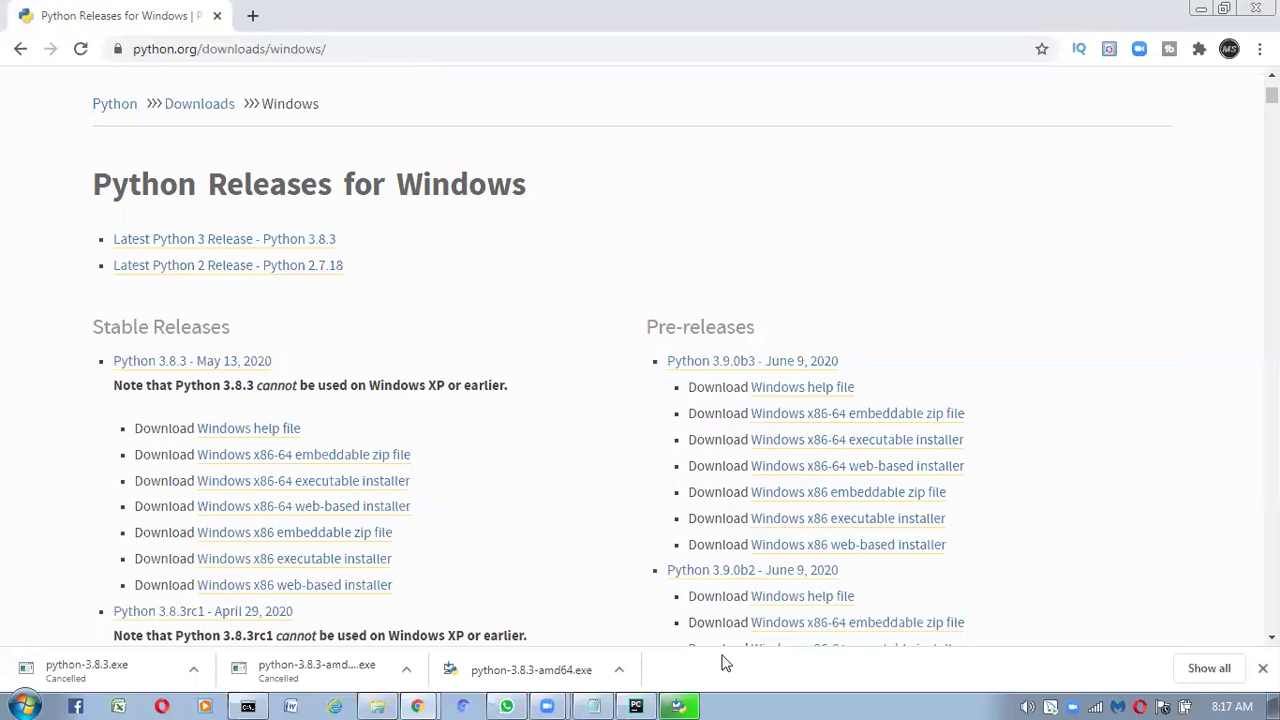
Step: Close the completed Python 3.8.3 setup dialog, minimize Chrome, and close the Downloads folder window
{"action": "left_click", "coordinate": [688, 702]}
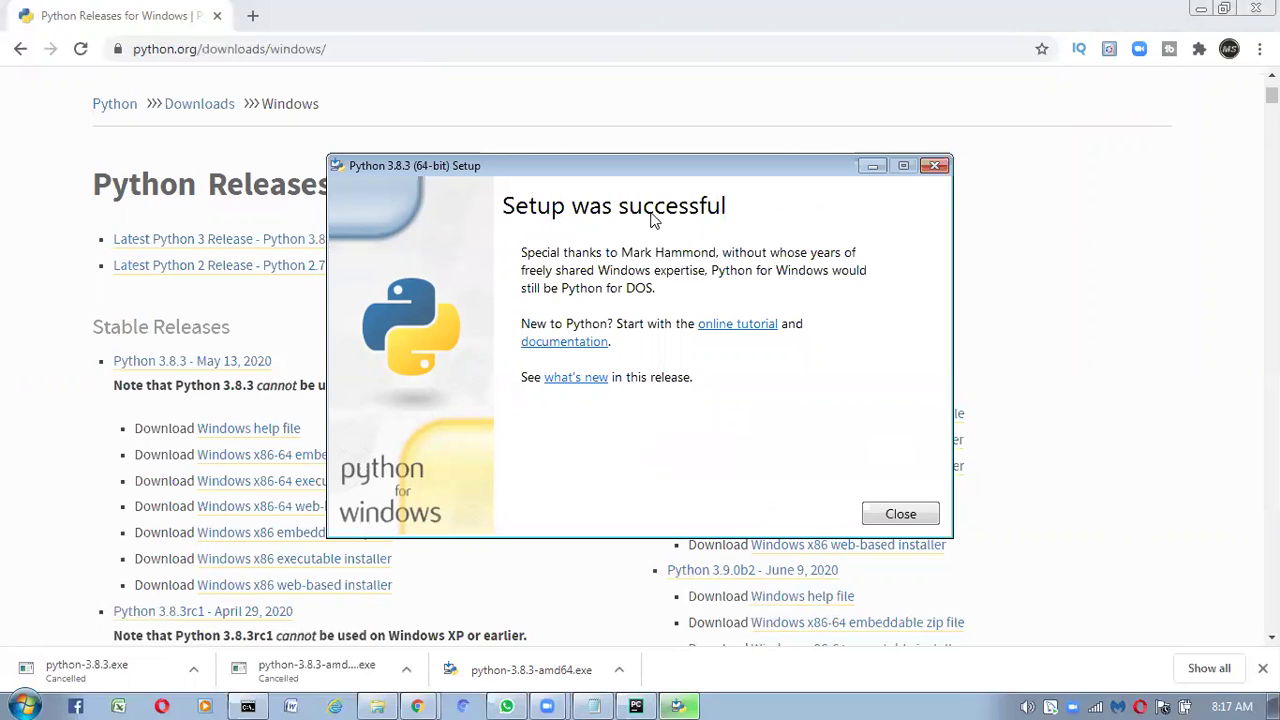
{"action": "left_click", "coordinate": [888, 520]}
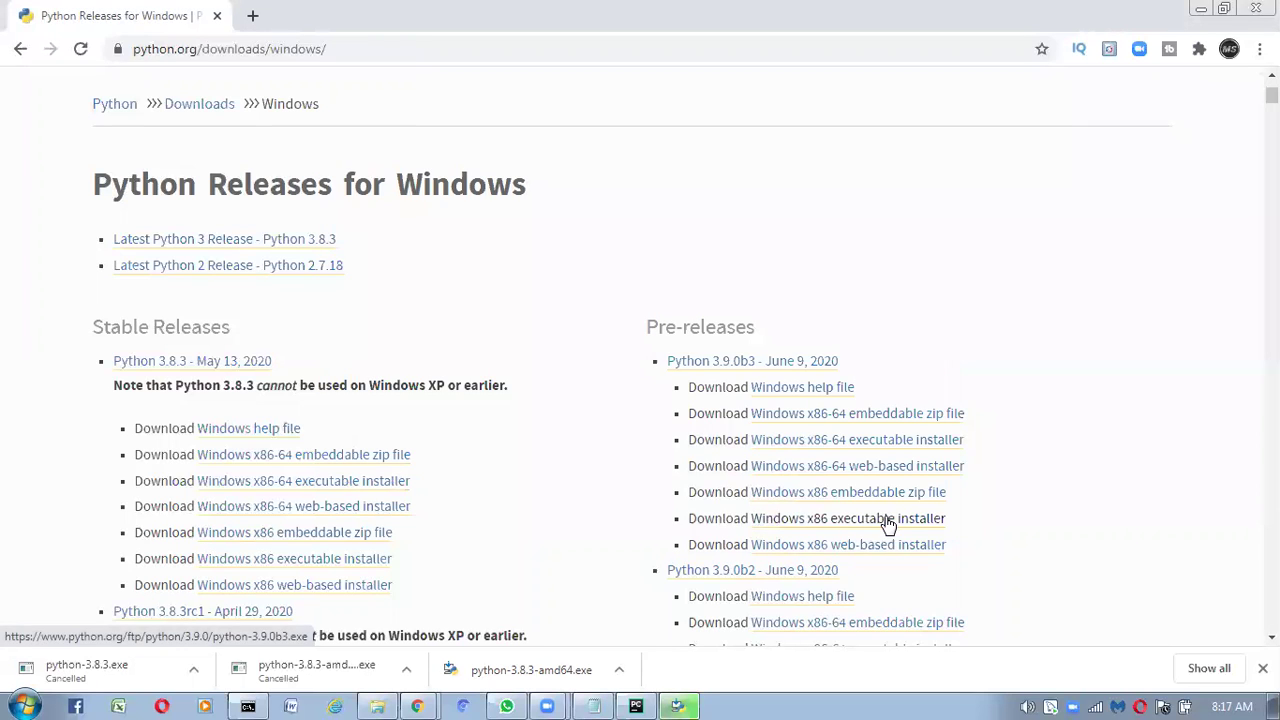
{"action": "left_click", "coordinate": [1201, 11]}
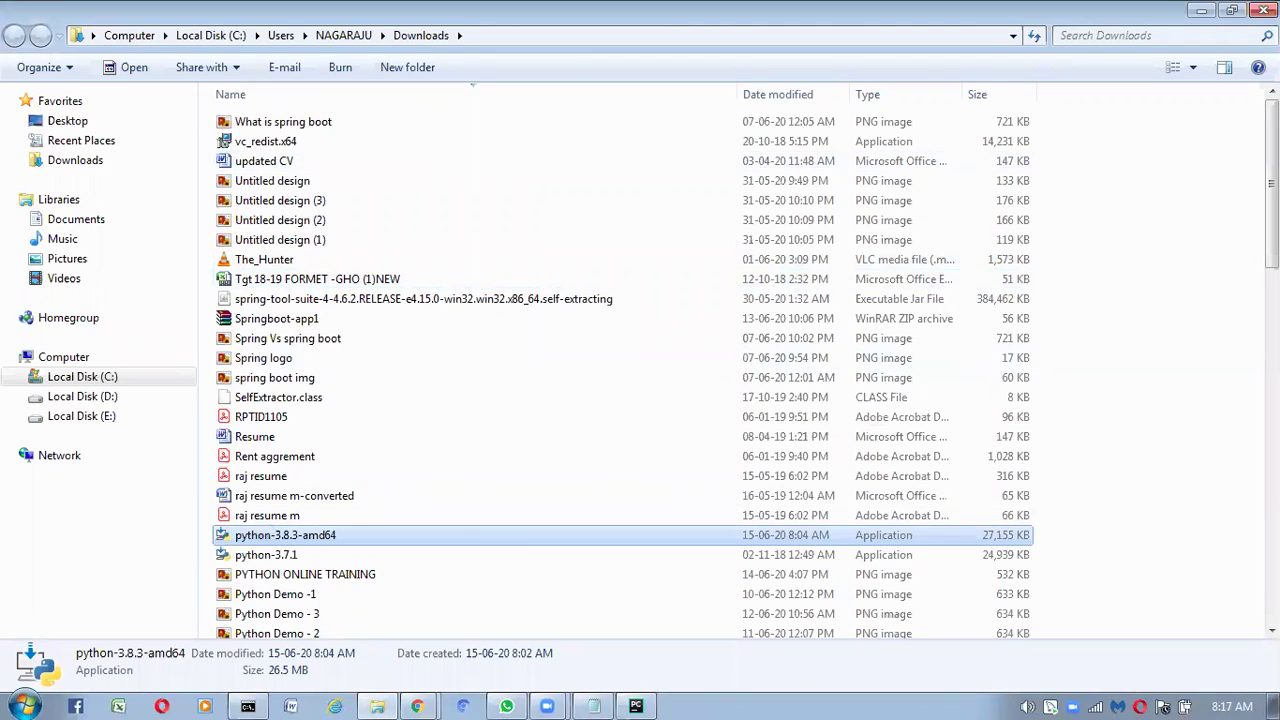
{"action": "left_click", "coordinate": [1264, 10]}
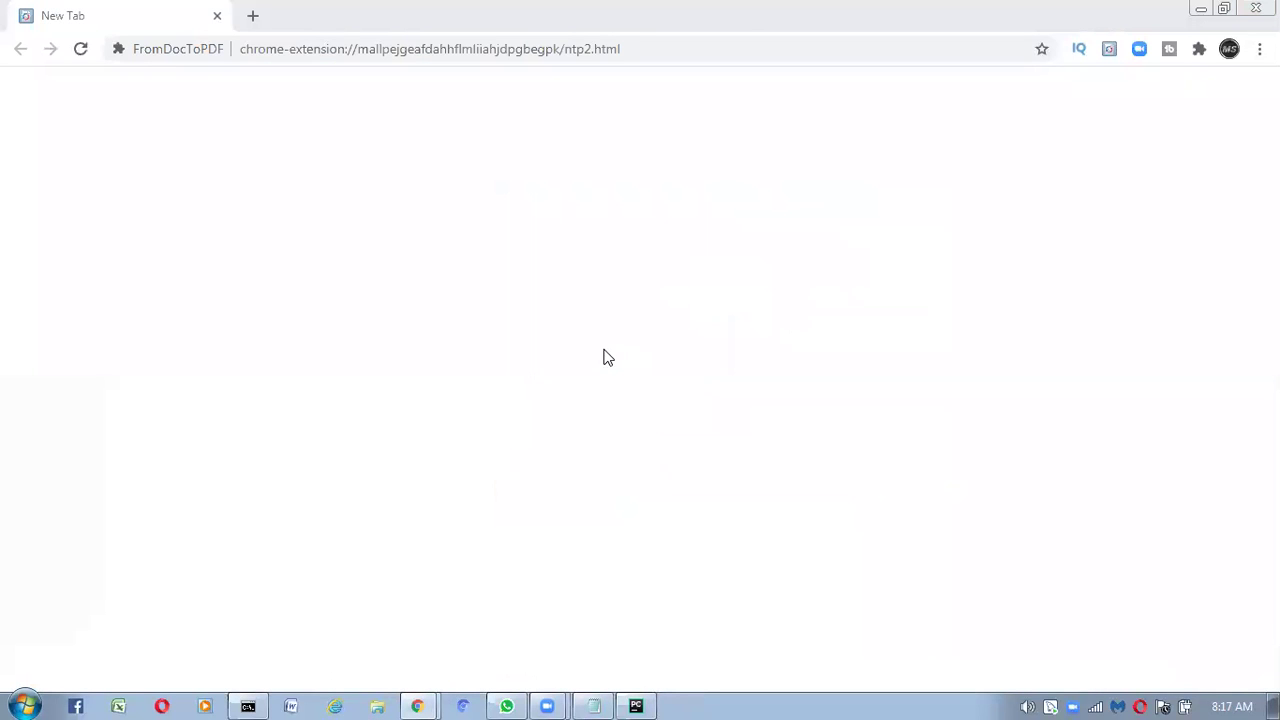
{"action": "left_click", "coordinate": [249, 705]}
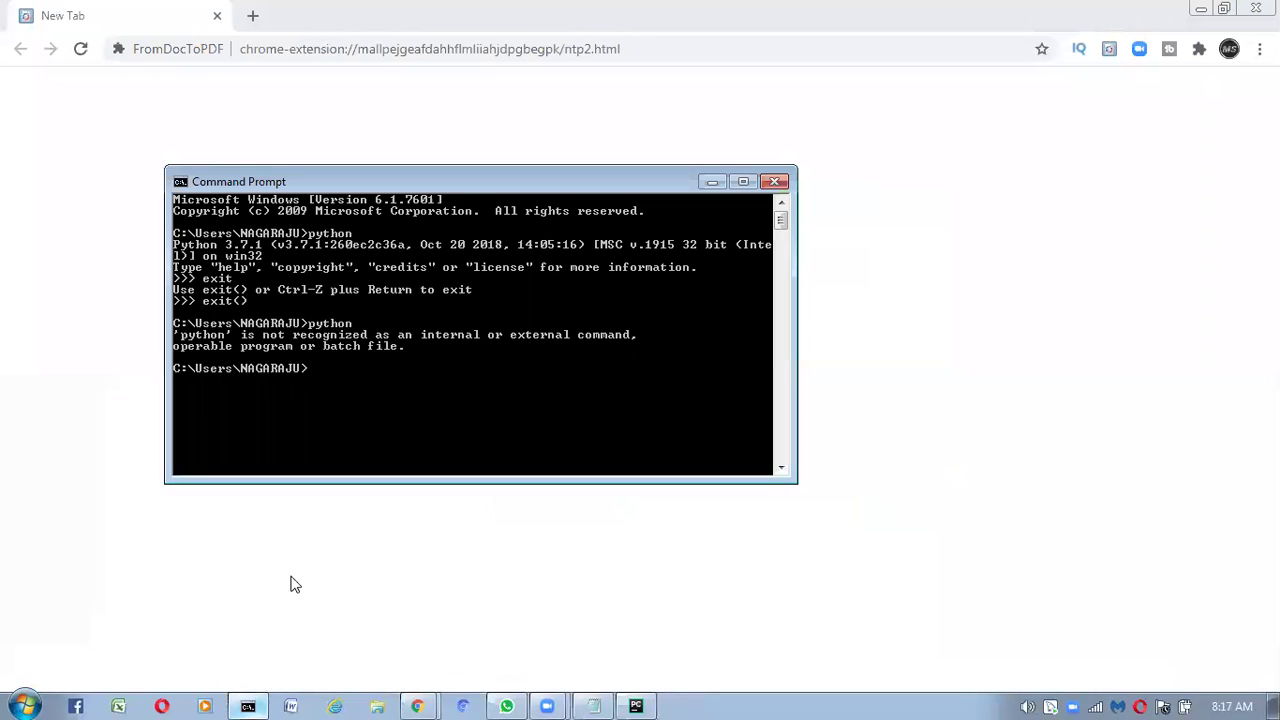
{"action": "left_click", "coordinate": [744, 181]}
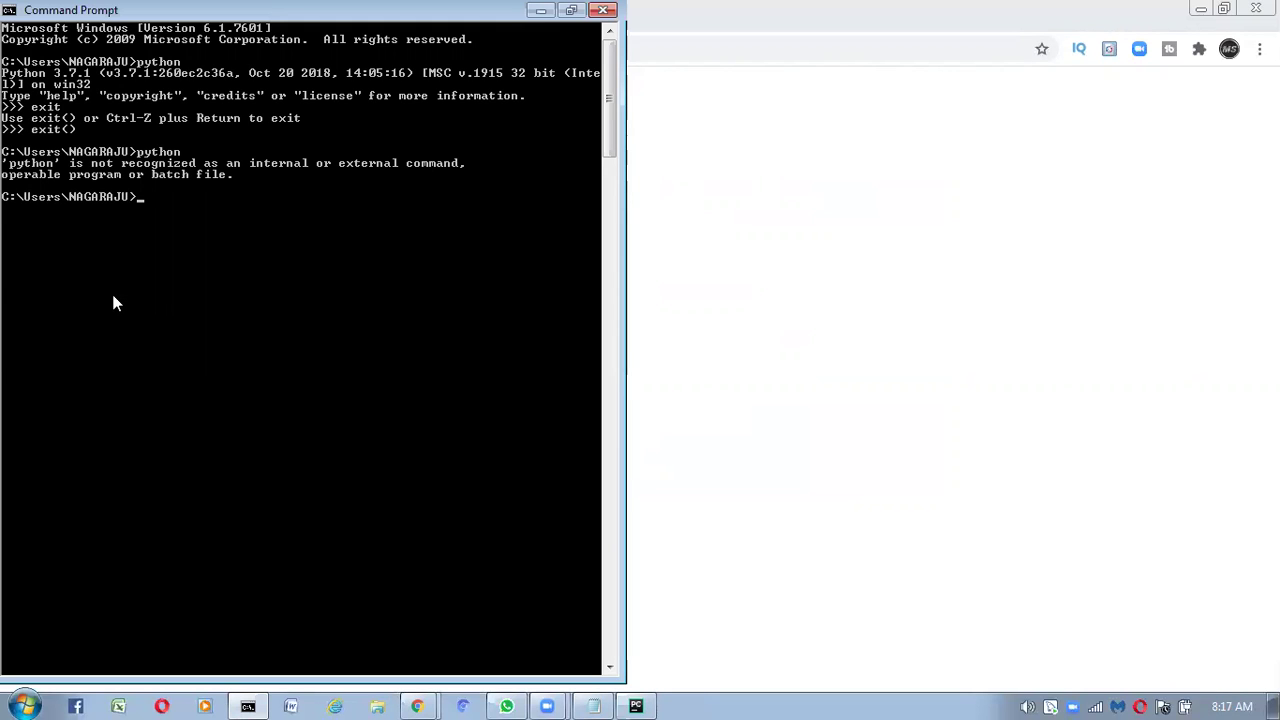
{"action": "type", "text": "python"}
{"action": "key", "text": "Return"}
{"action": "type", "text": "py"}
{"action": "key", "text": "Return"}
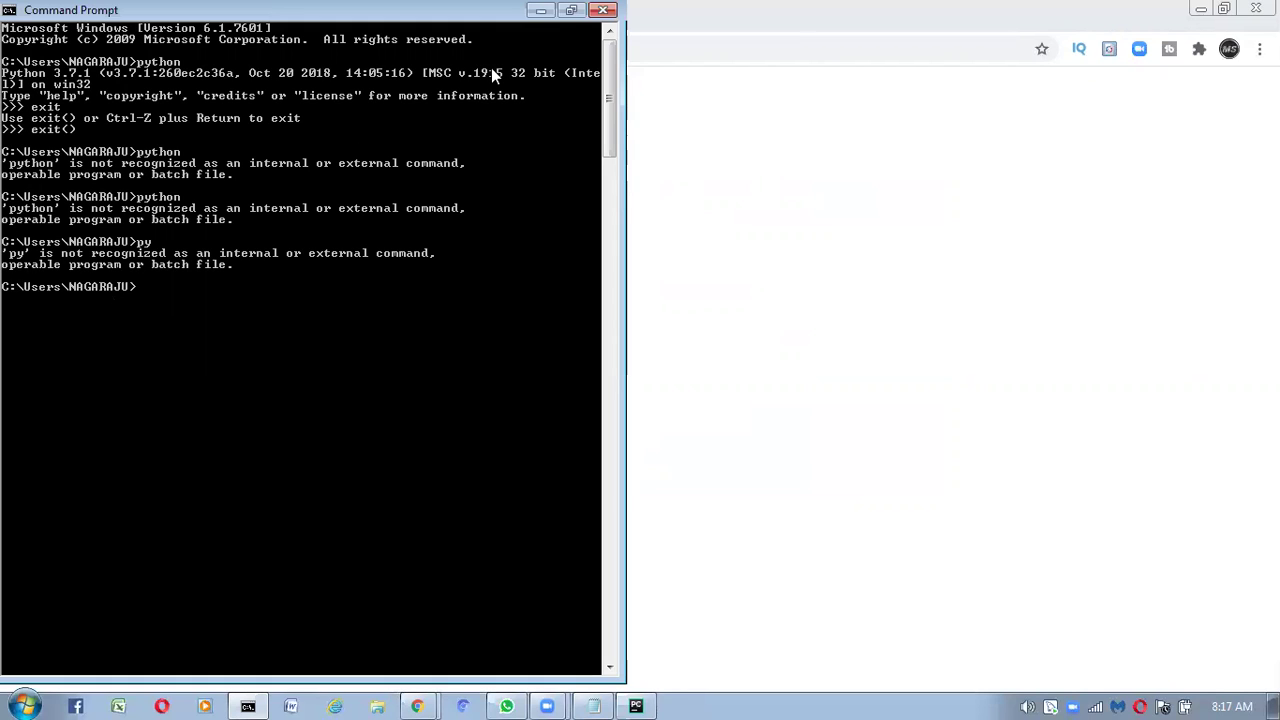
{"action": "left_click", "coordinate": [604, 12]}
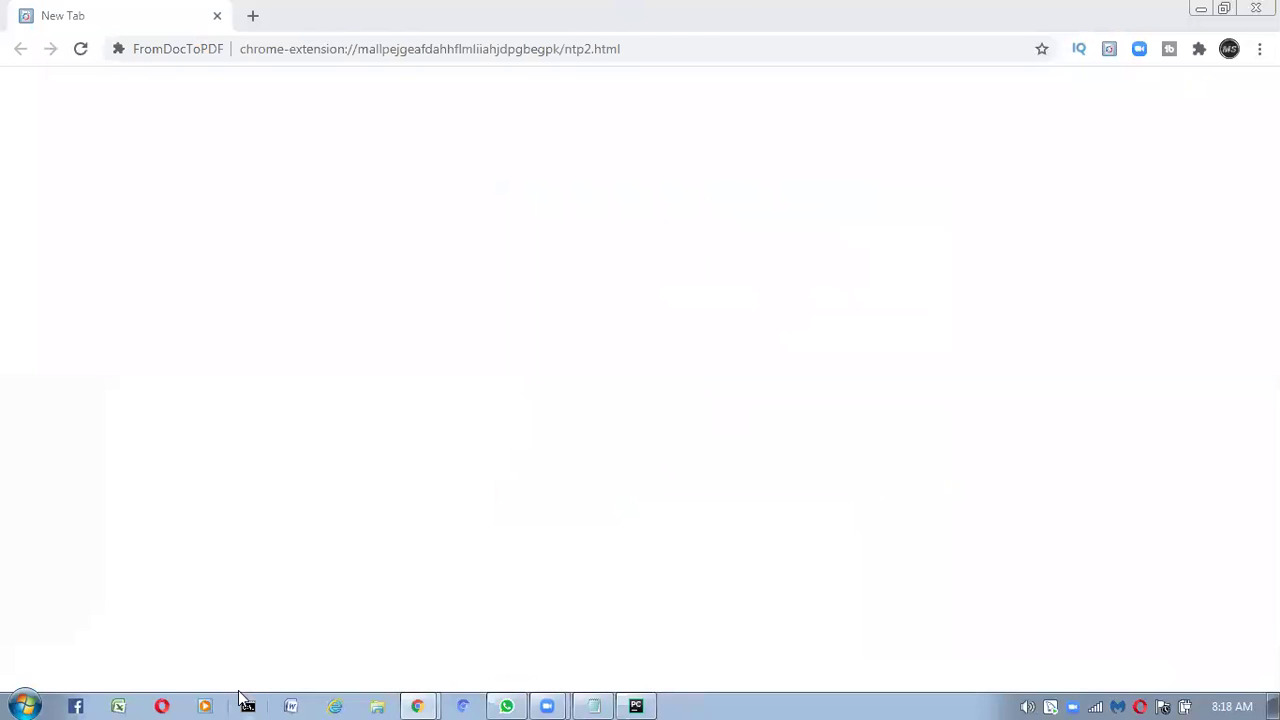
Step: Search 'idle' from the Start menu and launch IDLE (Python 3.8 64-bit)
{"action": "left_click", "coordinate": [24, 706]}
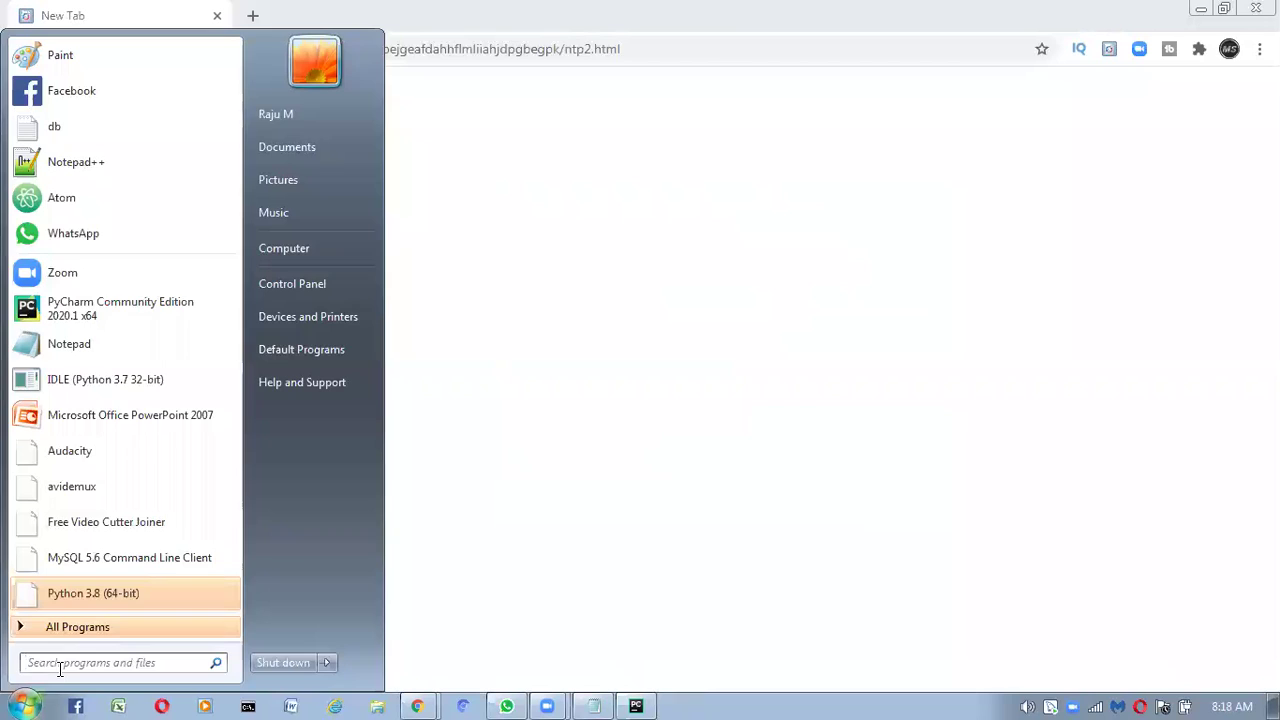
{"action": "type", "text": "idl"}
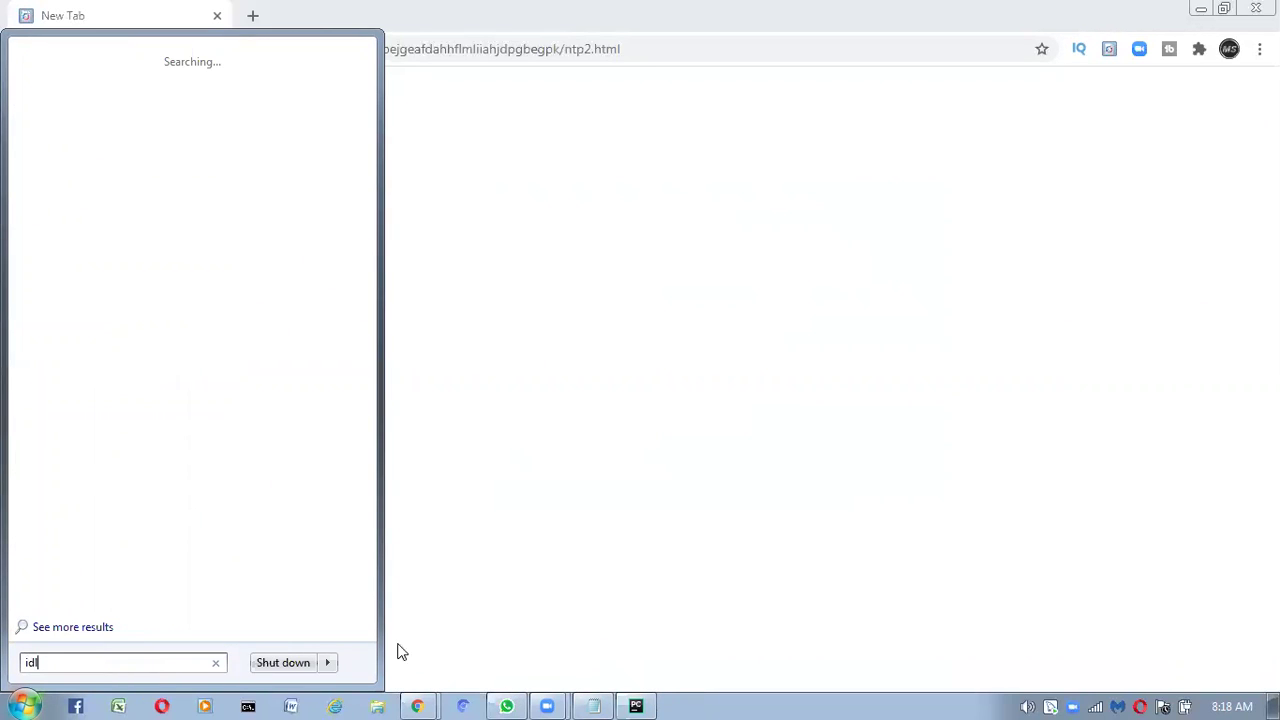
{"action": "type", "text": "e"}
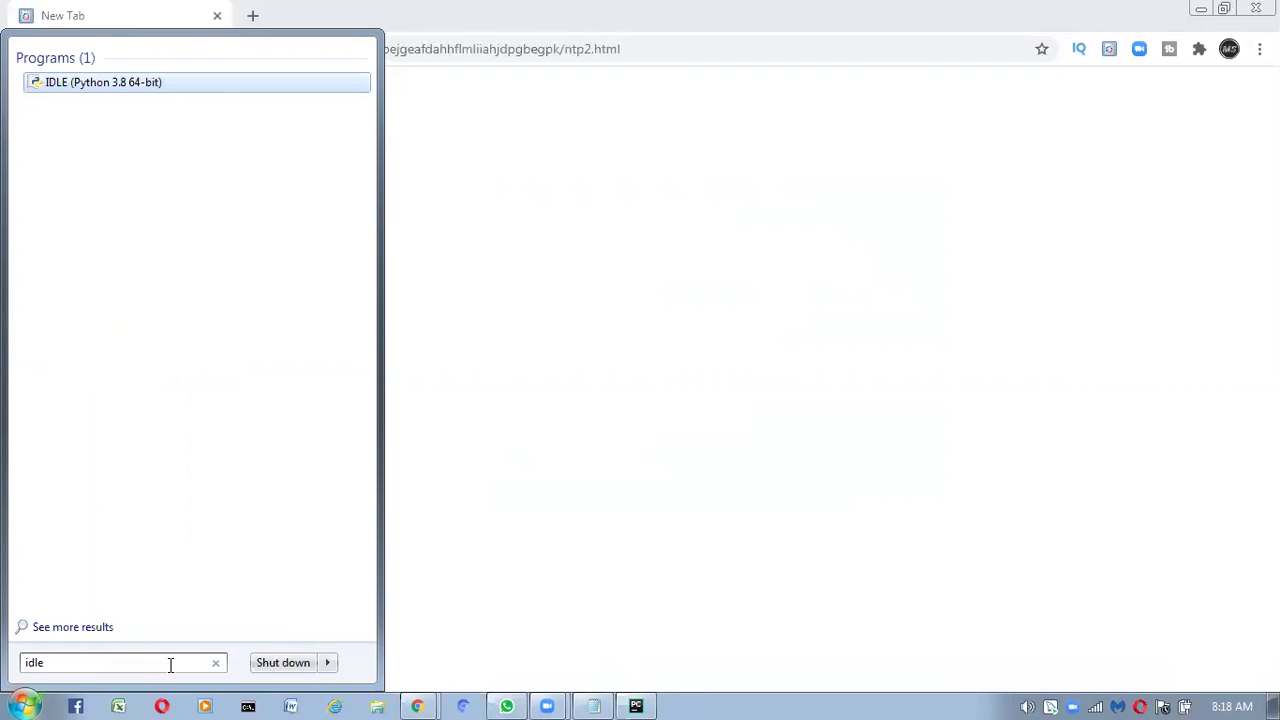
{"action": "left_click", "coordinate": [114, 86]}
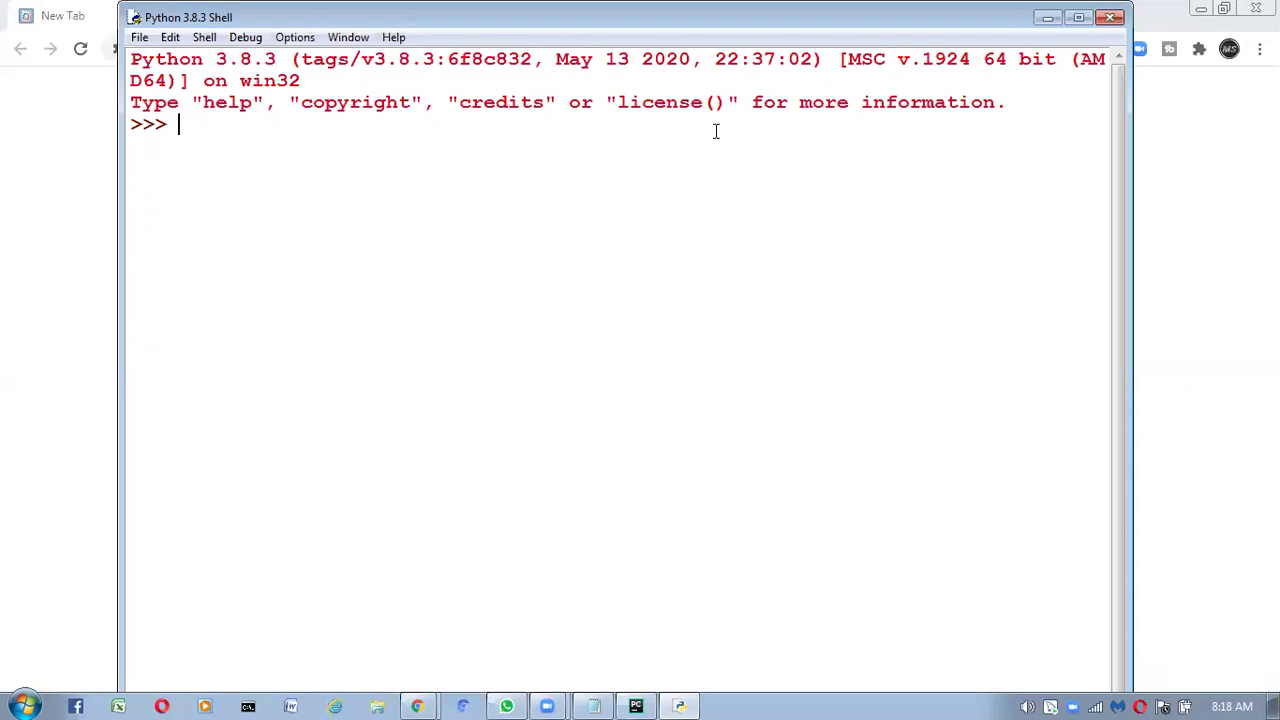
Step: In a new Command Prompt, confirm 'python --version' reports 3.8.3 and start the interpreter
{"action": "left_click", "coordinate": [248, 702]}
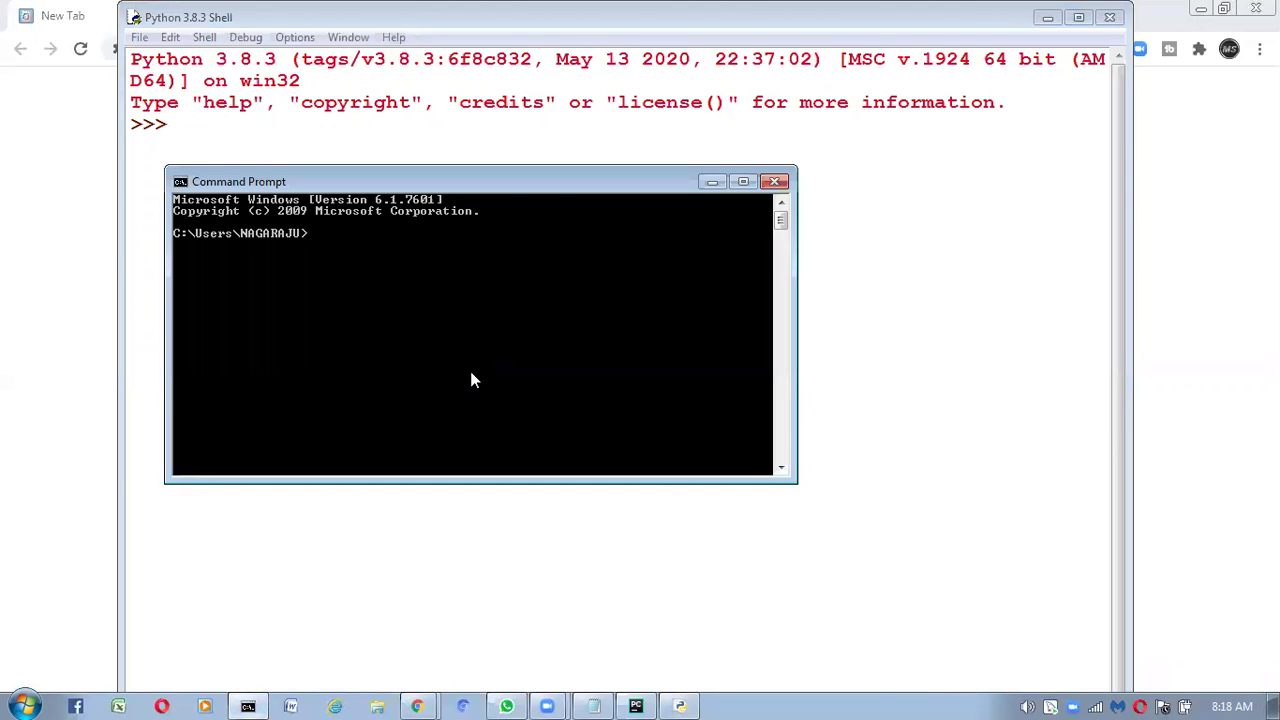
{"action": "type", "text": "python"}
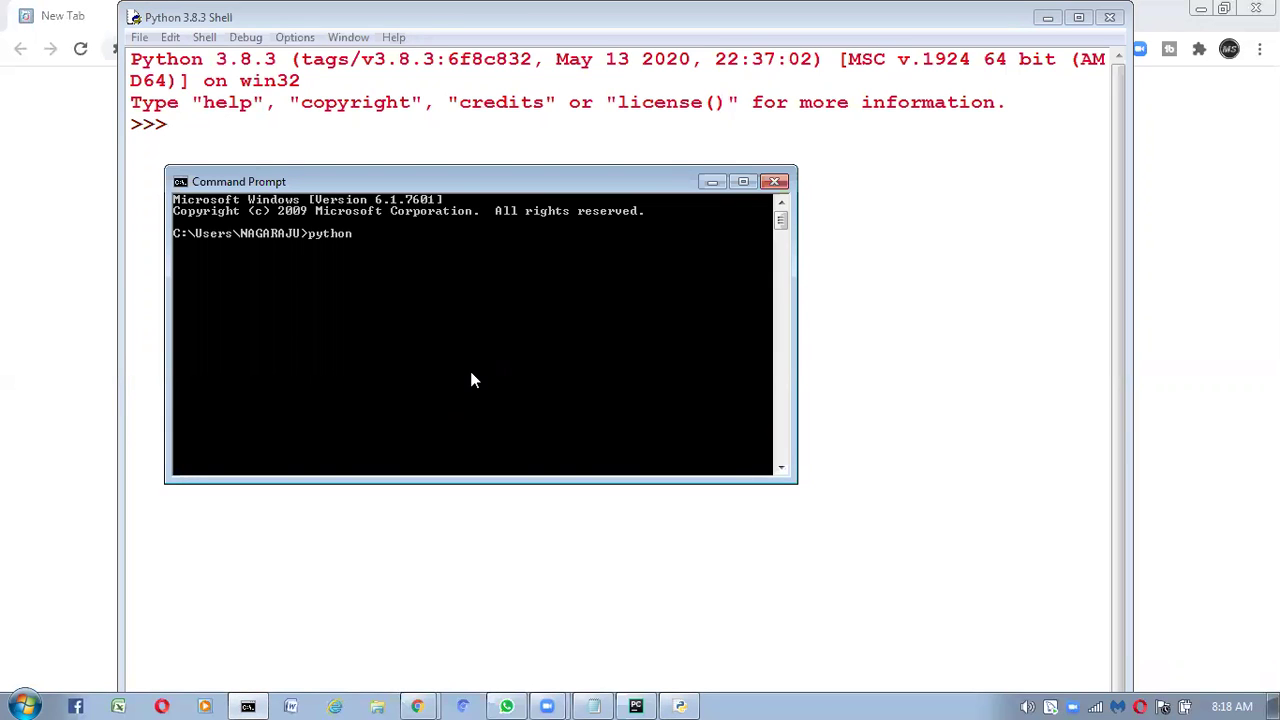
{"action": "type", "text": " --version"}
{"action": "key", "text": "Return"}
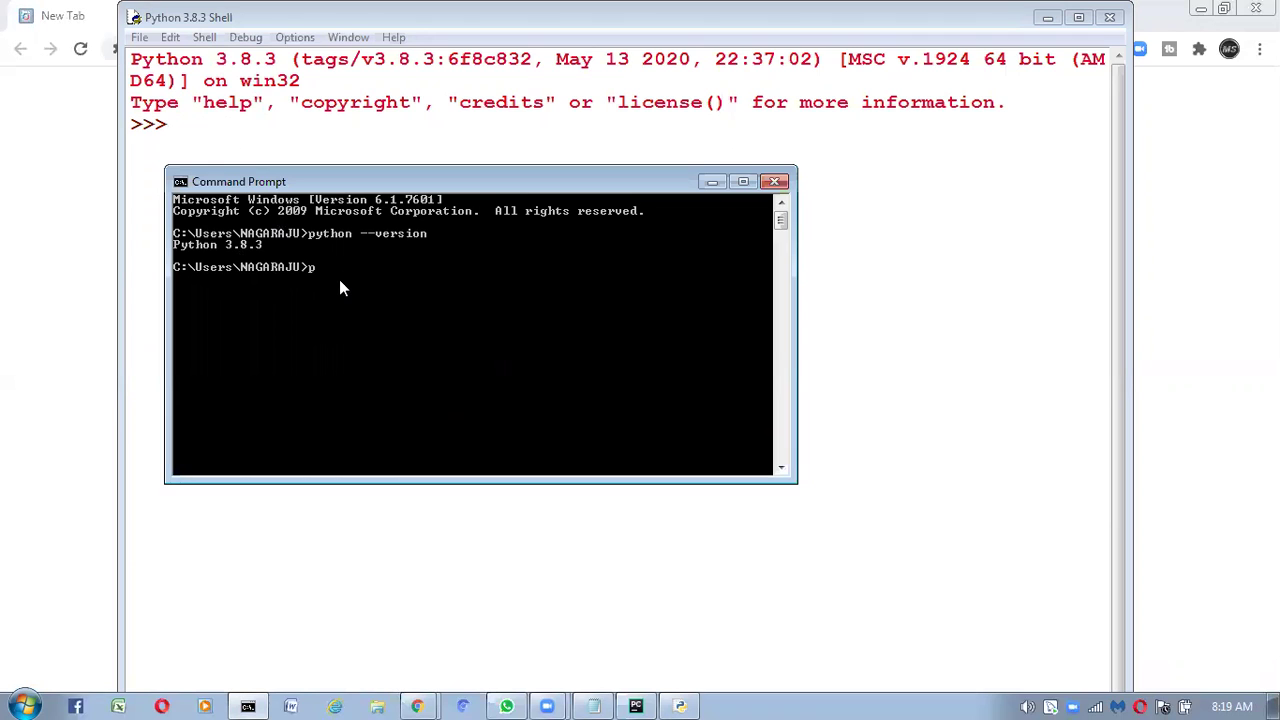
{"action": "key", "text": "Return"}
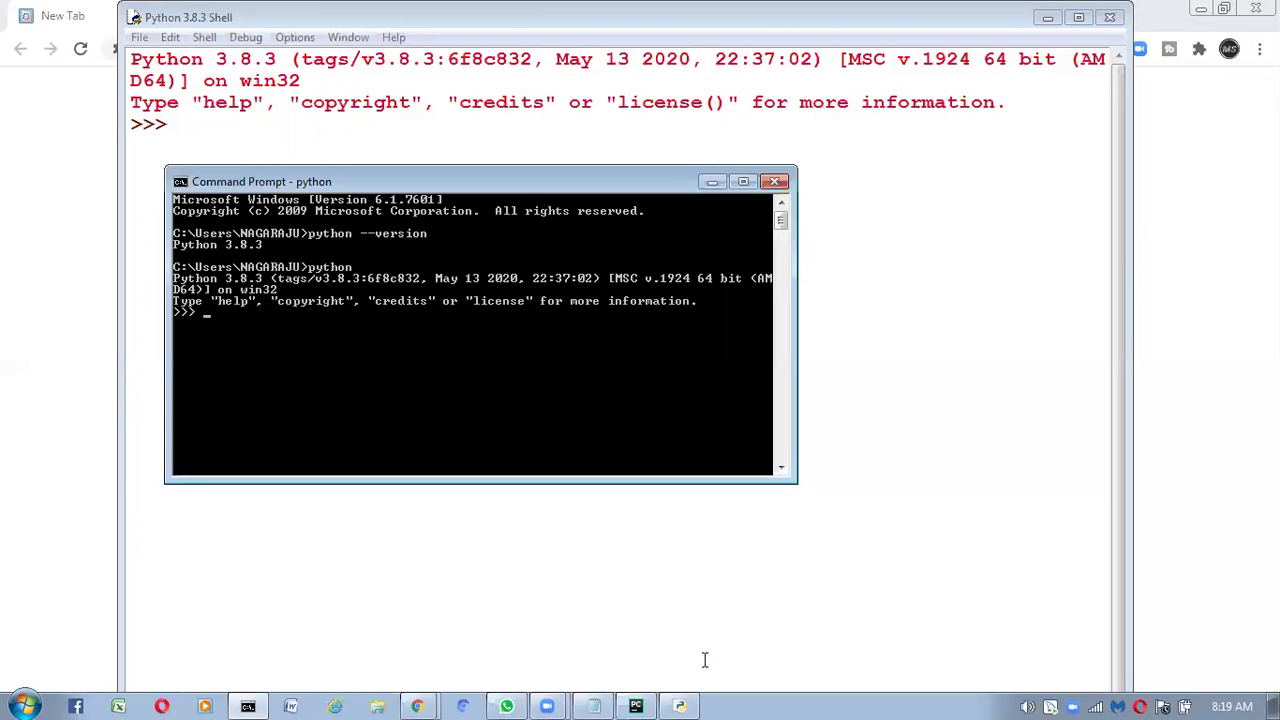
Step: Restore the python-1006 Notepad notes from the taskbar and maximize the window
{"action": "left_click", "coordinate": [597, 703]}
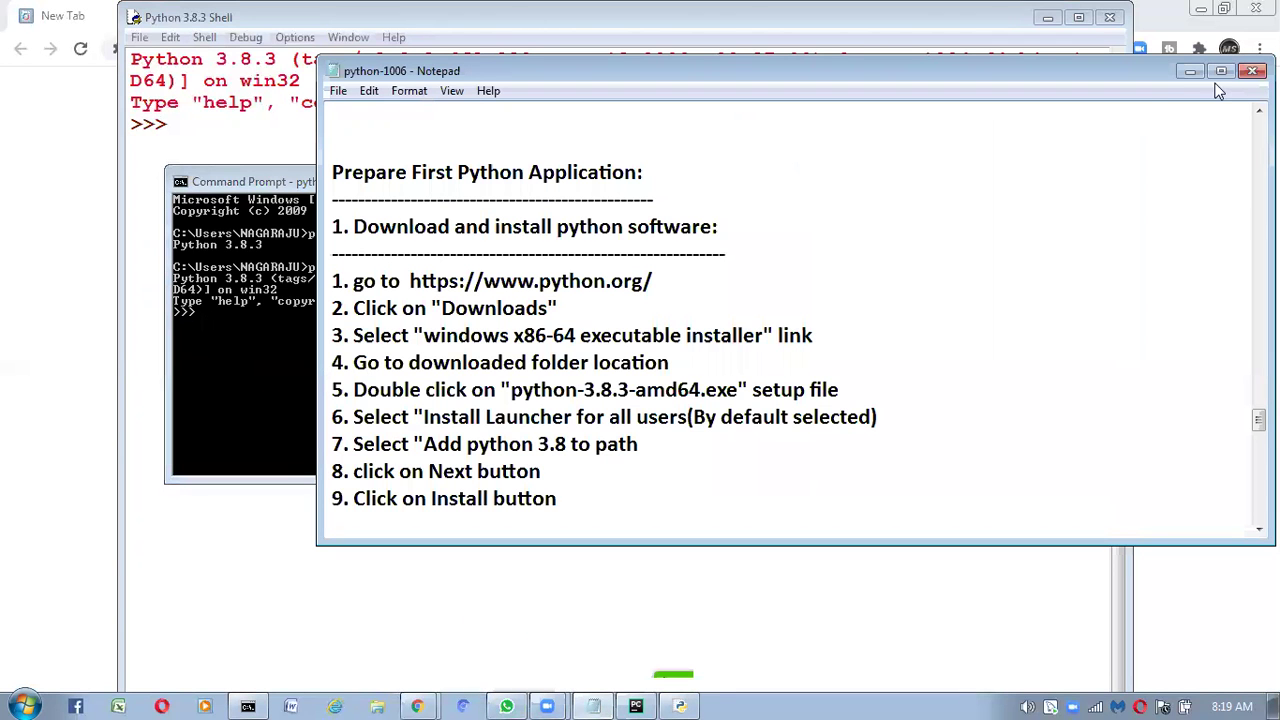
{"action": "left_click", "coordinate": [1220, 72]}
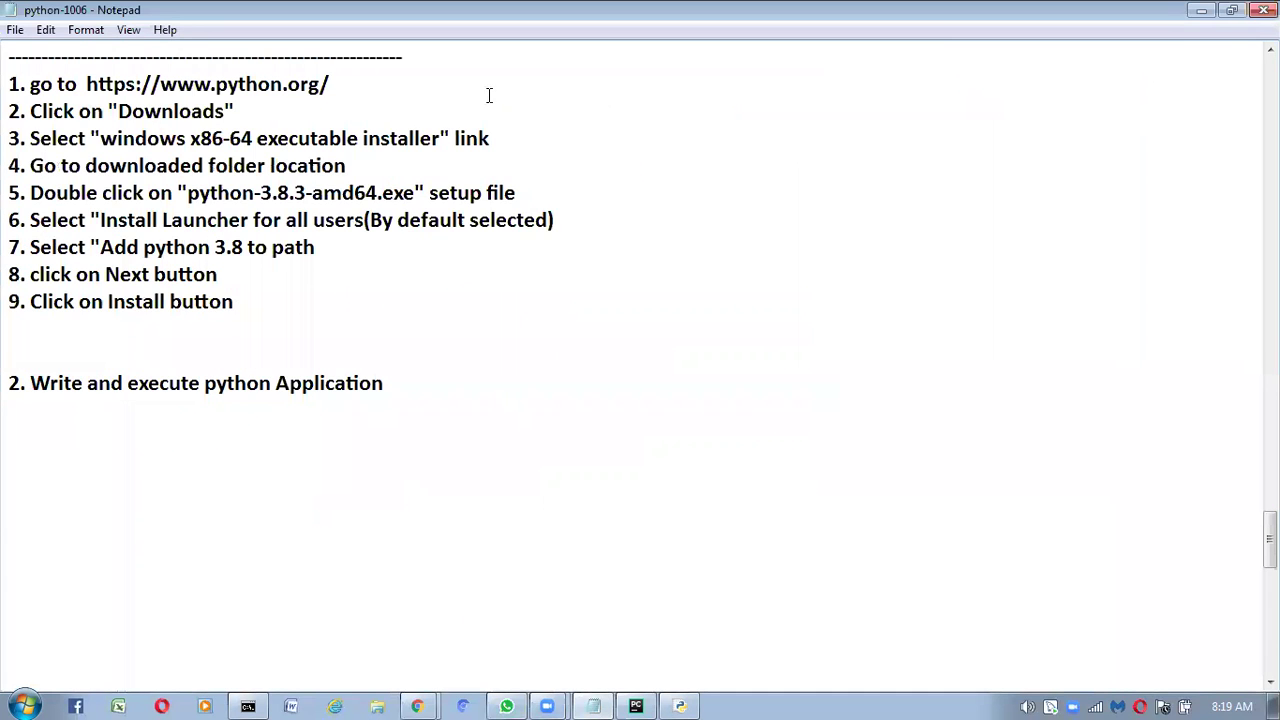
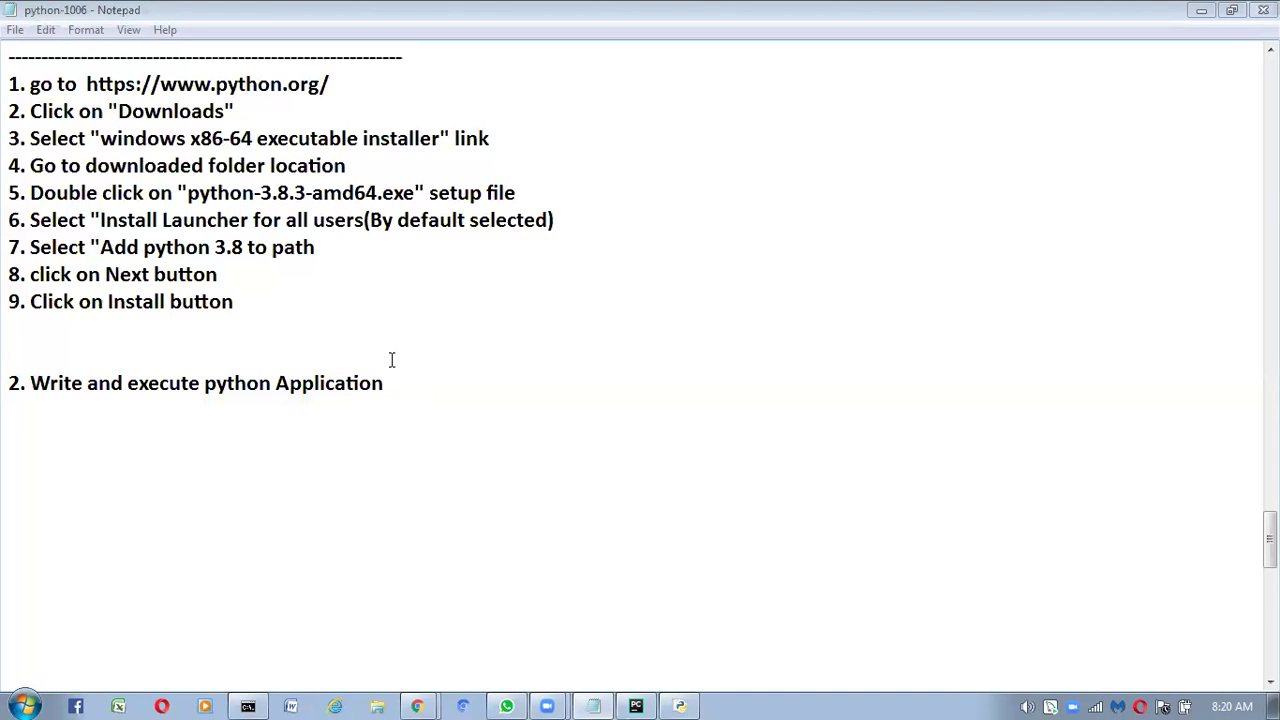
Step: Add a colon and a dashed underline to the 'Application' heading
{"action": "left_click", "coordinate": [387, 386]}
{"action": "type", "text": ":"}
{"action": "key", "text": "Return"}
{"action": "type", "text": "----------------------------------------------------------------"}
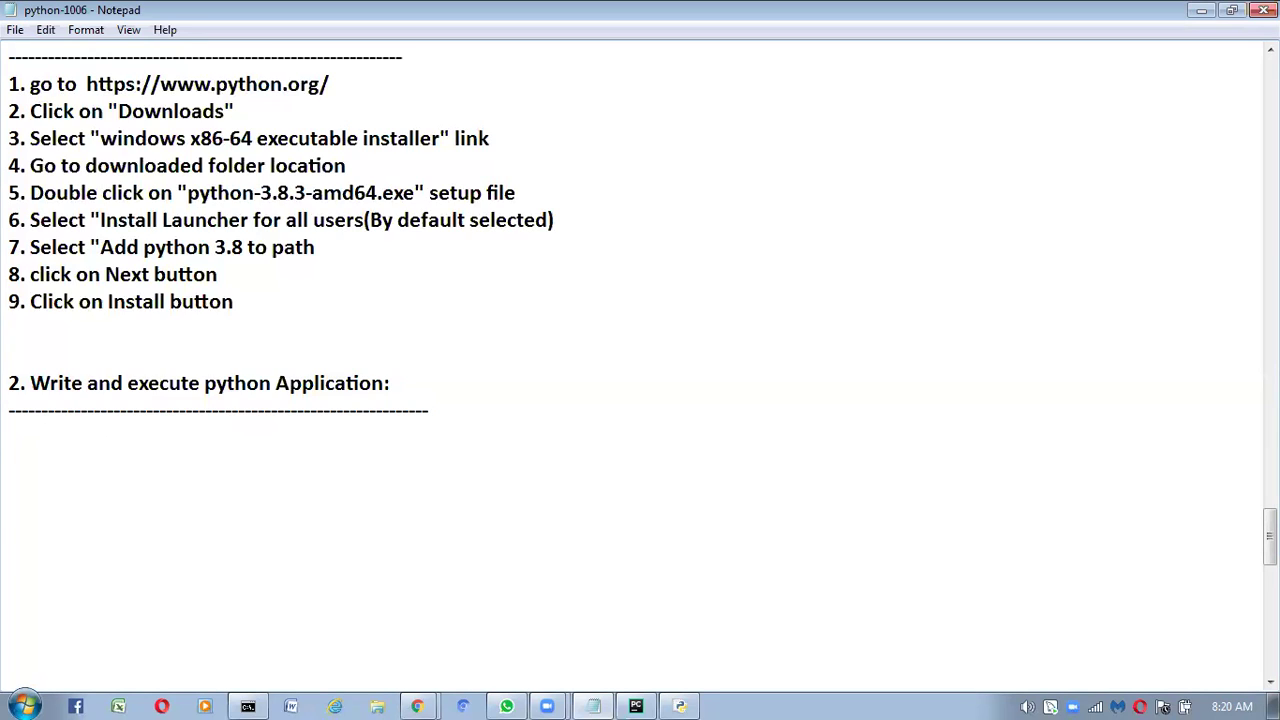
Step: Write method 'a) By using Python provided IDLE(Integrated development and Learning environment)'
{"action": "type", "text": "a) By using "}
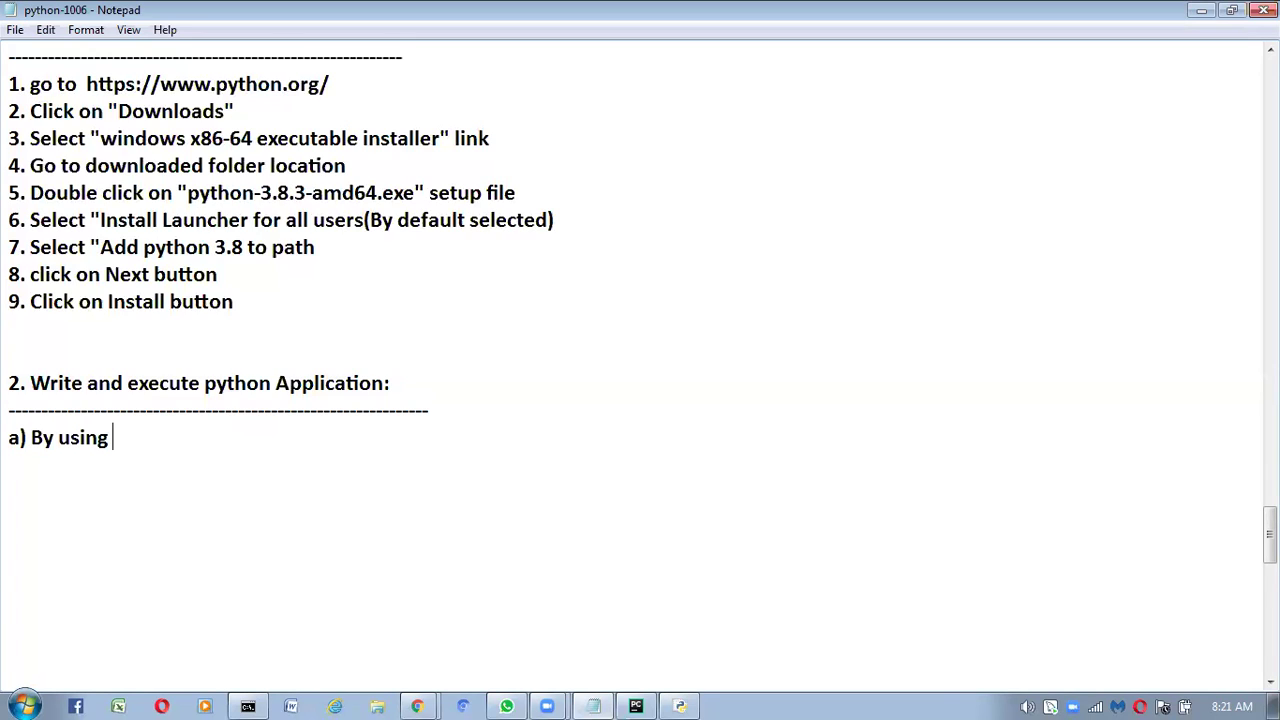
{"action": "type", "text": "Python p"}
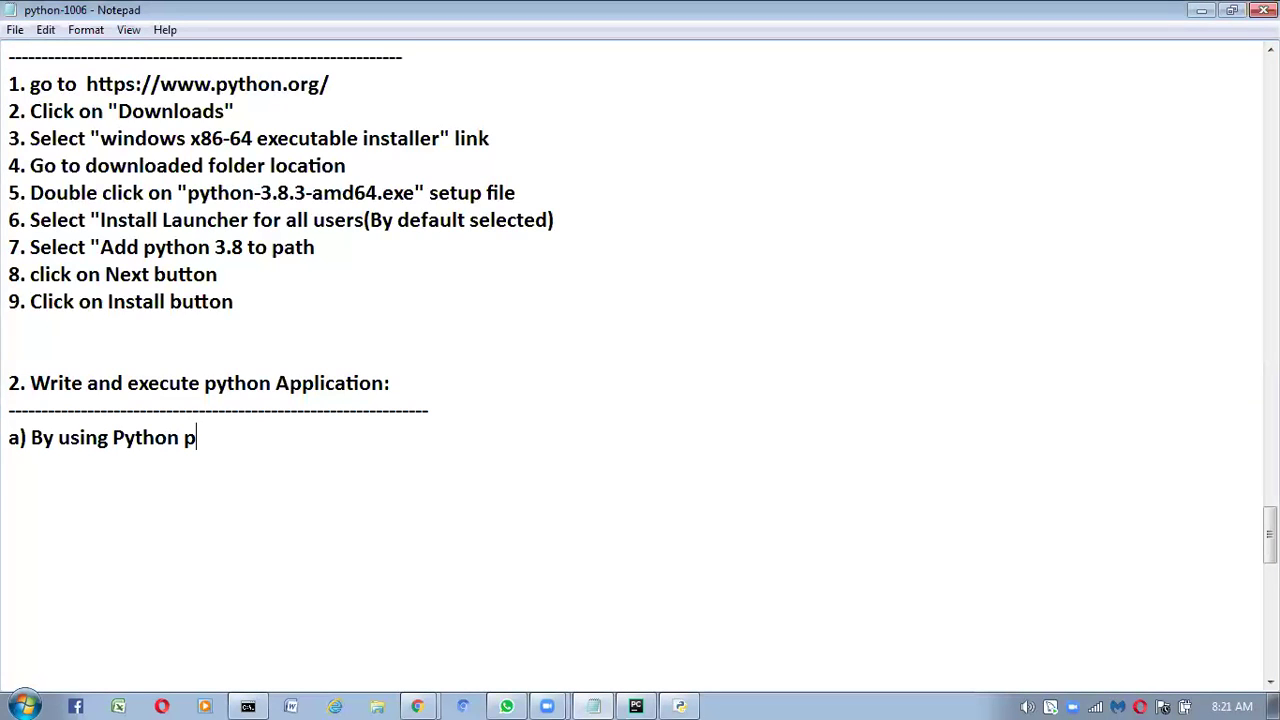
{"action": "type", "text": "rovided "}
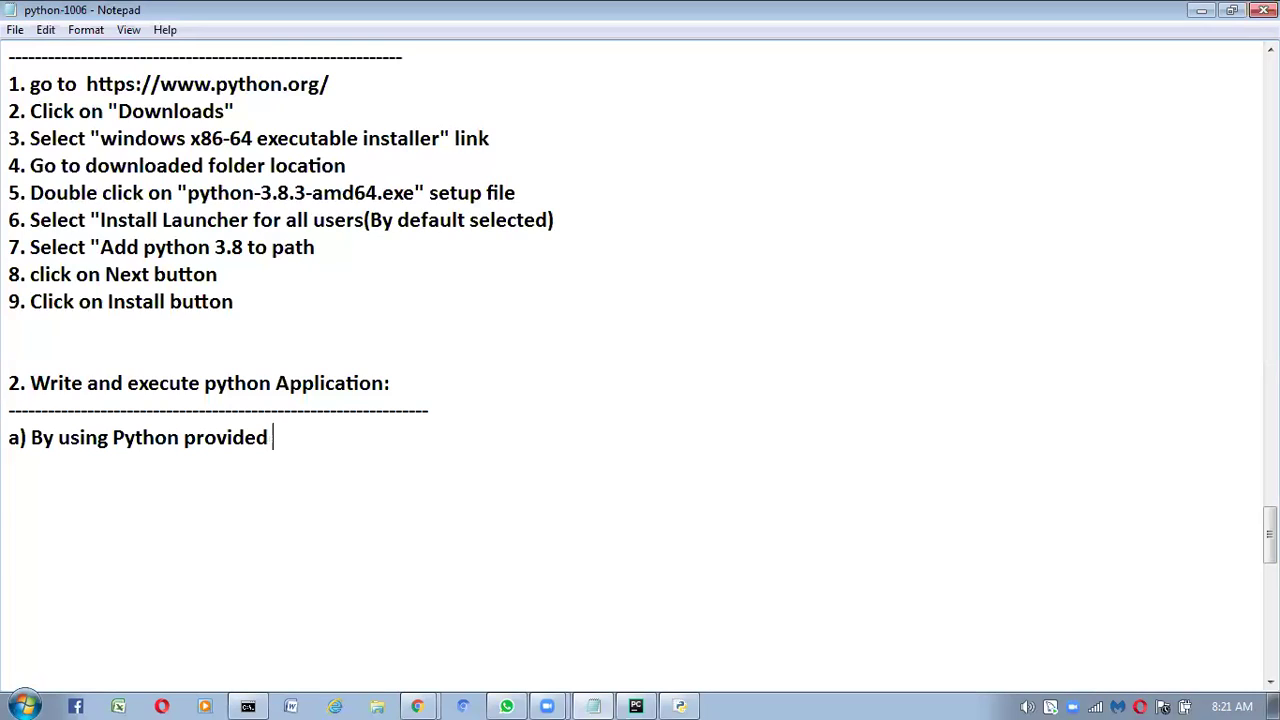
{"action": "type", "text": "IDLE"}
{"action": "type", "text": "("}
{"action": "type", "text": "Integrated development and L"}
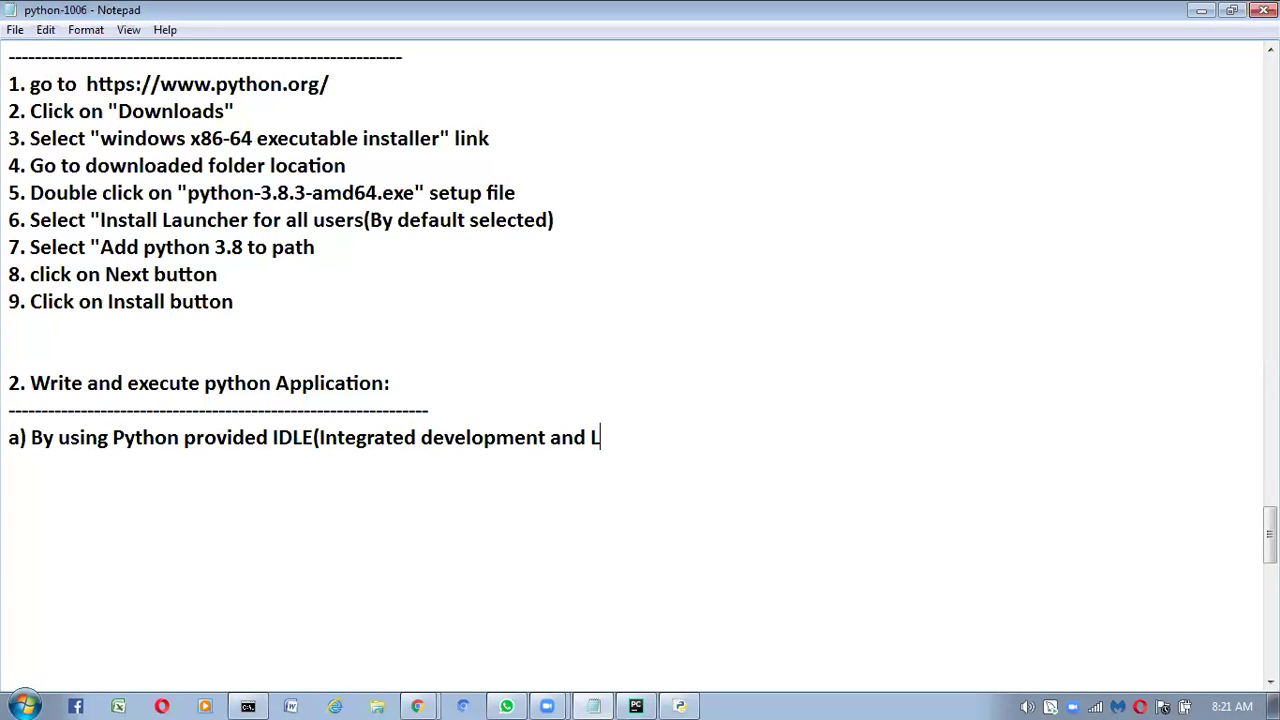
{"action": "type", "text": "earning "}
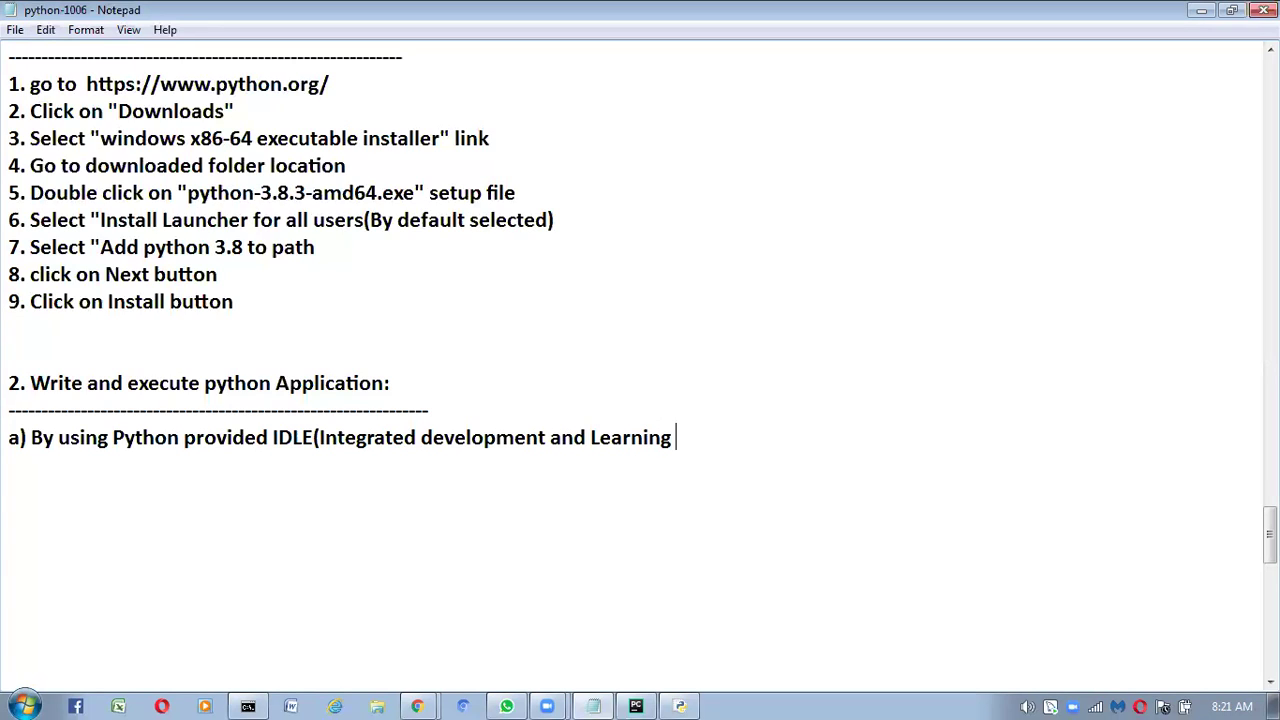
{"action": "type", "text": "environment"}
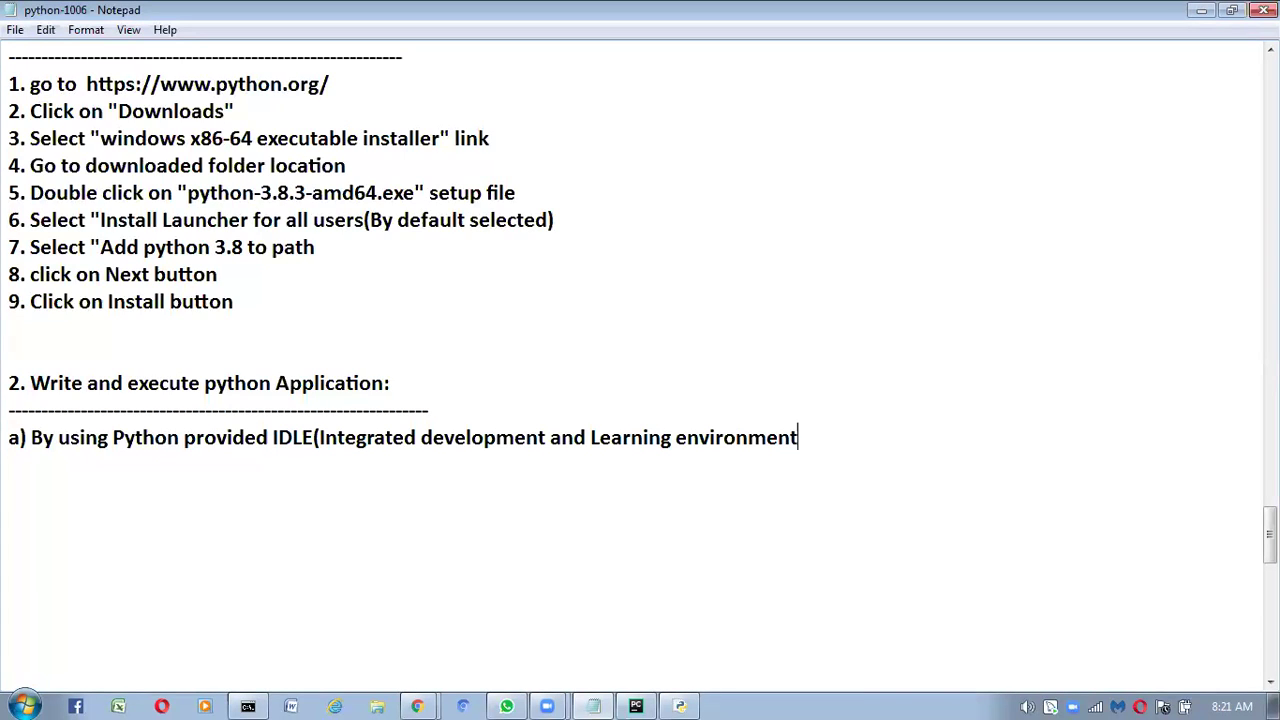
{"action": "type", "text": ")"}
Step: Add method 'b)By using Python shell in command prompt' on a new line
{"action": "key", "text": "Return"}
{"action": "type", "text": "b)"}
{"action": "type", "text": "By using Pytho"}
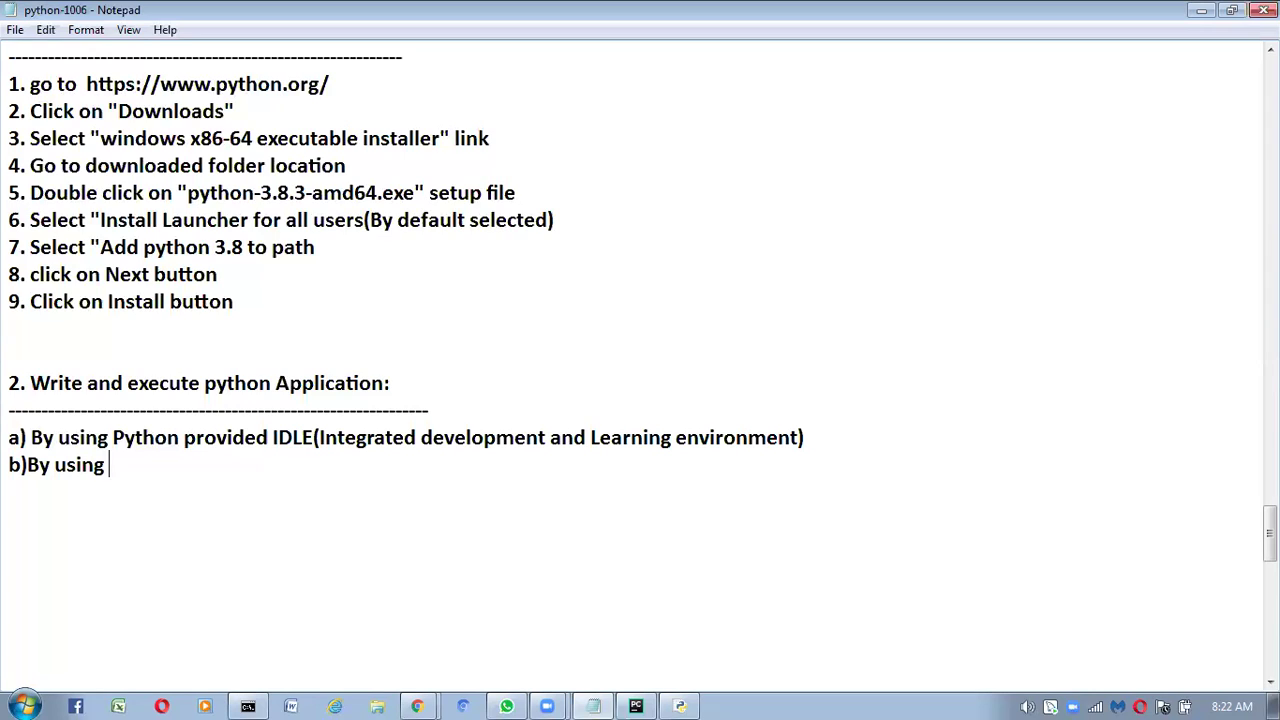
{"action": "type", "text": "n shell i"}
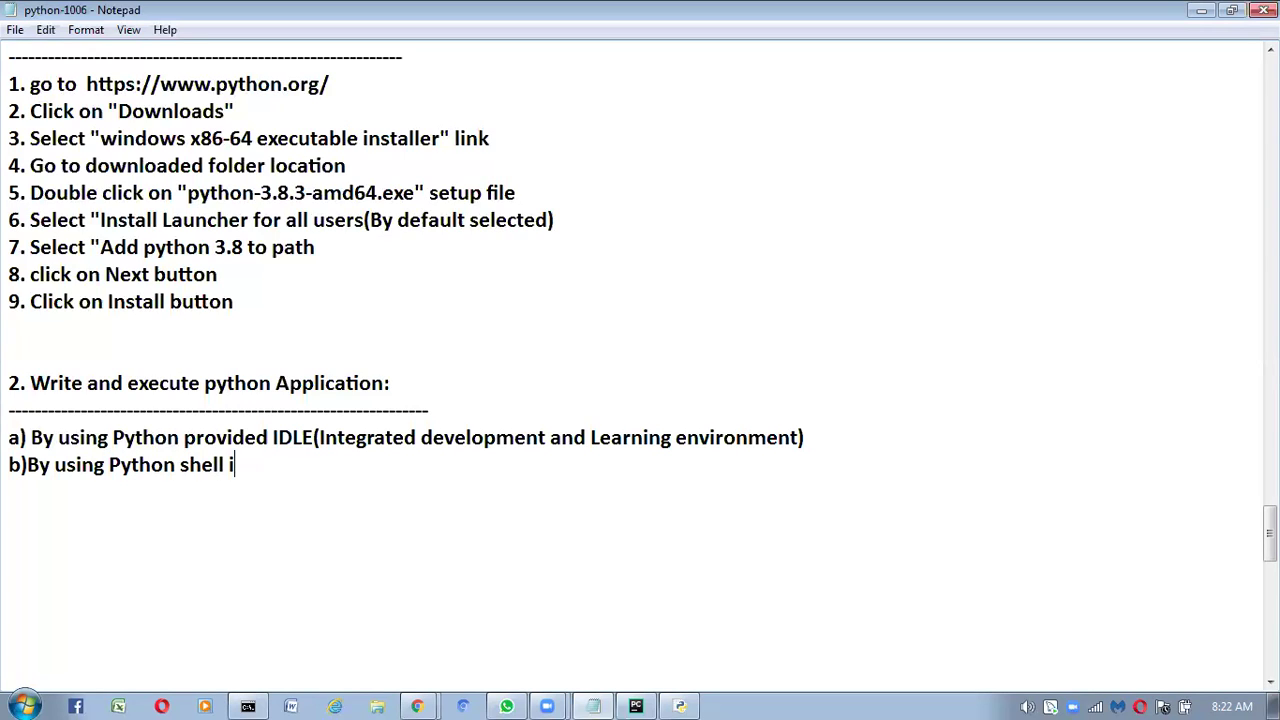
{"action": "type", "text": "n command pro"}
{"action": "type", "text": "mpt"}
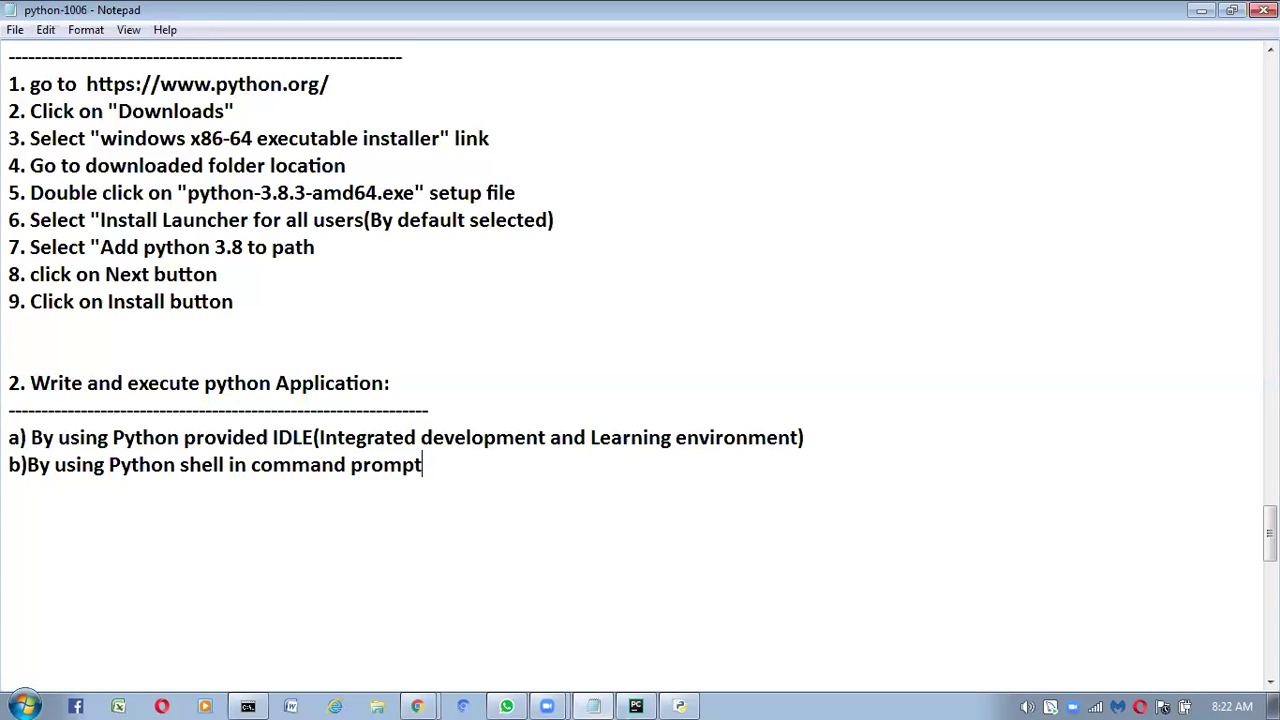
Step: Add method 'c)By using Notepad++ or Editplus some other editors', correcting the typos
{"action": "key", "text": "Return"}
{"action": "type", "text": "c)By usi"}
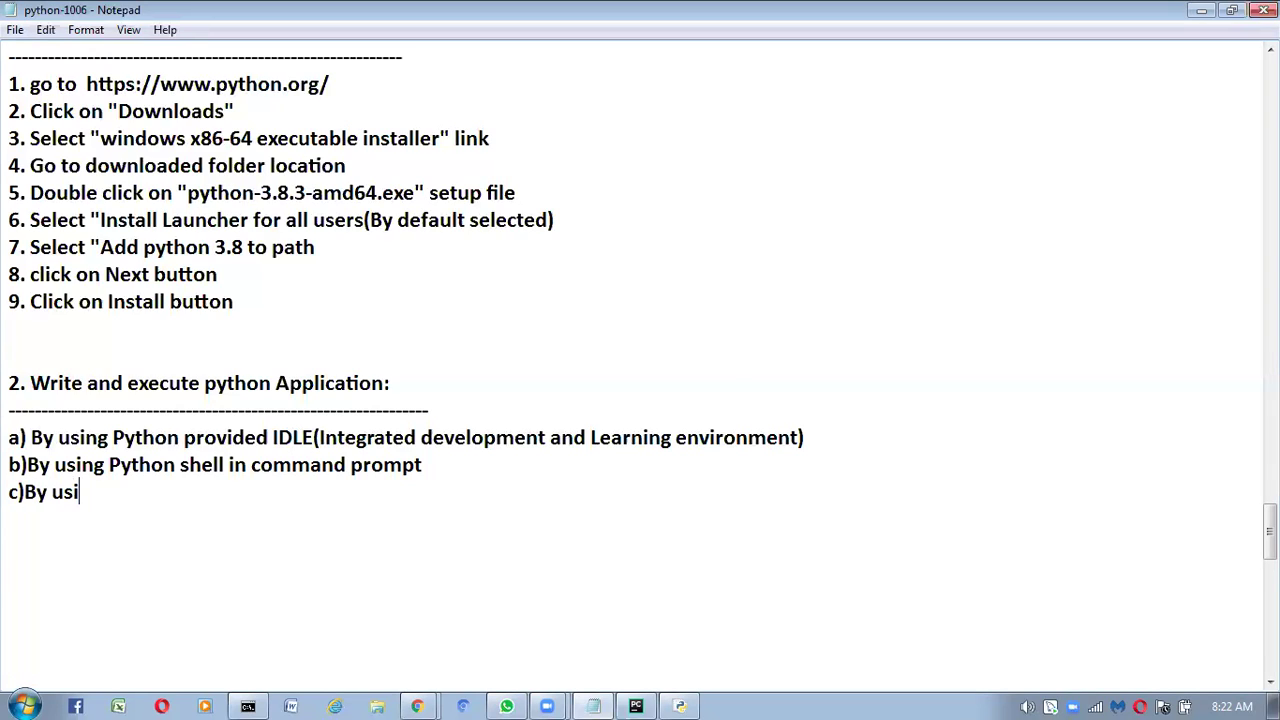
{"action": "type", "text": "ng Notepad+"}
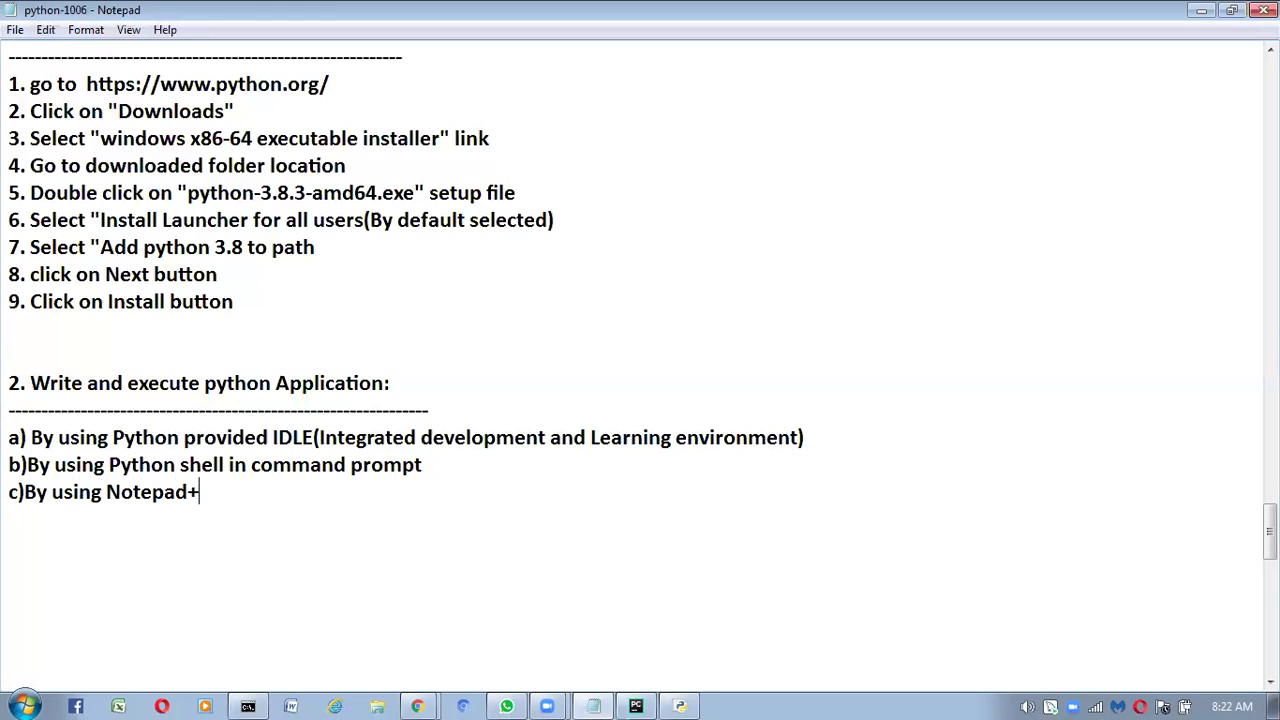
{"action": "type", "text": "+ or"}
{"action": "type", "text": " Edd"}
{"action": "type", "text": "it"}
{"action": "key", "text": "BackSpace"}
{"action": "key", "text": "BackSpace"}
{"action": "key", "text": "BackSpace"}
{"action": "type", "text": "itplus"}
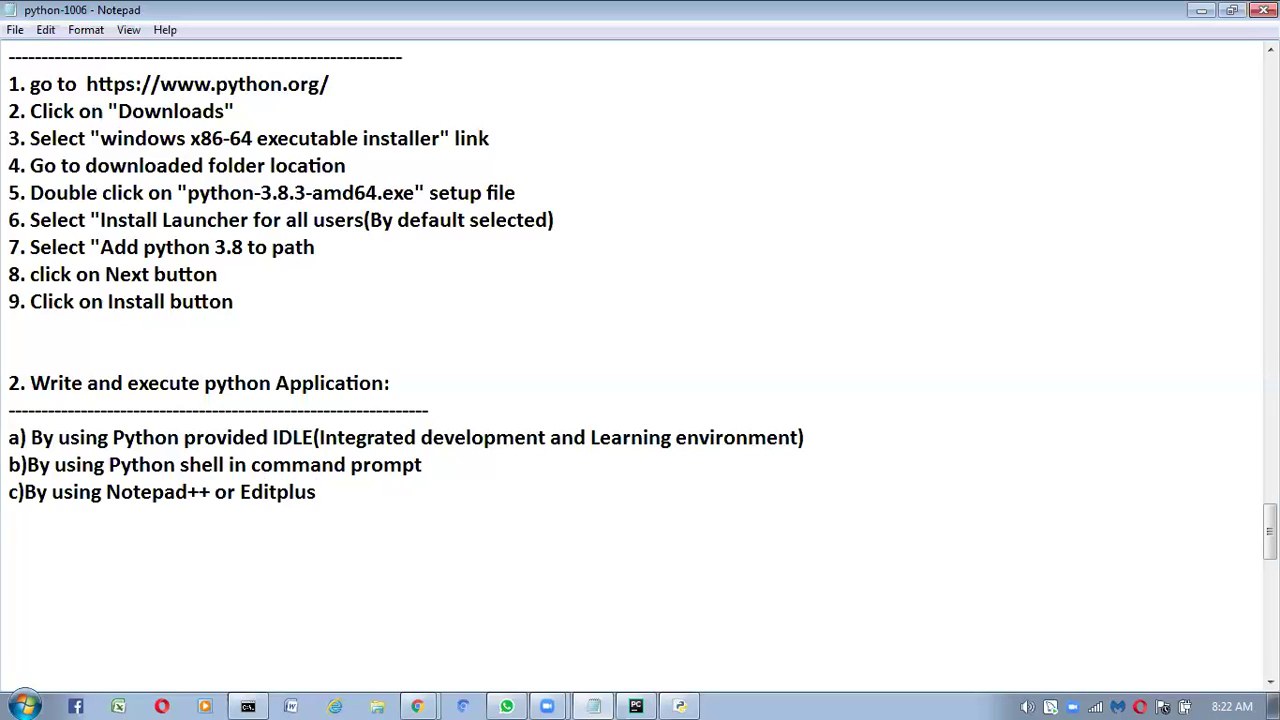
{"action": "type", "text": " some othe"}
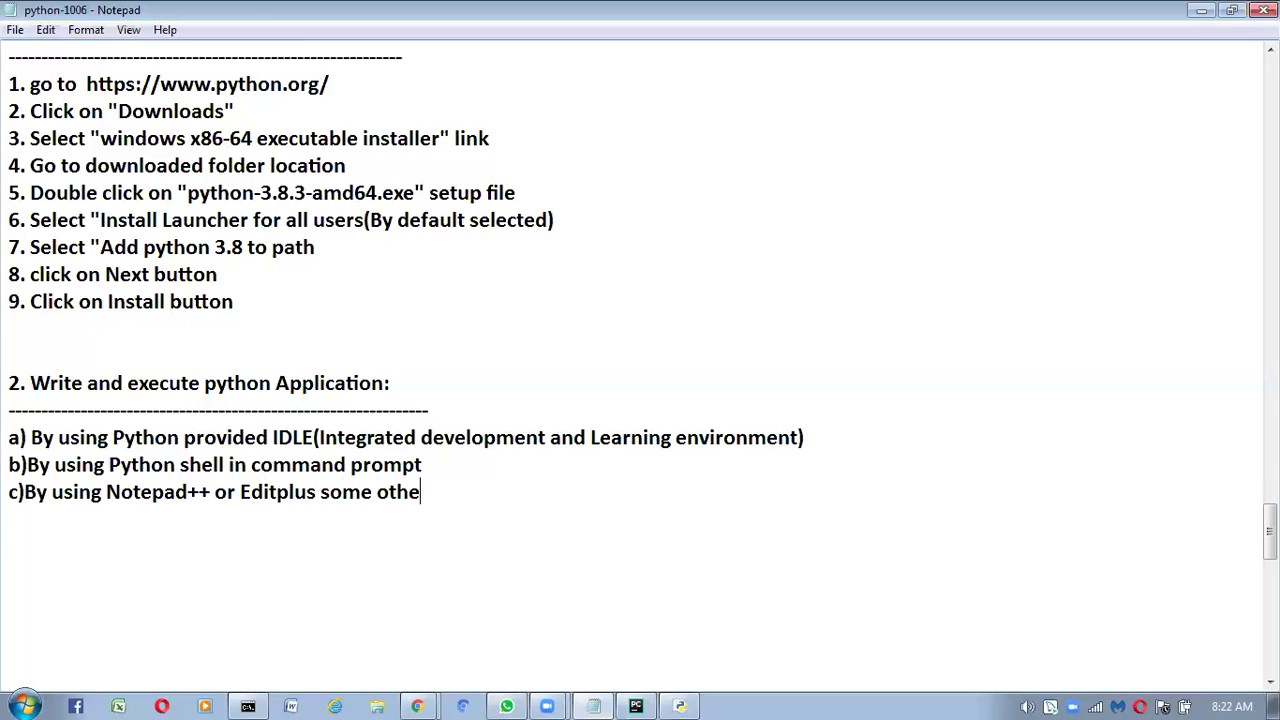
{"action": "type", "text": "r editord"}
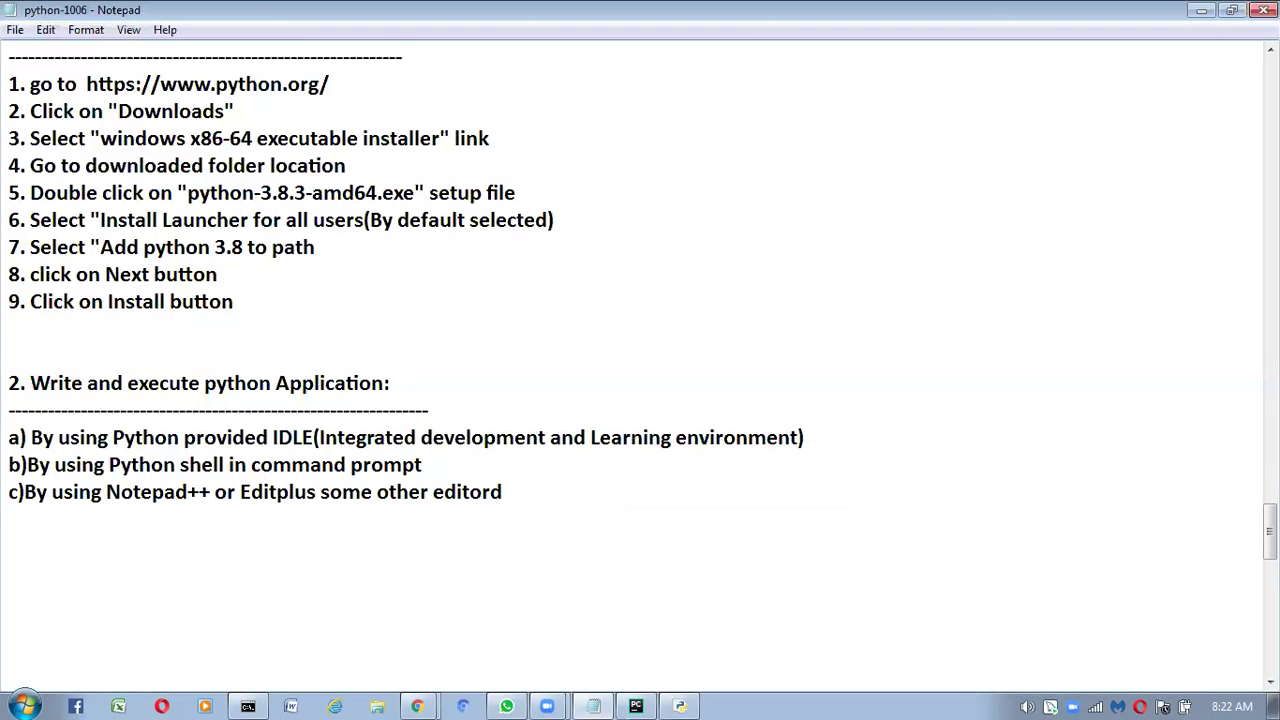
{"action": "key", "text": "BackSpace"}
{"action": "type", "text": "s"}
Step: Begin a new line for method d)
{"action": "key", "text": "Return"}
{"action": "type", "text": "d) N"}
{"action": "key", "text": "BackSpace"}
Step: Complete 'd) By using Pycharm IDE' and add a dashed separator line beneath method a)
{"action": "type", "text": "By using Pych"}
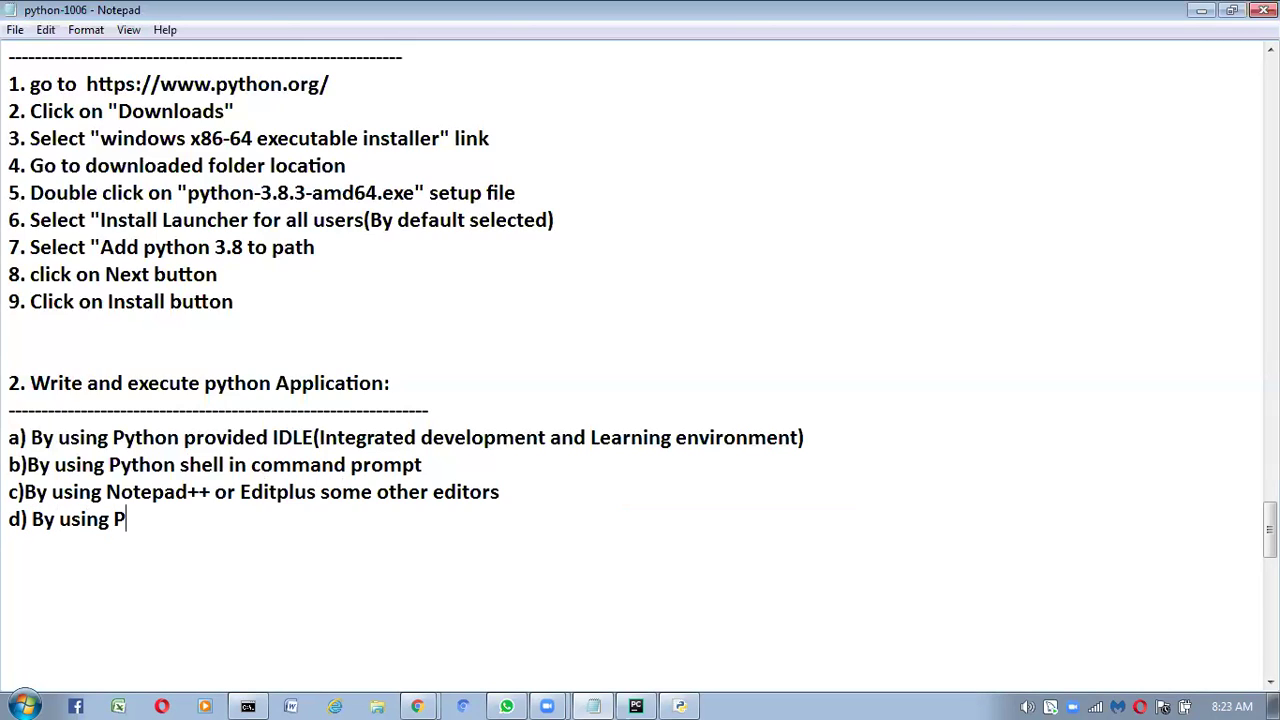
{"action": "type", "text": "arm IDE"}
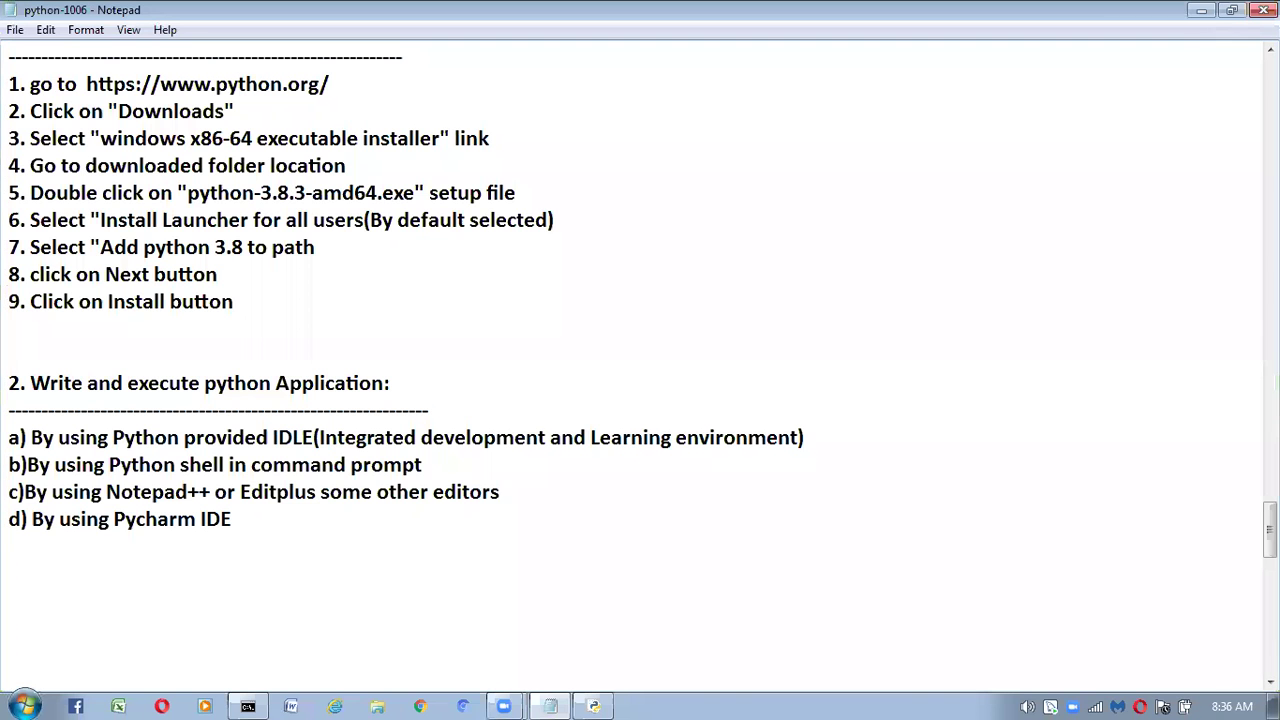
{"action": "key", "text": "Return"}
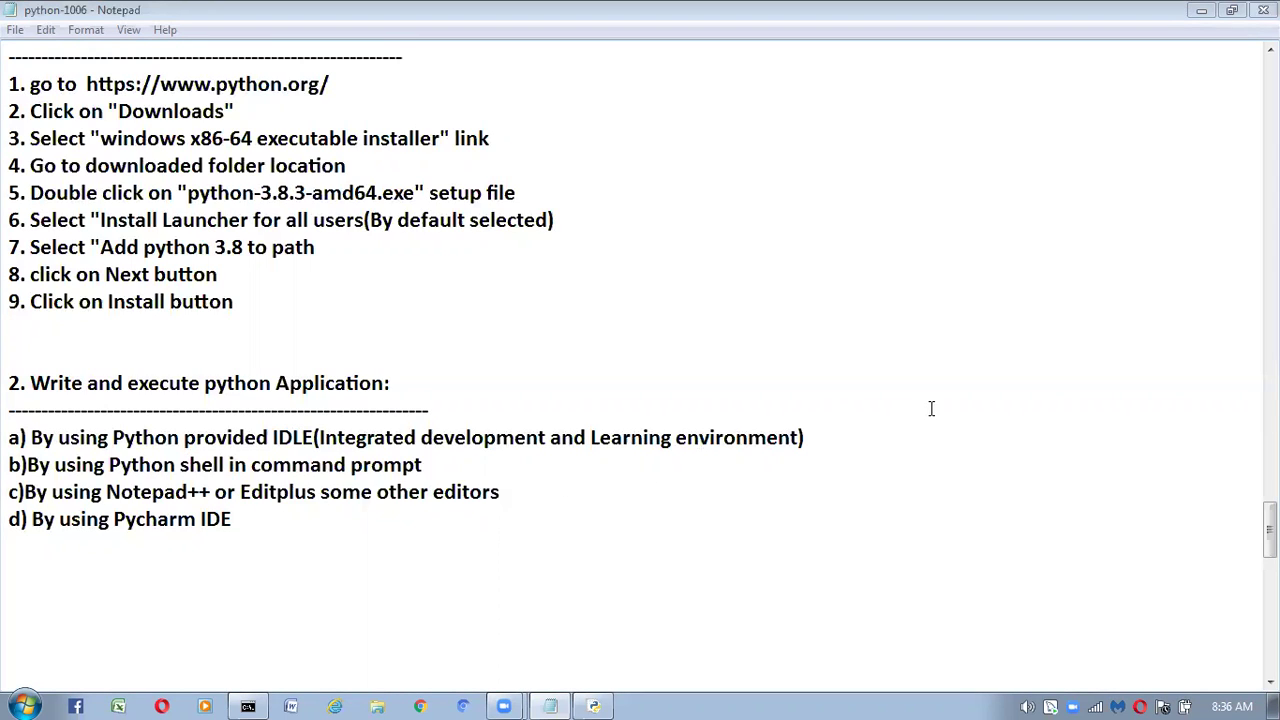
{"action": "left_click", "coordinate": [812, 440]}
{"action": "key", "text": "Return"}
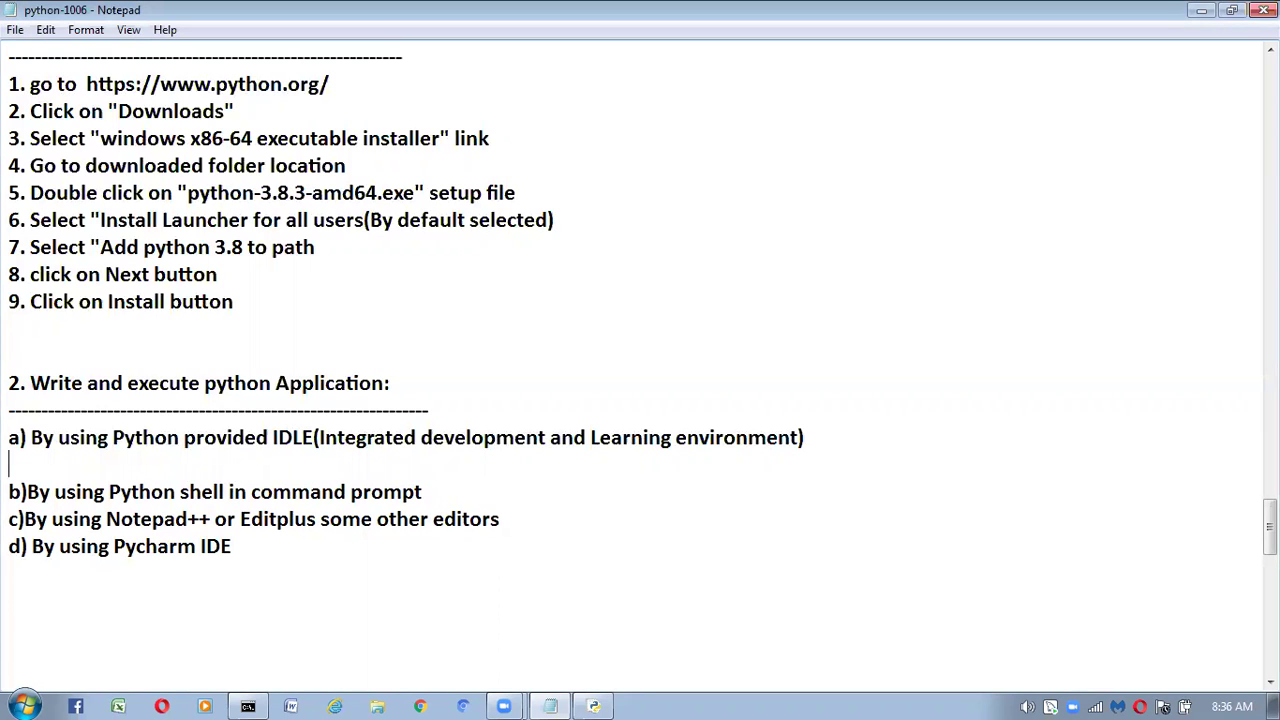
{"action": "type", "text": "--------------------------------"}
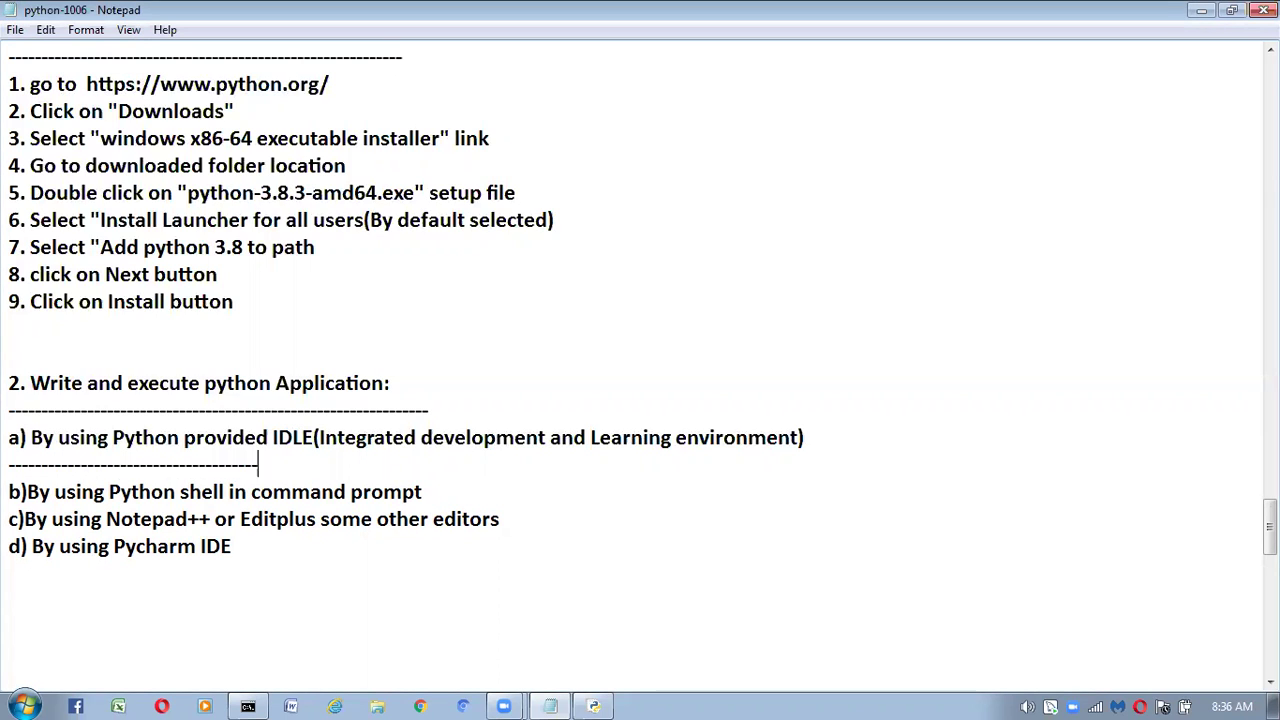
{"action": "type", "text": "--------------------------------------------------------------------------------------"}
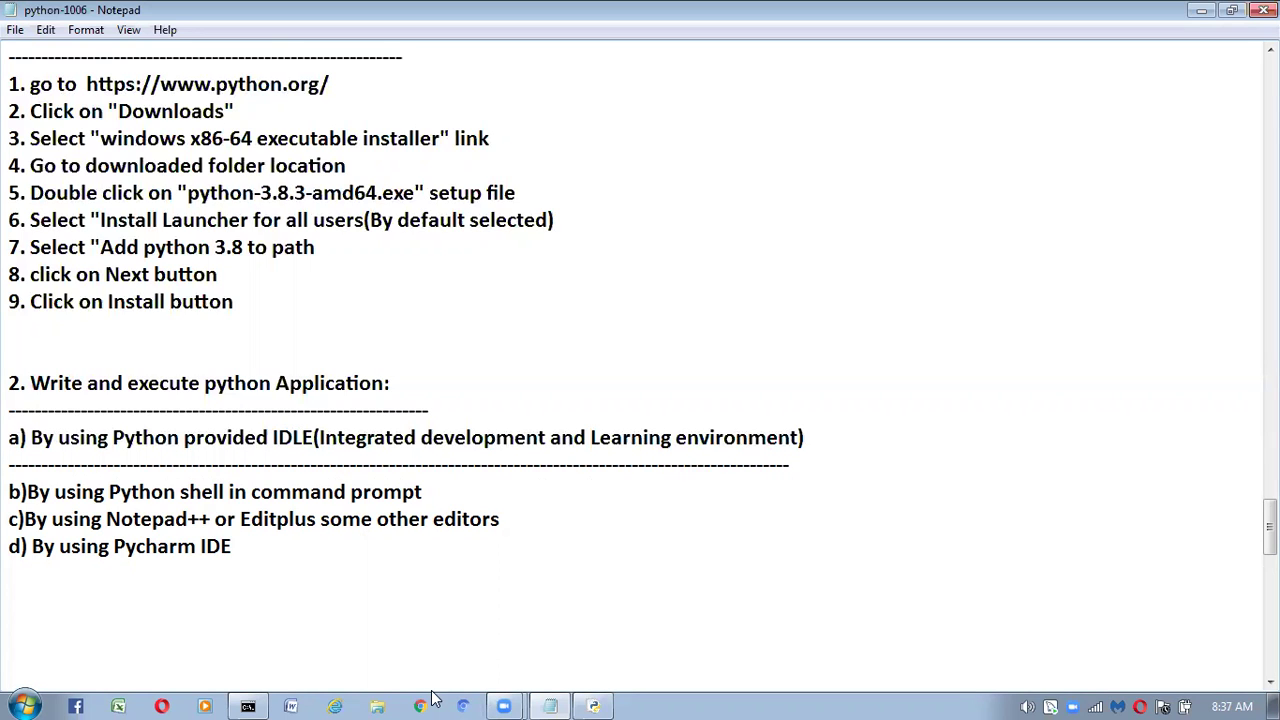
{"action": "left_click", "coordinate": [30, 700]}
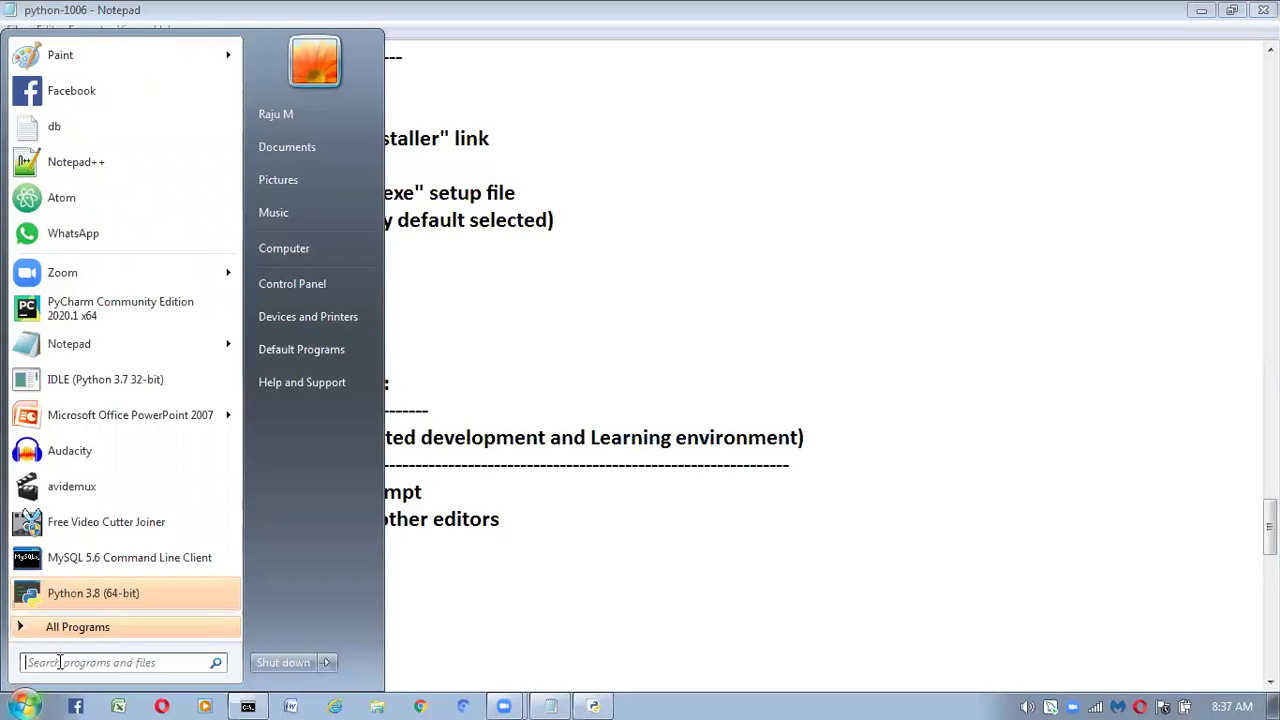
Step: Search the Start menu for 'idle' and launch IDLE (Python 3.8 64-bit)
{"action": "type", "text": "idle"}
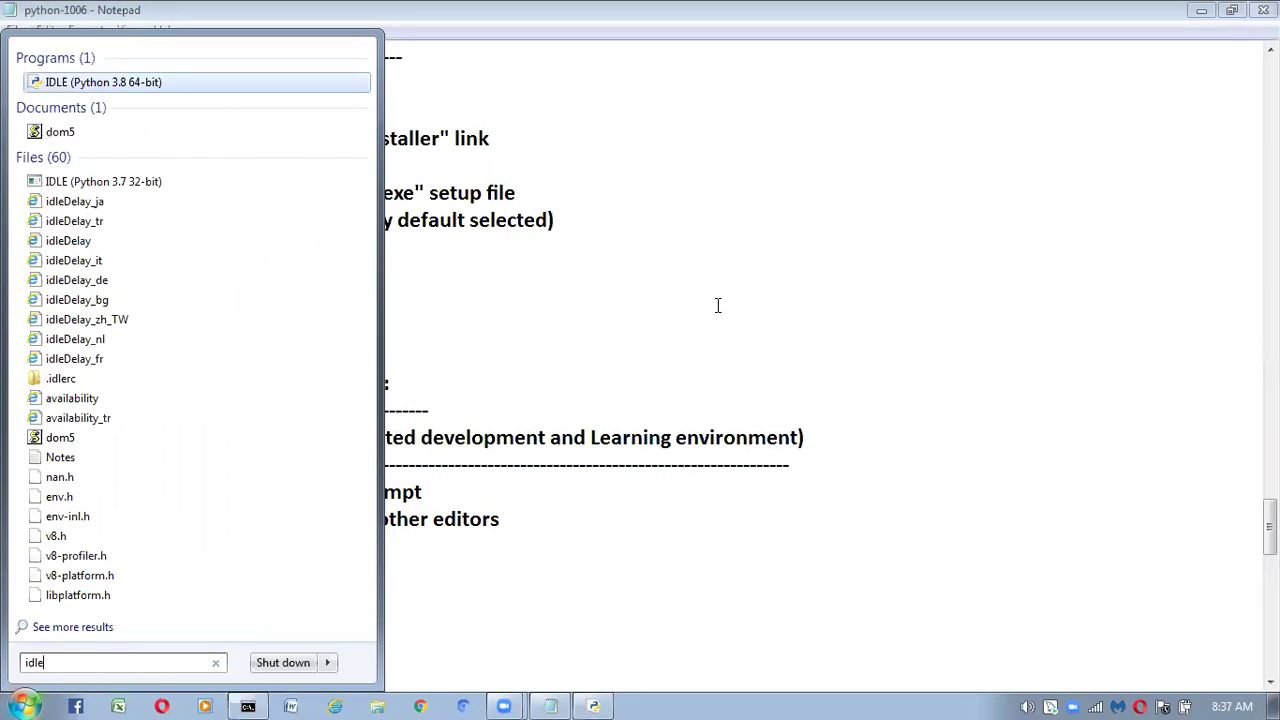
{"action": "left_click", "coordinate": [663, 503]}
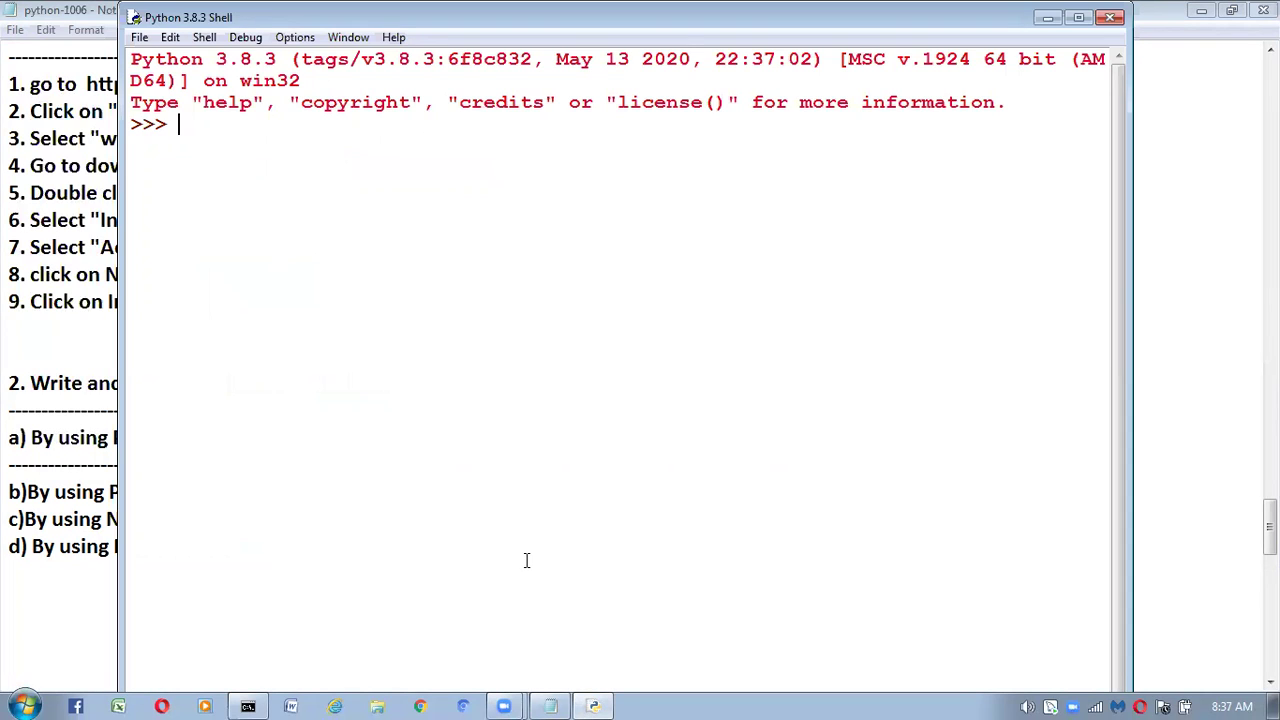
Step: Run print("Welcome to python classes") at the IDLE prompt, fixing a typo along the way
{"action": "type", "text": "p"}
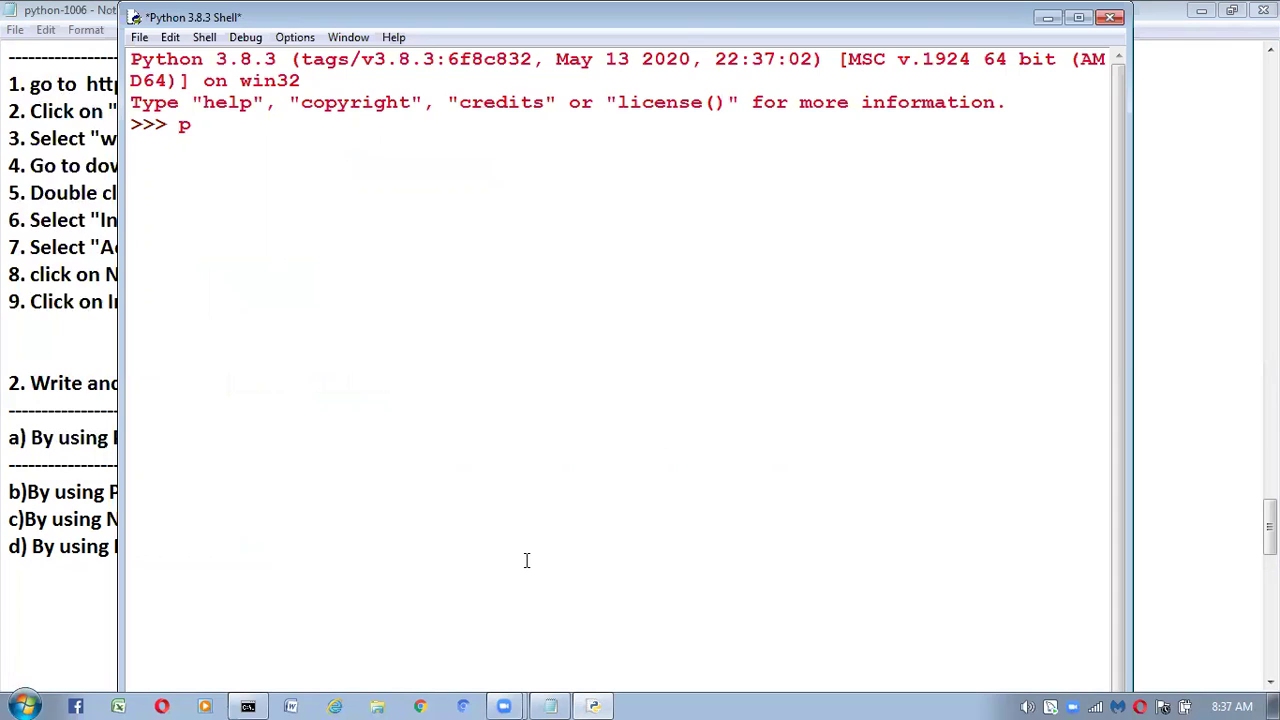
{"action": "type", "text": "rint(\"We"}
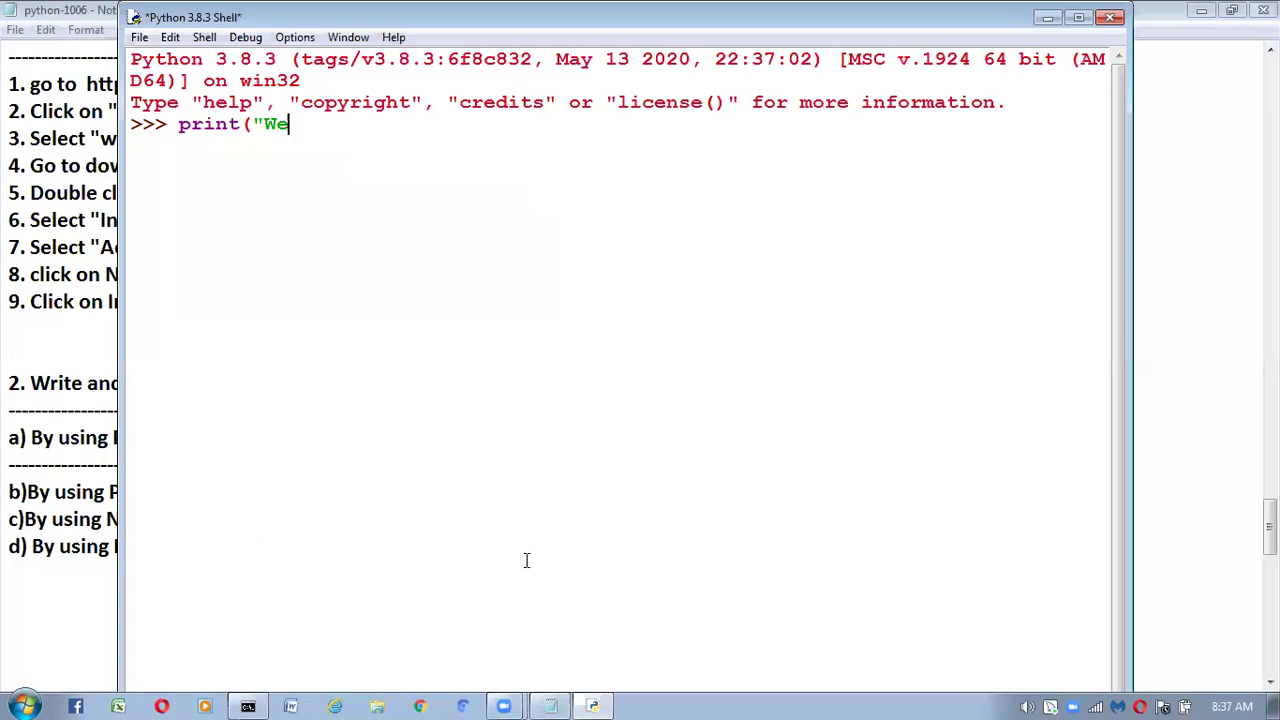
{"action": "type", "text": "lcome to "}
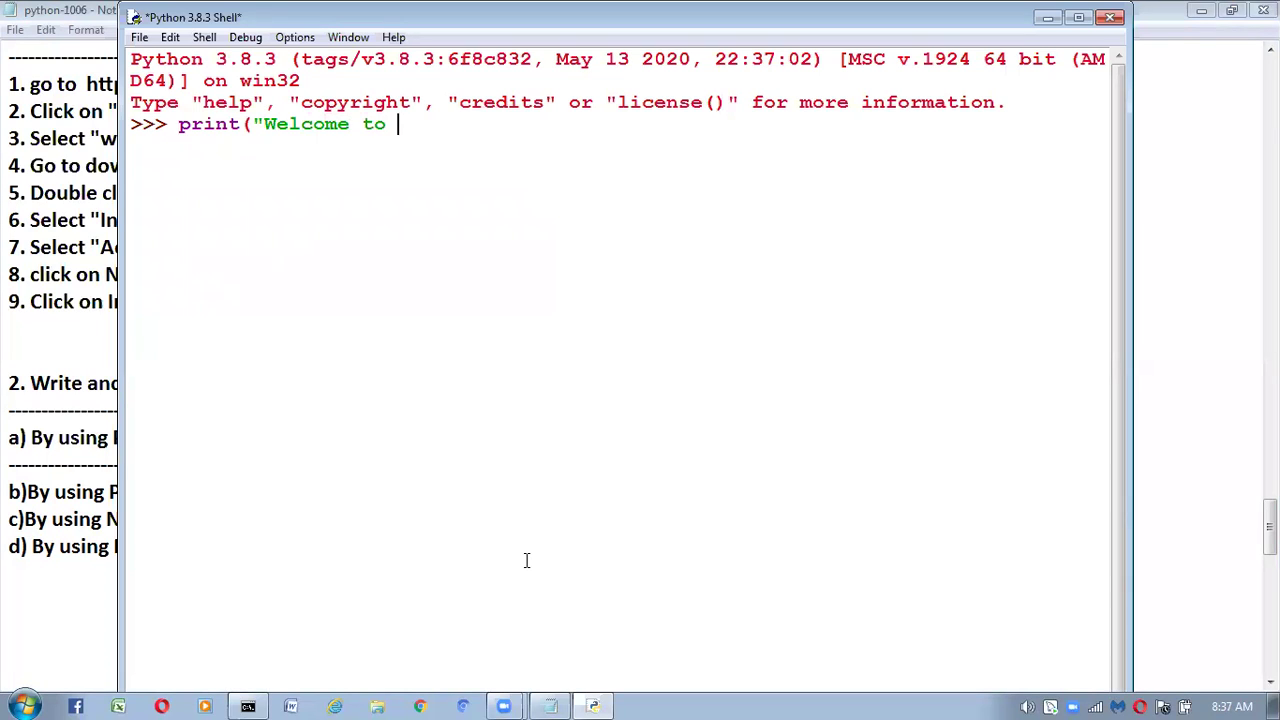
{"action": "type", "text": "python proh"}
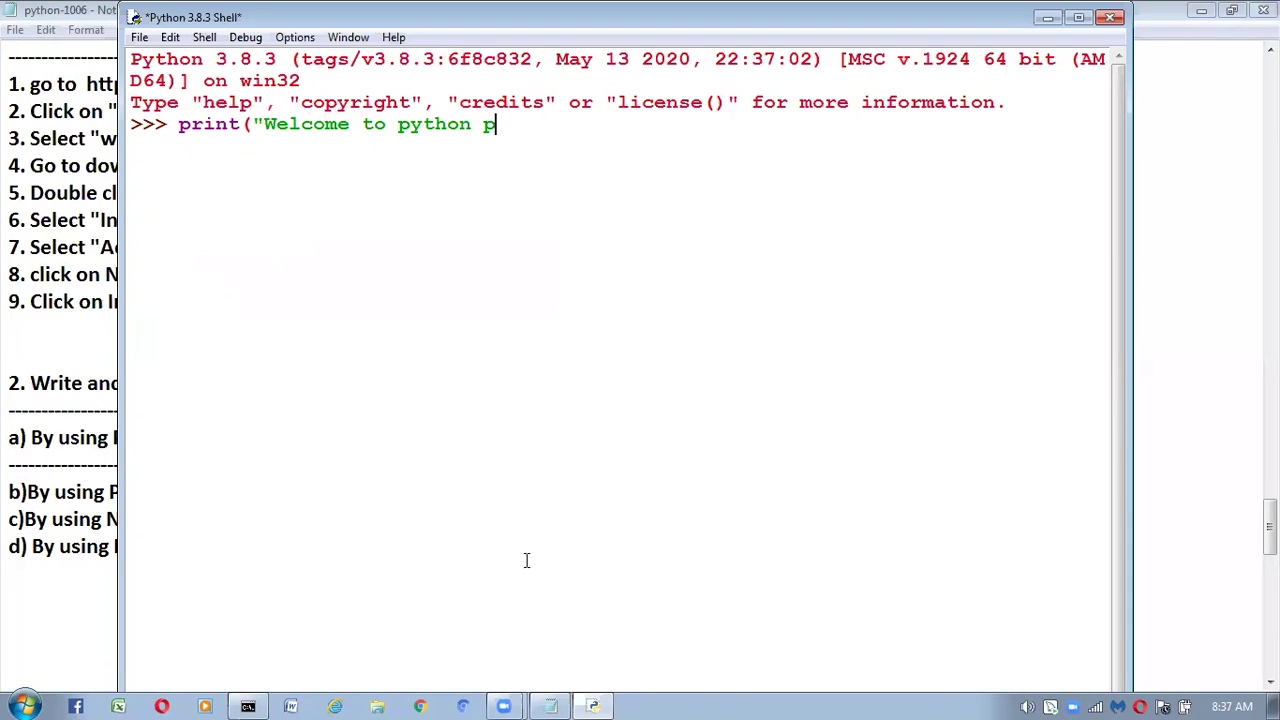
{"action": "key", "text": "BackSpace"}
{"action": "key", "text": "BackSpace"}
{"action": "key", "text": "BackSpace"}
{"action": "key", "text": "BackSpace"}
{"action": "type", "text": "classes\""}
{"action": "type", "text": ")"}
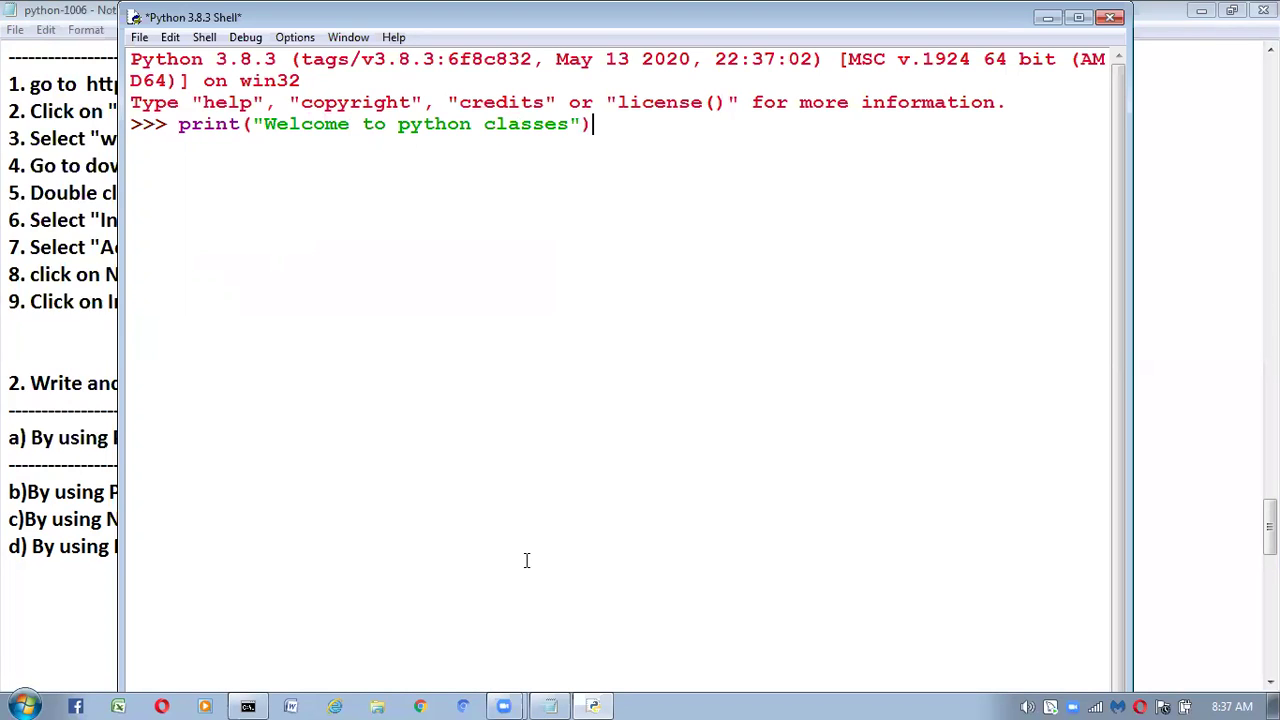
{"action": "key", "text": "Return"}
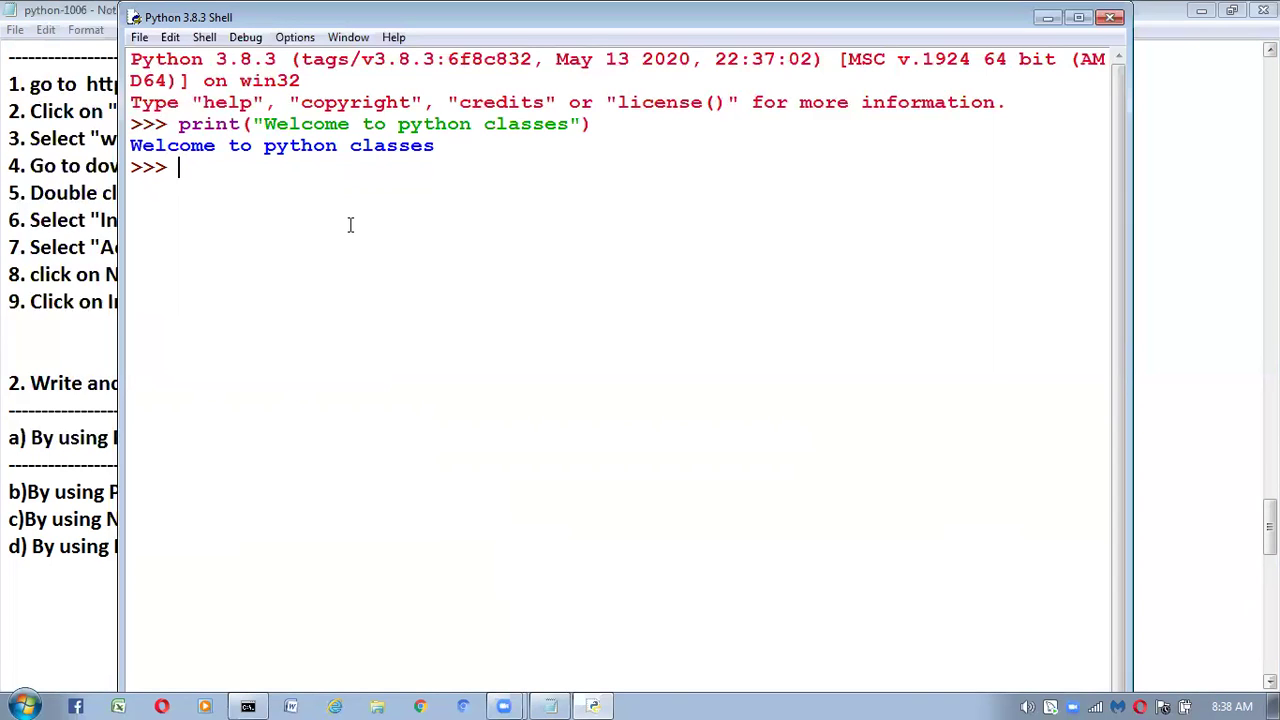
Step: Assign a=10 and b=20 in the shell, then evaluate a+b to get 30
{"action": "type", "text": "a=10"}
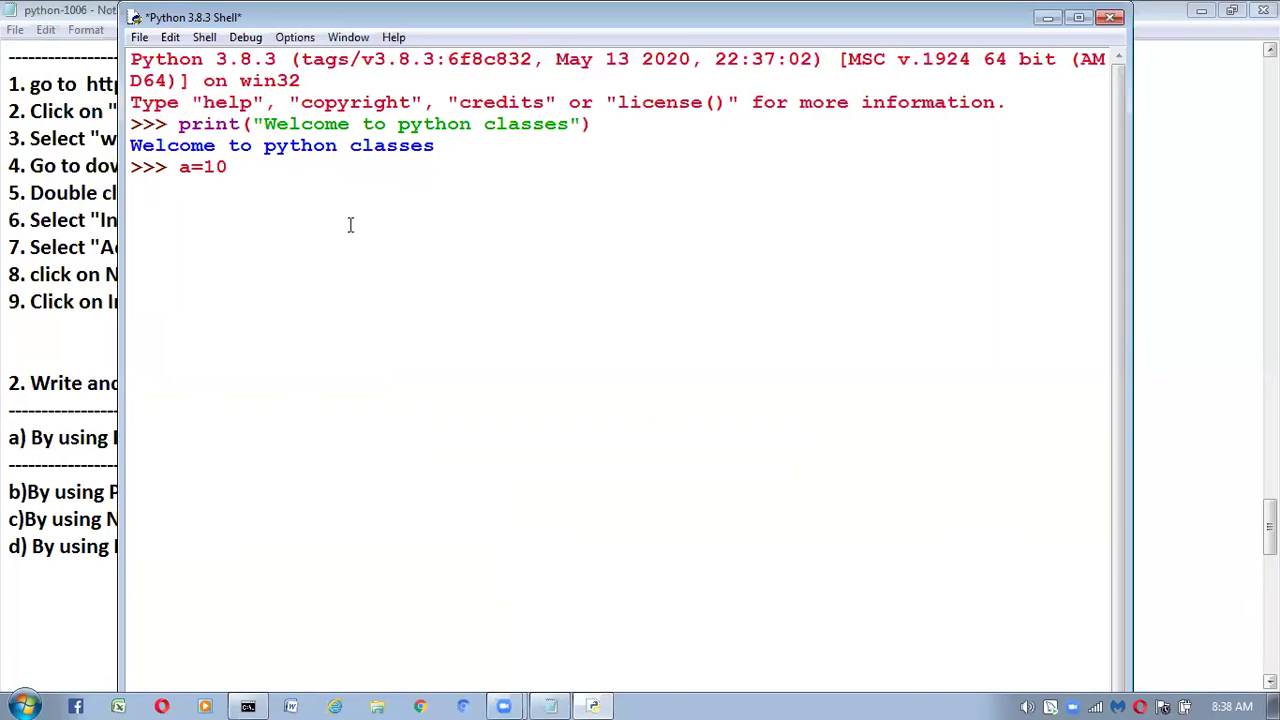
{"action": "key", "text": "Return"}
{"action": "type", "text": "b=20"}
{"action": "key", "text": "Return"}
{"action": "type", "text": "a+b"}
{"action": "key", "text": "Return"}
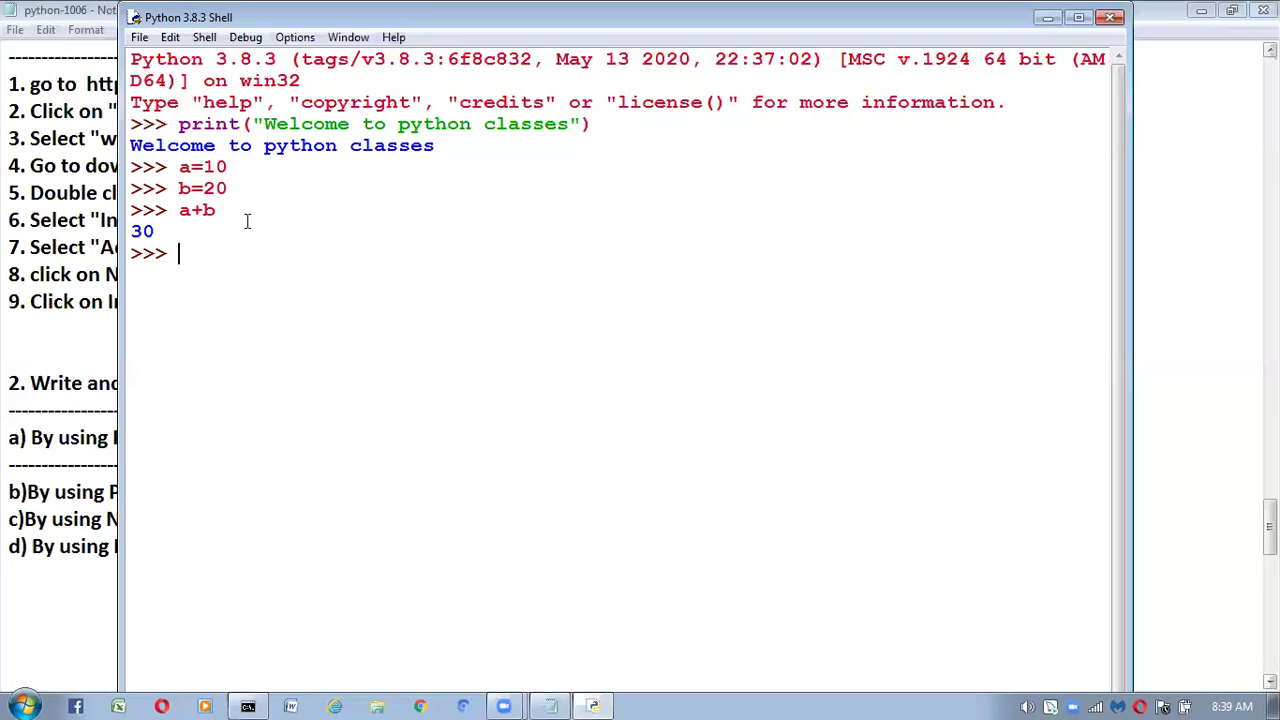
Step: Reassign a=10 and open an if a==10: block with an indented body line
{"action": "type", "text": "a=10"}
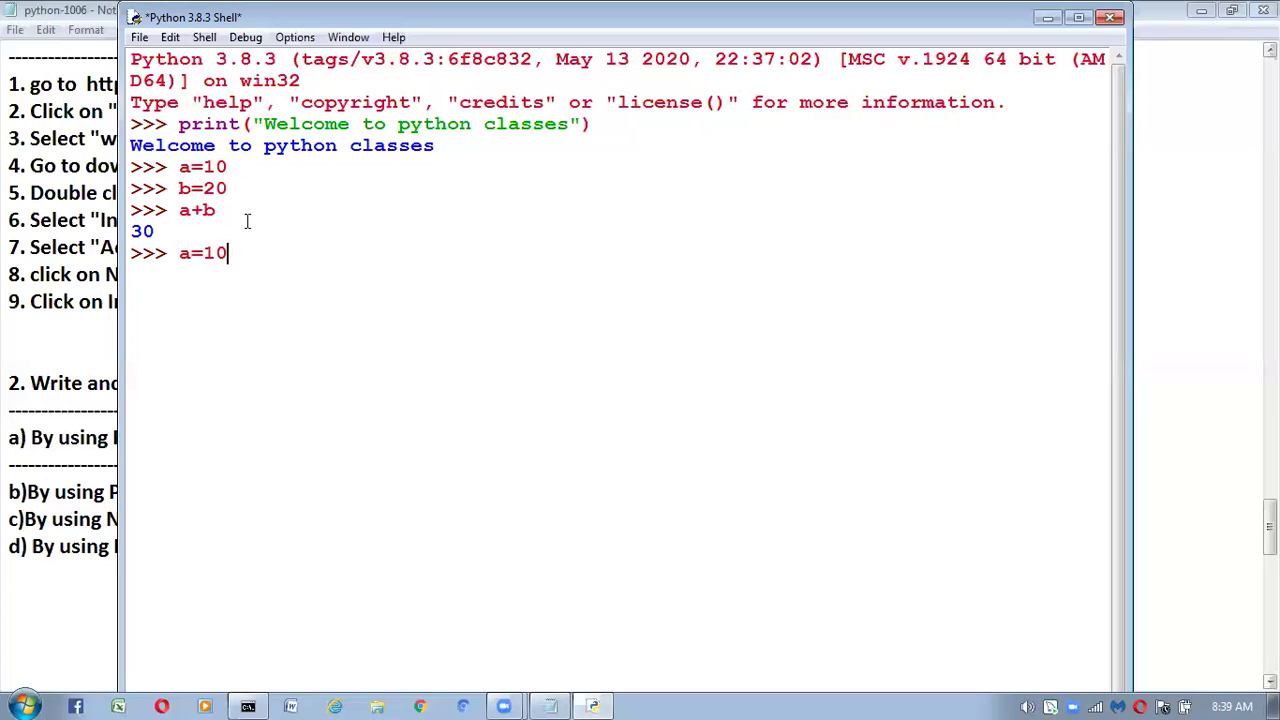
{"action": "key", "text": "Return"}
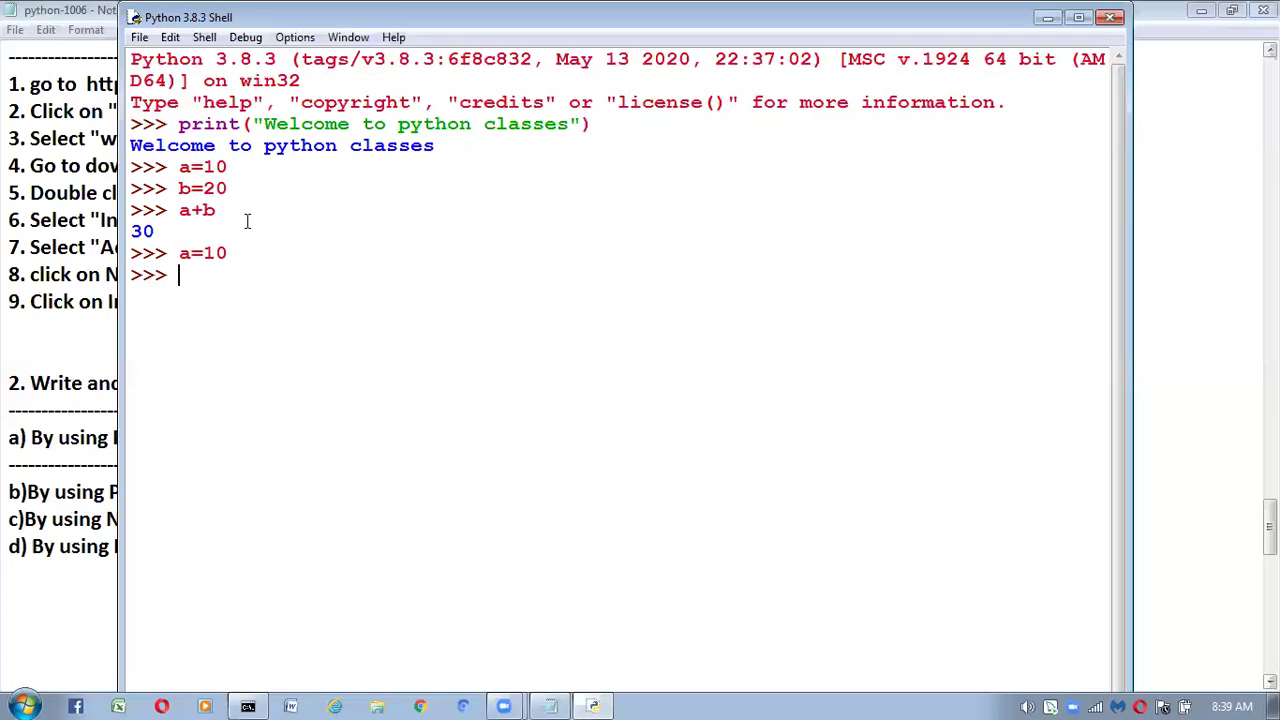
{"action": "type", "text": "if"}
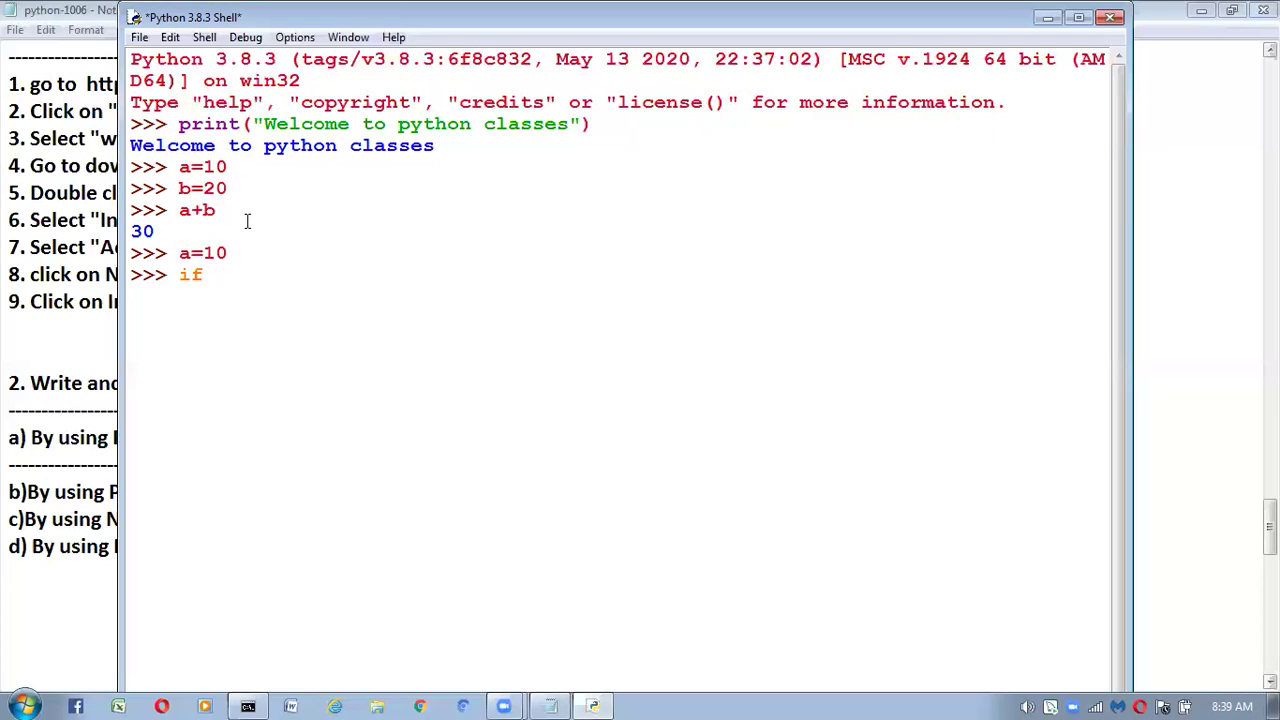
{"action": "type", "text": " a==10:"}
{"action": "key", "text": "Return"}
Step: Finish the if block with print("True") so it outputs True, then select and copy the shell session
{"action": "type", "text": "print(\"True\")"}
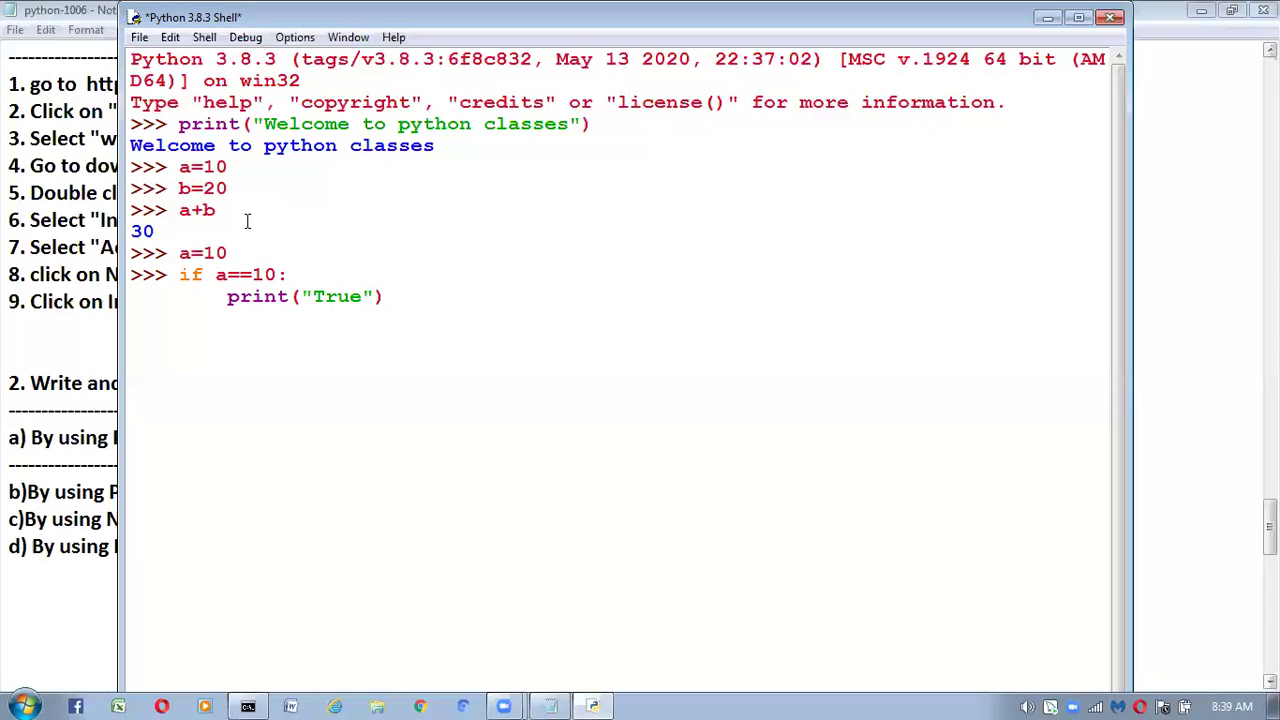
{"action": "key", "text": "Return"}
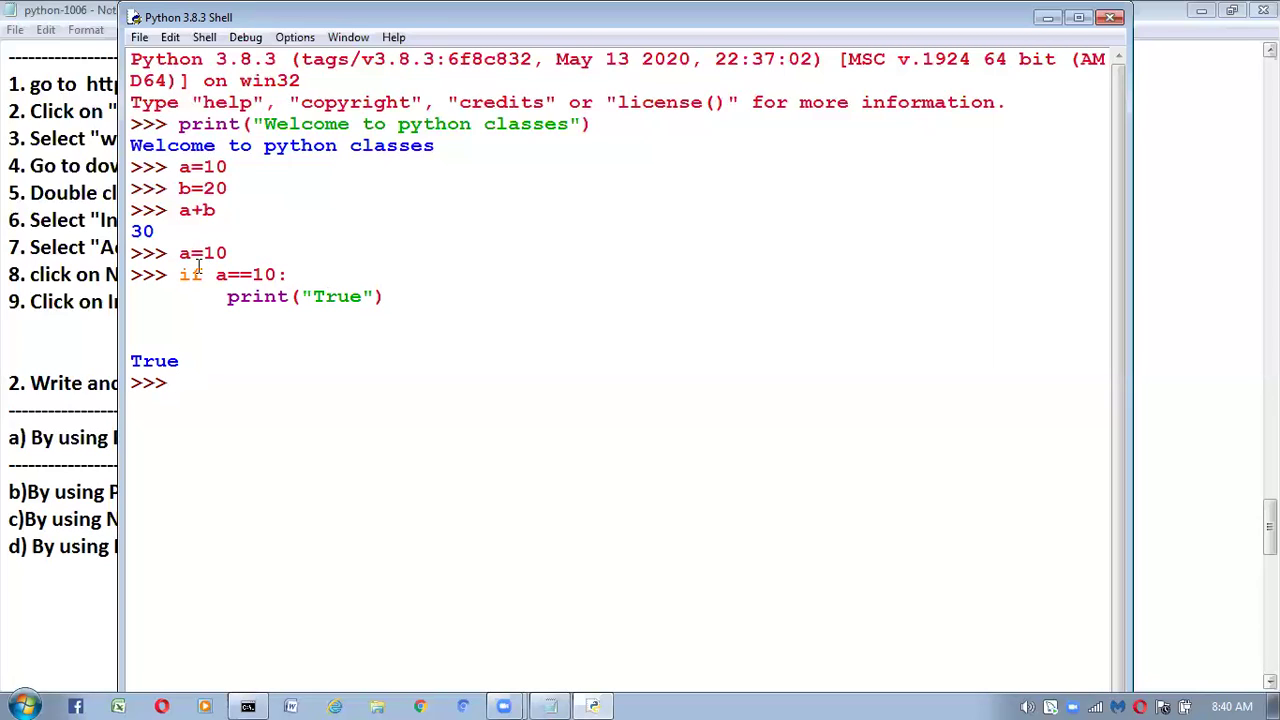
{"action": "left_click_drag", "start_coordinate": [190, 255], "coordinate": [229, 255]}
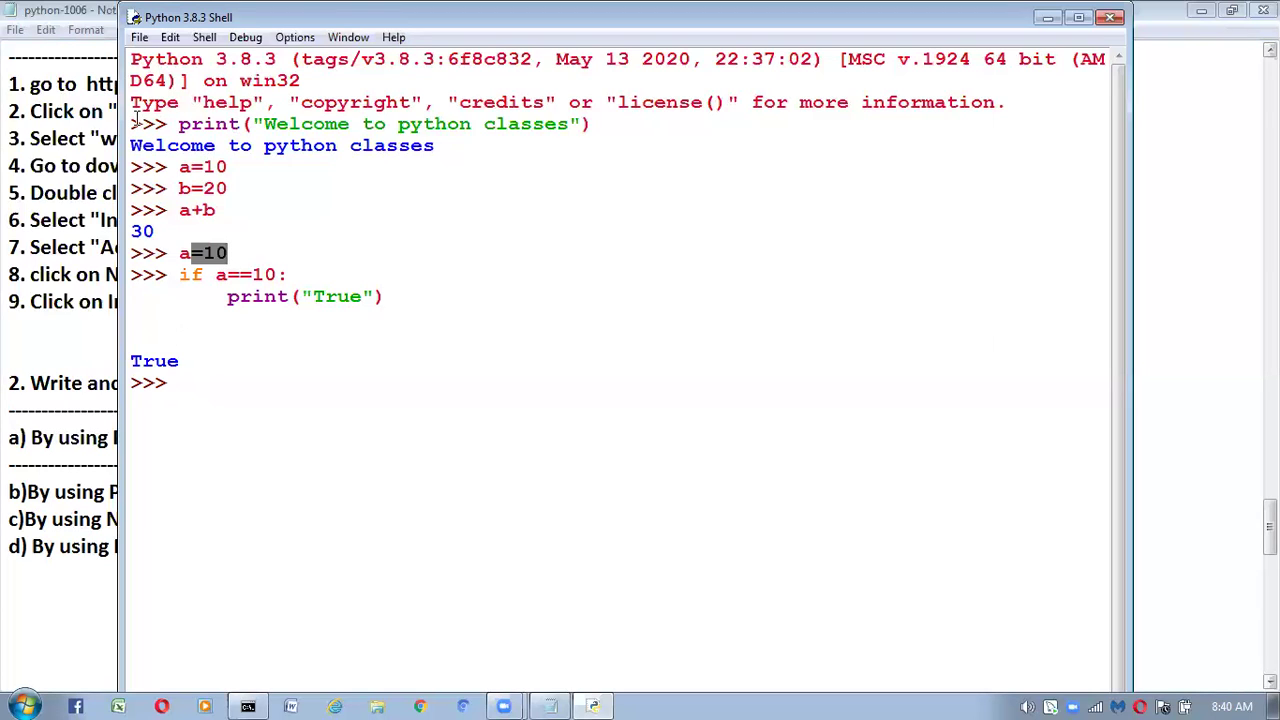
{"action": "left_click_drag", "start_coordinate": [134, 118], "coordinate": [251, 386]}
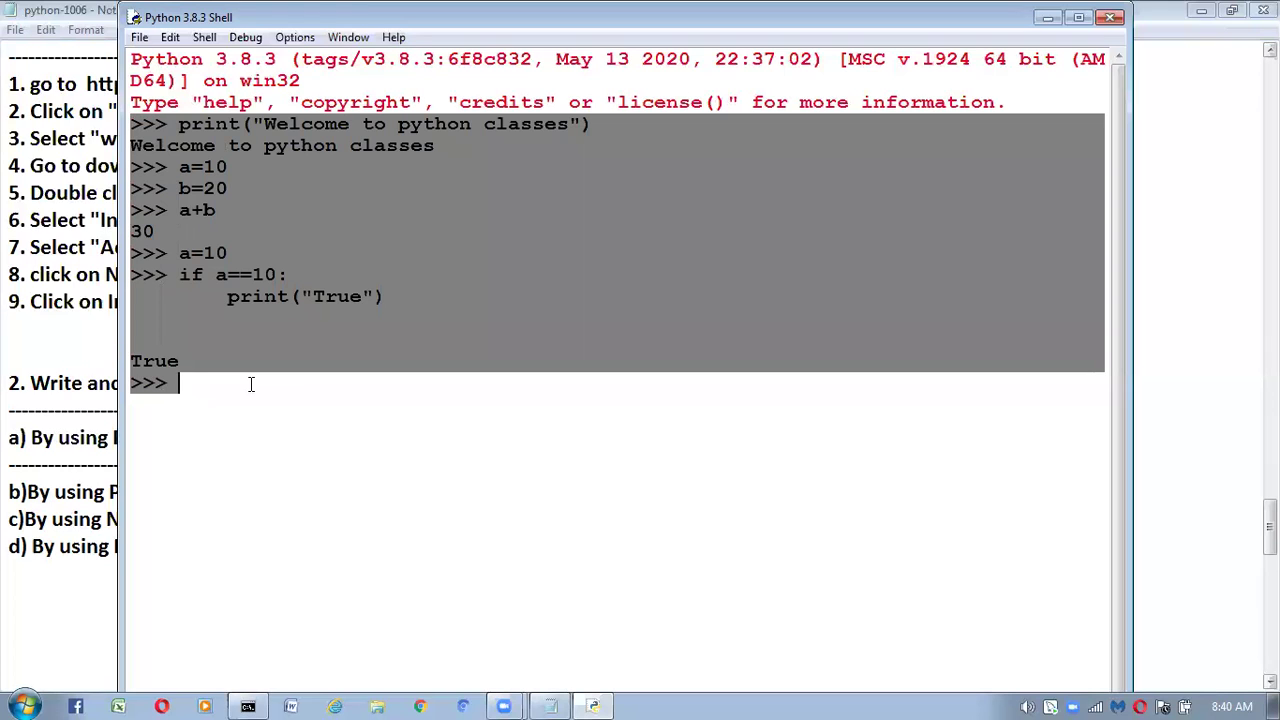
{"action": "left_click", "coordinate": [40, 462]}
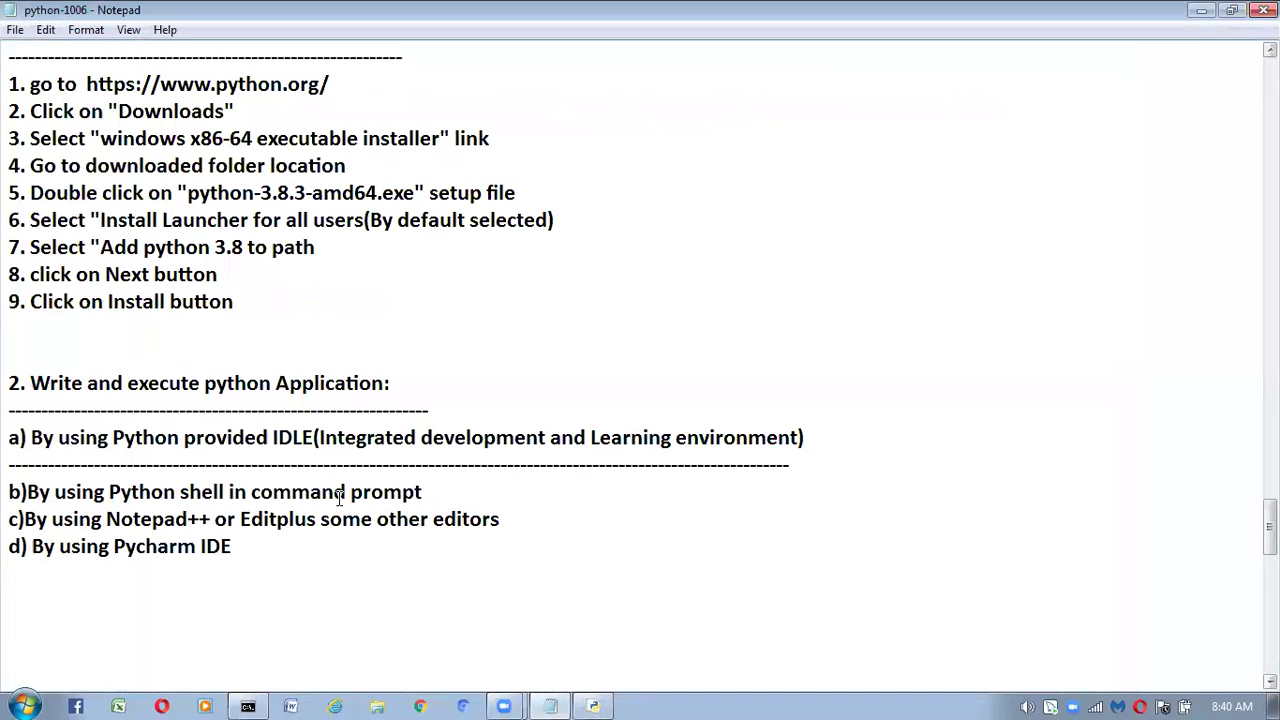
Step: Paste the copied IDLE session on a new line below the dashed line under a)
{"action": "left_click", "coordinate": [826, 470]}
{"action": "key", "text": "Return"}
{"action": "type", "text": ">>> print(\"Welcome to python classes\") Welcome to python classes >>> a=10 >>> b=20 >>> a+b 30 >>> a=10 >>> if a==10:    True >>>"}
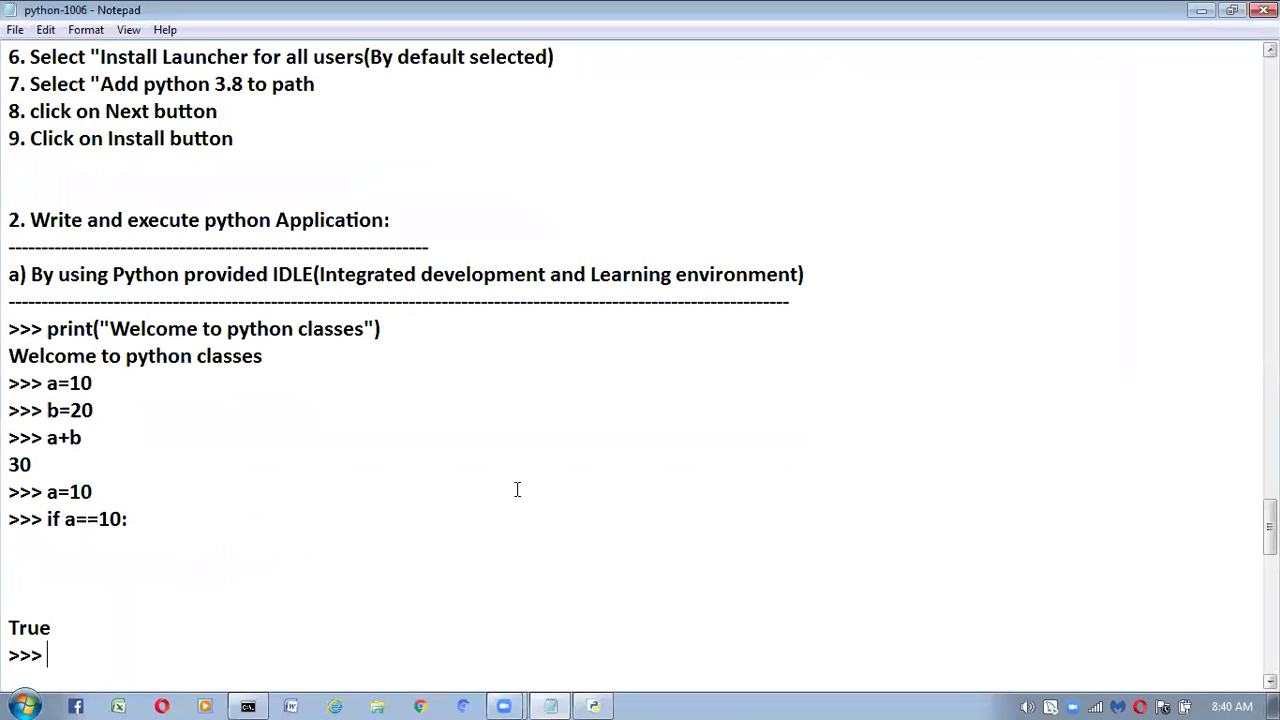
Step: Insert blank lines after the 'Welcome to python classes' output and the 30 output
{"action": "left_click", "coordinate": [268, 358]}
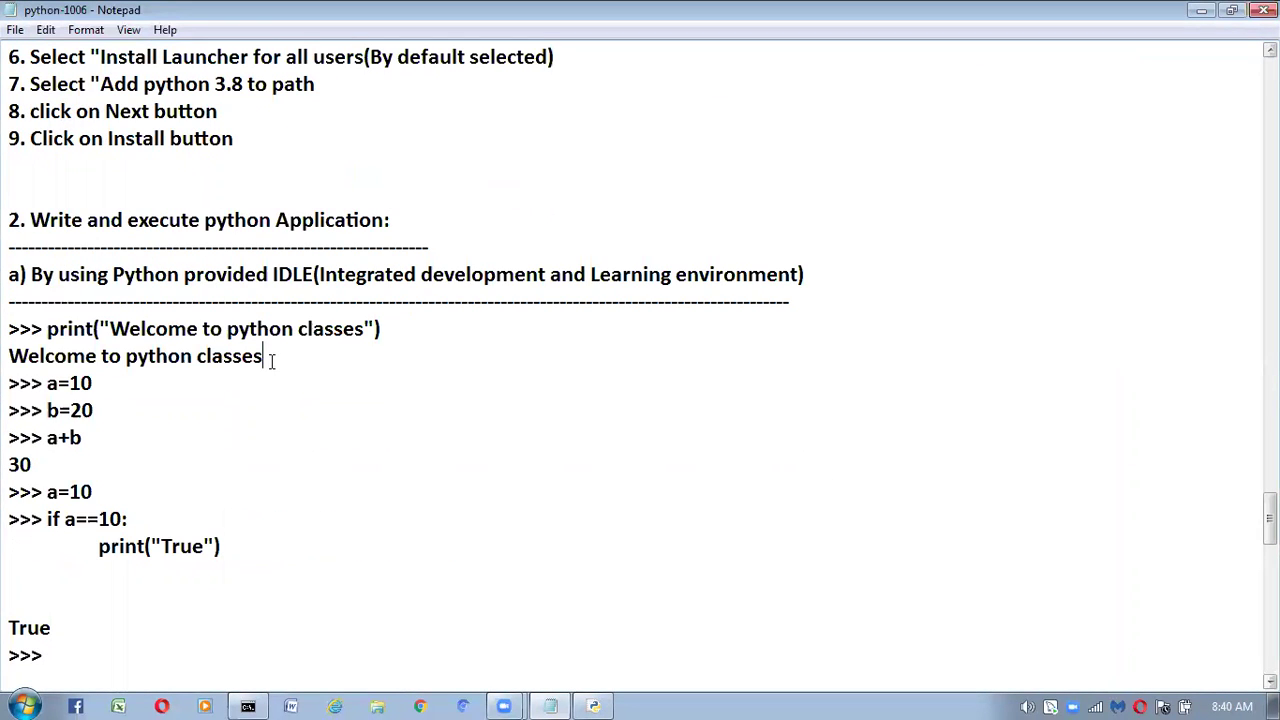
{"action": "key", "text": "Return"}
{"action": "left_click", "coordinate": [37, 500]}
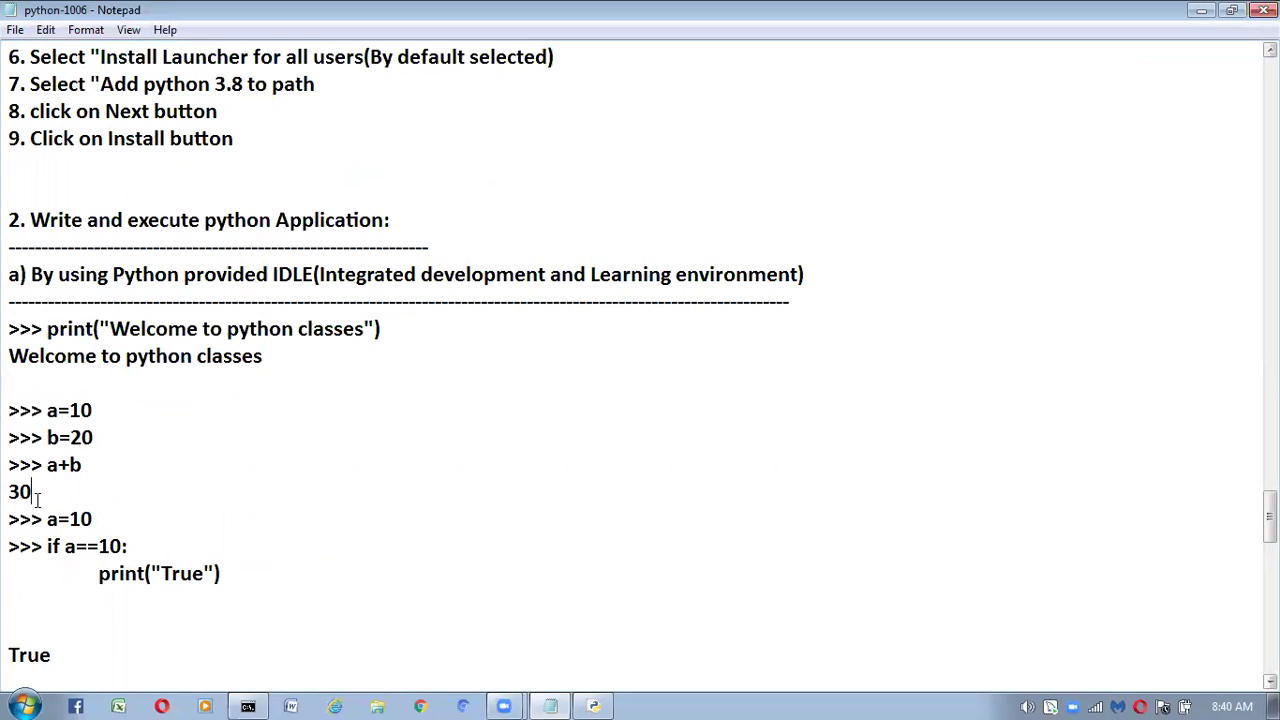
{"action": "key", "text": "Return"}
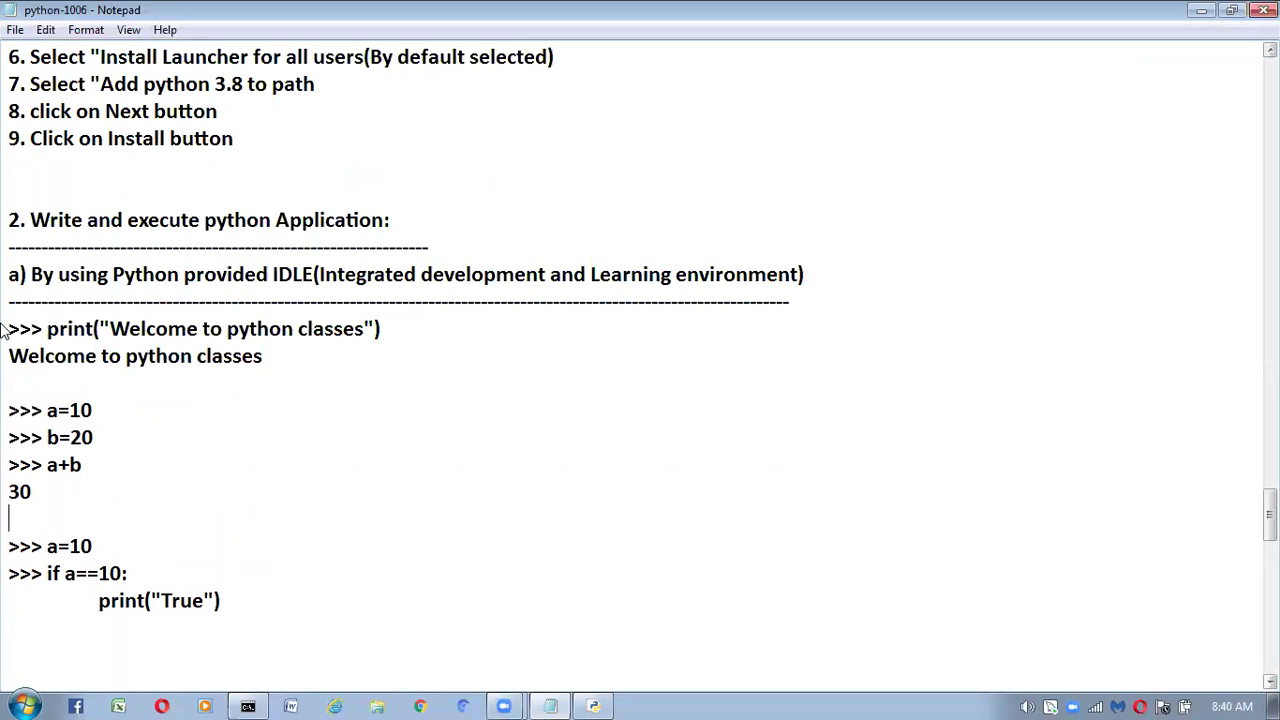
Step: Tidy the pasted examples and add the True output below the if example
{"action": "mouse_move", "coordinate": [8, 328]}
{"action": "left_mouse_down"}
{"action": "mouse_move", "coordinate": [300, 331]}
{"action": "mouse_move", "coordinate": [210, 358]}
{"action": "mouse_move", "coordinate": [30, 358]}
{"action": "mouse_move", "coordinate": [8, 330]}
{"action": "left_mouse_up"}
{"action": "left_click", "coordinate": [300, 331]}
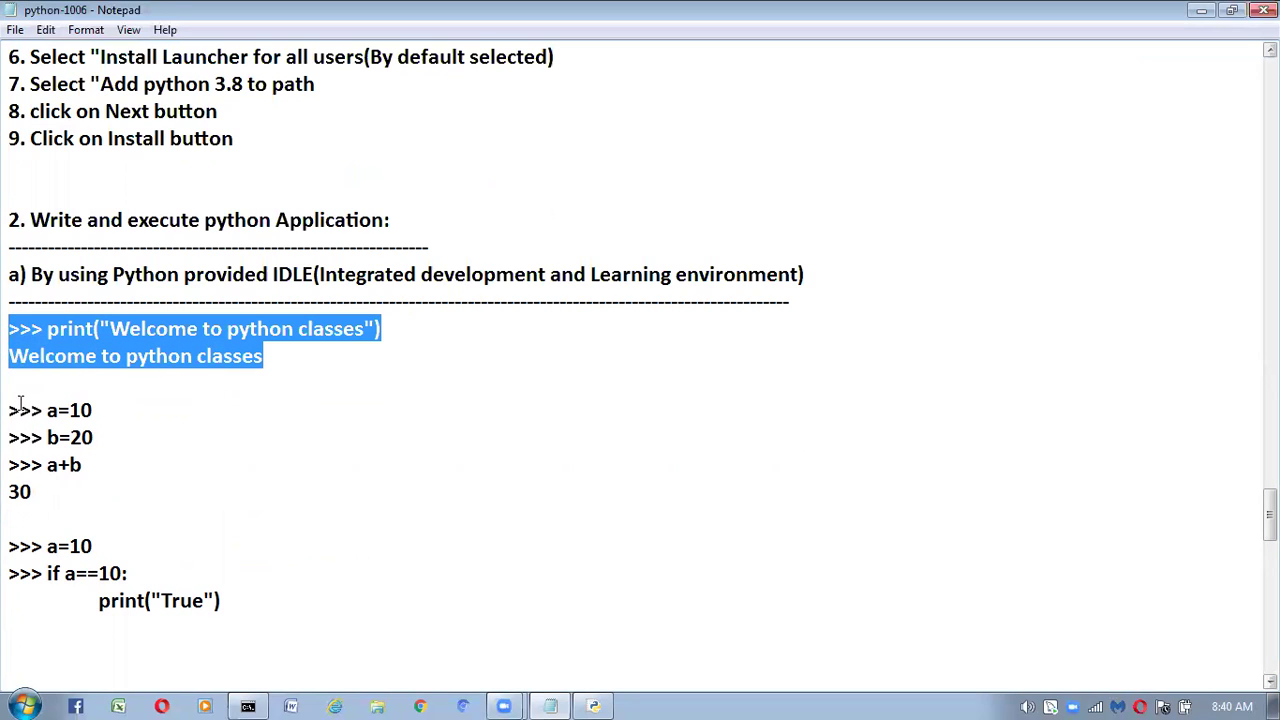
{"action": "left_click_drag", "start_coordinate": [10, 408], "coordinate": [76, 483]}
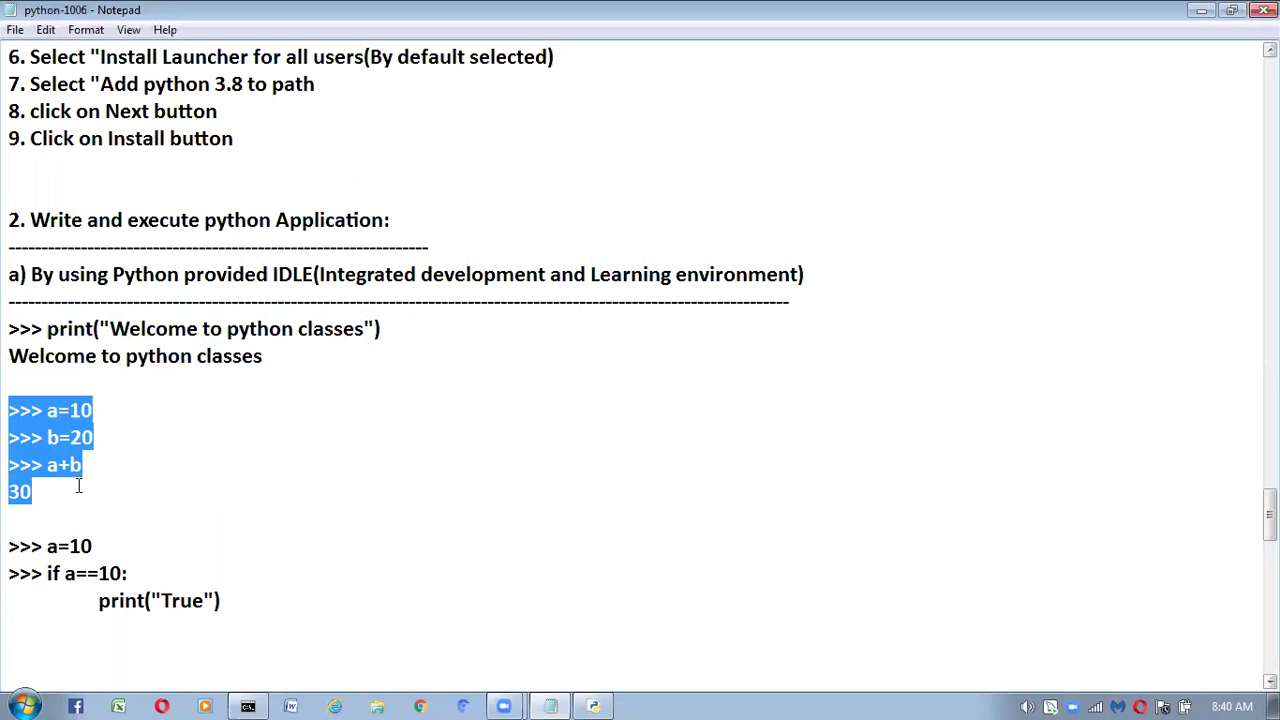
{"action": "left_click", "coordinate": [10, 546]}
{"action": "left_click_drag", "start_coordinate": [10, 546], "coordinate": [240, 609]}
{"action": "left_click", "coordinate": [240, 609]}
{"action": "key", "text": "Return"}
{"action": "key", "text": "Return"}
{"action": "key", "text": "Return"}
{"action": "type", "text": "True"}
{"action": "key", "text": "Down"}
{"action": "key", "text": "Down"}
{"action": "key", "text": "Down"}
{"action": "key", "text": "Down"}
{"action": "key", "text": "Down"}
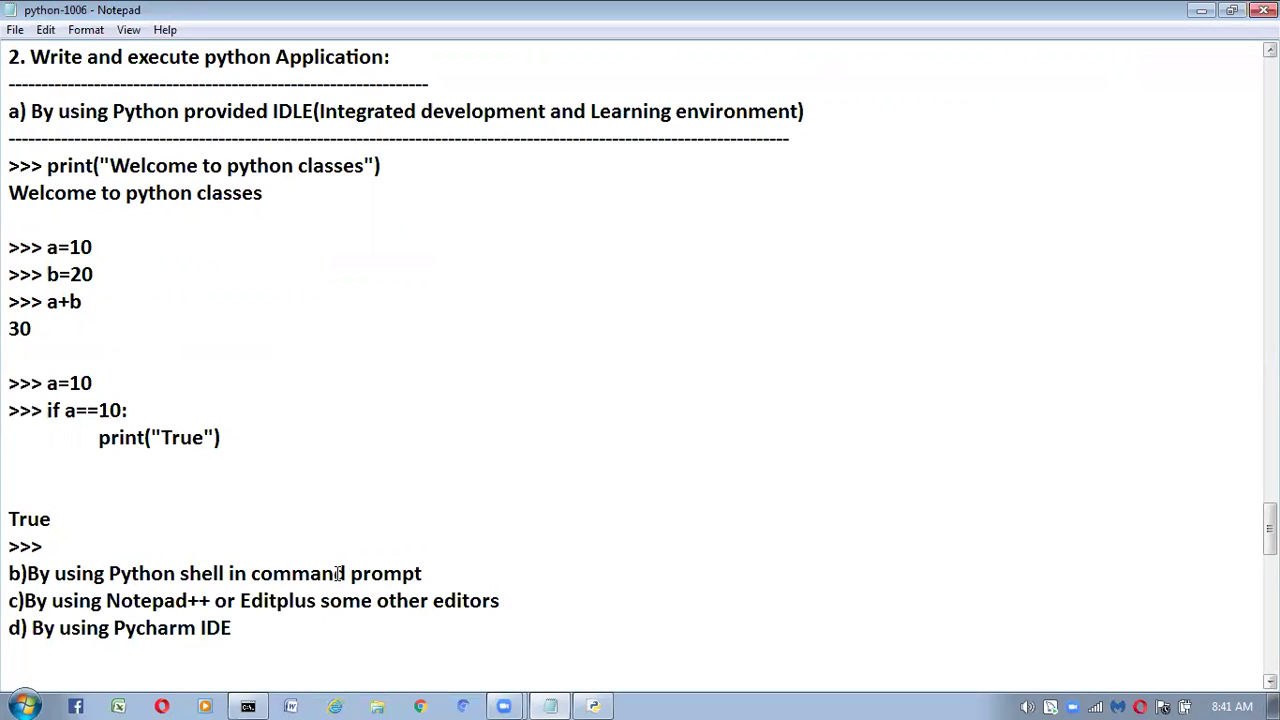
Step: Restore and enlarge the Command Prompt running Python, and start typing a welcome print statement
{"action": "mouse_move", "coordinate": [248, 700]}
{"action": "left_click", "coordinate": [253, 673]}
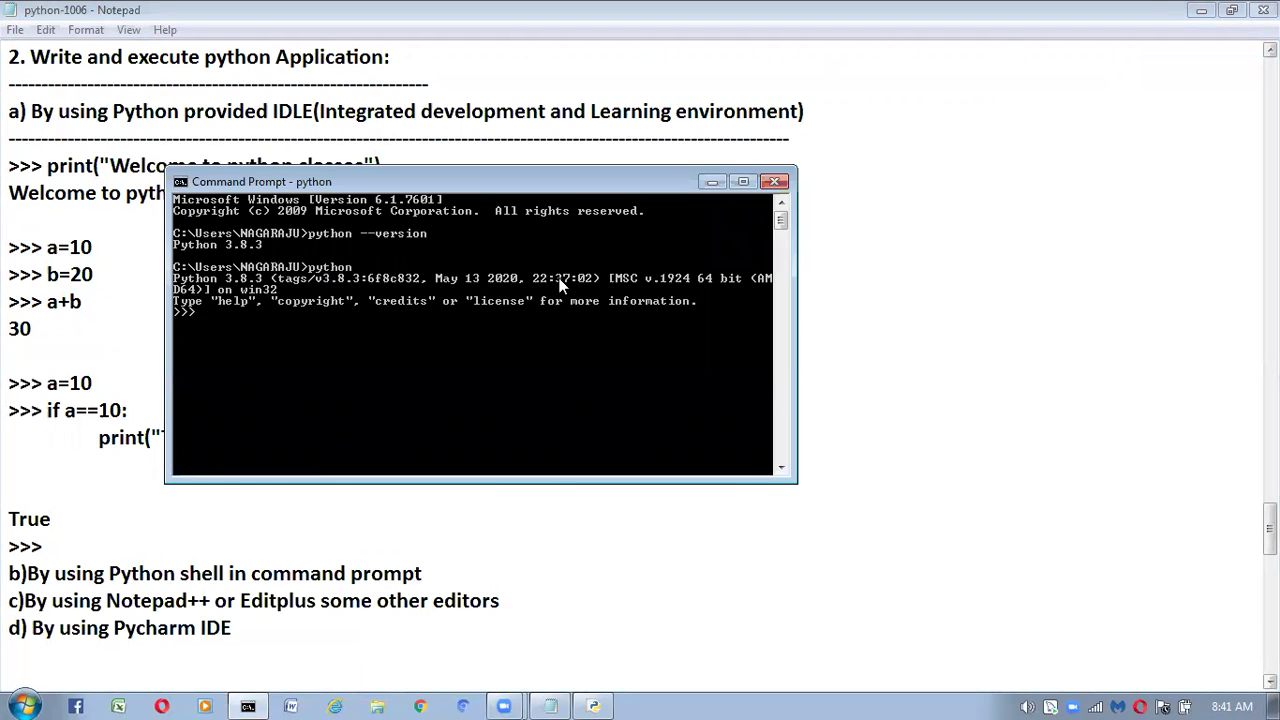
{"action": "left_click", "coordinate": [744, 181]}
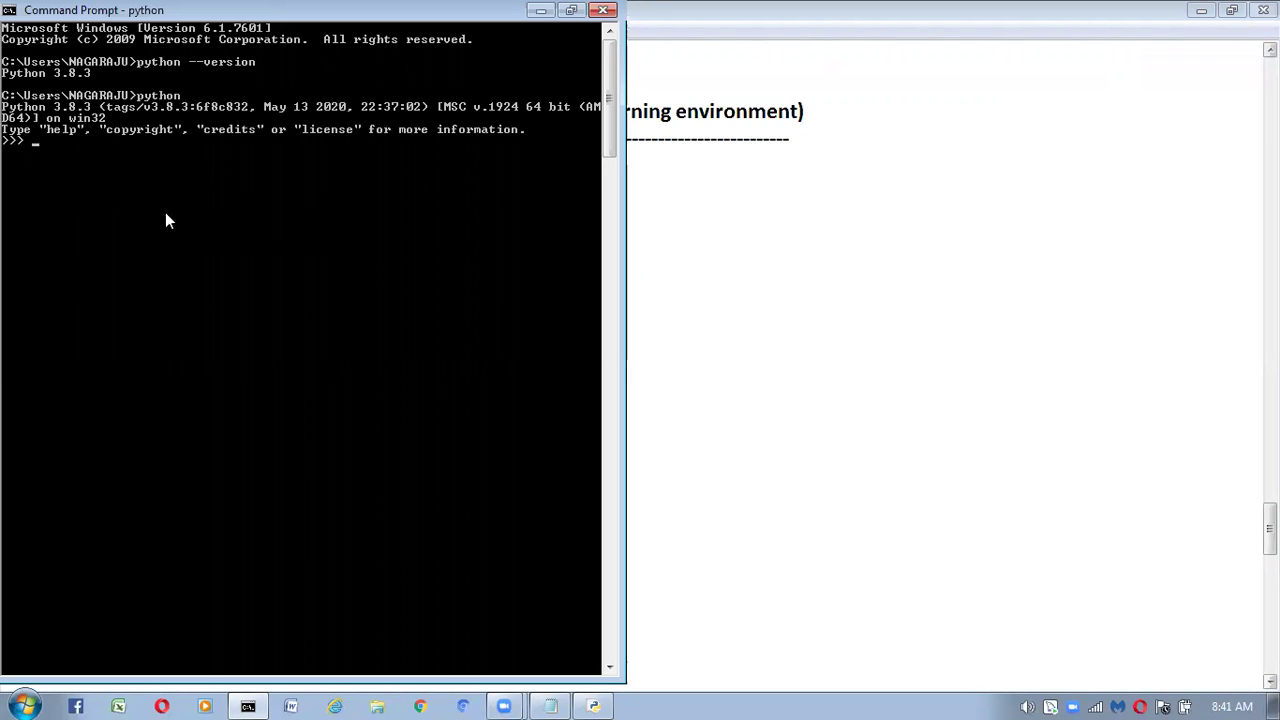
{"action": "type", "text": "print(\"Wel"}
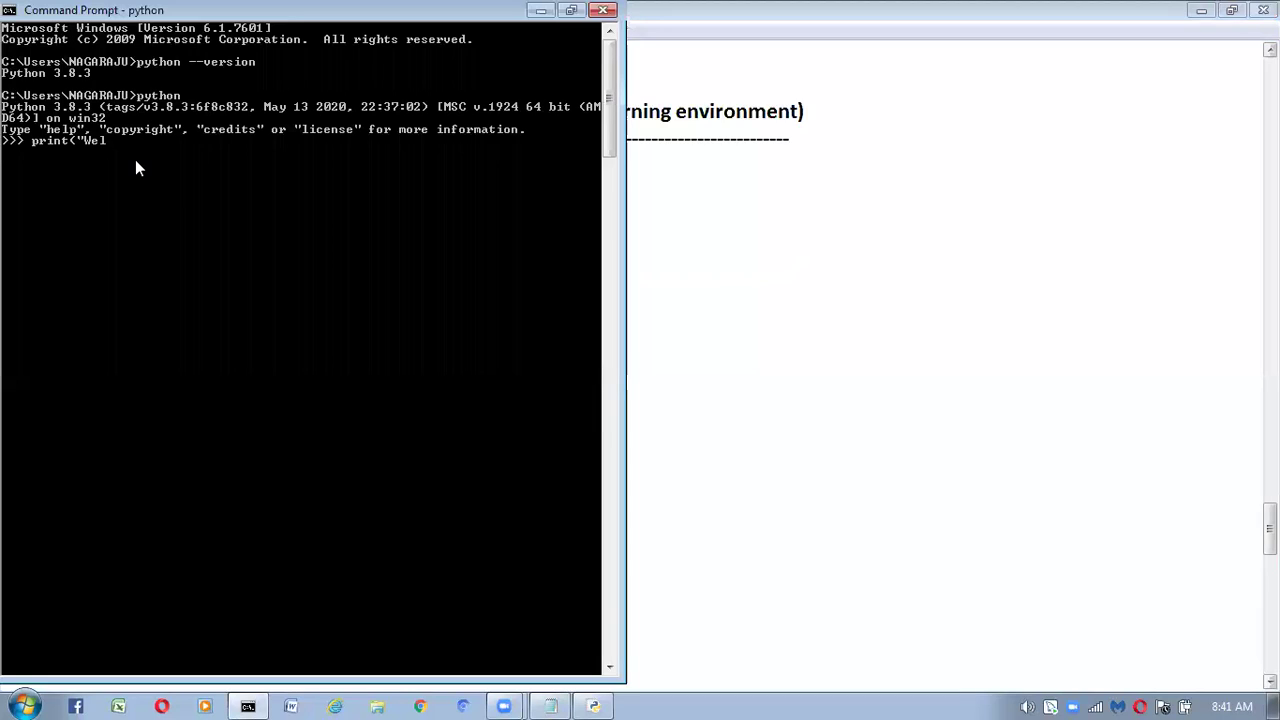
{"action": "type", "text": "come to Pyt"}
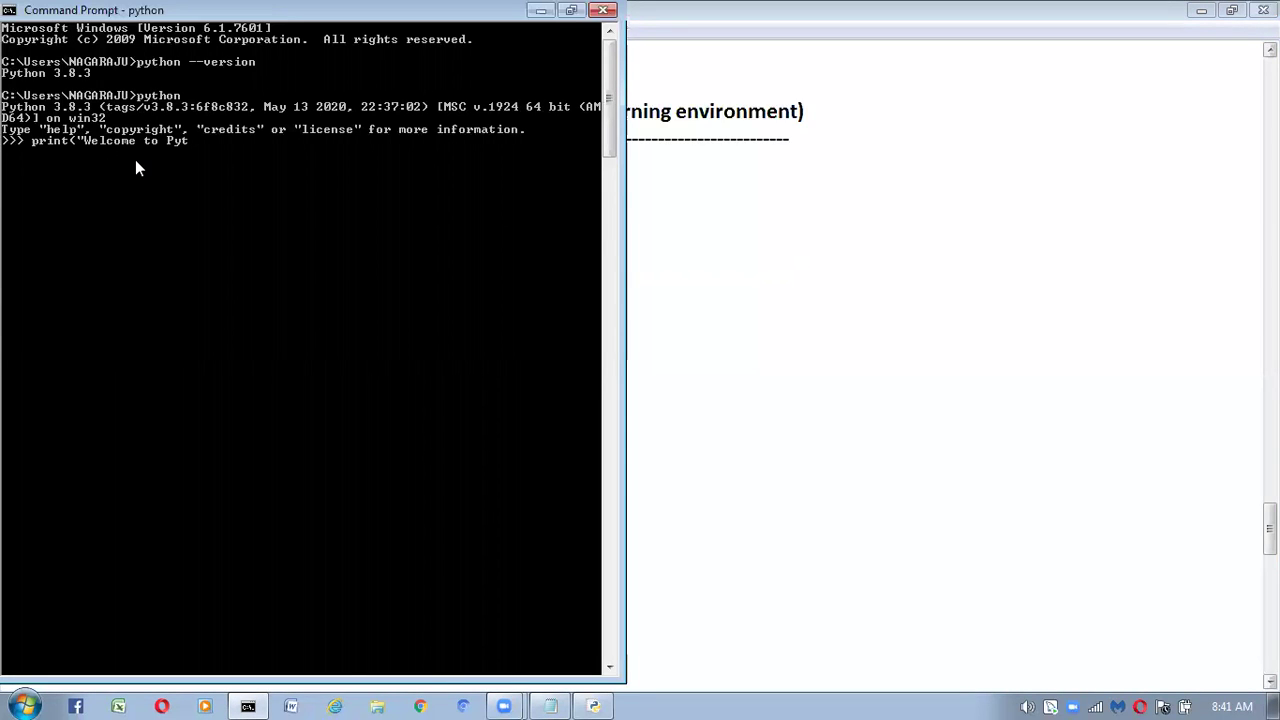
{"action": "type", "text": "honv"}
Step: Finish and run print("Welcome to Python classes") at the Python prompt, then begin typing a =
{"action": "key", "text": "BackSpace"}
{"action": "type", "text": "classes\")"}
{"action": "key", "text": "Return"}
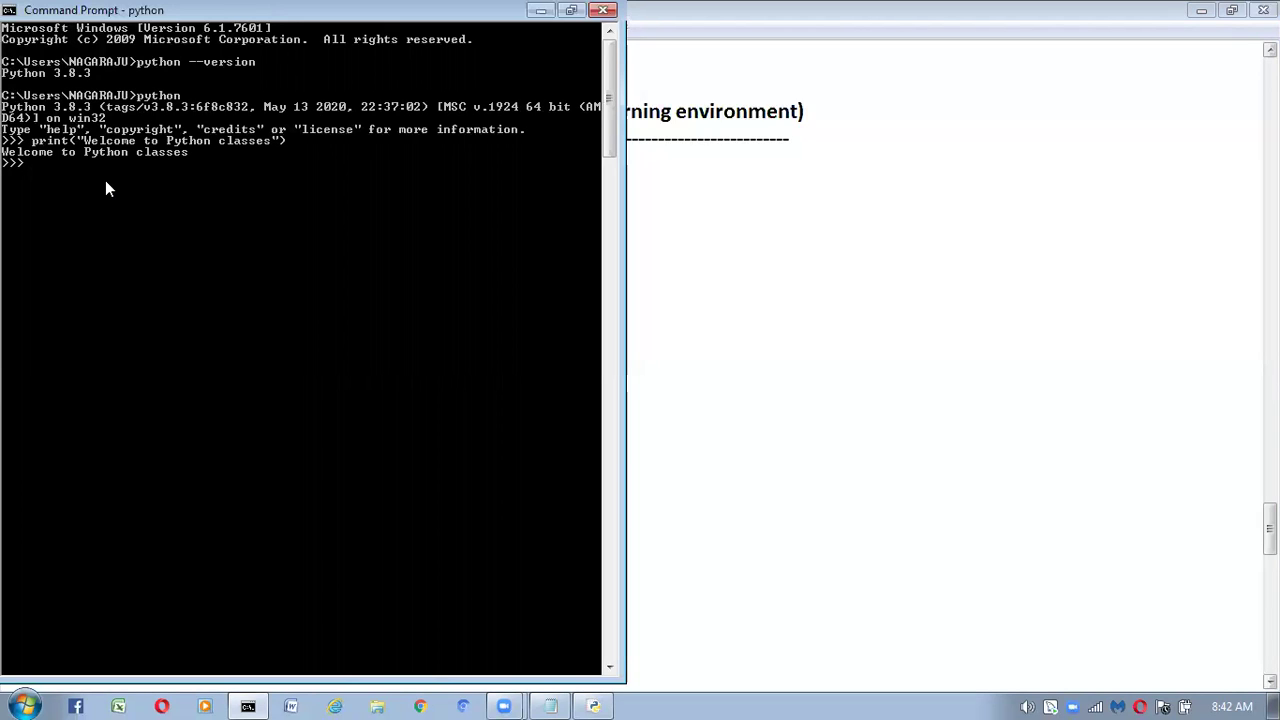
{"action": "type", "text": "a ="}
Step: Read 20 into a with int(input("Enter First Value:"))
{"action": "type", "text": "int(input(\"Enter F"}
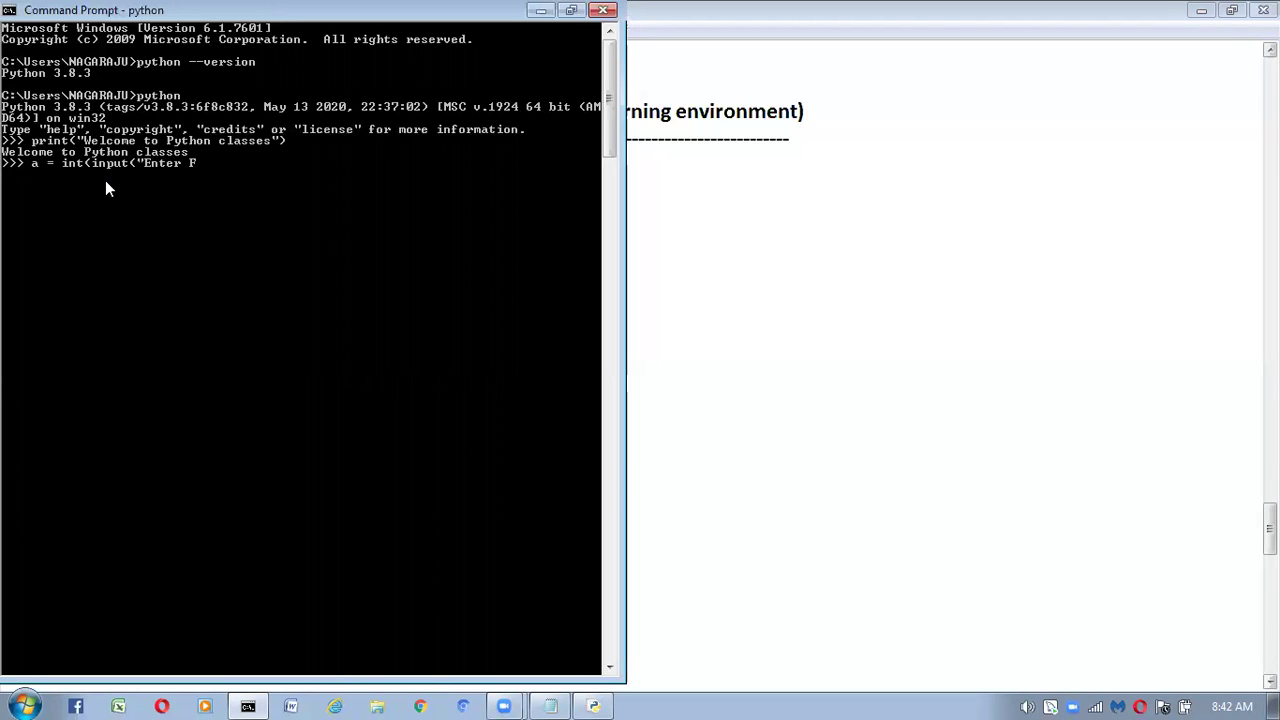
{"action": "type", "text": "irst Value:"}
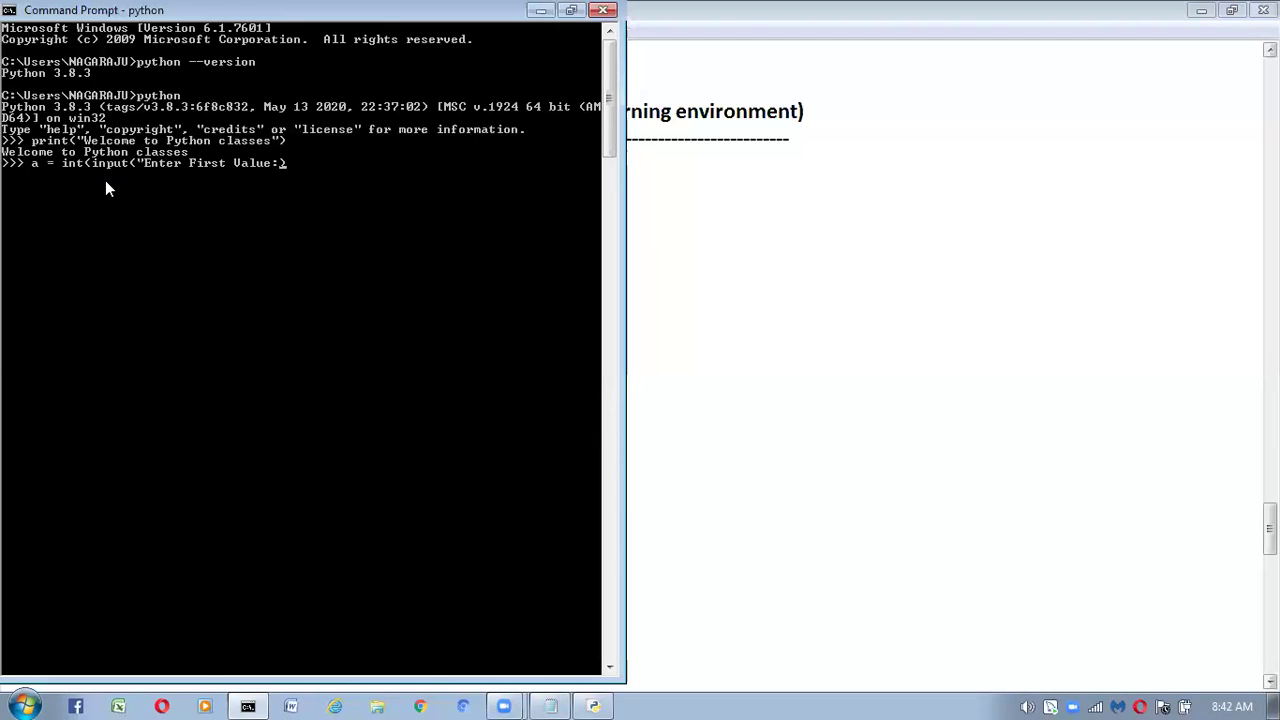
{"action": "type", "text": "\""}
{"action": "key", "text": "End"}
{"action": "type", "text": ")"}
{"action": "key", "text": "Return"}
{"action": "type", "text": "20"}
{"action": "key", "text": "Return"}
Step: Read 50 into b with int(input("Enter second value:")), then start typing if a>b
{"action": "type", "text": "b=in"}
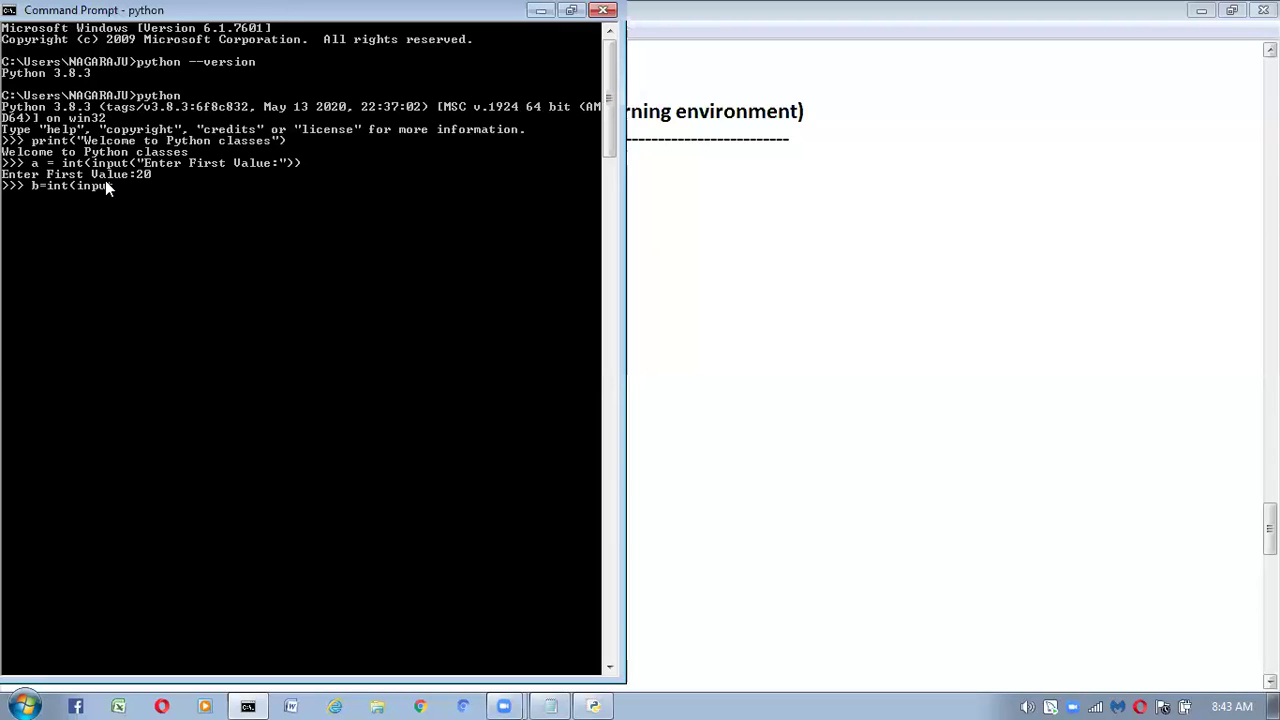
{"action": "type", "text": "t(input(\"Enter second value:\"))"}
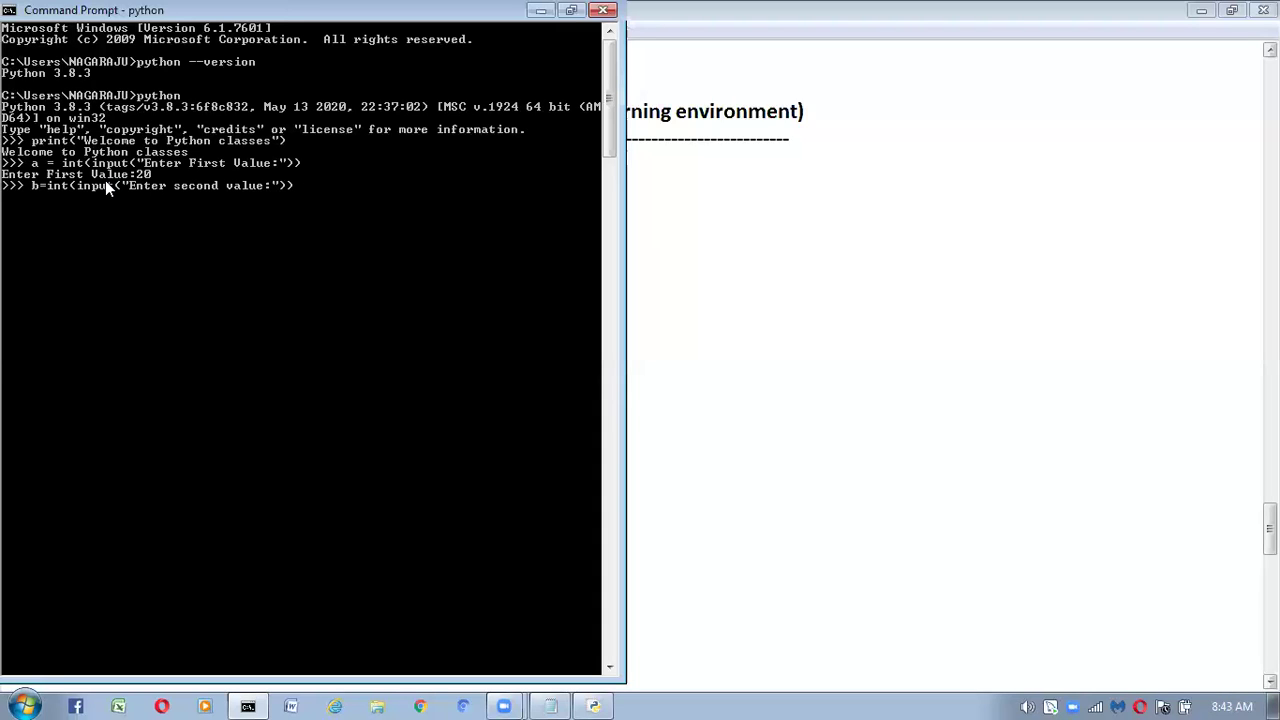
{"action": "key", "text": "Return"}
{"action": "type", "text": "50"}
{"action": "key", "text": "Return"}
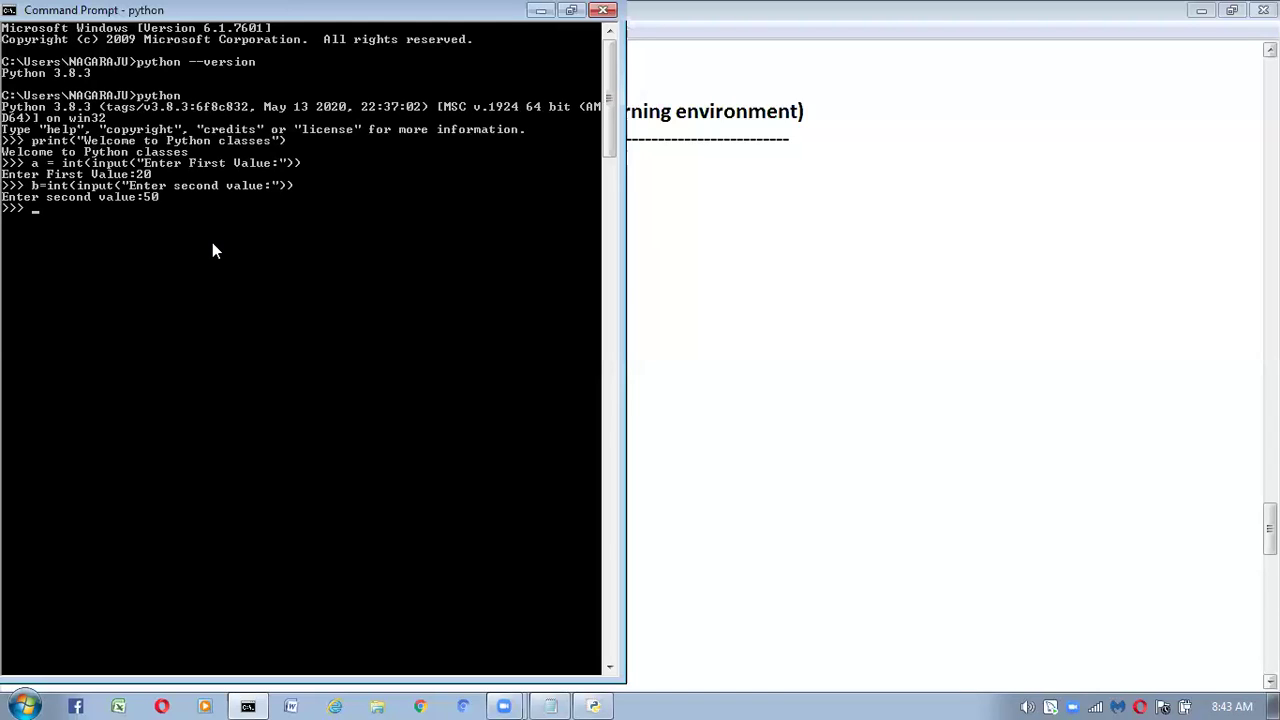
{"action": "type", "text": "if"}
{"action": "type", "text": " a"}
{"action": "type", "text": ">b"}
Step: Submit the unindented print line, get an IndentationError, and retype if a>b: with an indented body
{"action": "type", "text": "print(a,\"is"}
{"action": "type", "text": " greater than b"}
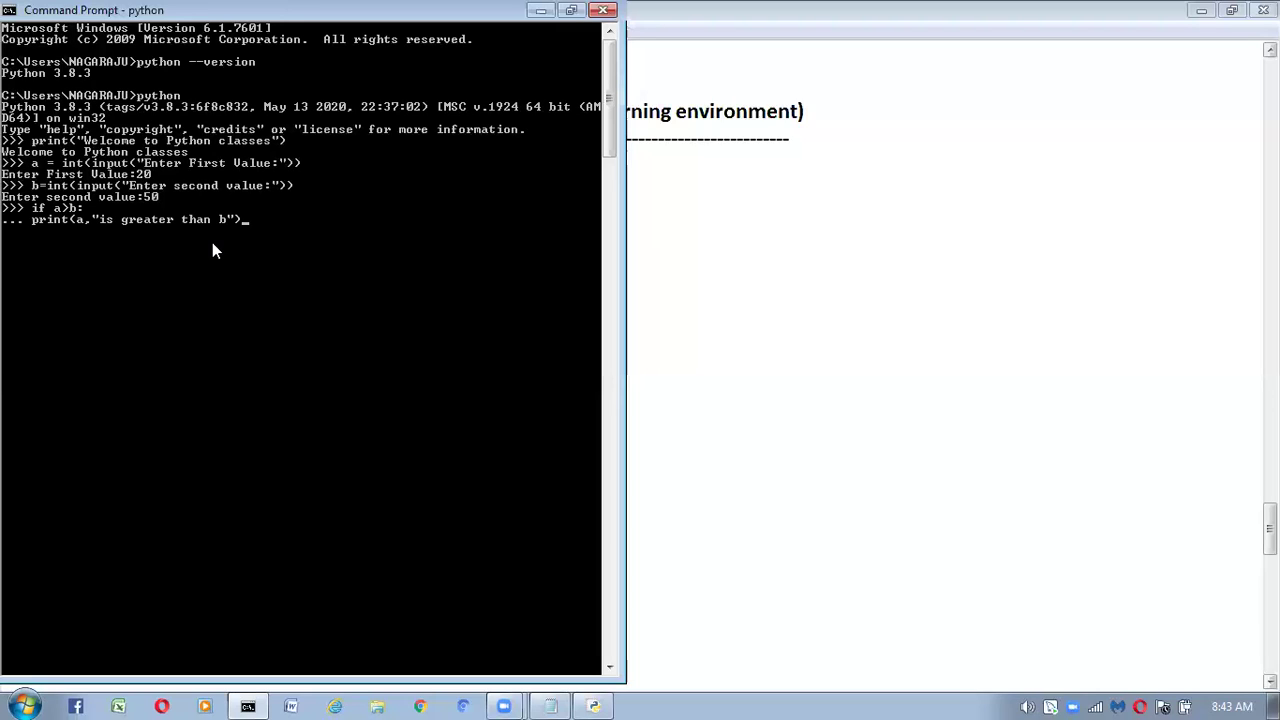
{"action": "key", "text": "Return"}
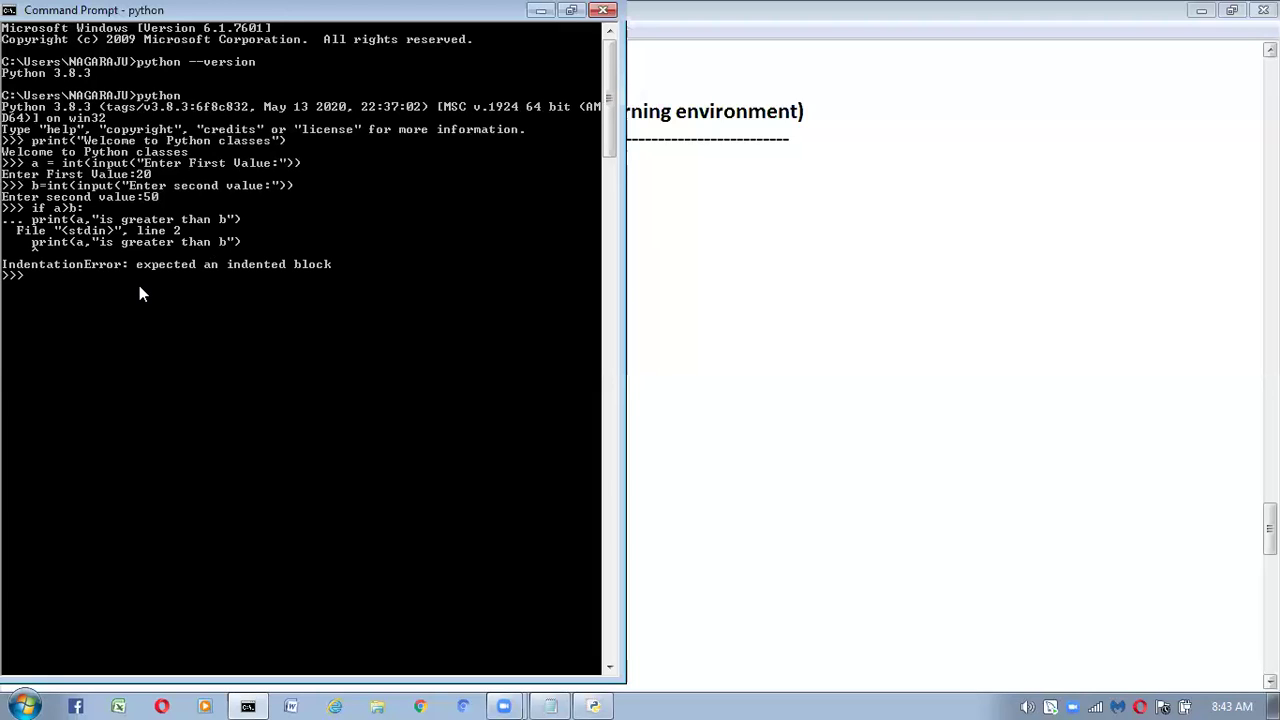
{"action": "type", "text": "if a>b:"}
{"action": "key", "text": "Return"}
{"action": "key", "text": "Tab"}
Step: Enter print(a,"is greater than",b) and an else print(b,"is greater than",a), outputting 50 is greater than 20
{"action": "type", "text": "print"}
{"action": "type", "text": "(a,\"is greater"}
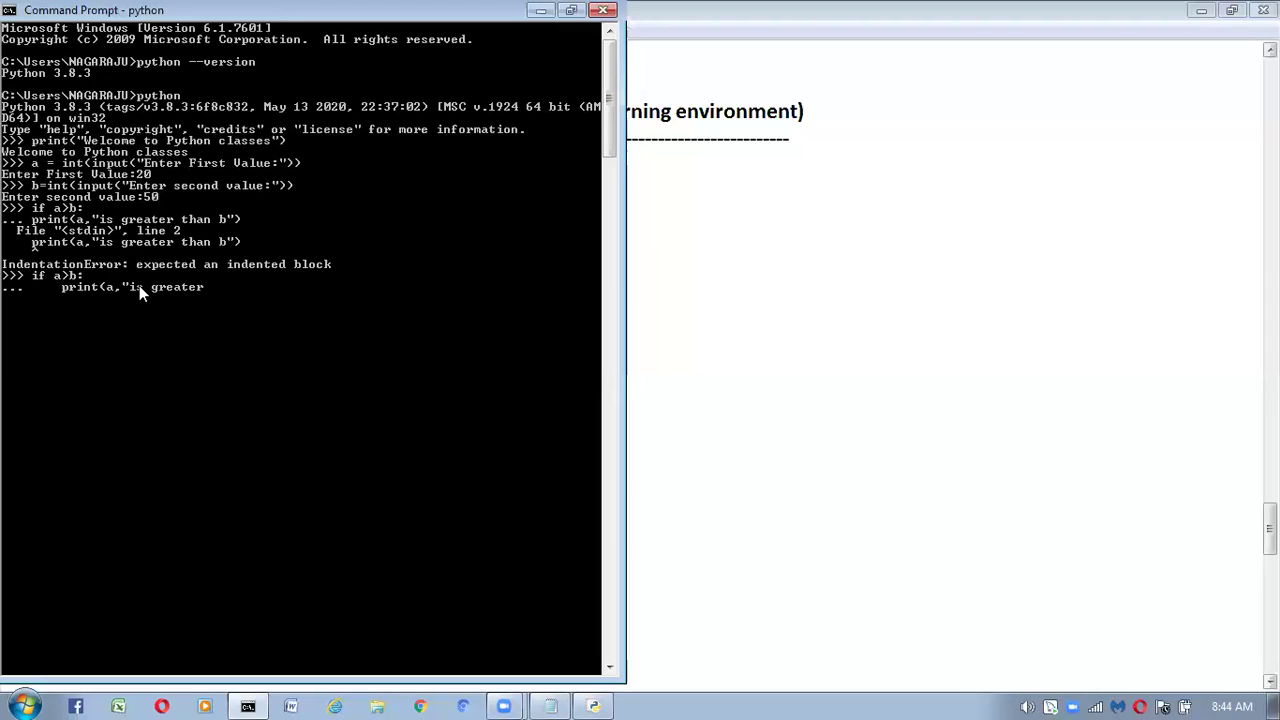
{"action": "type", "text": "than b"}
{"action": "key", "text": "Left"}
{"action": "key", "text": "Left"}
{"action": "key", "text": "Left"}
{"action": "key", "text": "Left"}
{"action": "key", "text": "Left"}
{"action": "key", "text": "Left"}
{"action": "key", "text": "Right"}
{"action": "key", "text": "Right"}
{"action": "key", "text": "Right"}
{"action": "key", "text": "Right"}
{"action": "key", "text": "Right"}
{"action": "key", "text": "Left"}
{"action": "type", "text": "\","}
{"action": "key", "text": "End"}
{"action": "type", "text": ")"}
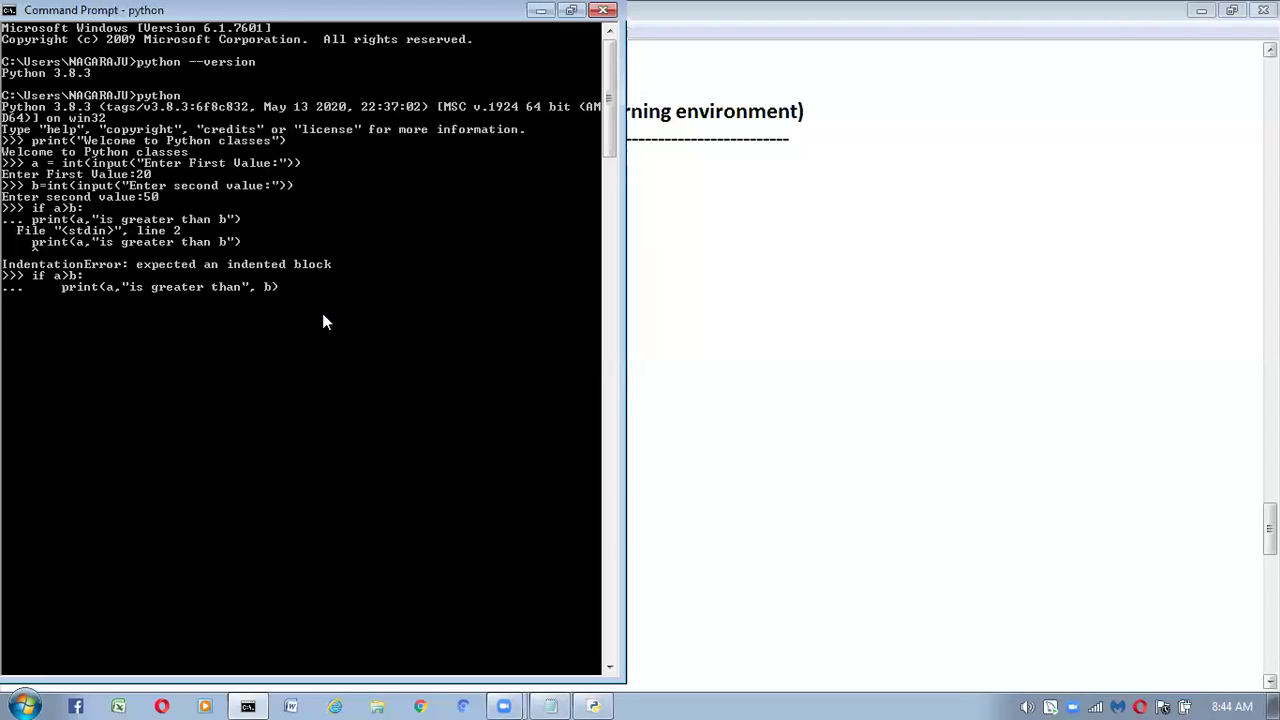
{"action": "type", "text": "el"}
{"action": "key", "text": "BackSpace"}
{"action": "key", "text": "BackSpace"}
{"action": "type", "text": "rint(b,\"is greater than\",a"}
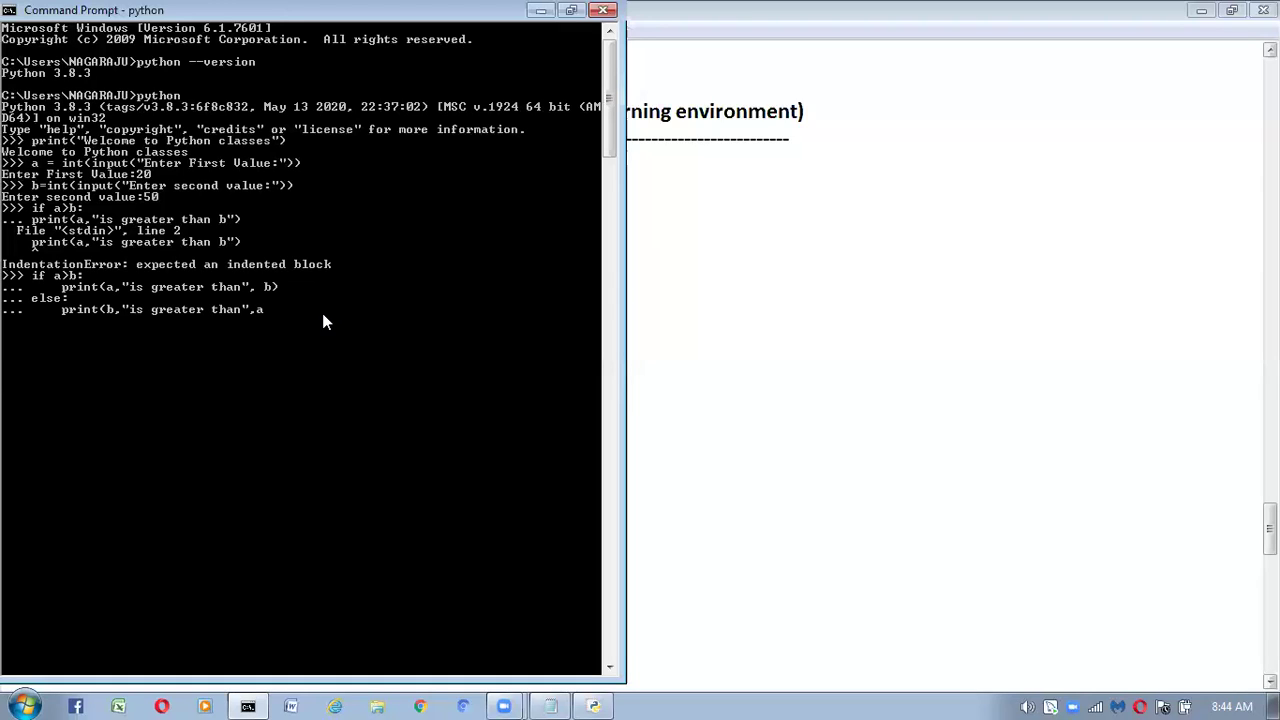
{"action": "type", "text": ")"}
{"action": "key", "text": "Return"}
{"action": "key", "text": "Return"}
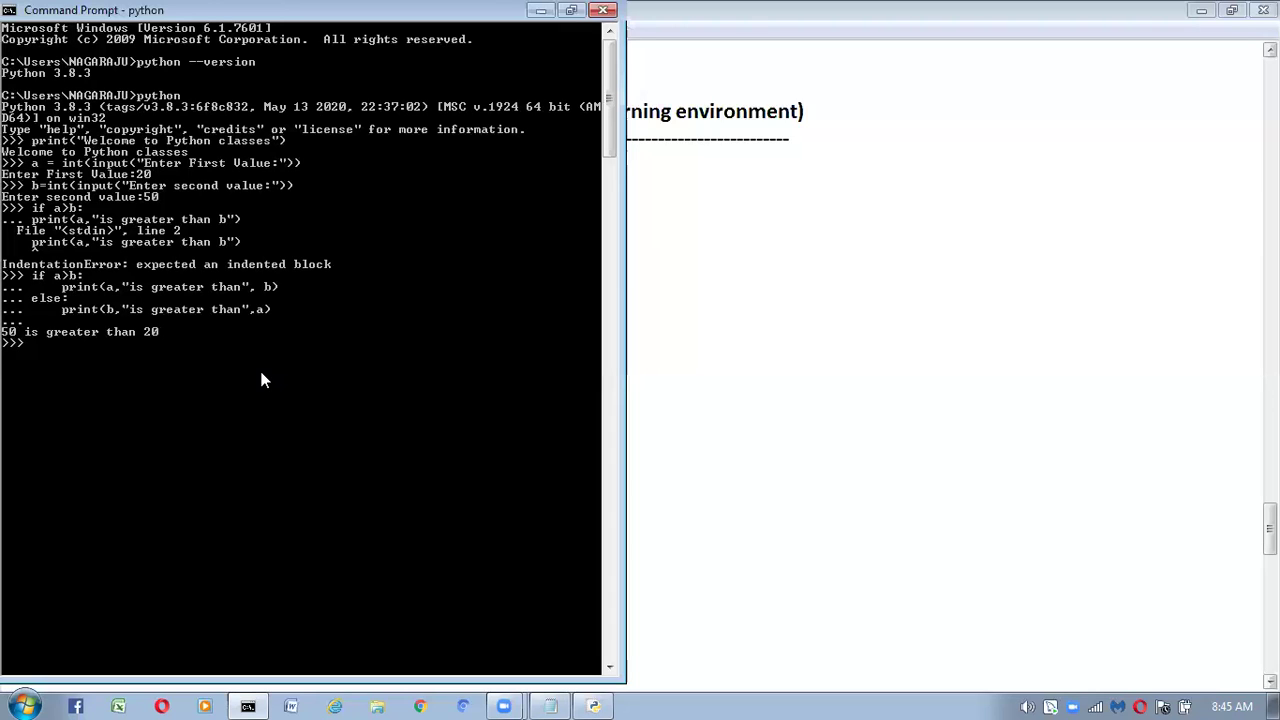
Step: Mark and copy the console's Python session text, then return to the Notepad notes
{"action": "right_click", "coordinate": [154, 263]}
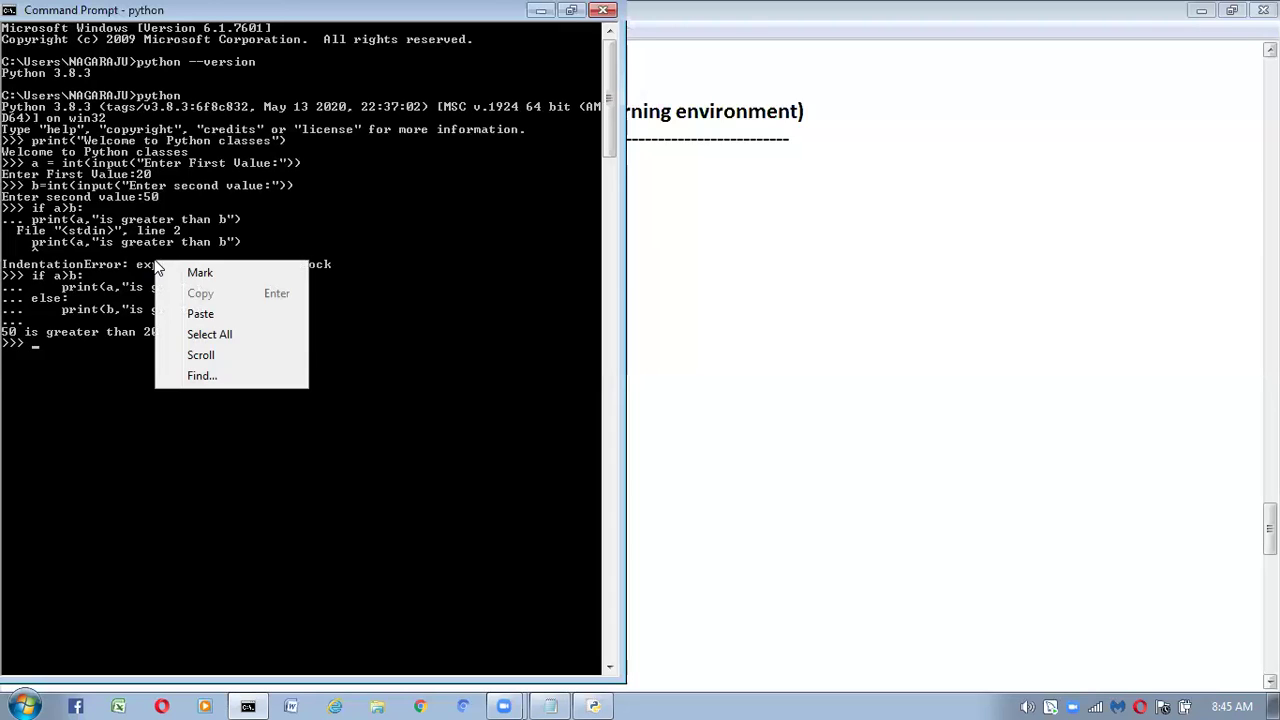
{"action": "left_click", "coordinate": [199, 273]}
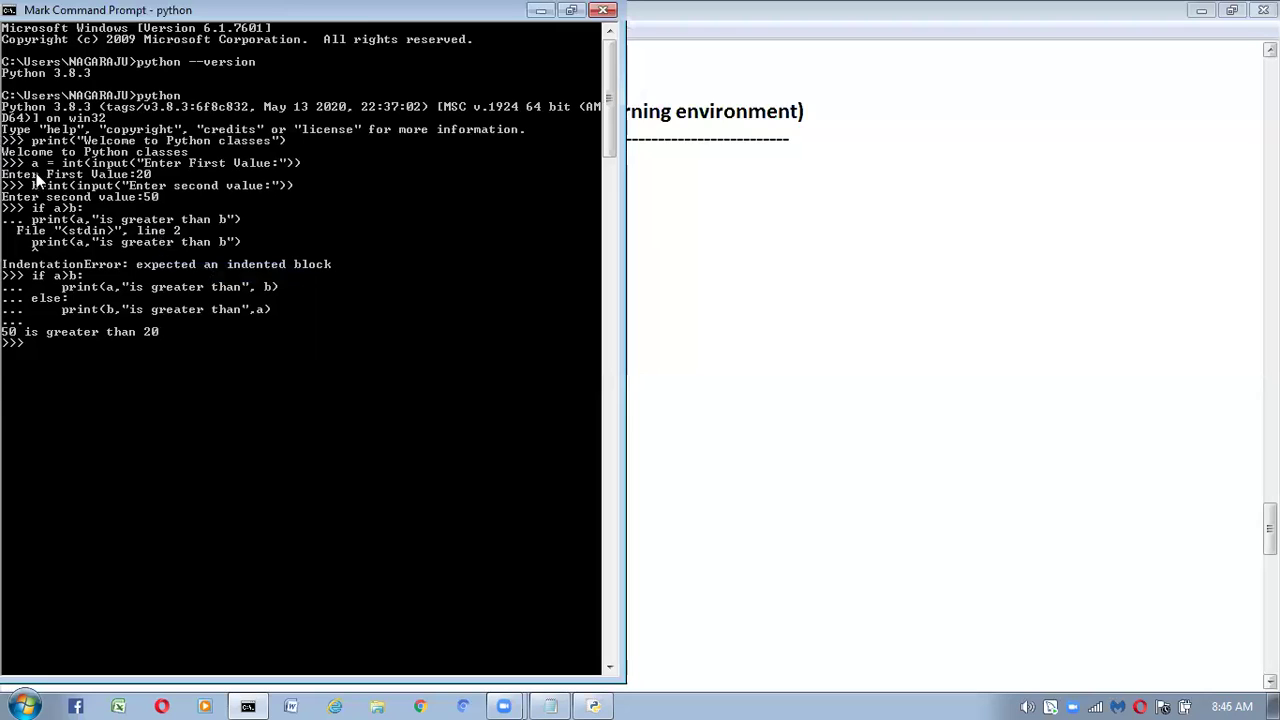
{"action": "left_click_drag", "start_coordinate": [3, 140], "coordinate": [357, 370]}
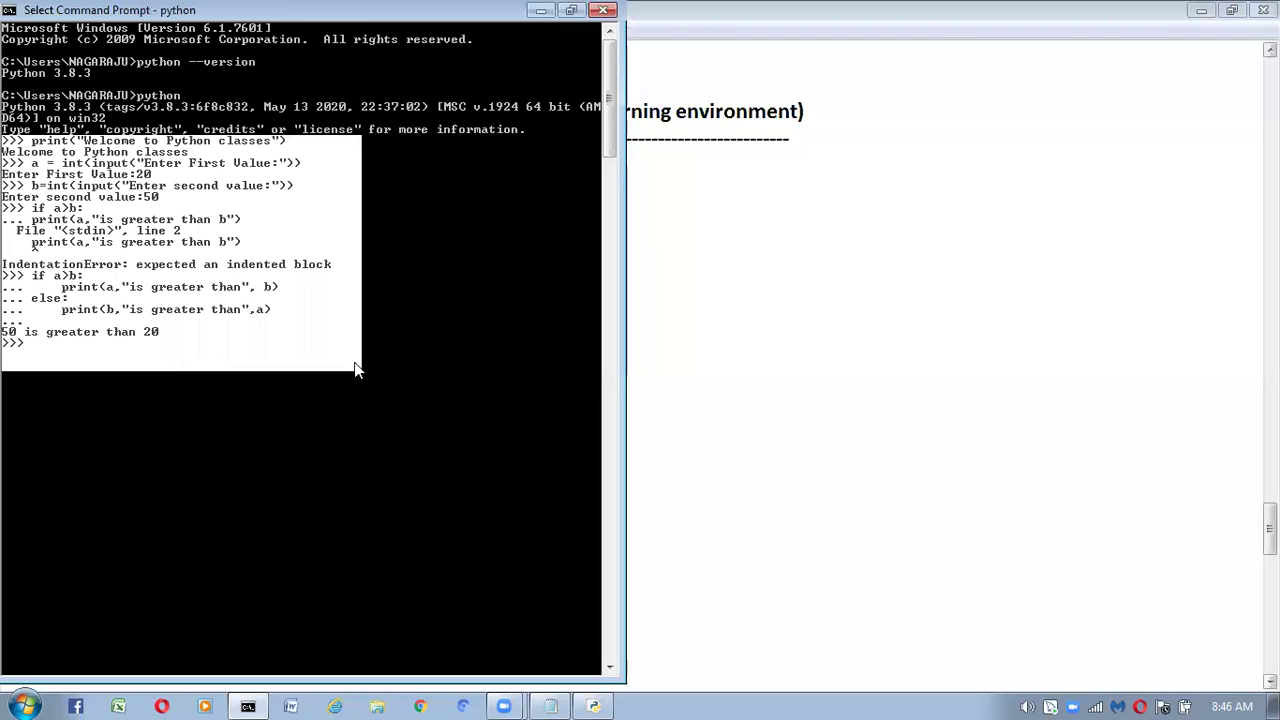
{"action": "key", "text": "Return"}
{"action": "left_click", "coordinate": [766, 358]}
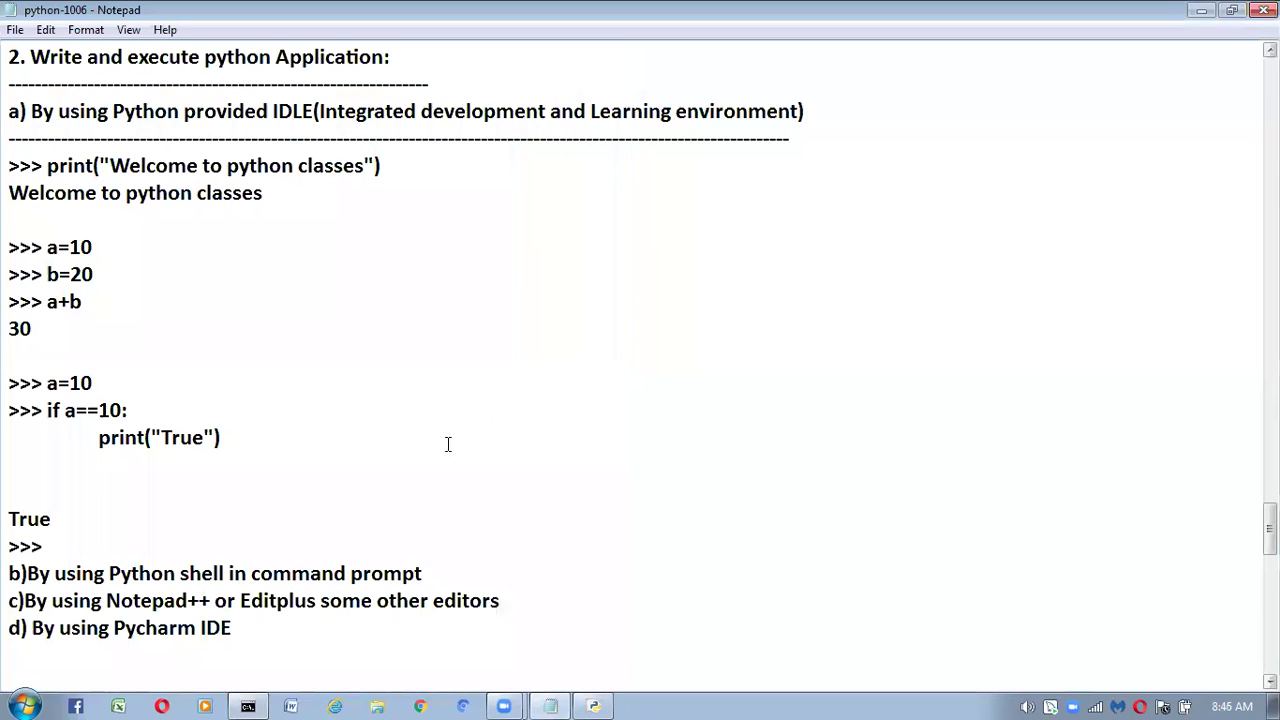
Step: Add a dashed line under the b) heading and paste the copied shell session beneath it
{"action": "left_click", "coordinate": [438, 576]}
{"action": "key", "text": "Return"}
{"action": "type", "text": "--------------------------------------------------------------------"}
{"action": "key", "text": "Return"}
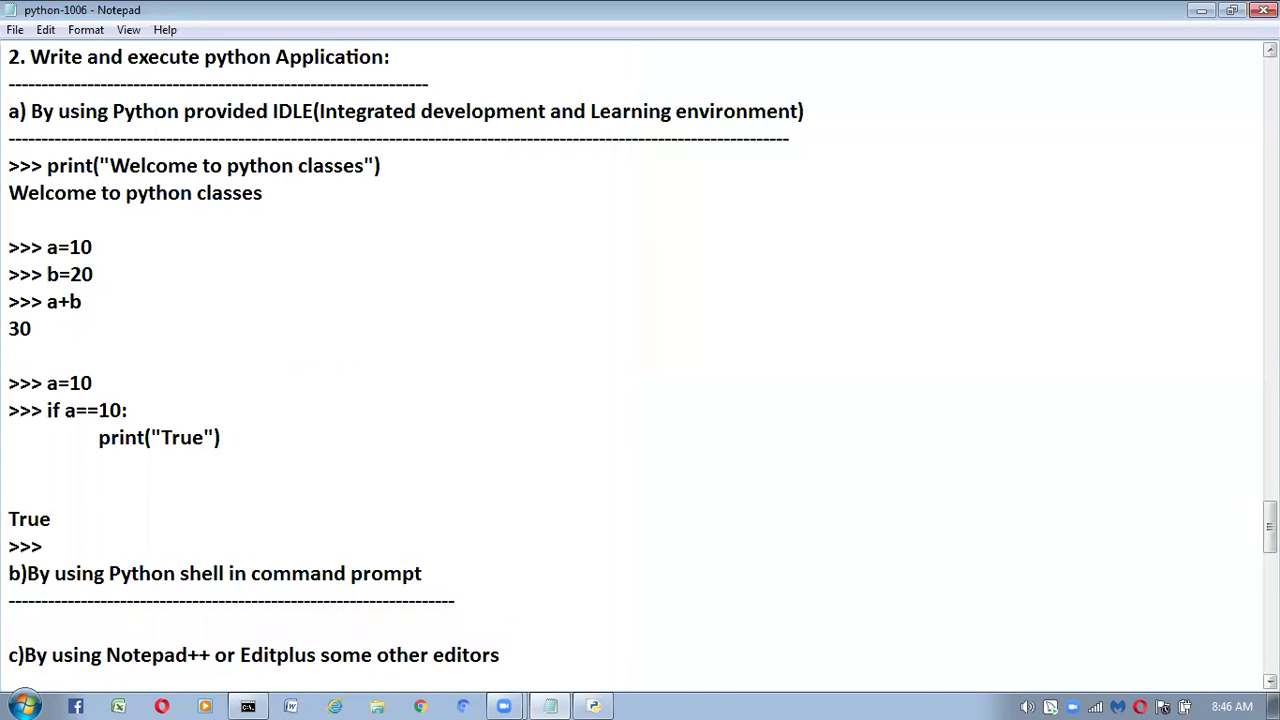
{"action": "type", "text": ">>> print(\"Welcome to Python classes\") Welcome to Python classes >>> a = int(input(\"Enter First Value:\")) Enter First Value:20 >>> b=int(input(\"Enter second value:\")) Enter second value:50 >>> if a>b: ... print(a,\"is greater than b\")   File \"<stdin>\", line 2     print(a,\"is greater than b\")     ^ IndentationError: expected an indented block >>> if a>b: ...     print(a,\"is greater than\", b) ... else: ...     print(b,\"is greater than\",a) ... 50 is greater than 20 >>>"}
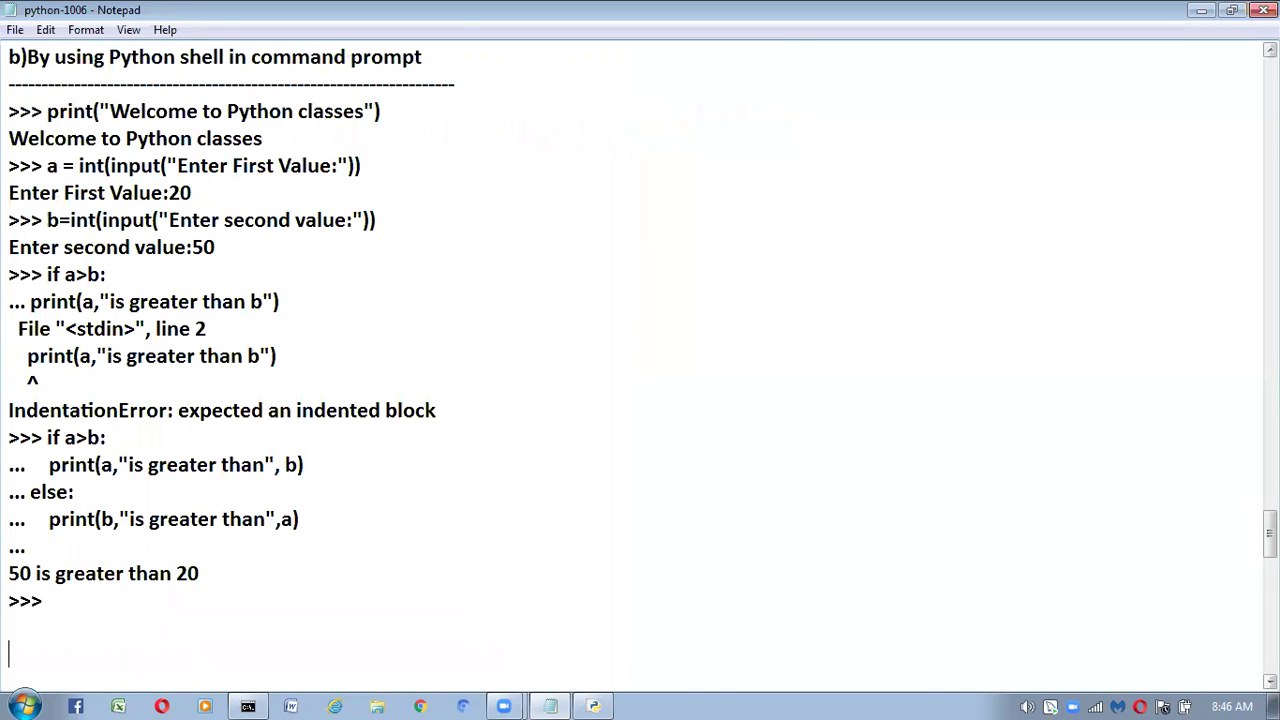
{"action": "scroll", "coordinate": [440, 577], "scroll_direction": "down", "scroll_amount": 3}
{"action": "scroll", "coordinate": [440, 577], "scroll_direction": "down", "scroll_amount": 3}
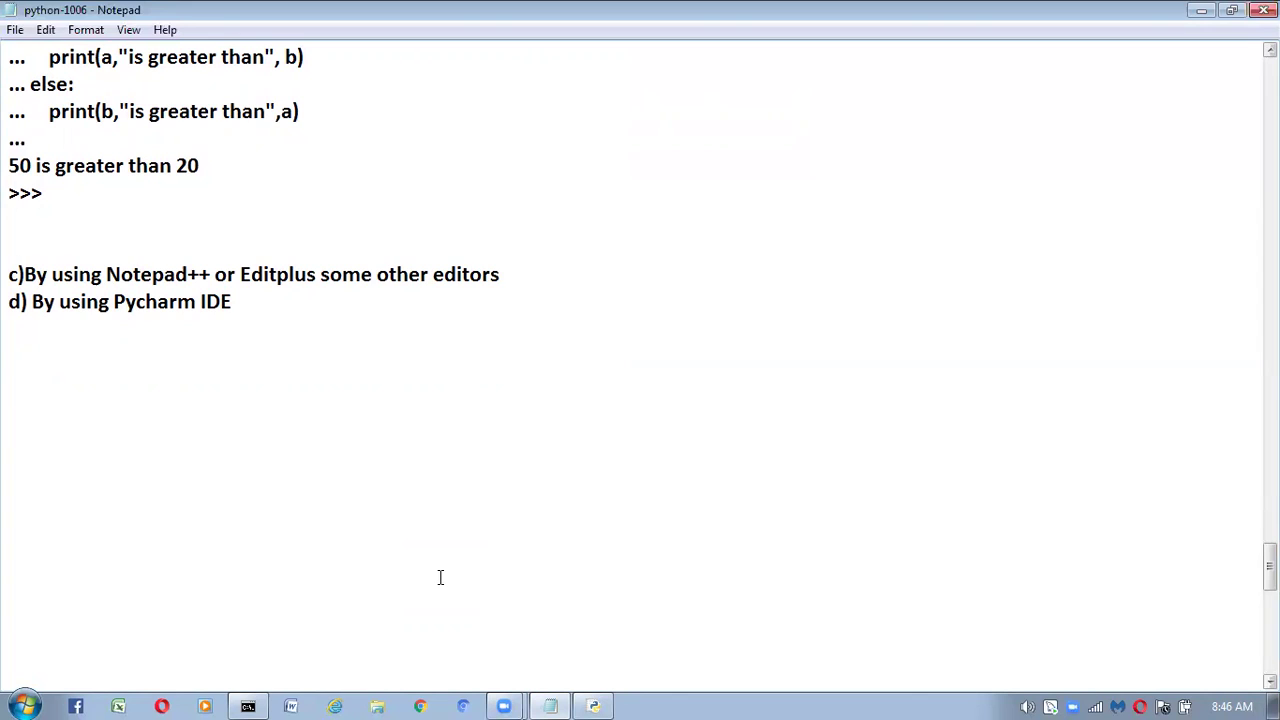
Step: End the c) heading after 'editors' with a colon and a dashed underline, then open the Start menu
{"action": "left_click", "coordinate": [515, 281]}
{"action": "type", "text": ":"}
{"action": "key", "text": "Return"}
{"action": "type", "text": "------------------------------------------------------------------------------"}
{"action": "key", "text": "Return"}
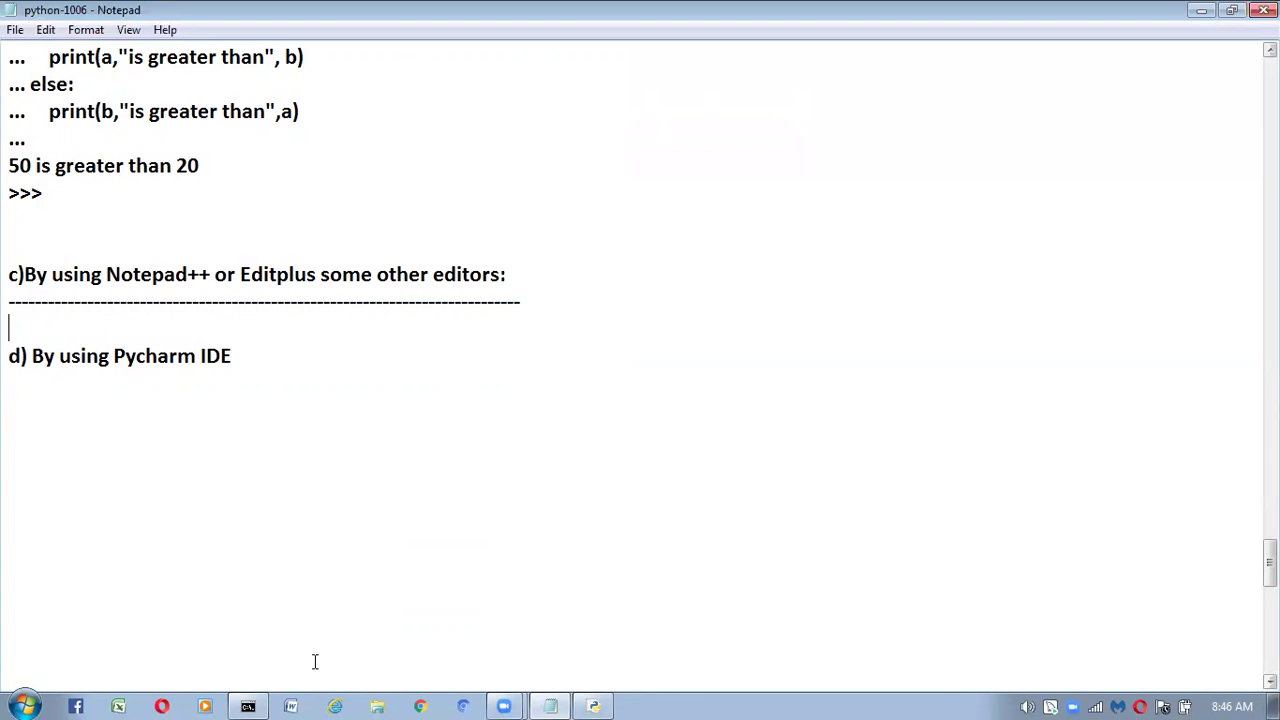
{"action": "left_click", "coordinate": [23, 704]}
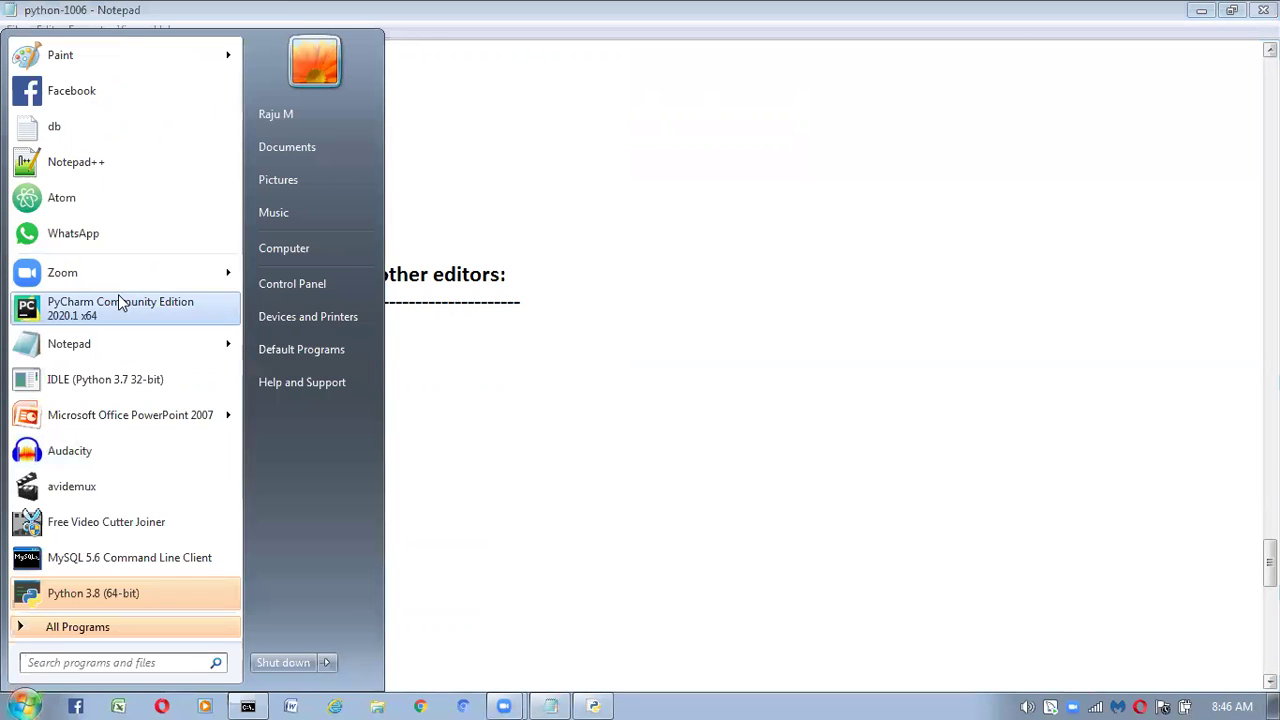
Step: Launch Notepad++, scroll to the last tabs, and create the empty new 28 tab
{"action": "left_click", "coordinate": [103, 163]}
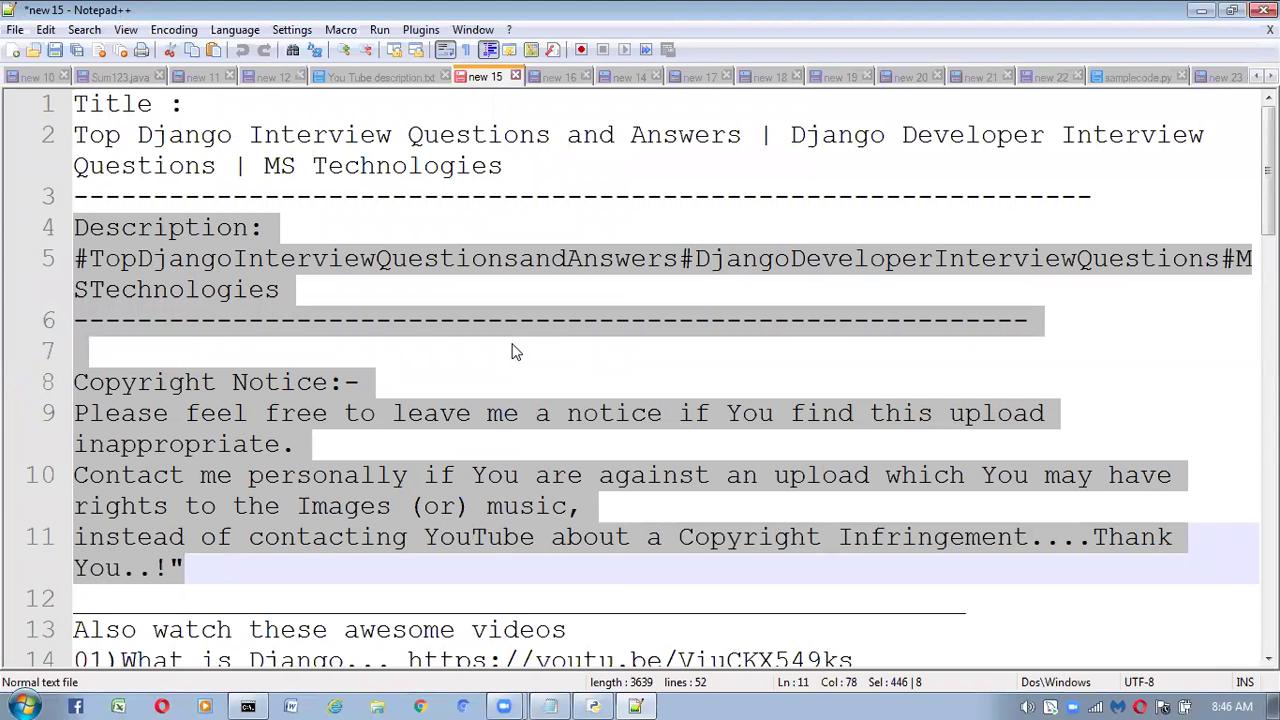
{"action": "left_click", "coordinate": [1272, 76]}
{"action": "left_click", "coordinate": [1272, 76]}
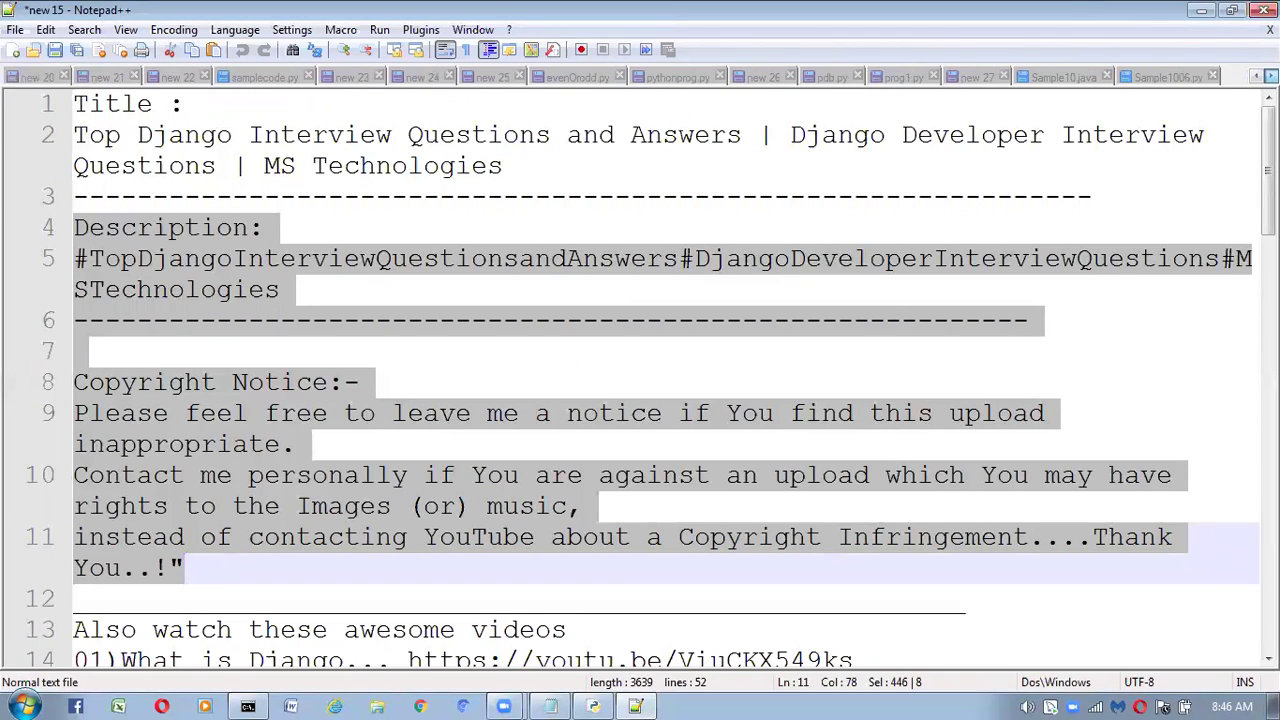
{"action": "double_click", "coordinate": [1238, 78]}
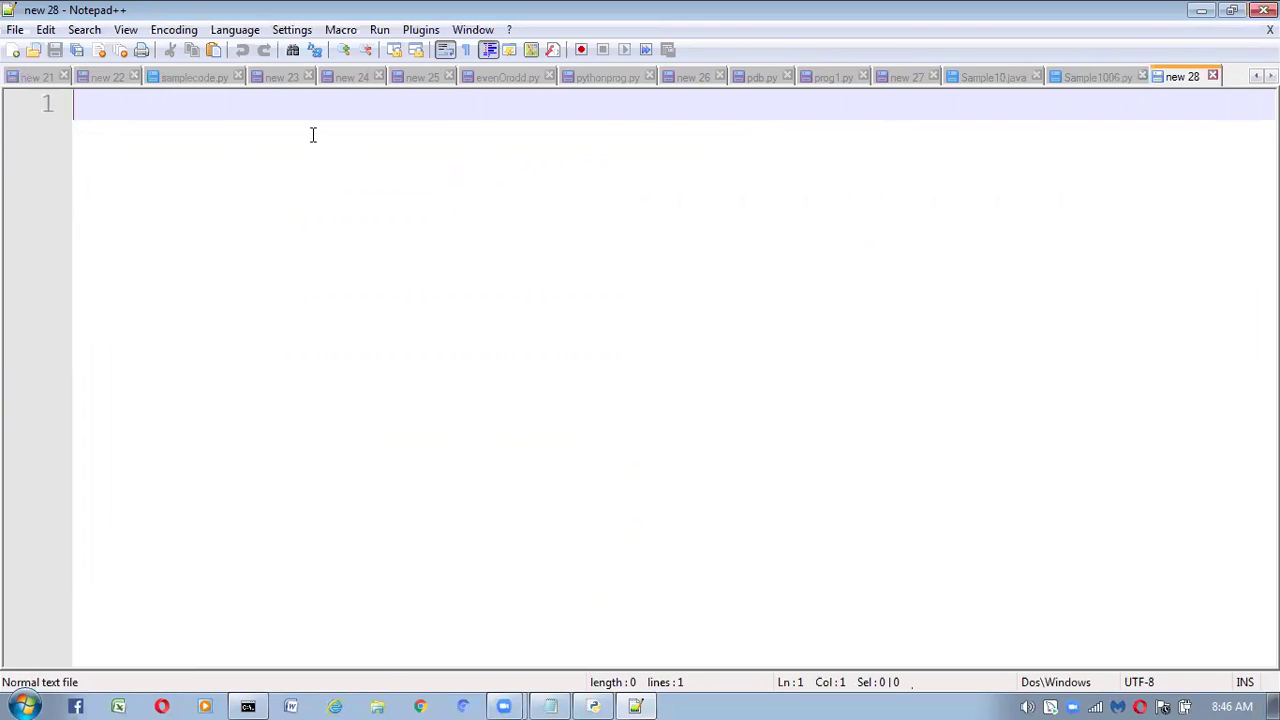
Step: Type print("Welcome to python and django classes") in new 28 and bring up Save As
{"action": "type", "text": "print("}
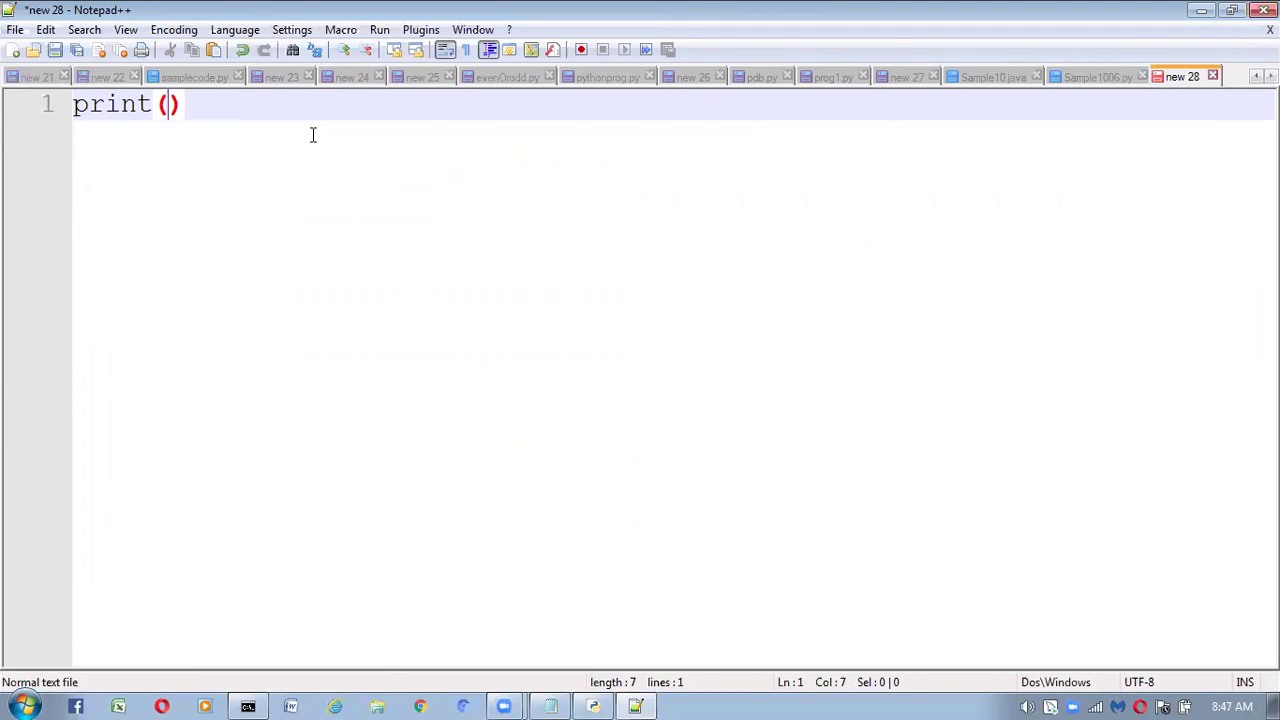
{"action": "type", "text": "\"Welcom"}
{"action": "key", "text": "BackSpace"}
{"action": "type", "text": "to python and django classes"}
{"action": "key", "text": "Right"}
{"action": "key", "text": "Right"}
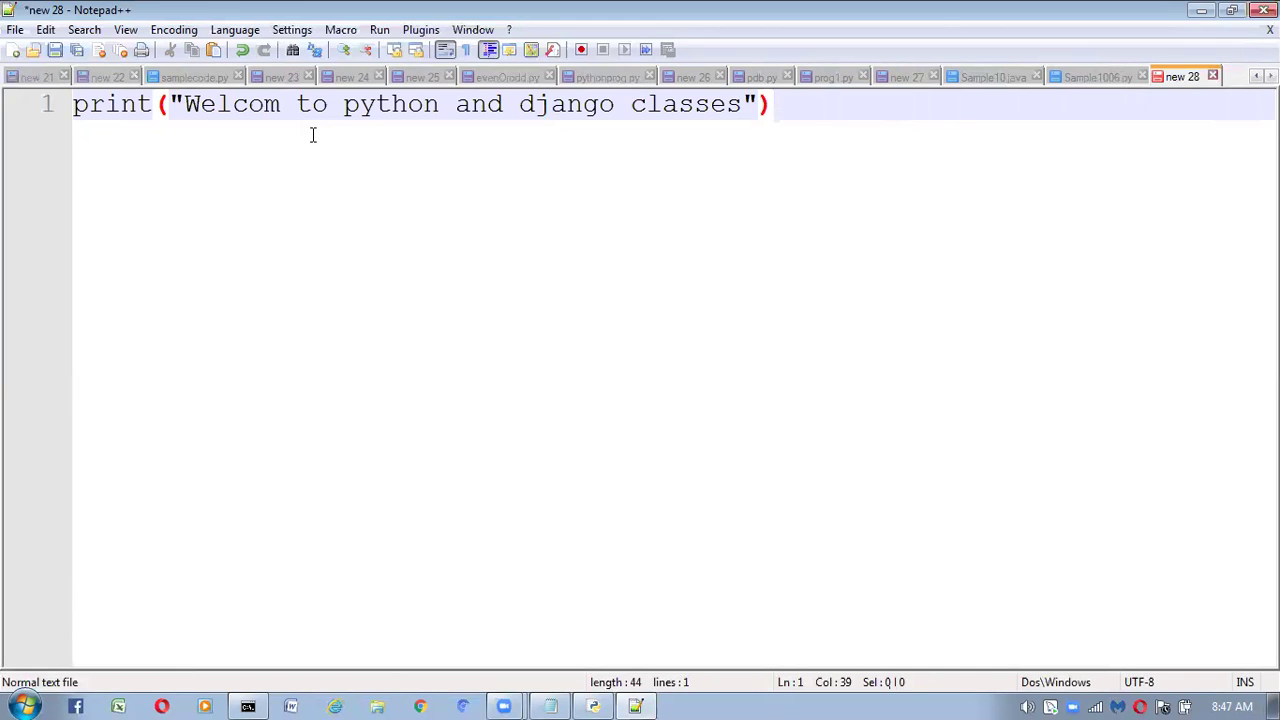
{"action": "key", "text": "ctrl+s"}
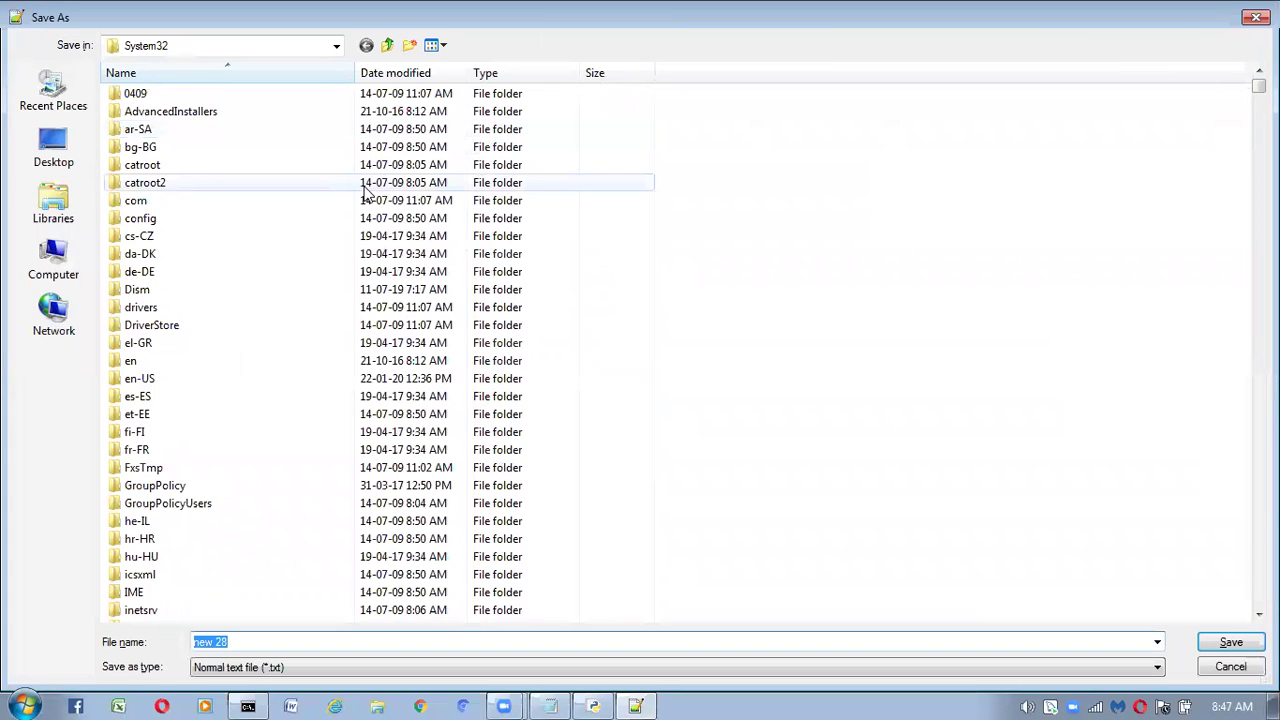
Step: Name the file pythonsample and set the save type to Python file
{"action": "left_click", "coordinate": [249, 645]}
{"action": "key", "text": "BackSpace"}
{"action": "key", "text": "BackSpace"}
{"action": "key", "text": "BackSpace"}
{"action": "key", "text": "BackSpace"}
{"action": "key", "text": "BackSpace"}
{"action": "key", "text": "BackSpace"}
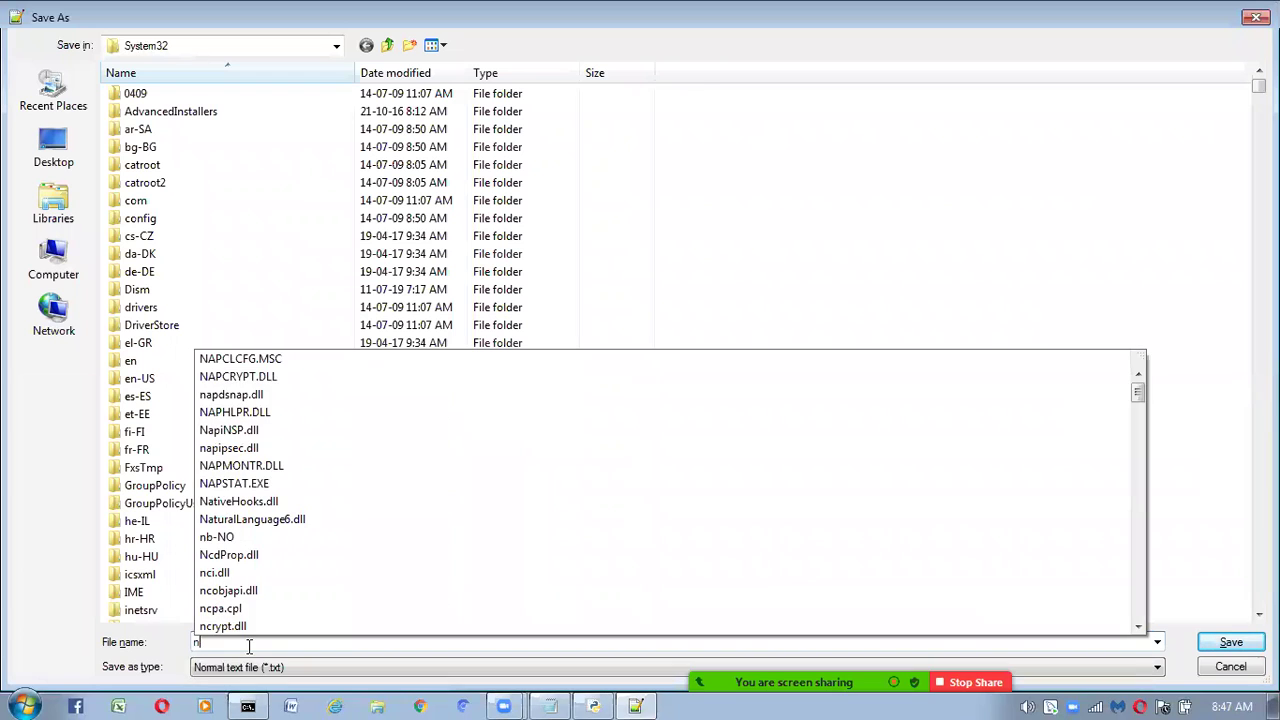
{"action": "type", "text": "python"}
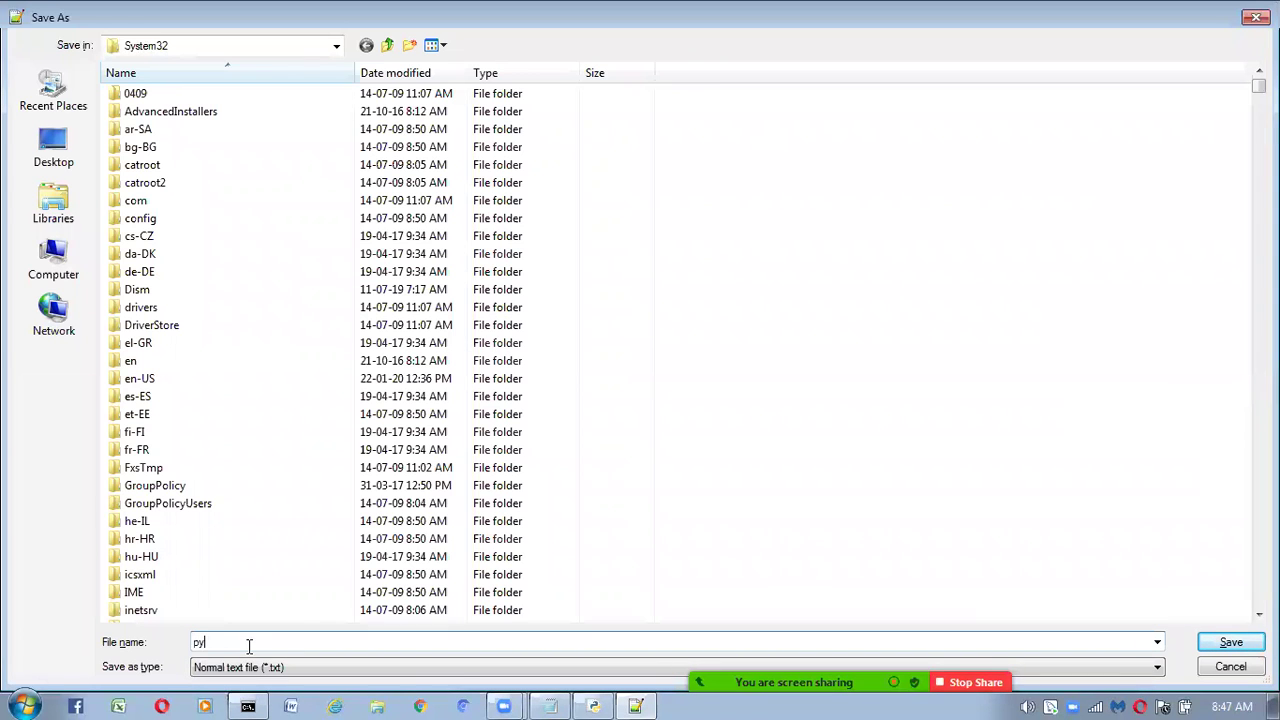
{"action": "type", "text": "sample"}
{"action": "left_click", "coordinate": [237, 675]}
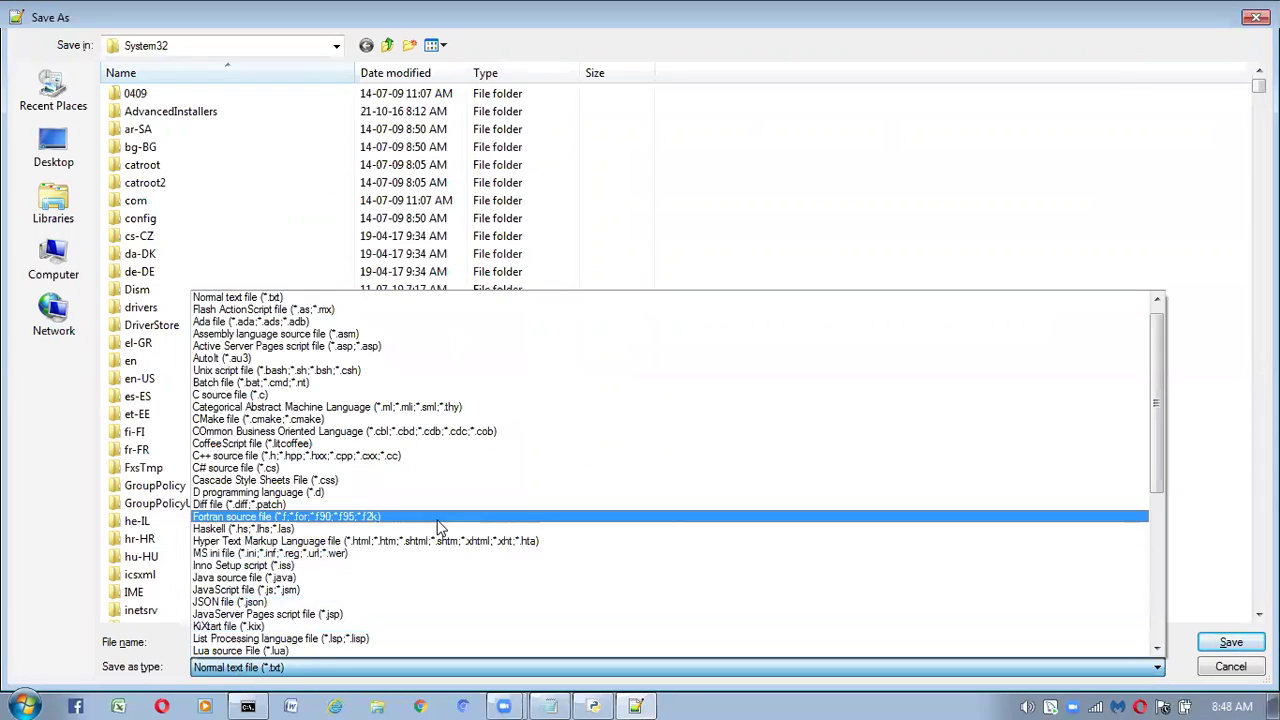
{"action": "key", "text": "Down"}
{"action": "key", "text": "Down"}
{"action": "key", "text": "Down"}
{"action": "key", "text": "Down"}
{"action": "key", "text": "Down"}
{"action": "key", "text": "Down"}
{"action": "key", "text": "Down"}
{"action": "key", "text": "Down"}
{"action": "key", "text": "Down"}
{"action": "key", "text": "Down"}
{"action": "key", "text": "Down"}
{"action": "key", "text": "Down"}
{"action": "key", "text": "Down"}
{"action": "key", "text": "Down"}
{"action": "key", "text": "Down"}
{"action": "key", "text": "Down"}
{"action": "key", "text": "Down"}
{"action": "key", "text": "Down"}
{"action": "key", "text": "Down"}
{"action": "key", "text": "Down"}
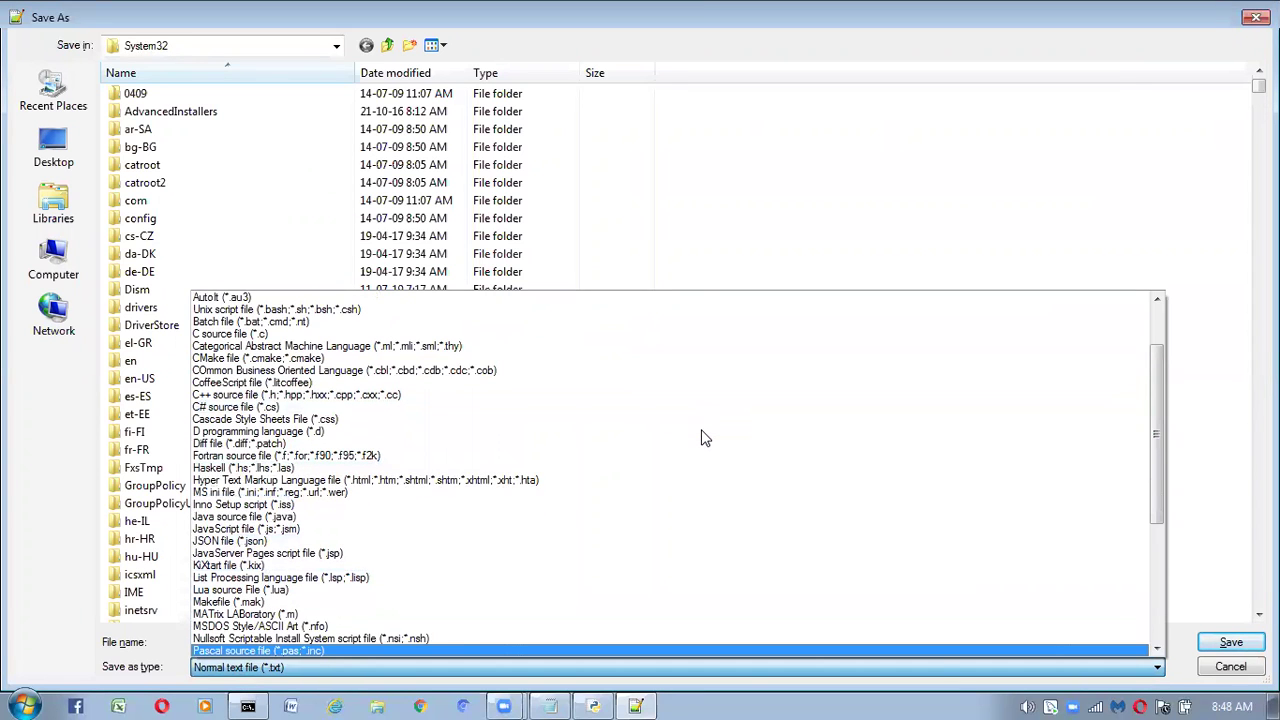
{"action": "key", "text": "Down"}
{"action": "key", "text": "Down"}
{"action": "key", "text": "Down"}
{"action": "key", "text": "Down"}
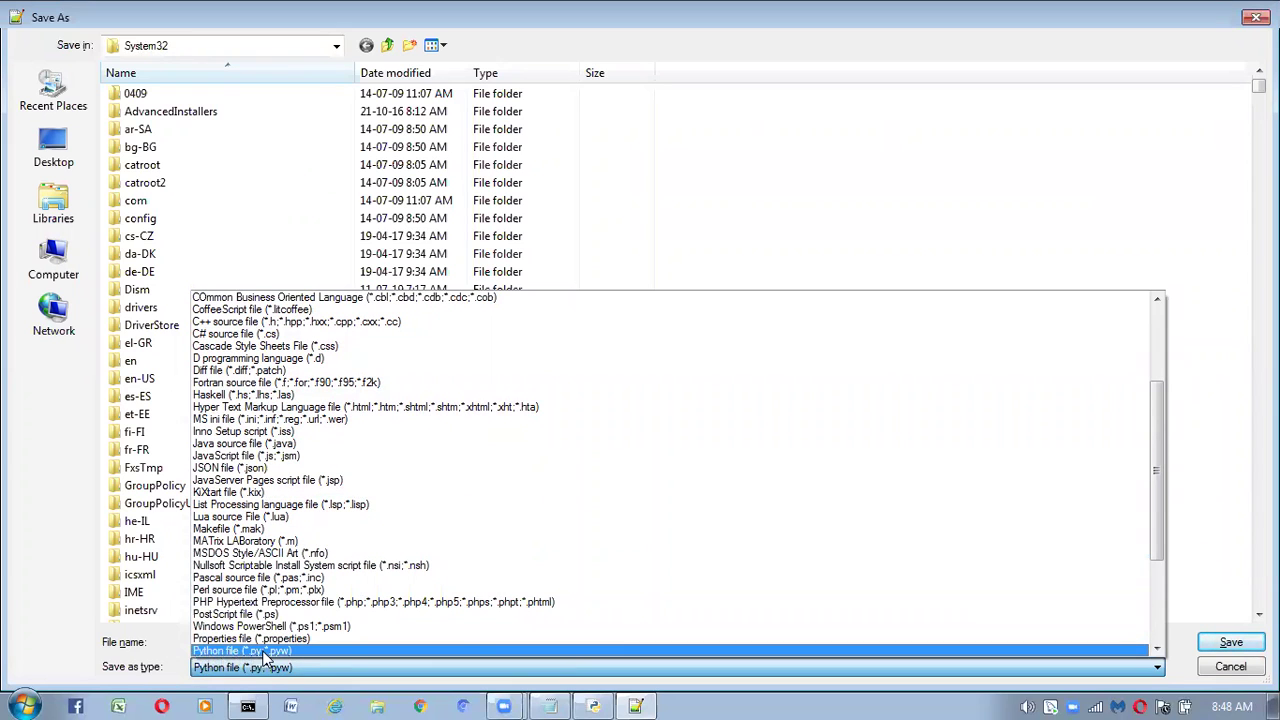
{"action": "left_click", "coordinate": [304, 651]}
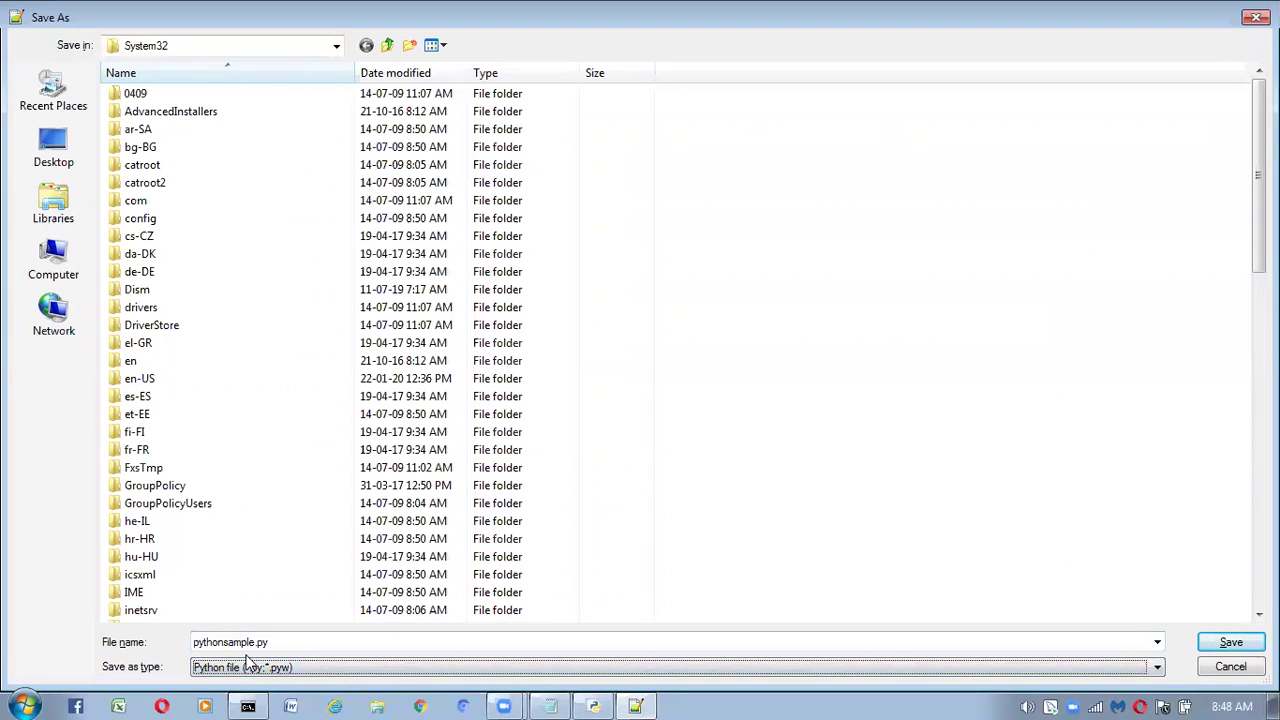
Step: Save pythonsample.py to the Desktop instead of System32
{"action": "left_click", "coordinate": [1230, 643]}
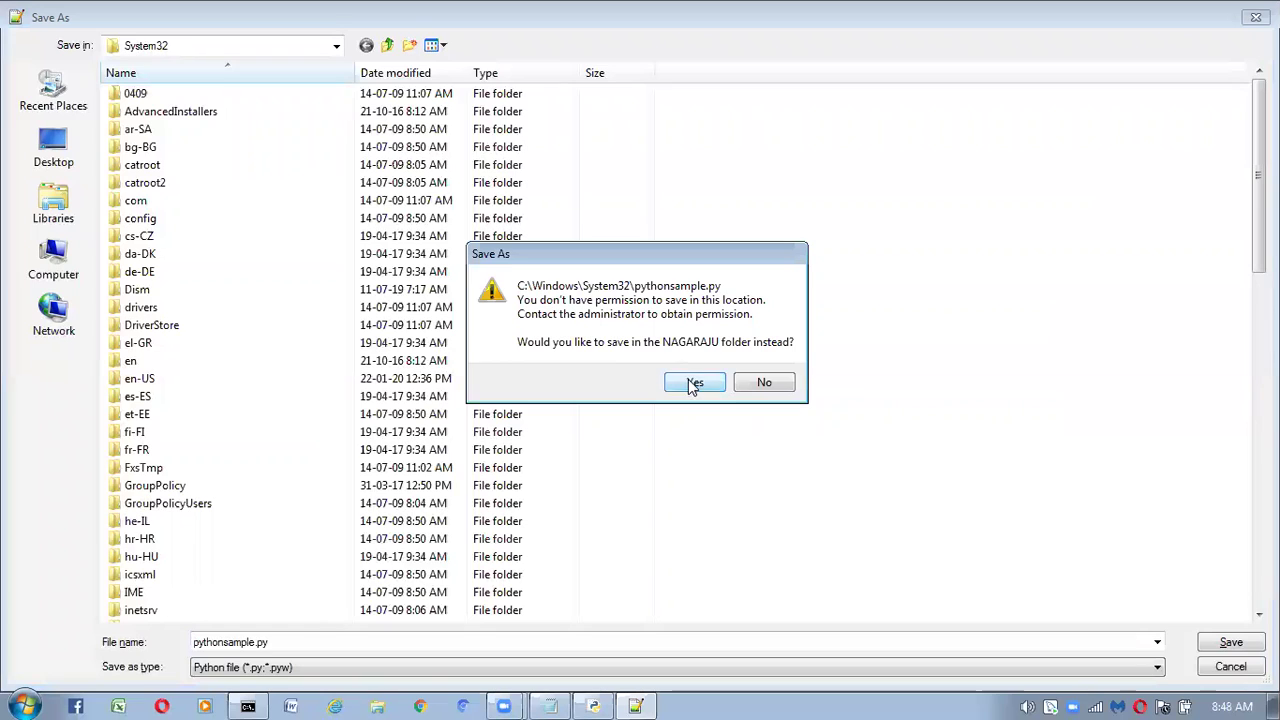
{"action": "left_click", "coordinate": [760, 384]}
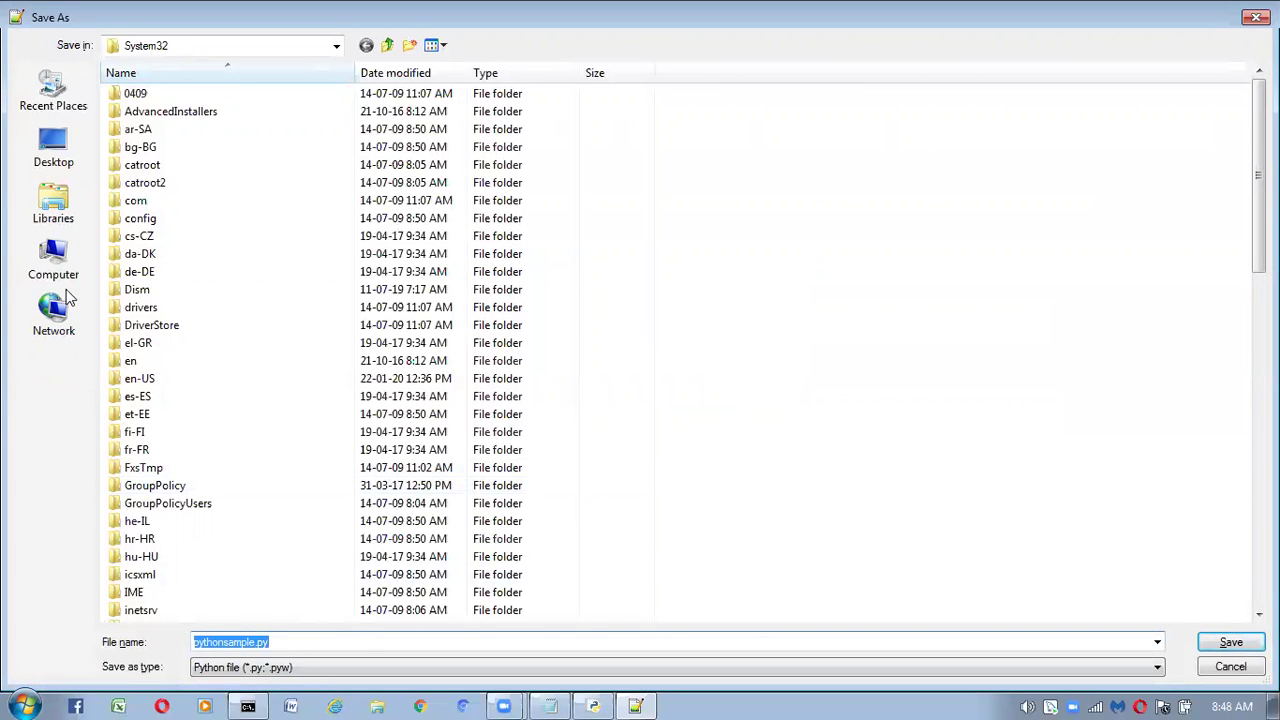
{"action": "left_click", "coordinate": [55, 150]}
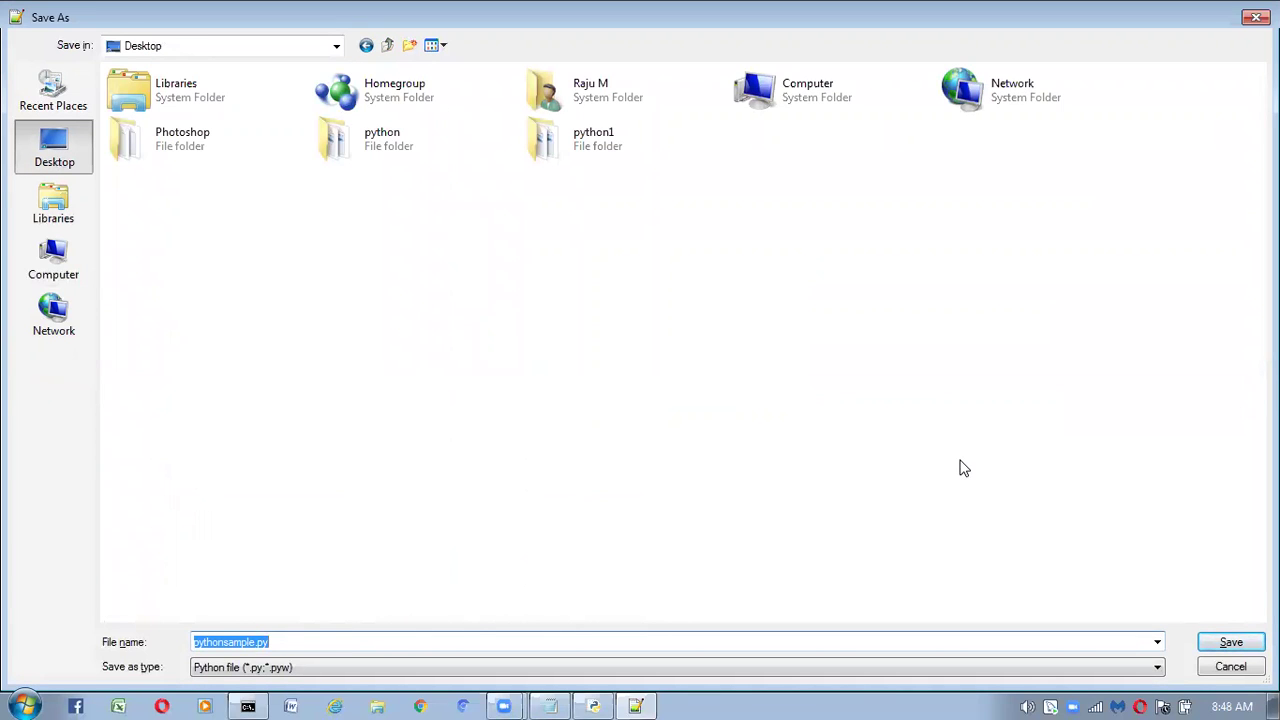
{"action": "left_click", "coordinate": [1222, 644]}
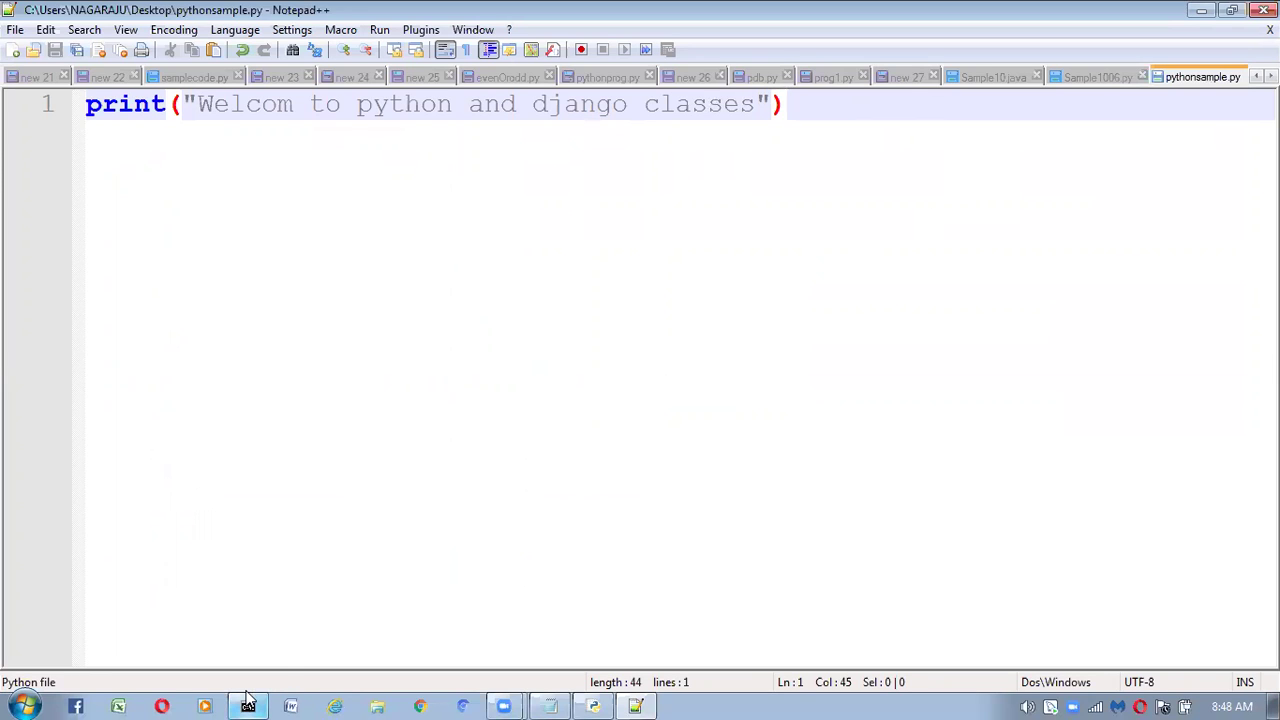
Step: Launch a Command Prompt in the Desktop folder by entering cmd in Explorer's address bar
{"action": "left_click", "coordinate": [377, 706]}
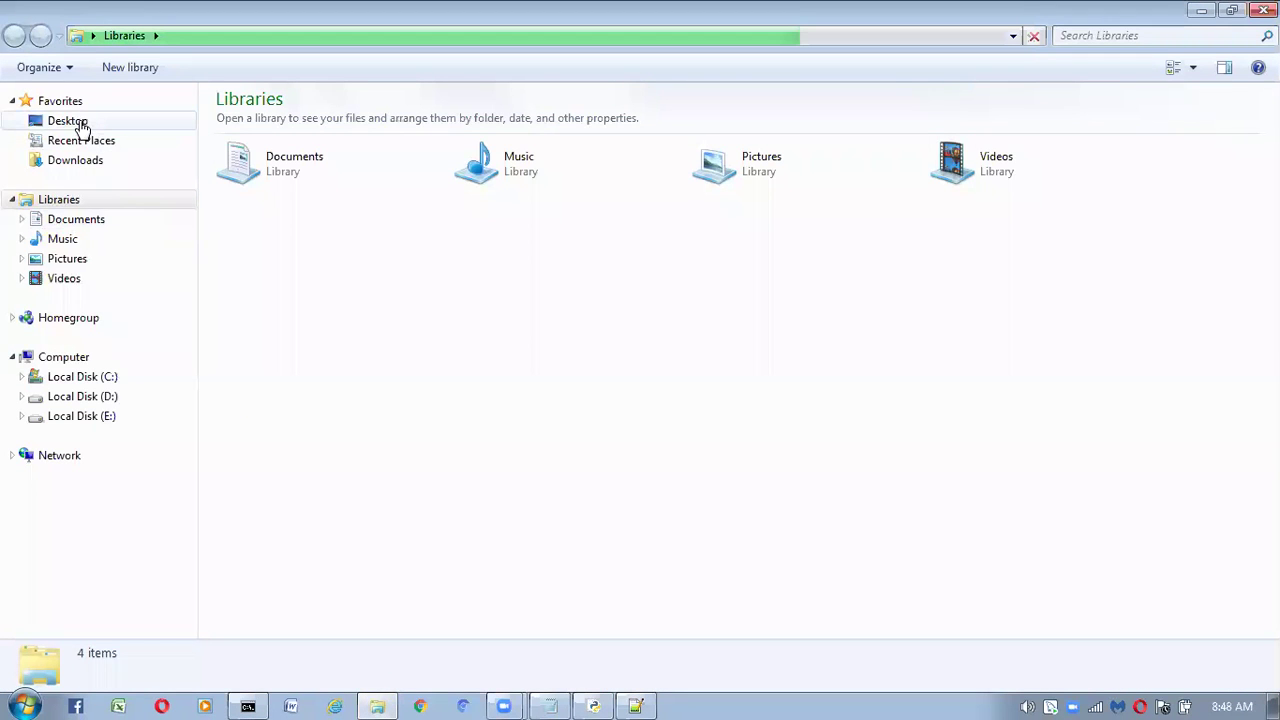
{"action": "left_click", "coordinate": [80, 122]}
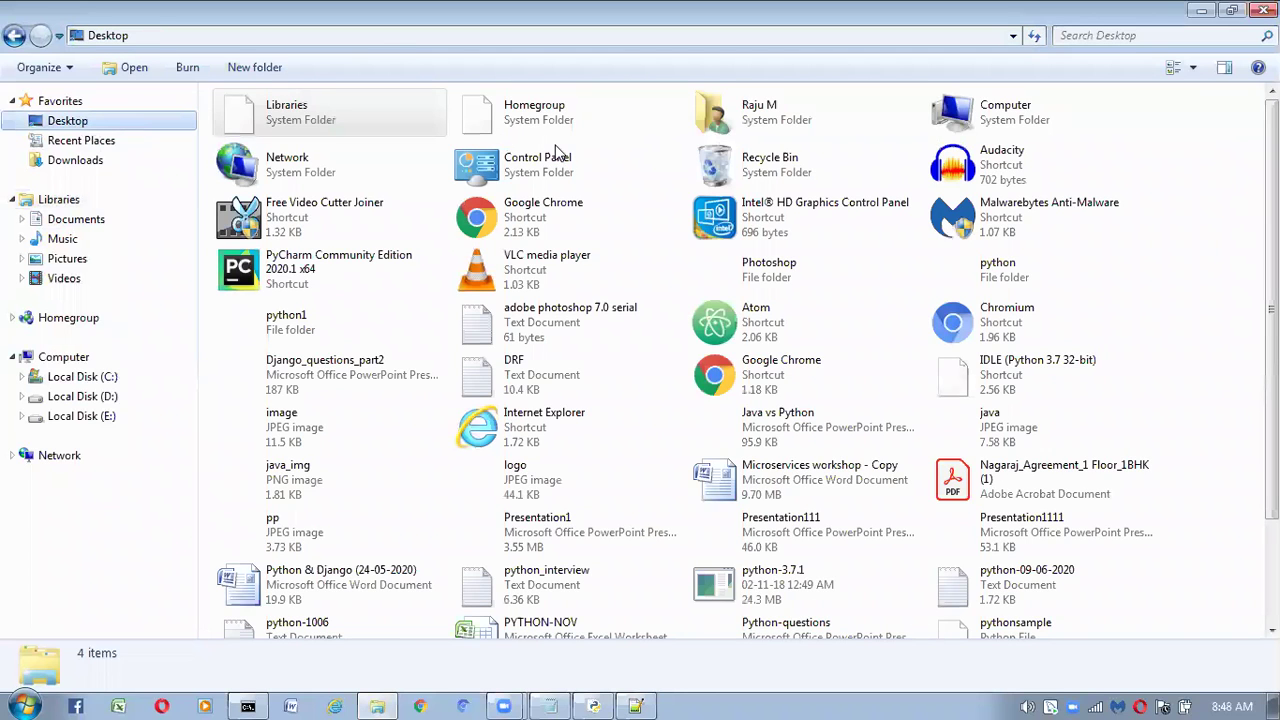
{"action": "left_click", "coordinate": [391, 36]}
{"action": "type", "text": "cm"}
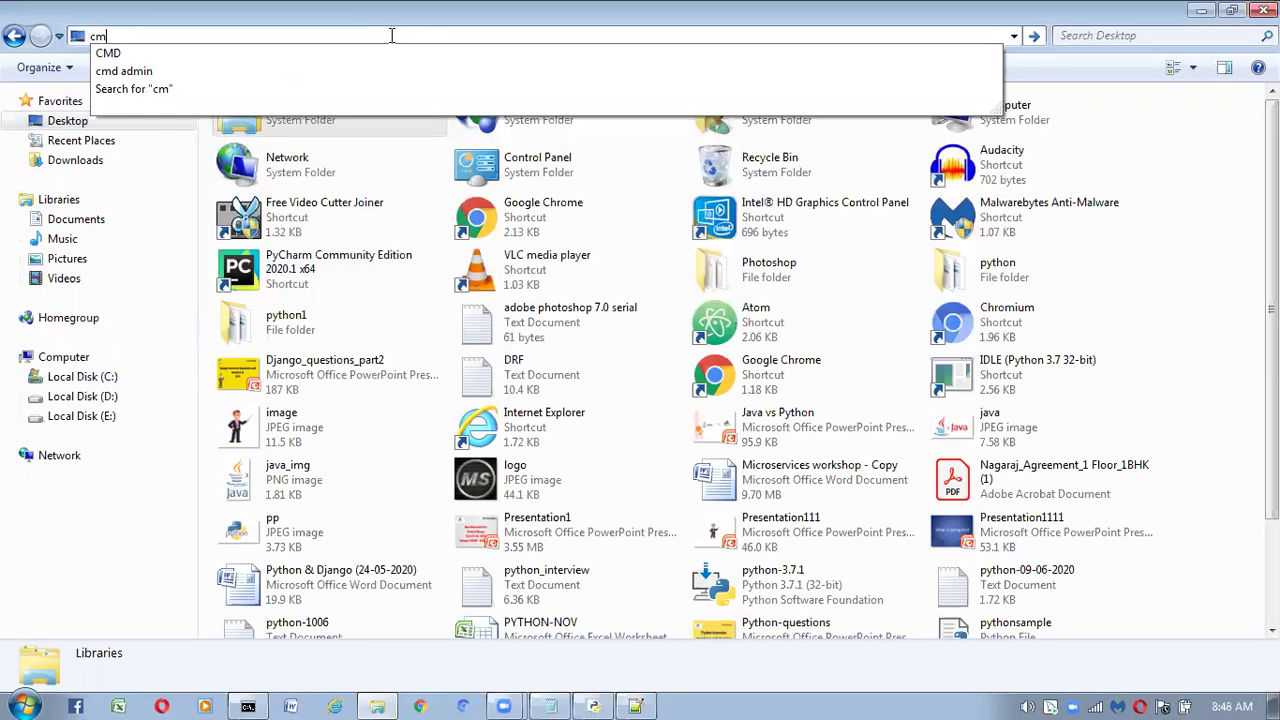
{"action": "type", "text": "d"}
{"action": "key", "text": "Return"}
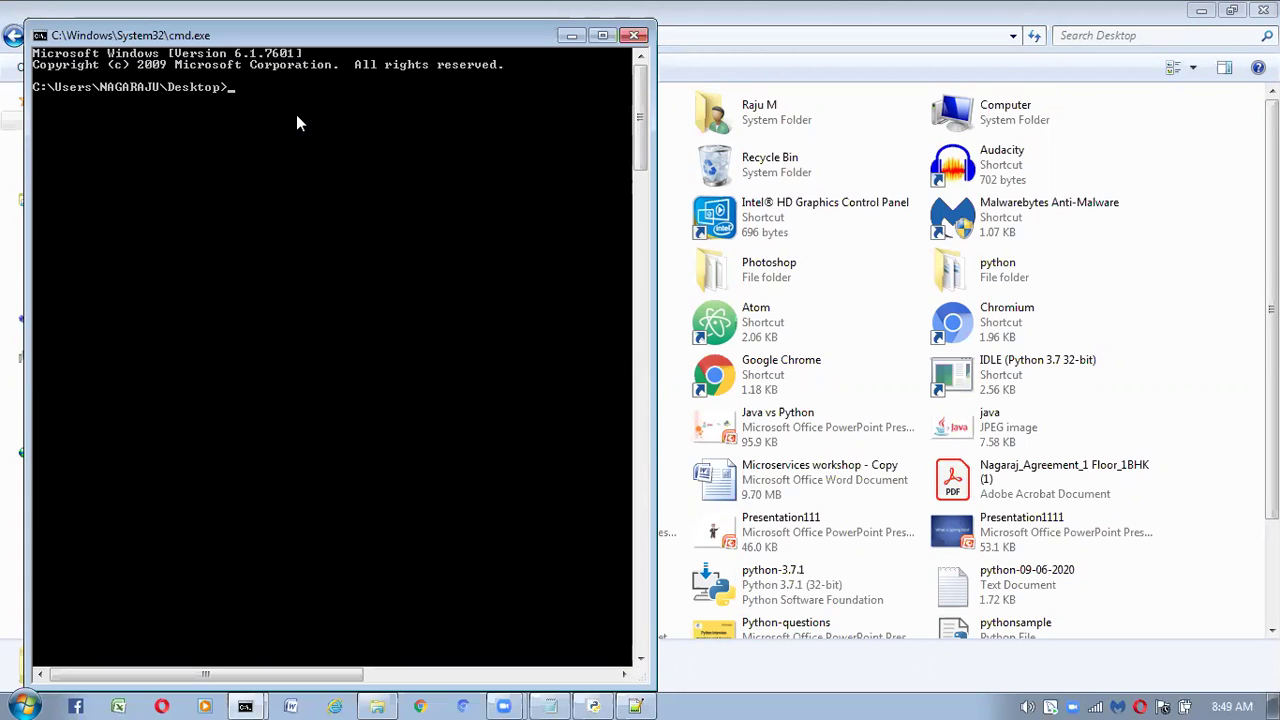
Step: Run python pythonsample.py to print 'Welcom to python and django classes', then enter py pythonsample.py
{"action": "type", "text": "python pythonsamp"}
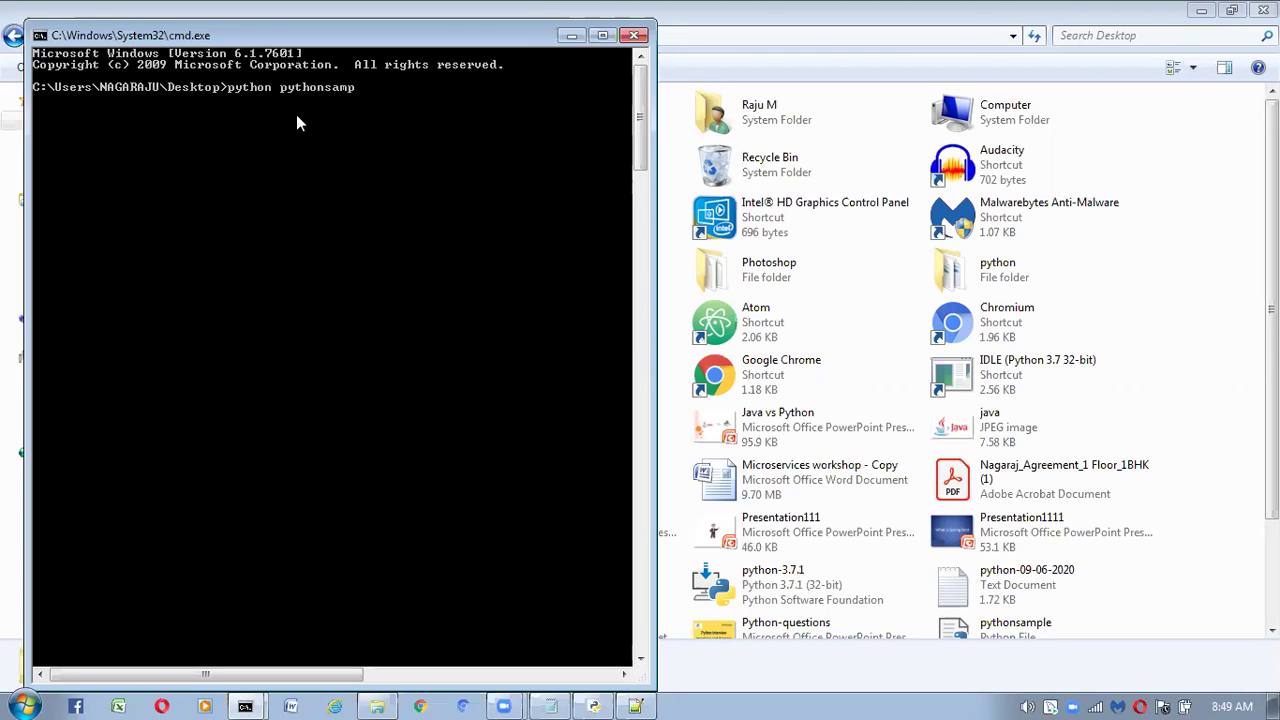
{"action": "type", "text": "le.py"}
{"action": "key", "text": "Return"}
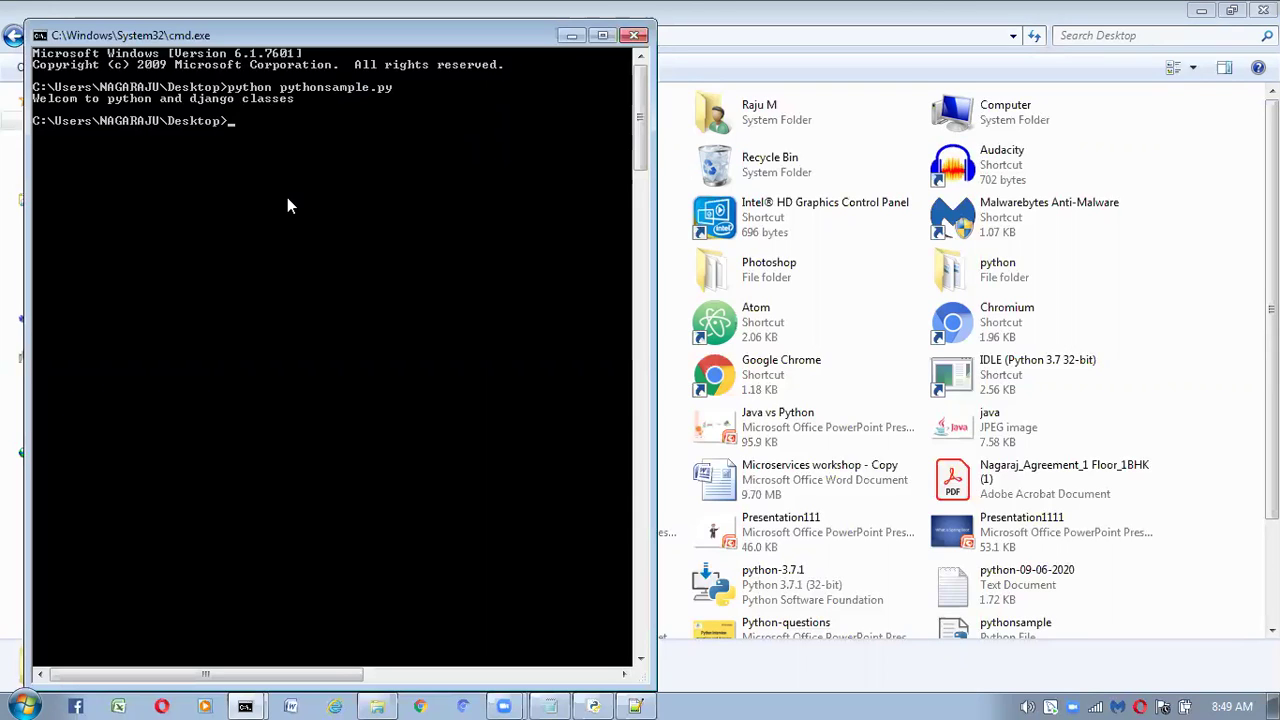
{"action": "type", "text": "py pythonsample.py"}
Step: Run py pythonsample.py and get the 'py' is not recognized error
{"action": "key", "text": "Return"}
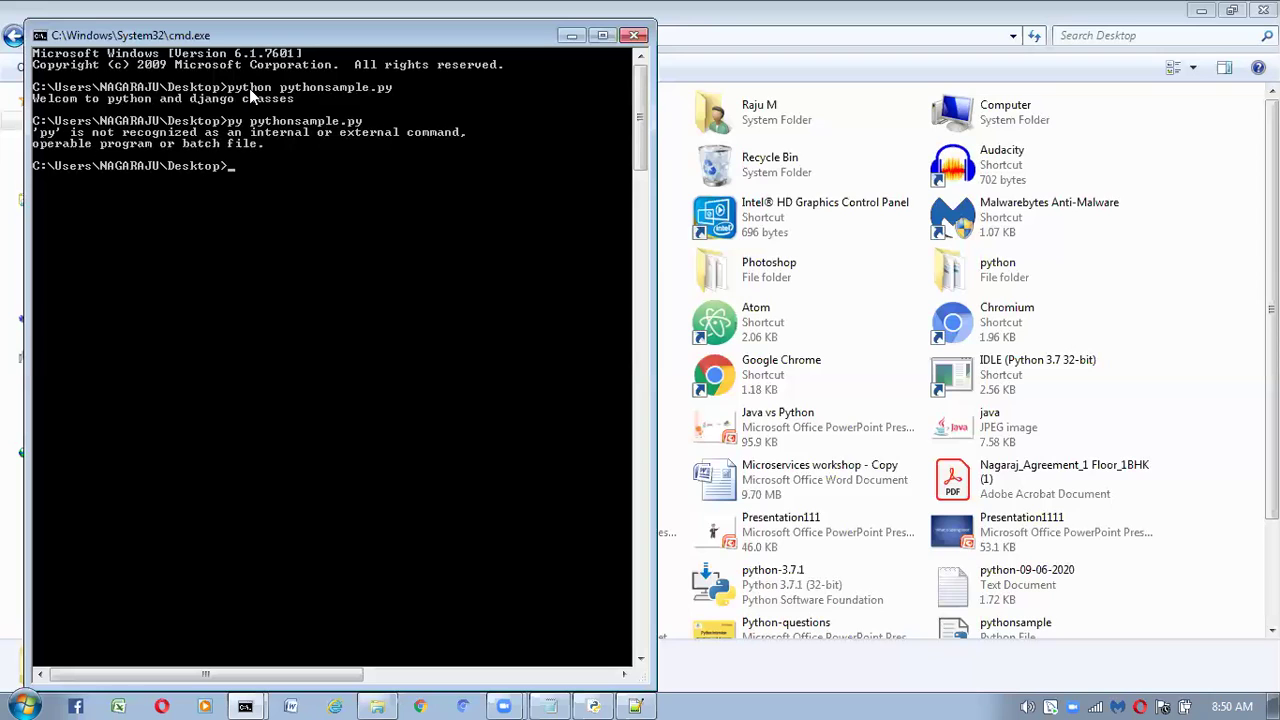
Step: Return to the python-1006 notes and highlight install step 7, 'Add python 3.8 to path'
{"action": "left_click", "coordinate": [553, 704]}
{"action": "left_click", "coordinate": [566, 406]}
{"action": "key", "text": "Up"}
{"action": "key", "text": "Up"}
{"action": "key", "text": "Up"}
{"action": "key", "text": "Up"}
{"action": "key", "text": "Up"}
{"action": "key", "text": "Up"}
{"action": "key", "text": "Up"}
{"action": "key", "text": "Up"}
{"action": "key", "text": "Up"}
{"action": "key", "text": "Up"}
{"action": "key", "text": "Up"}
{"action": "key", "text": "Up"}
{"action": "key", "text": "Up"}
{"action": "key", "text": "Up"}
{"action": "key", "text": "Up"}
{"action": "key", "text": "Up"}
{"action": "key", "text": "Up"}
{"action": "key", "text": "Up"}
{"action": "key", "text": "Up"}
{"action": "key", "text": "Up"}
{"action": "key", "text": "Up"}
{"action": "key", "text": "Up"}
{"action": "key", "text": "Up"}
{"action": "key", "text": "Up"}
{"action": "key", "text": "Up"}
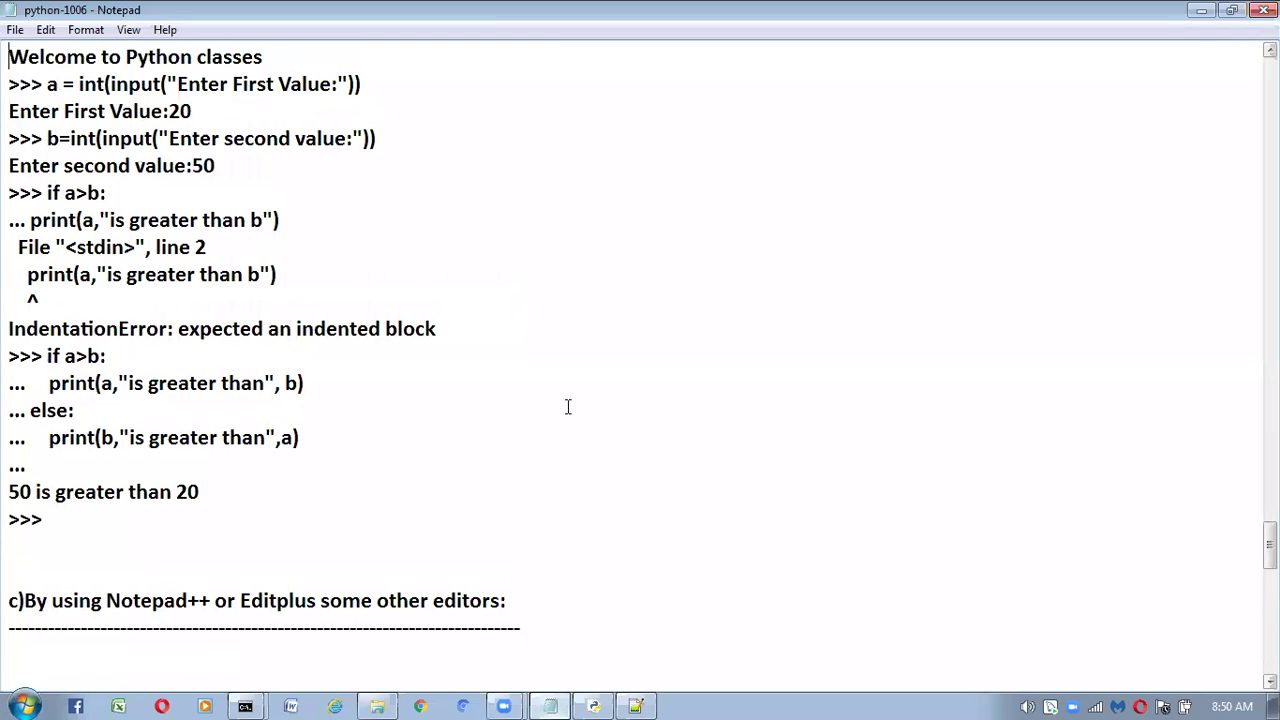
{"action": "key", "text": "Up"}
{"action": "key", "text": "Up"}
{"action": "key", "text": "Up"}
{"action": "key", "text": "Up"}
{"action": "key", "text": "Up"}
{"action": "key", "text": "Up"}
{"action": "key", "text": "Up"}
{"action": "key", "text": "Up"}
{"action": "key", "text": "Up"}
{"action": "key", "text": "Up"}
{"action": "key", "text": "Up"}
{"action": "key", "text": "Up"}
{"action": "key", "text": "Up"}
{"action": "key", "text": "Up"}
{"action": "key", "text": "Up"}
{"action": "key", "text": "Up"}
{"action": "key", "text": "Up"}
{"action": "key", "text": "Up"}
{"action": "key", "text": "Up"}
{"action": "key", "text": "Up"}
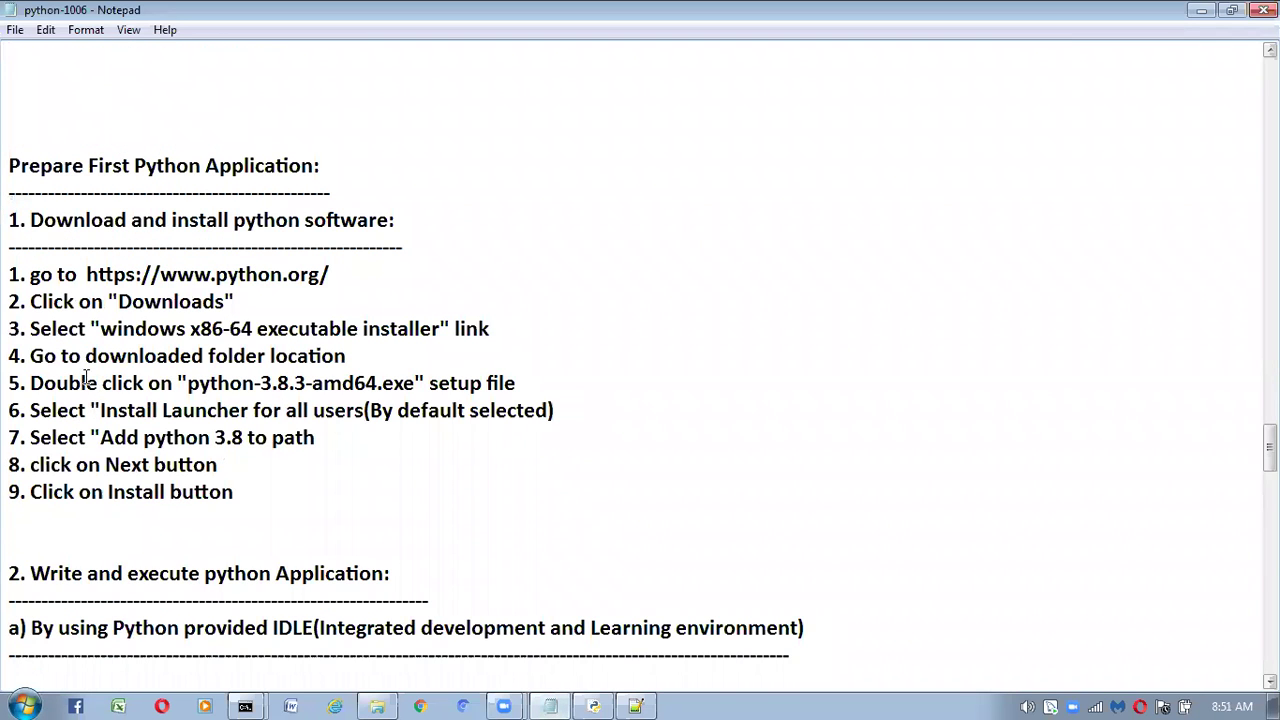
{"action": "left_click_drag", "start_coordinate": [30, 437], "coordinate": [323, 442]}
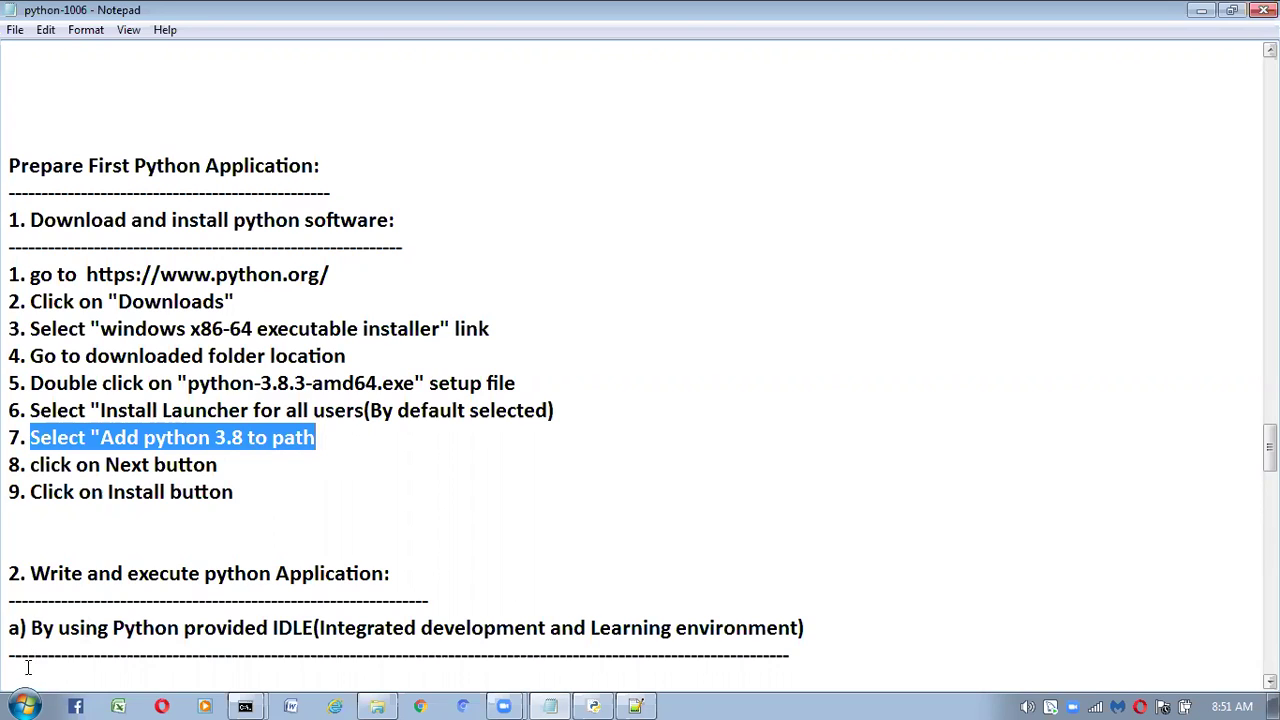
{"action": "left_click", "coordinate": [24, 704]}
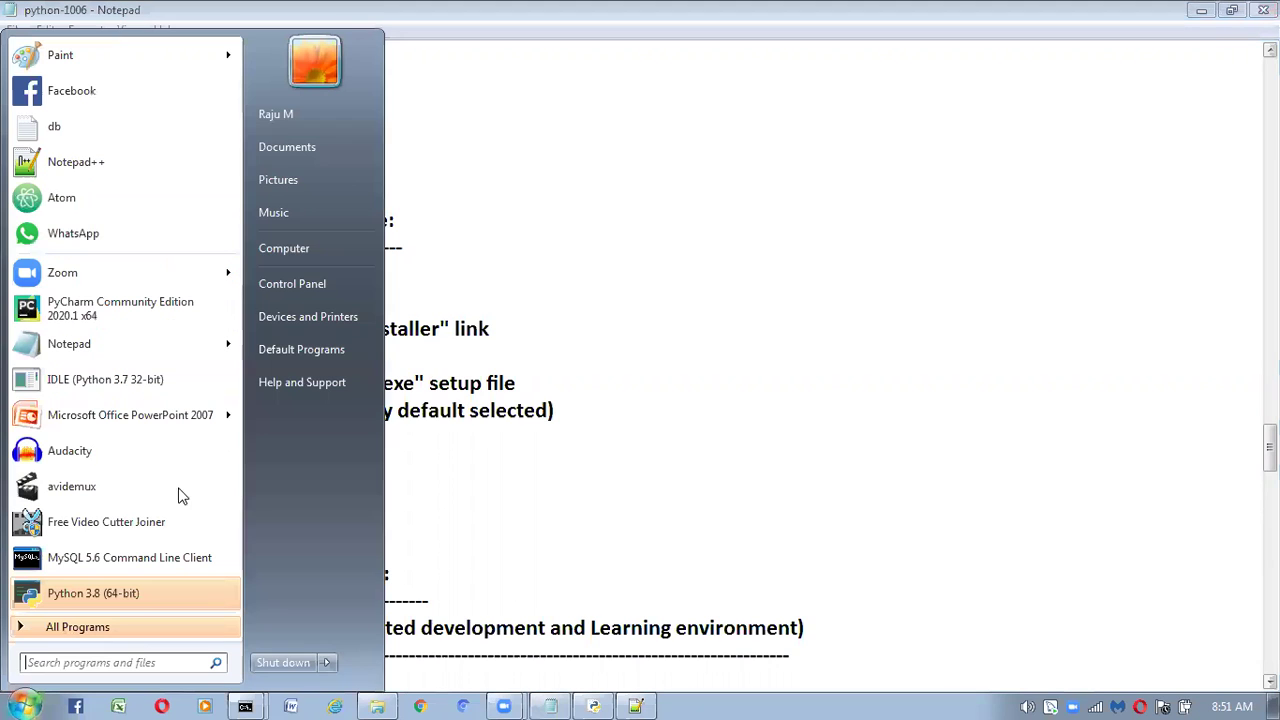
Step: Reach the System Properties Advanced tab through the Computer's Properties page
{"action": "right_click", "coordinate": [339, 246]}
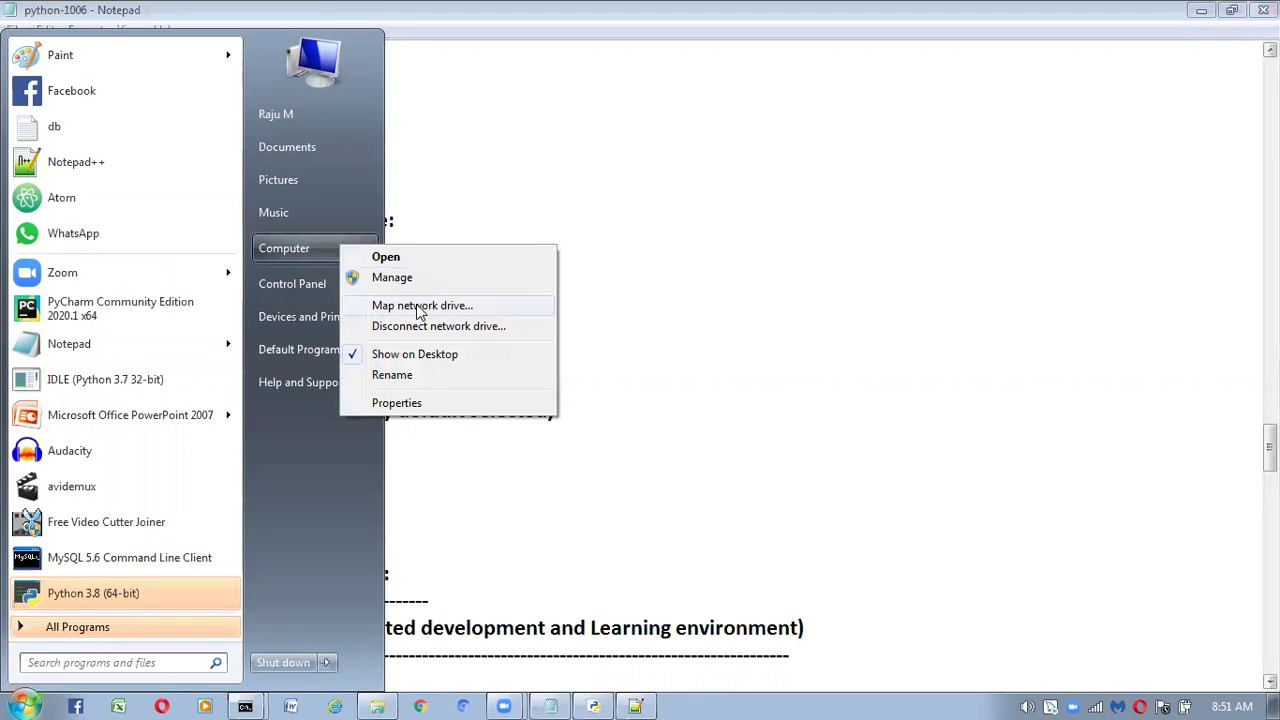
{"action": "left_click", "coordinate": [414, 402]}
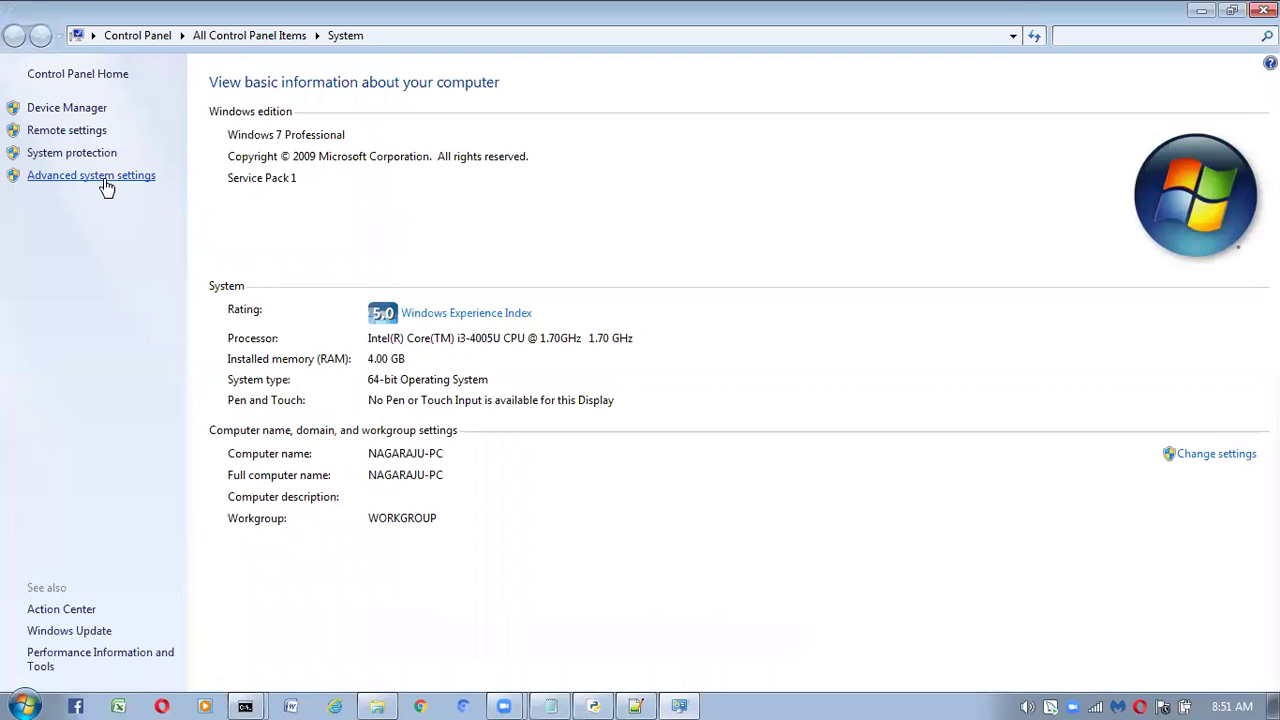
{"action": "left_click", "coordinate": [106, 188]}
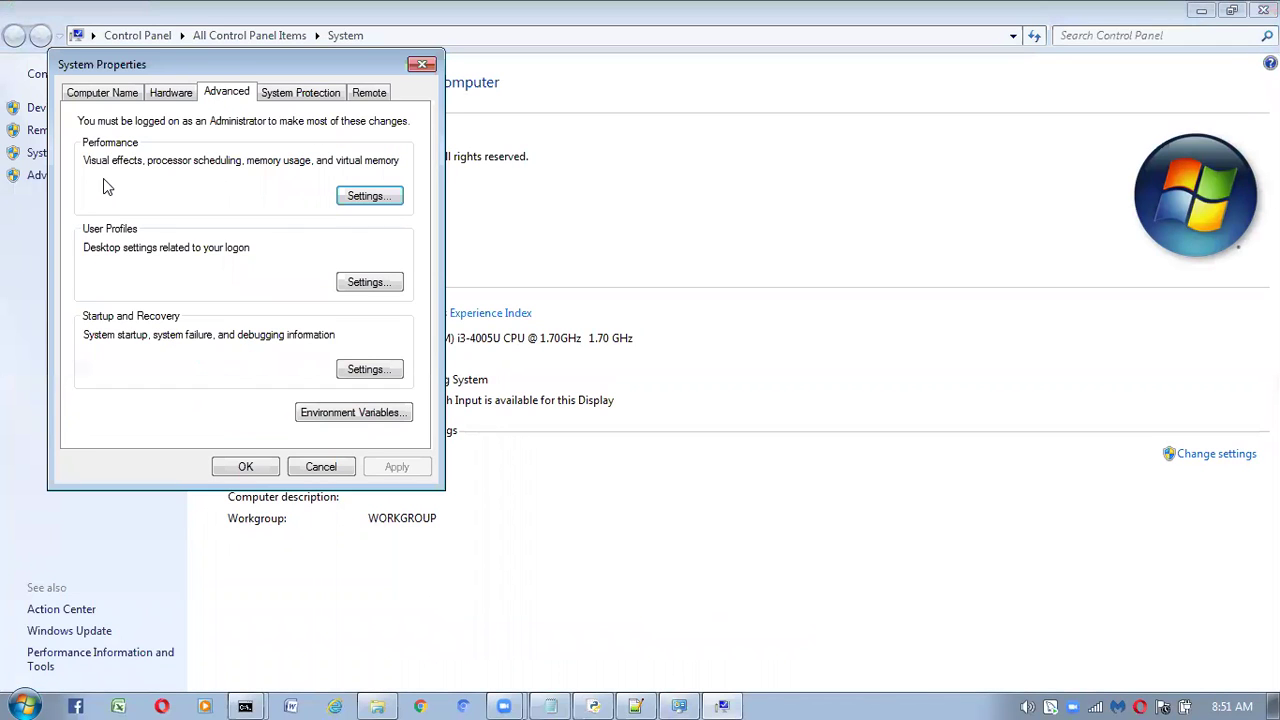
Step: Copy the entire user PATH value from Environment Variables, then return to pythonsample.py in Notepad++
{"action": "left_click", "coordinate": [336, 414]}
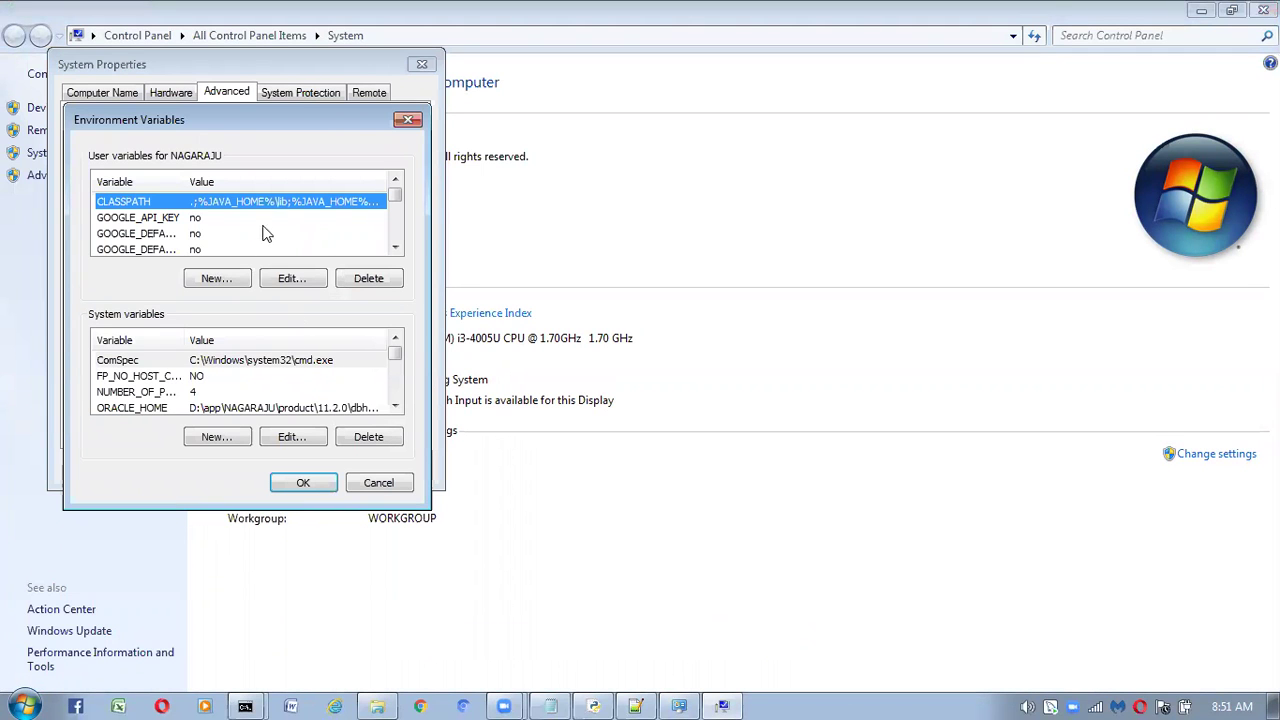
{"action": "left_click", "coordinate": [396, 250]}
{"action": "left_click", "coordinate": [396, 250]}
{"action": "left_click", "coordinate": [396, 250]}
{"action": "left_click", "coordinate": [396, 250]}
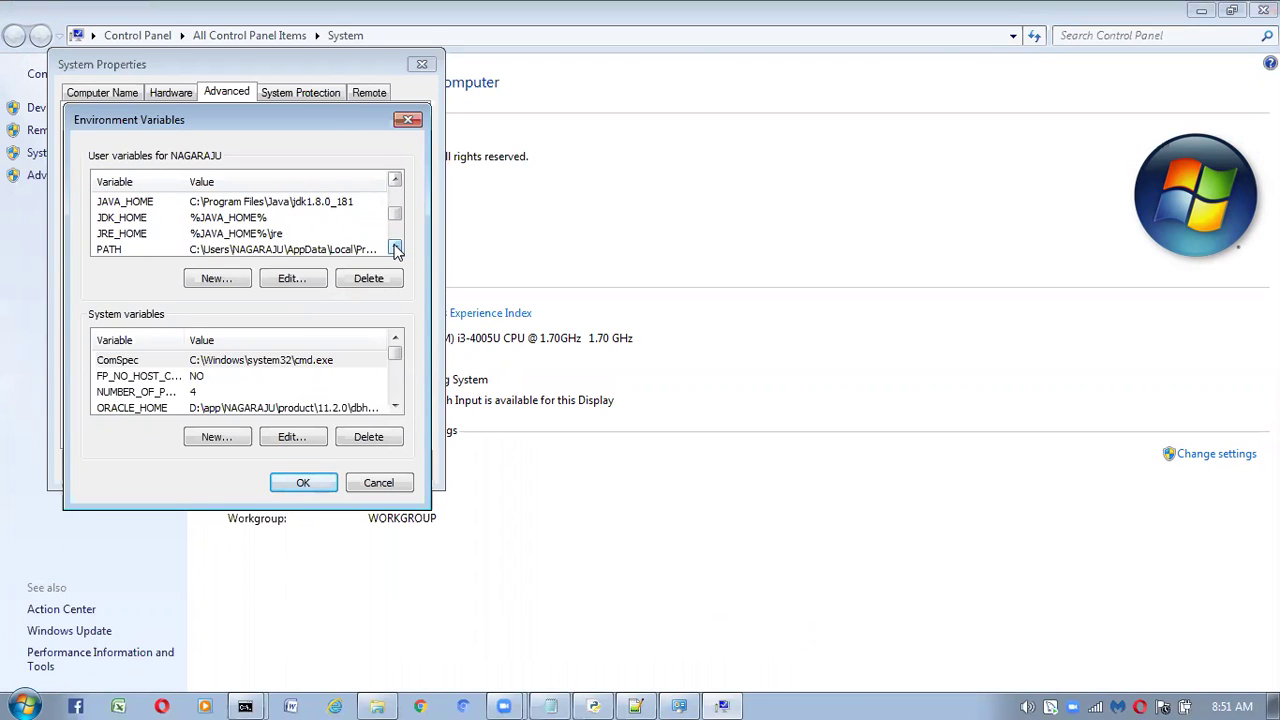
{"action": "left_click", "coordinate": [396, 250]}
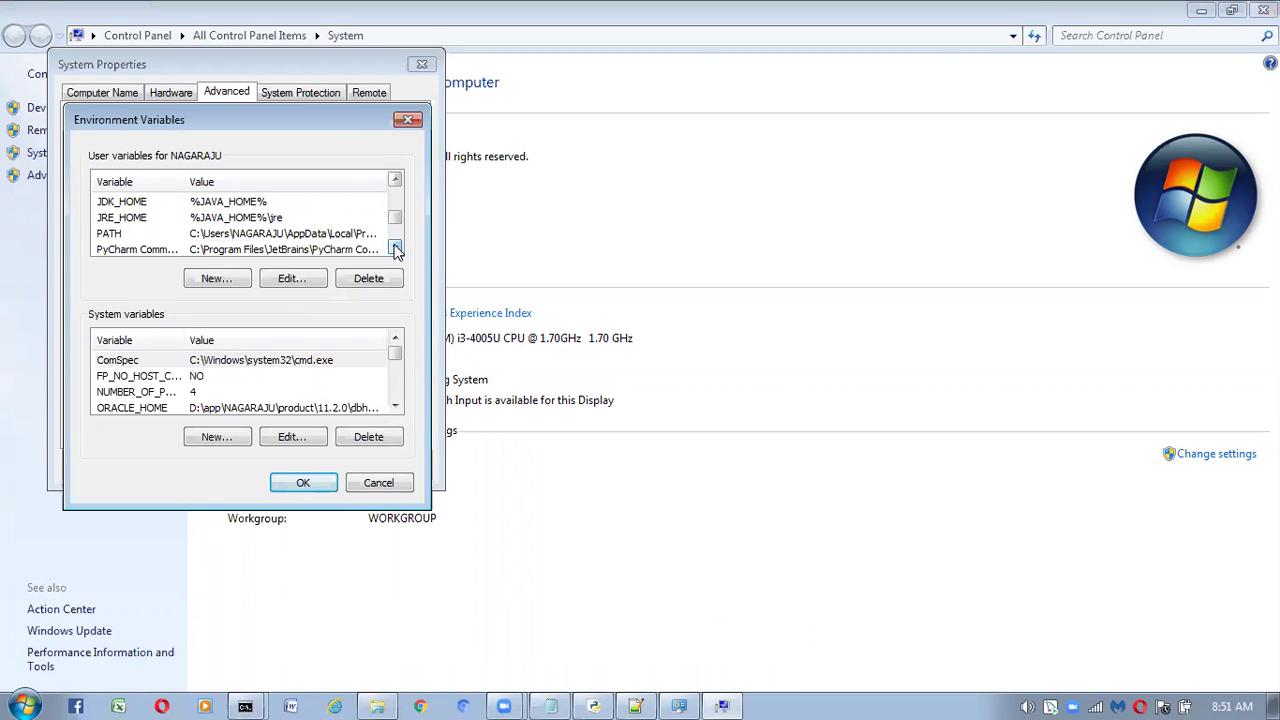
{"action": "left_click", "coordinate": [256, 236]}
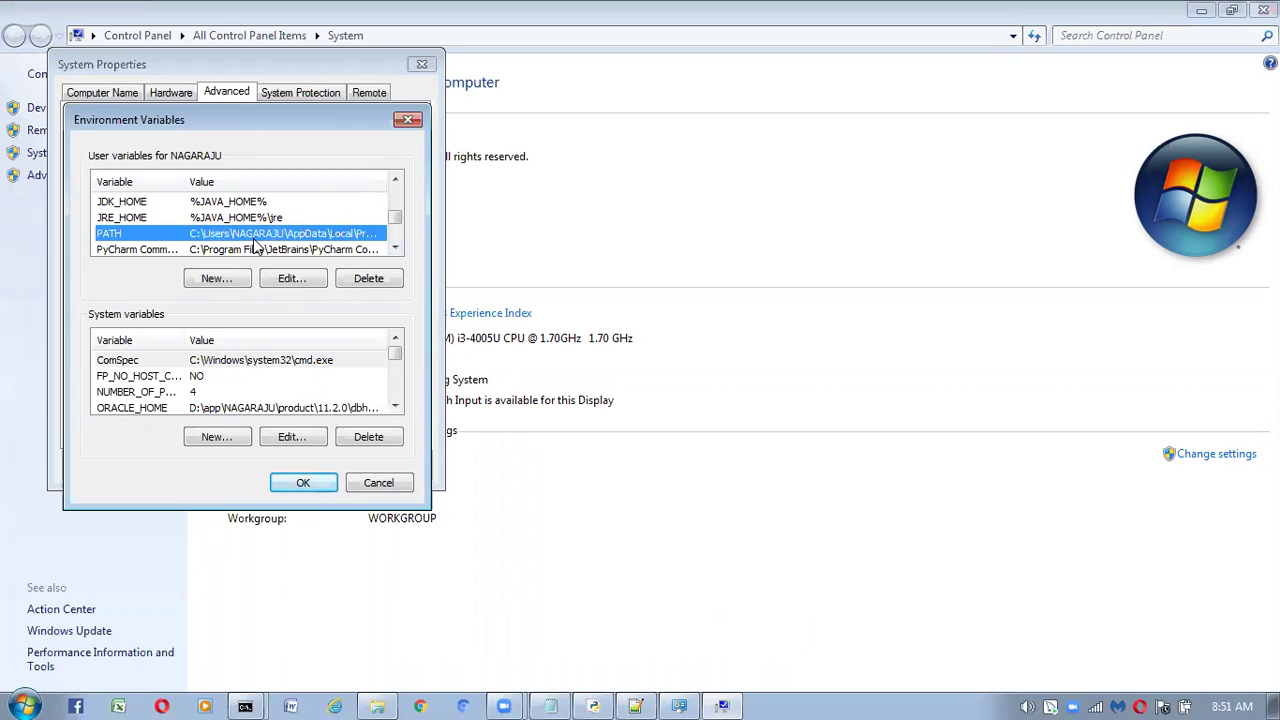
{"action": "left_click", "coordinate": [292, 278]}
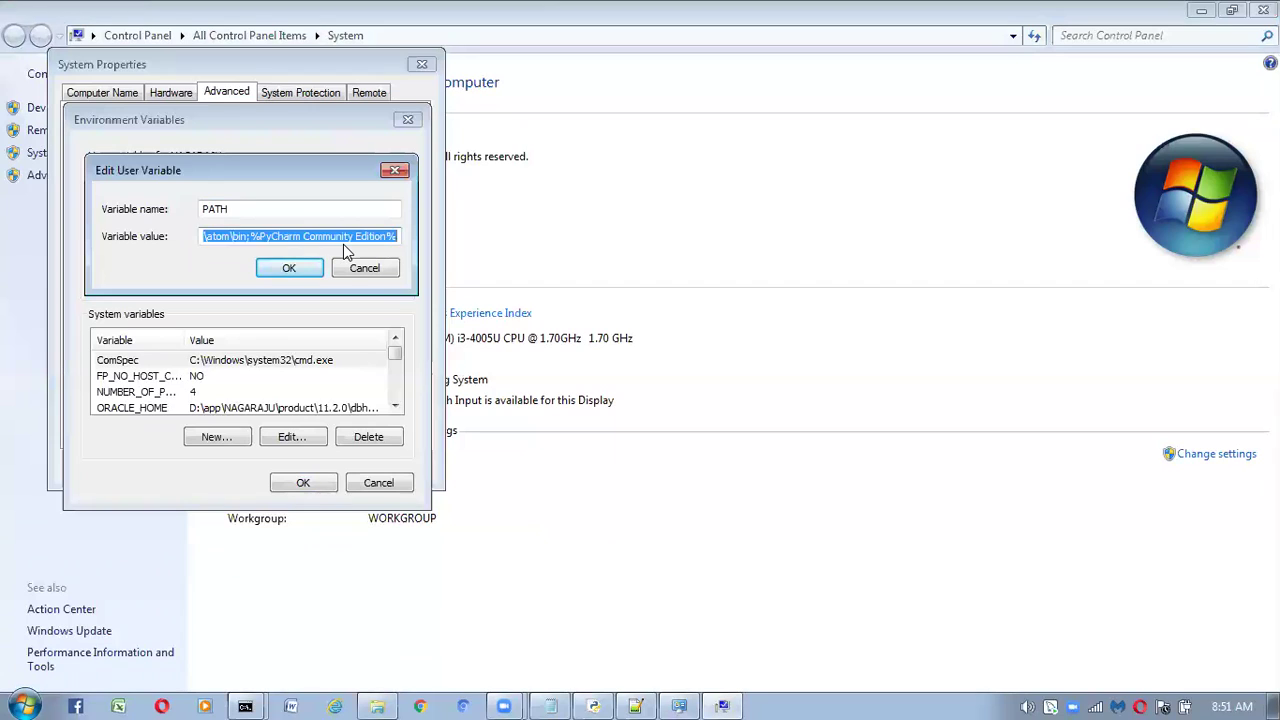
{"action": "left_click", "coordinate": [355, 237]}
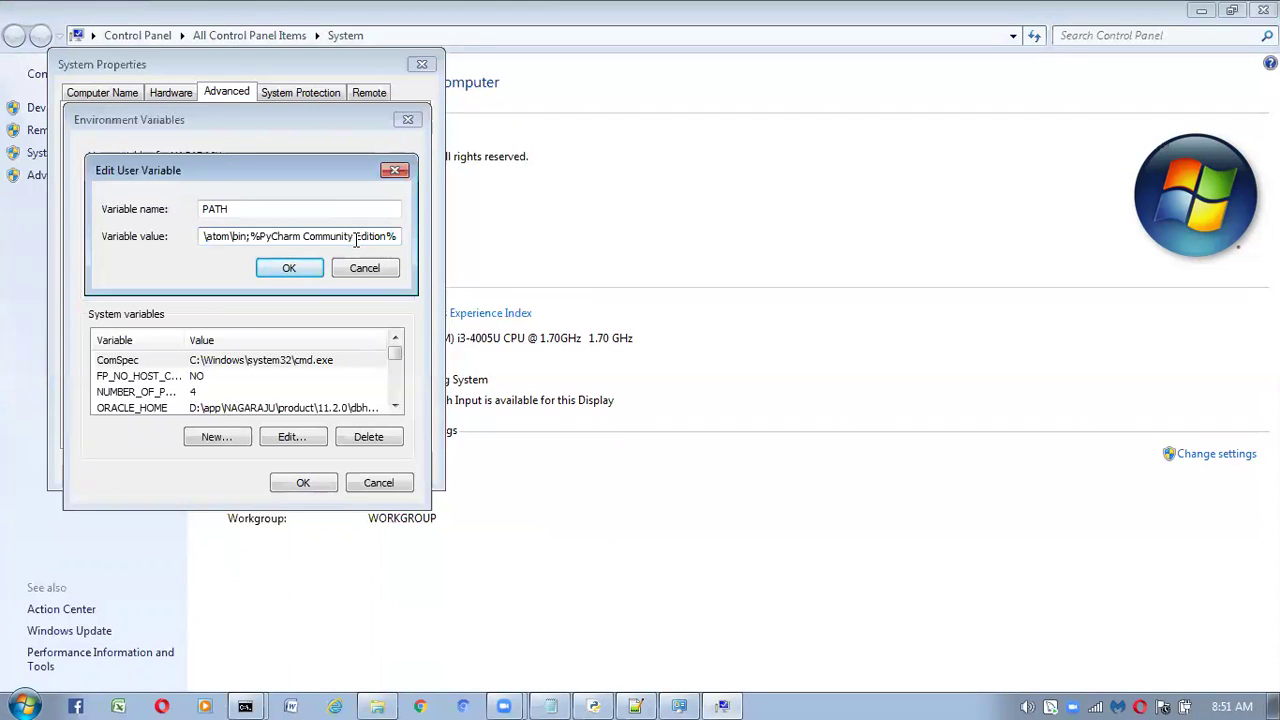
{"action": "key", "text": "ctrl+a"}
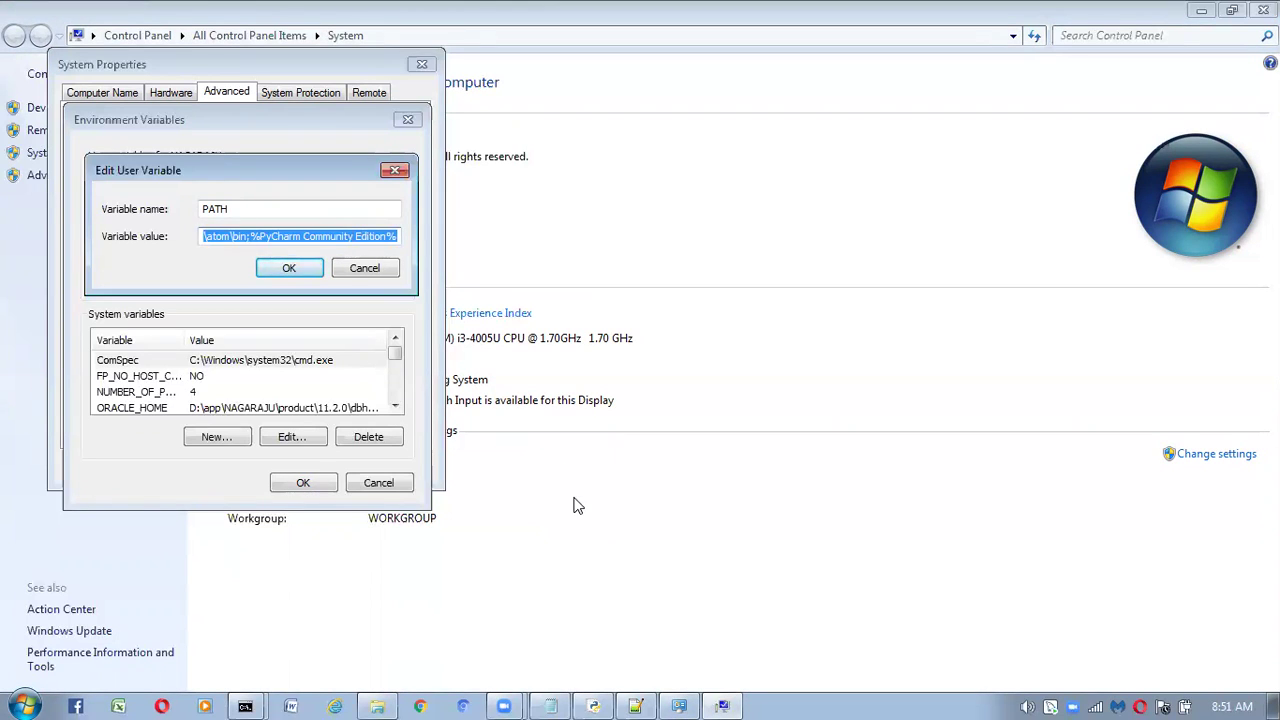
{"action": "left_click", "coordinate": [635, 706]}
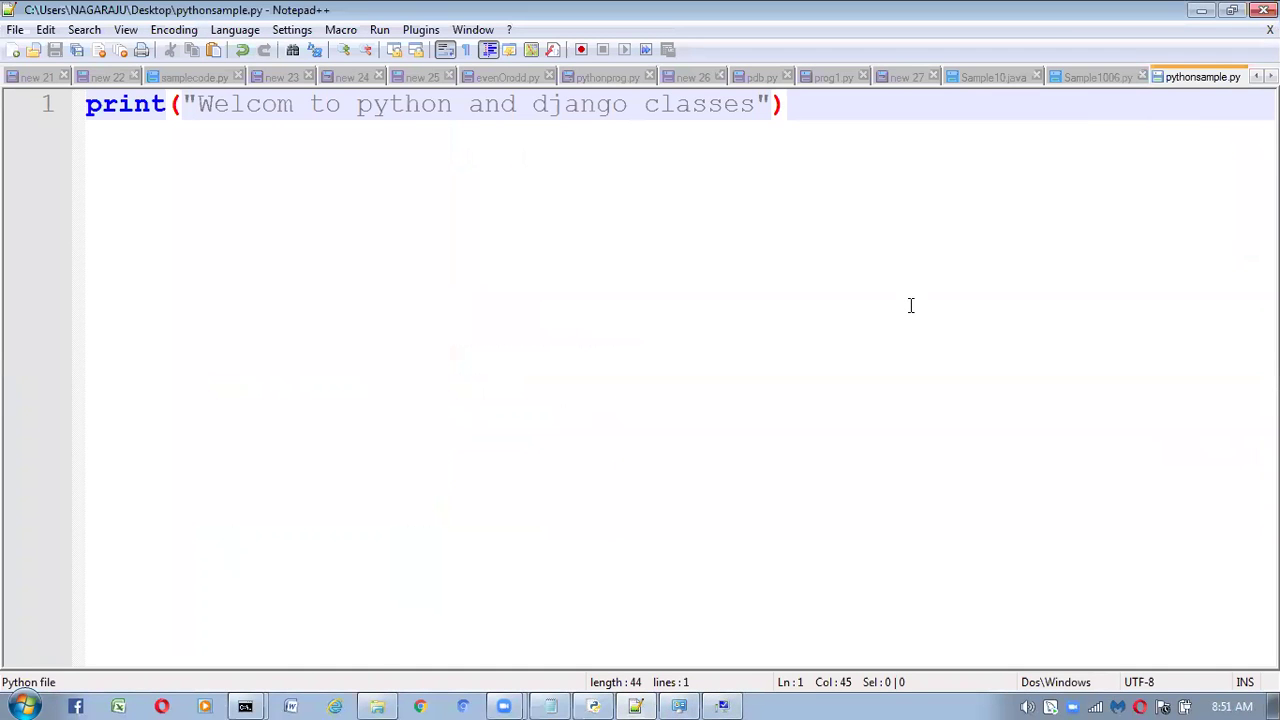
Step: Paste the PATH value onto line 3 of pythonsample.py and select its Python38\Scripts path
{"action": "key", "text": "Return"}
{"action": "key", "text": "Return"}
{"action": "type", "text": "C:\\Users\\NAGARAJU\\AppData\\Local\\Programs\\Python\\Python38\\Scripts\\;C:\\Users\\NAGARAJU\\AppData\\Local\\Programs\\Python\\Python38\\;C:\\Program Files\\Java\\jdk1.8.0_181\\bin;C:\\Users\\NAGARAJU\\AppData\\Local\\atom\\bin;%PyCharm Community Edition%"}
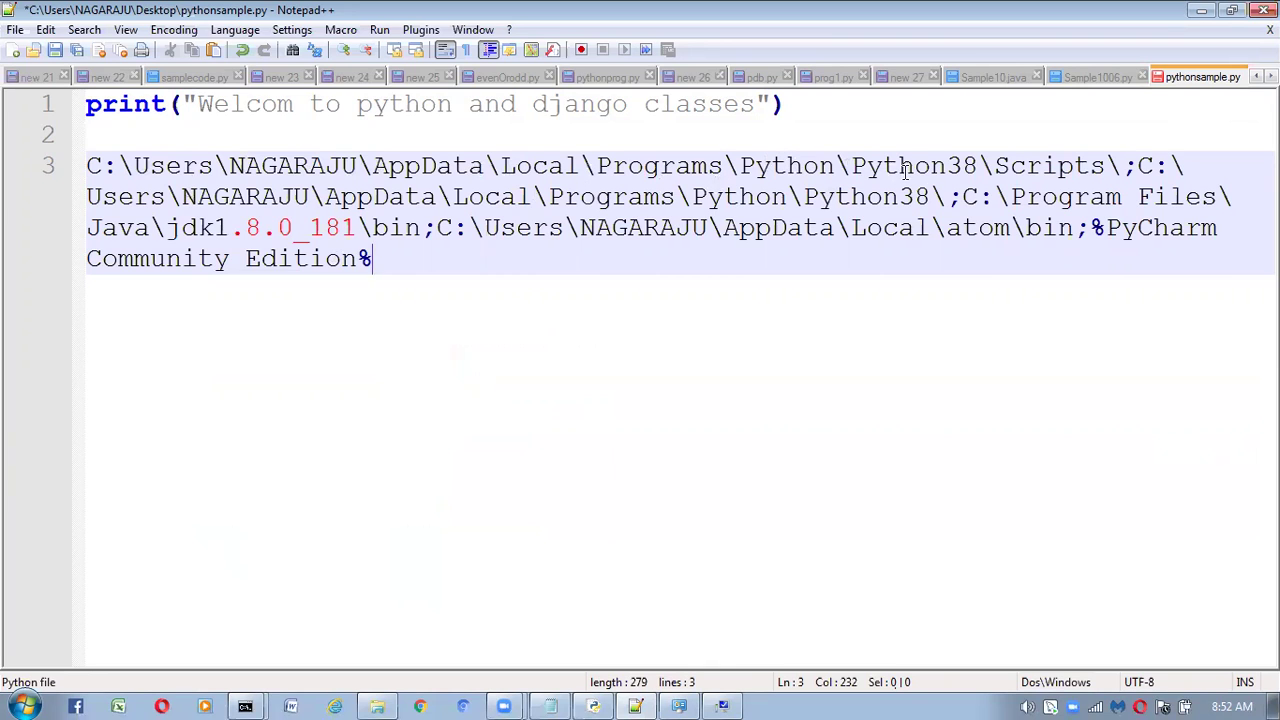
{"action": "left_click_drag", "start_coordinate": [977, 165], "coordinate": [118, 160]}
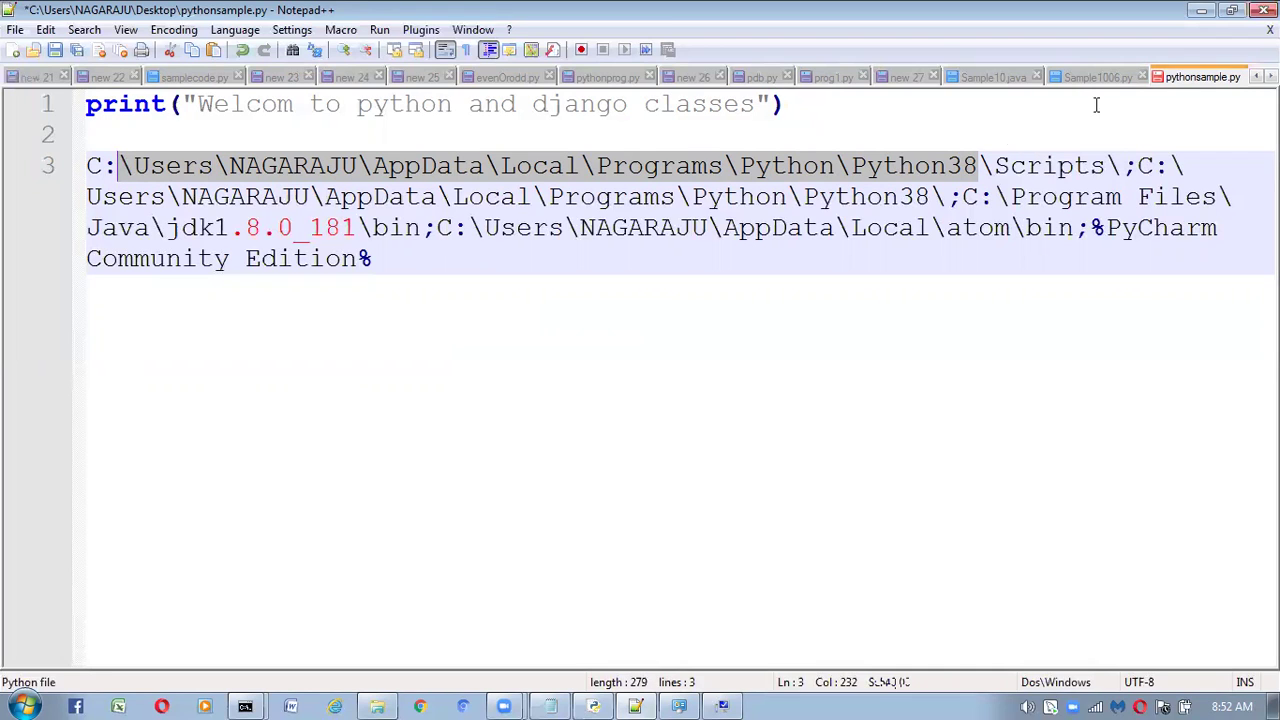
{"action": "left_click", "coordinate": [1128, 165]}
{"action": "left_click_drag", "start_coordinate": [1128, 165], "coordinate": [687, 123]}
{"action": "left_click_drag", "start_coordinate": [362, 165], "coordinate": [119, 165]}
{"action": "right_click", "coordinate": [119, 166]}
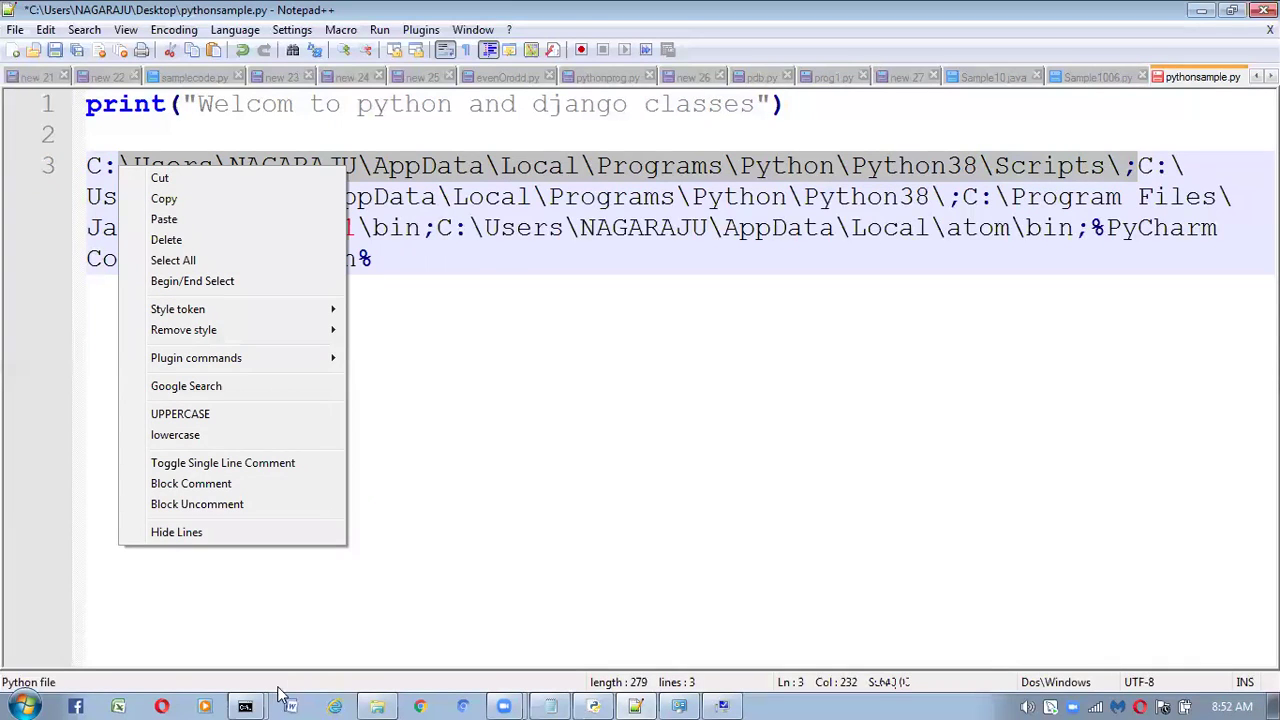
Step: Check the Desktop command prompt, then highlight pieces of the PATH text: C:\, atom, PyCharm
{"action": "left_click", "coordinate": [247, 704]}
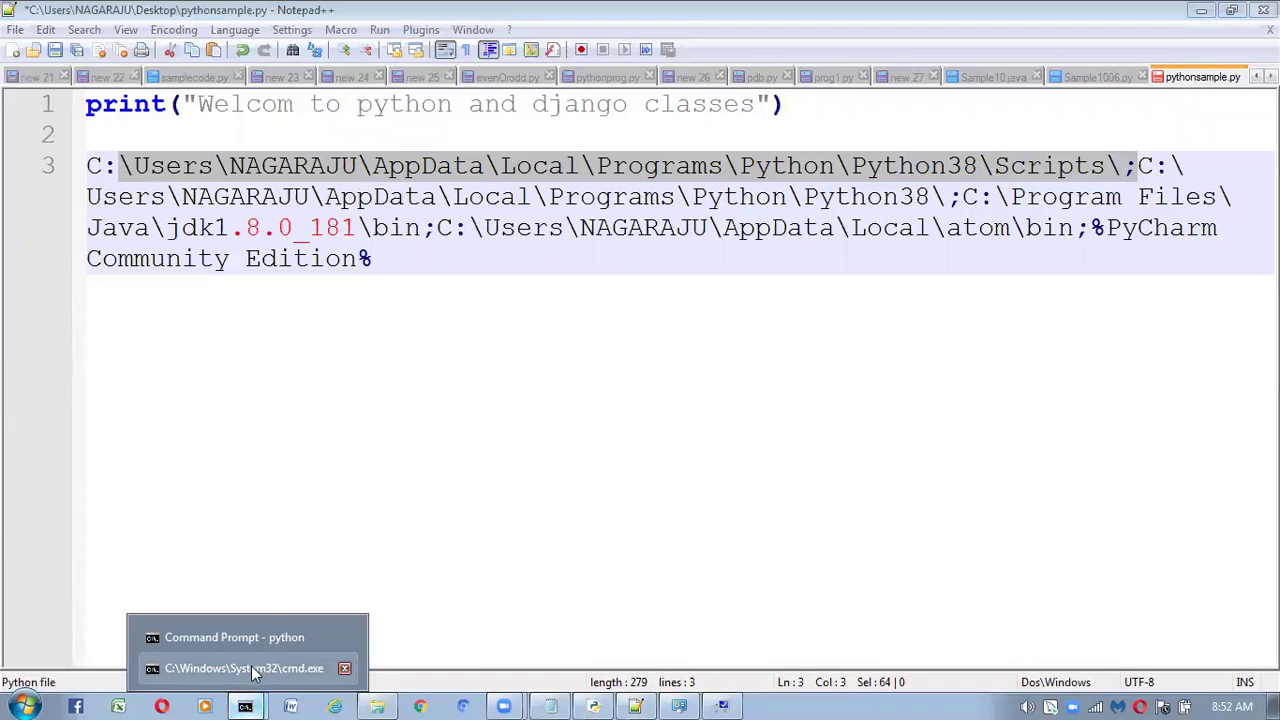
{"action": "left_click", "coordinate": [253, 669]}
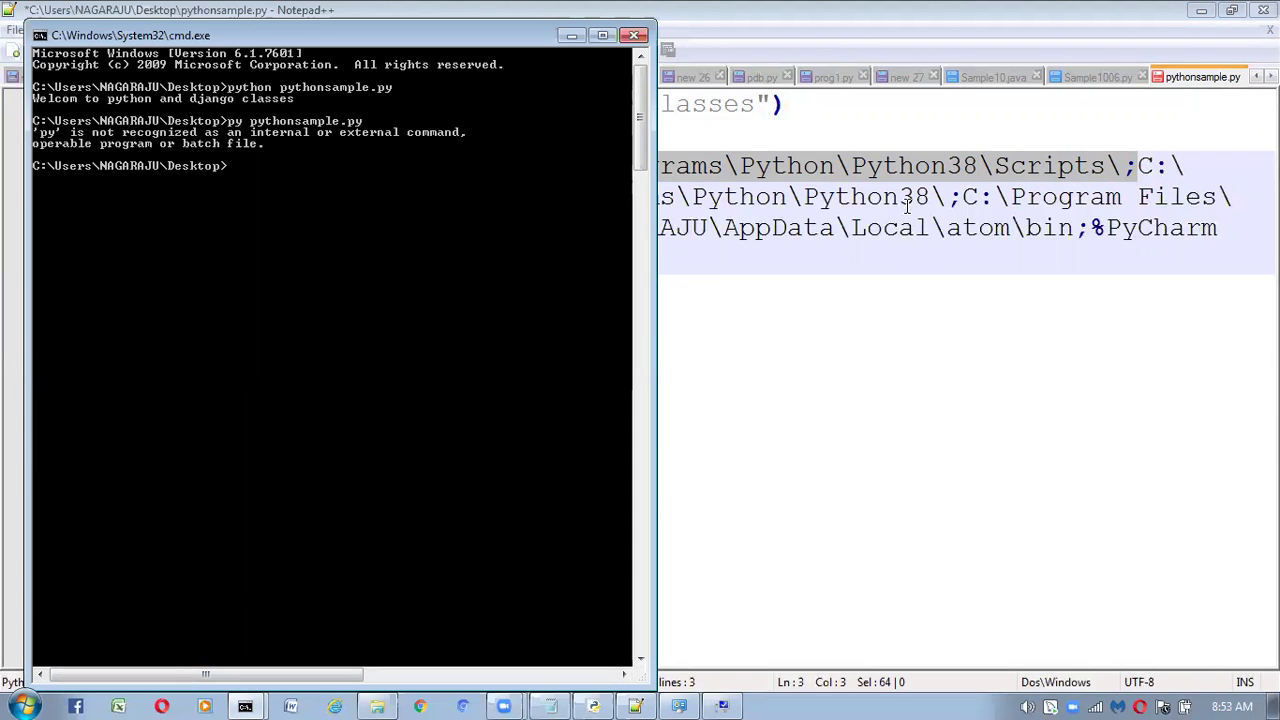
{"action": "left_click", "coordinate": [942, 370]}
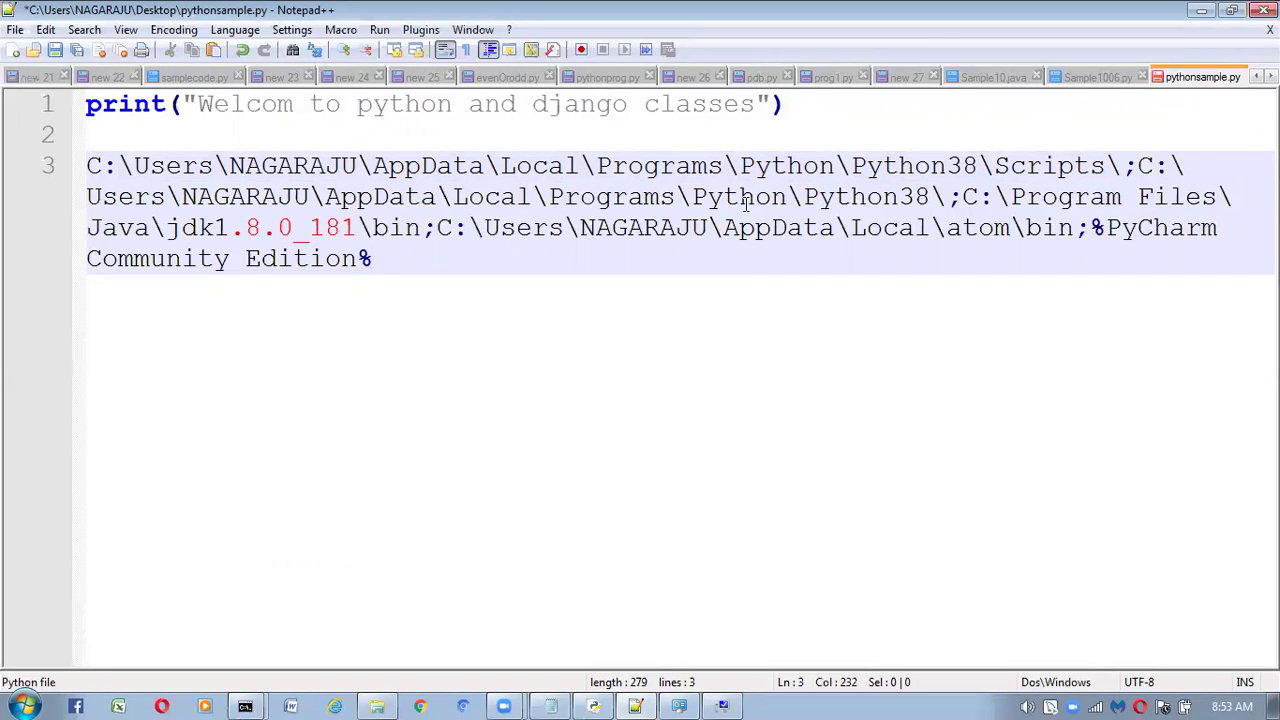
{"action": "left_click_drag", "start_coordinate": [994, 197], "coordinate": [1010, 197]}
{"action": "left_click_drag", "start_coordinate": [946, 228], "coordinate": [978, 228]}
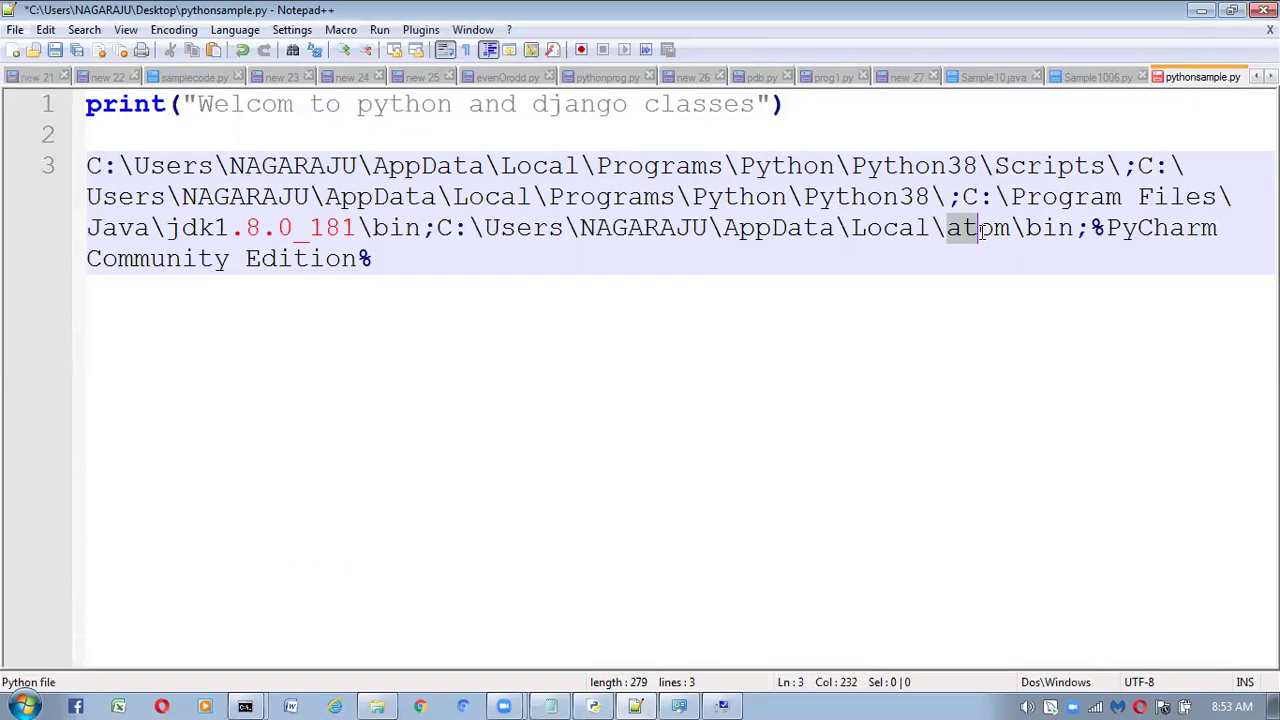
{"action": "left_click_drag", "start_coordinate": [1107, 228], "coordinate": [1186, 228]}
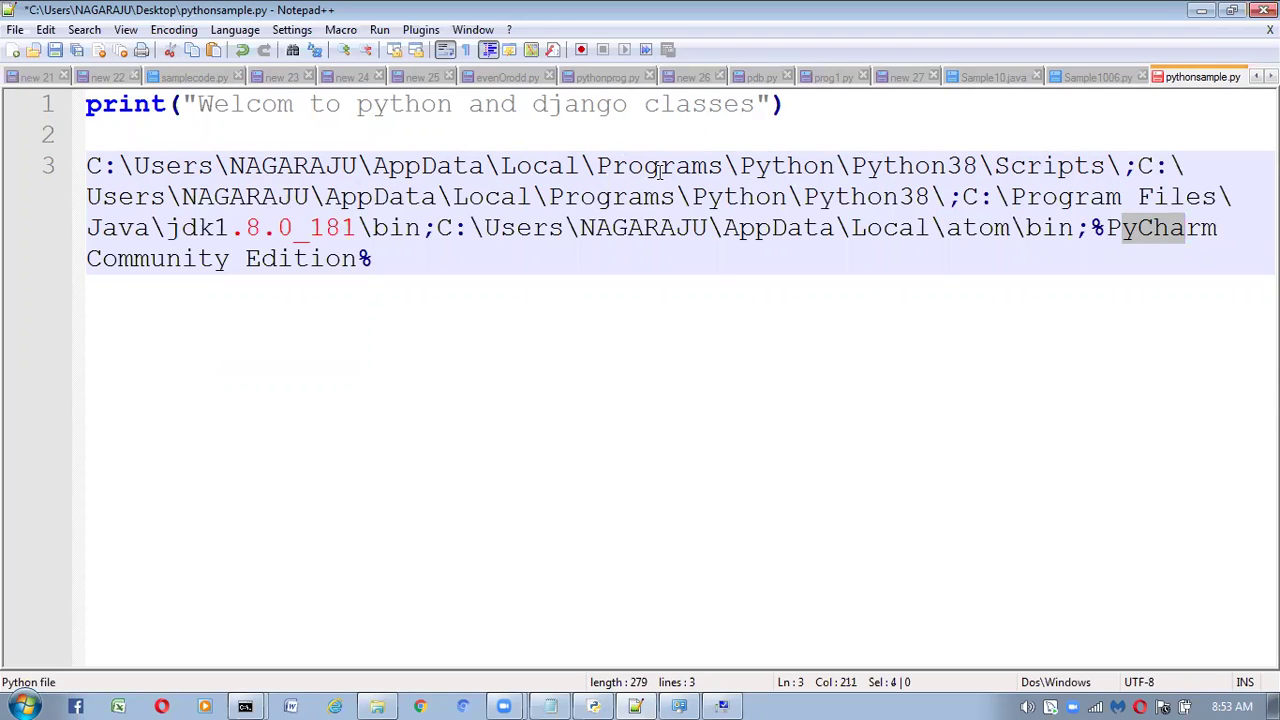
Step: Look at the command prompt again, then select and delete all the PATH text on line 3
{"action": "left_click", "coordinate": [245, 706]}
{"action": "left_click", "coordinate": [247, 667]}
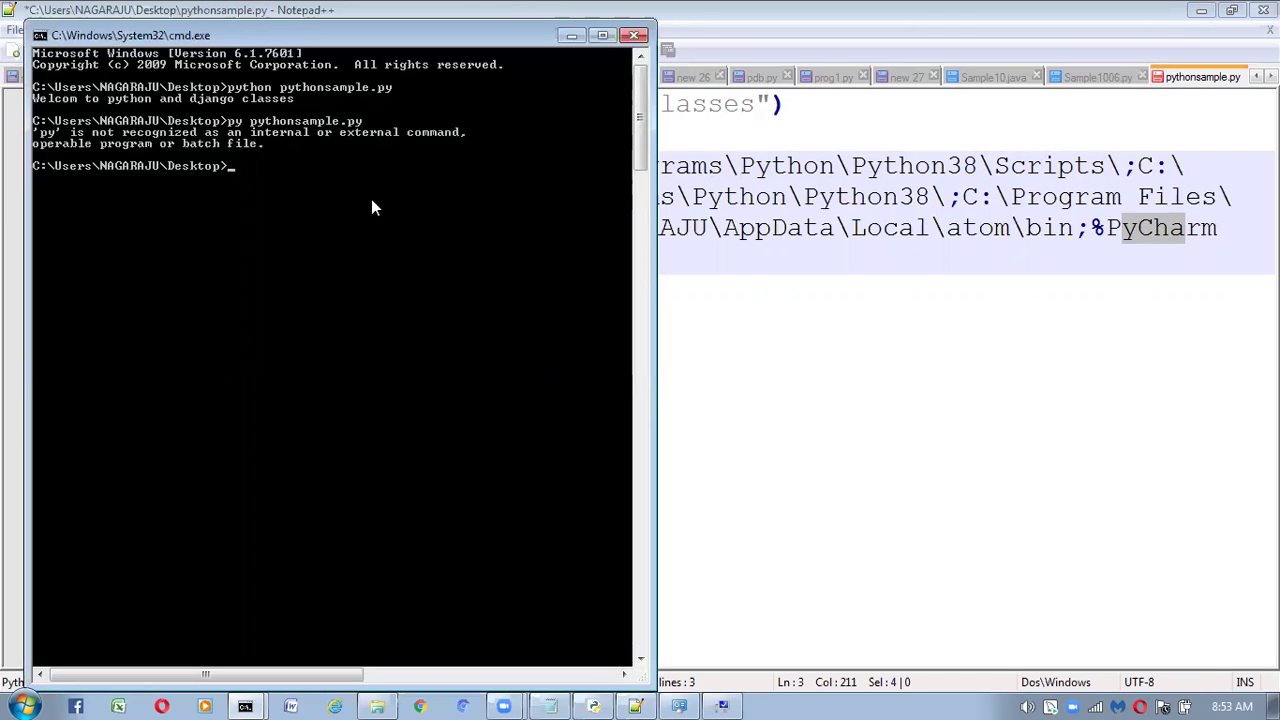
{"action": "left_click", "coordinate": [746, 285]}
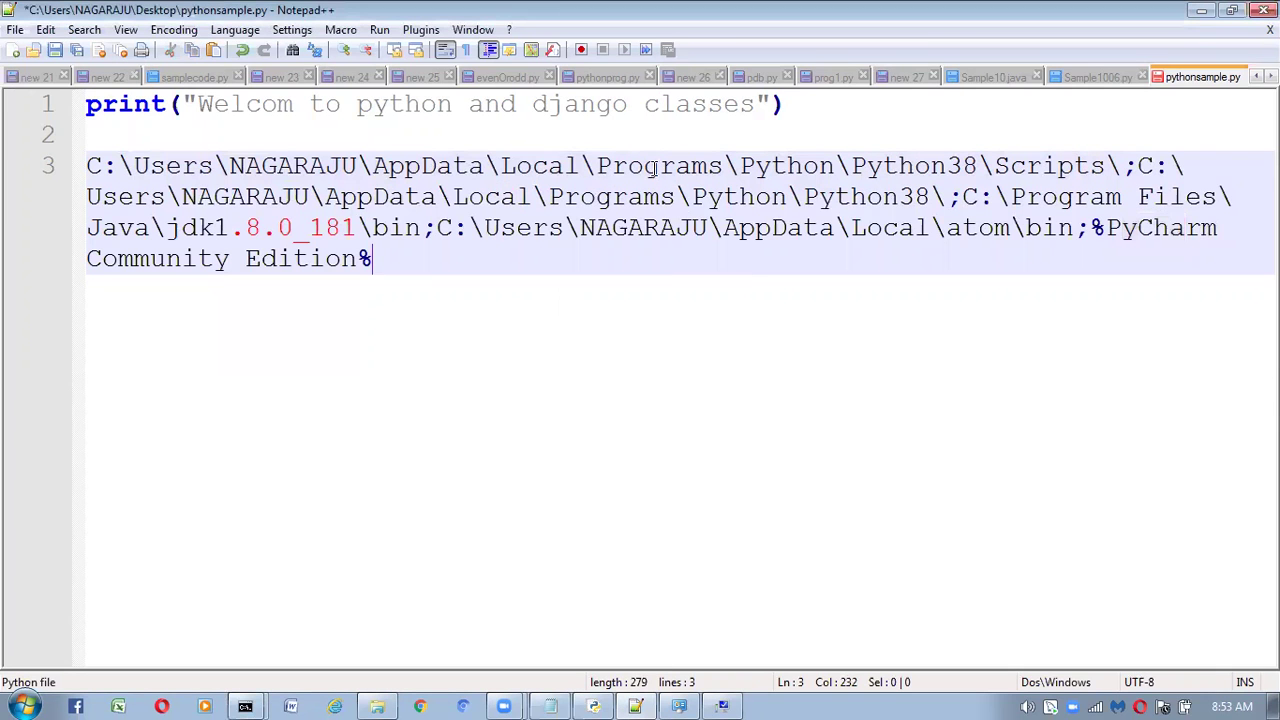
{"action": "key", "text": "alt+Tab"}
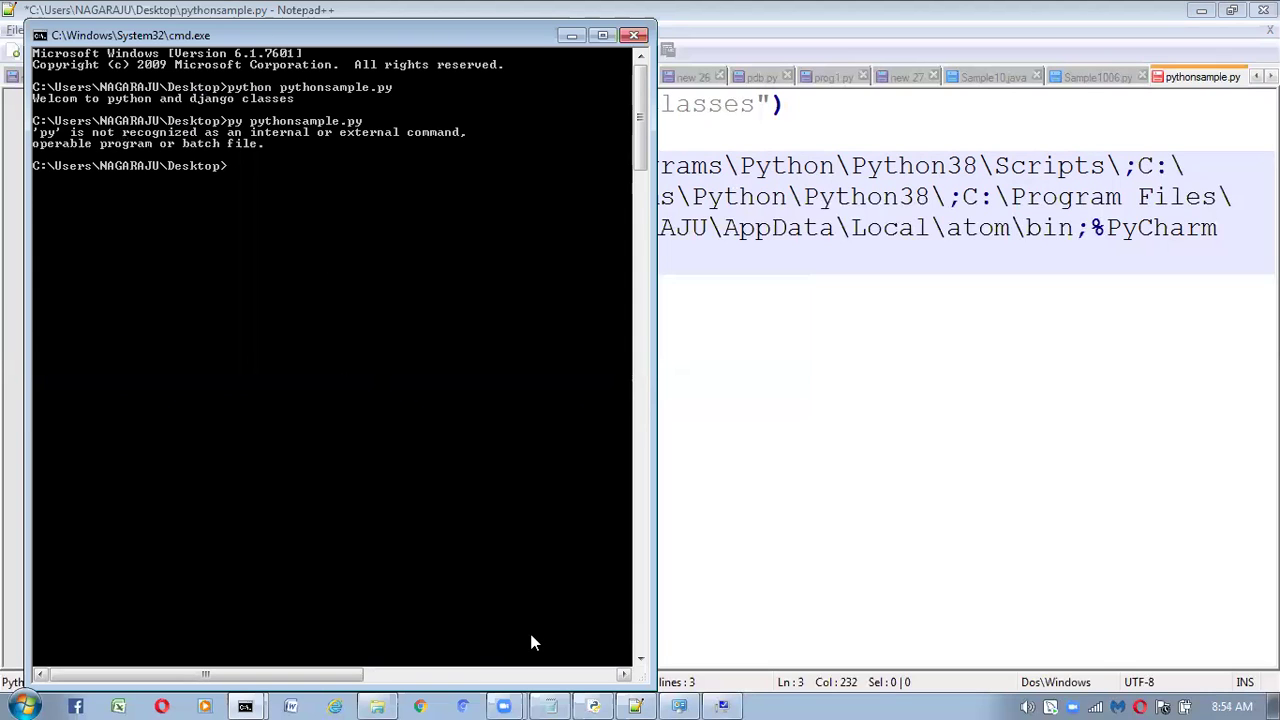
{"action": "left_click", "coordinate": [636, 704]}
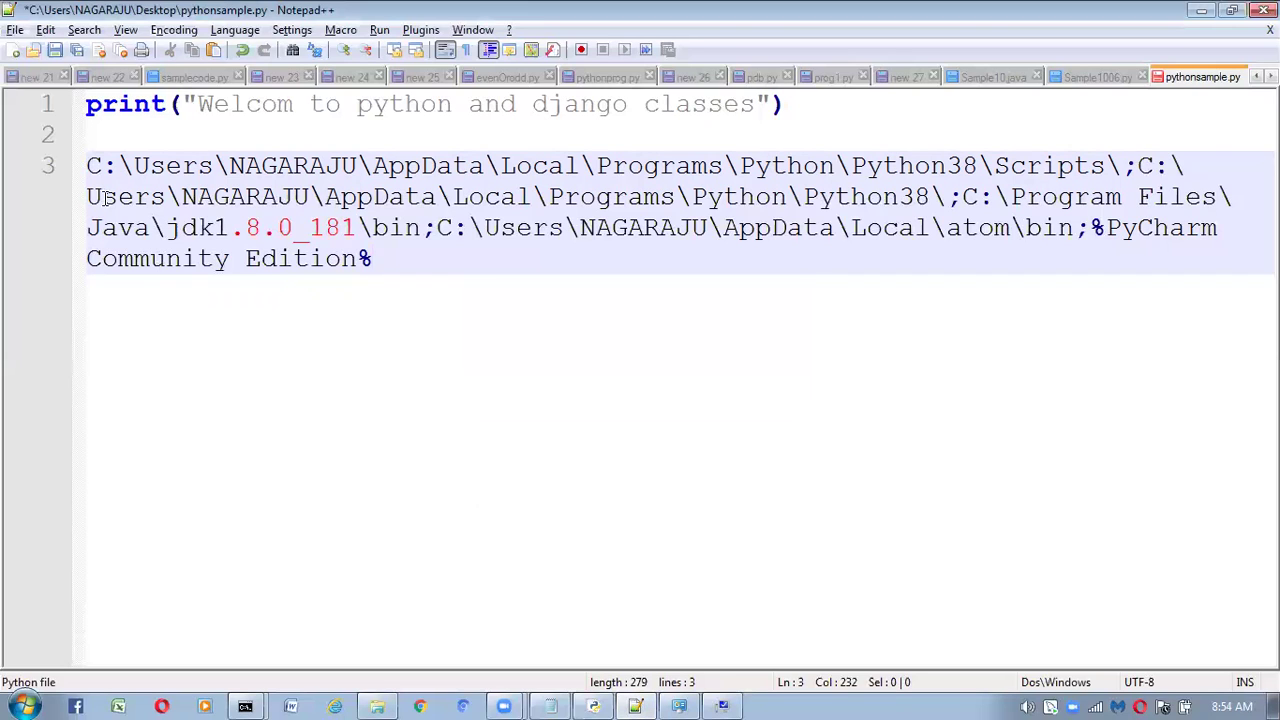
{"action": "left_click_drag", "start_coordinate": [88, 165], "coordinate": [478, 270]}
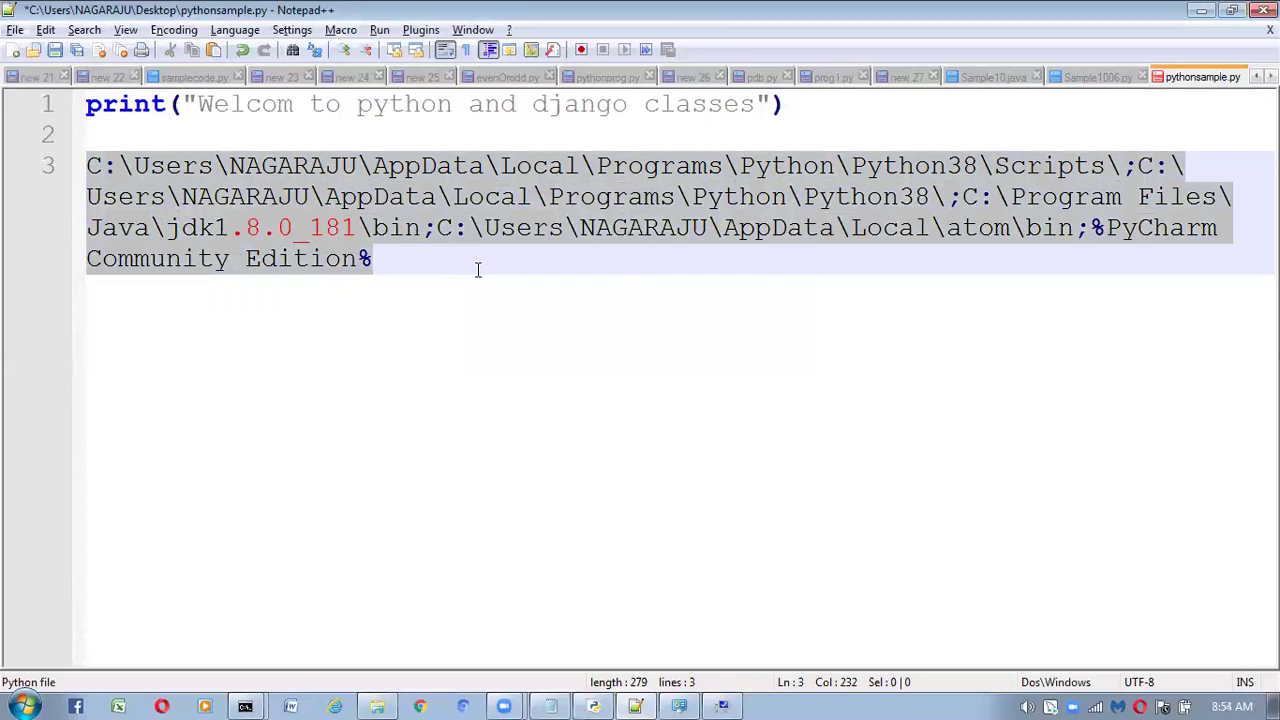
{"action": "key", "text": "BackSpace"}
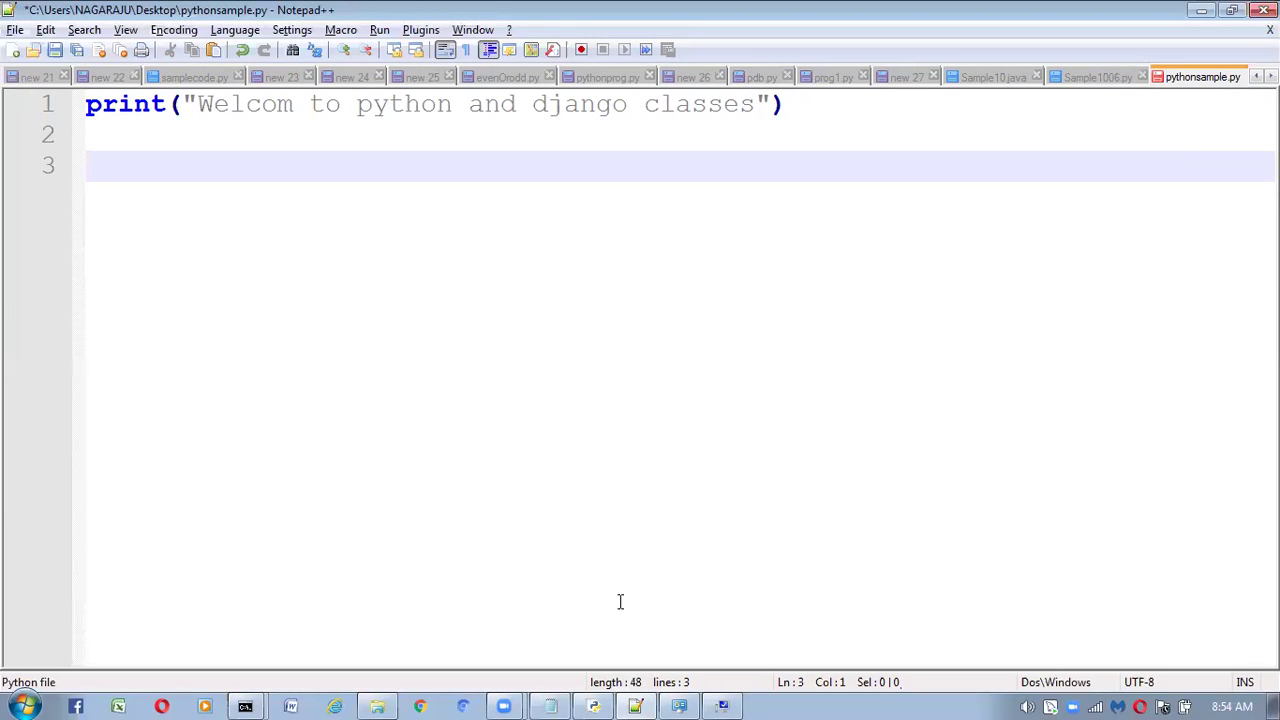
Step: Append ':' to the 'd) By using Pycharm IDE' heading, then minimize everything to the desktop
{"action": "left_click", "coordinate": [548, 705]}
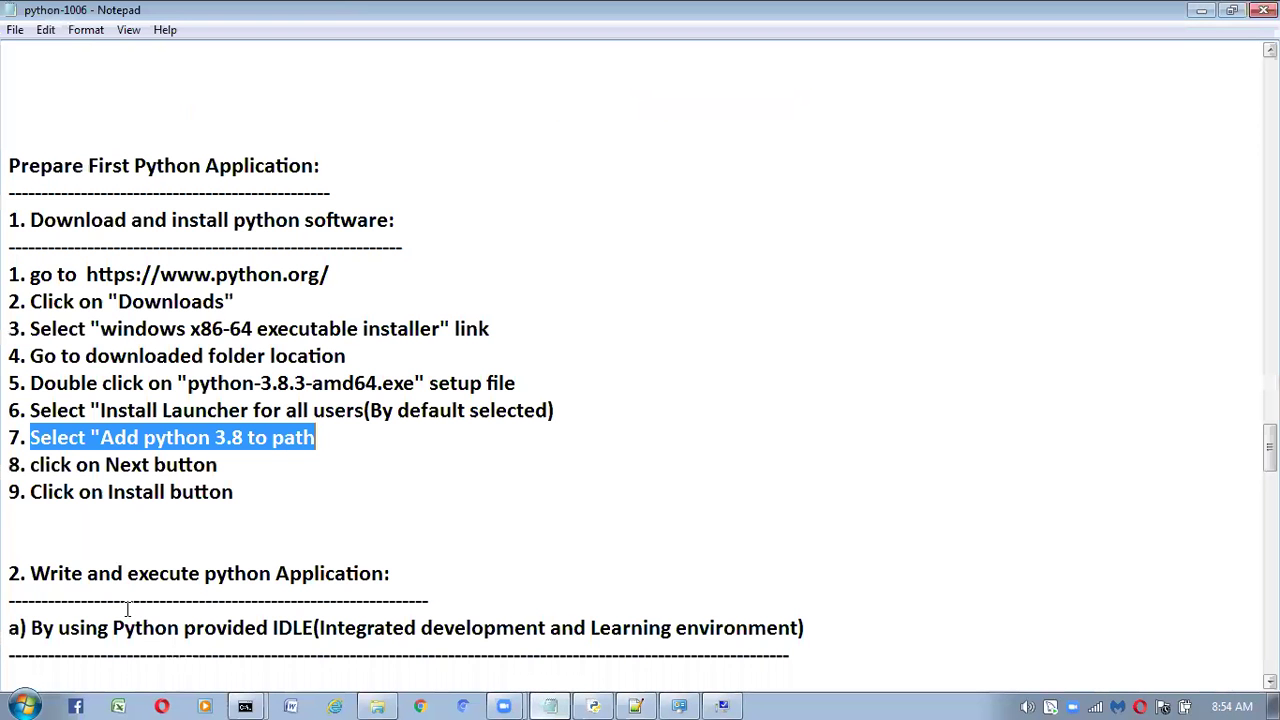
{"action": "left_click", "coordinate": [537, 537]}
{"action": "key", "text": "Down"}
{"action": "key", "text": "Down"}
{"action": "key", "text": "Down"}
{"action": "key", "text": "Down"}
{"action": "key", "text": "Down"}
{"action": "key", "text": "Down"}
{"action": "key", "text": "Down"}
{"action": "key", "text": "Down"}
{"action": "key", "text": "Down"}
{"action": "key", "text": "Down"}
{"action": "key", "text": "Down"}
{"action": "key", "text": "Down"}
{"action": "key", "text": "Down"}
{"action": "key", "text": "Down"}
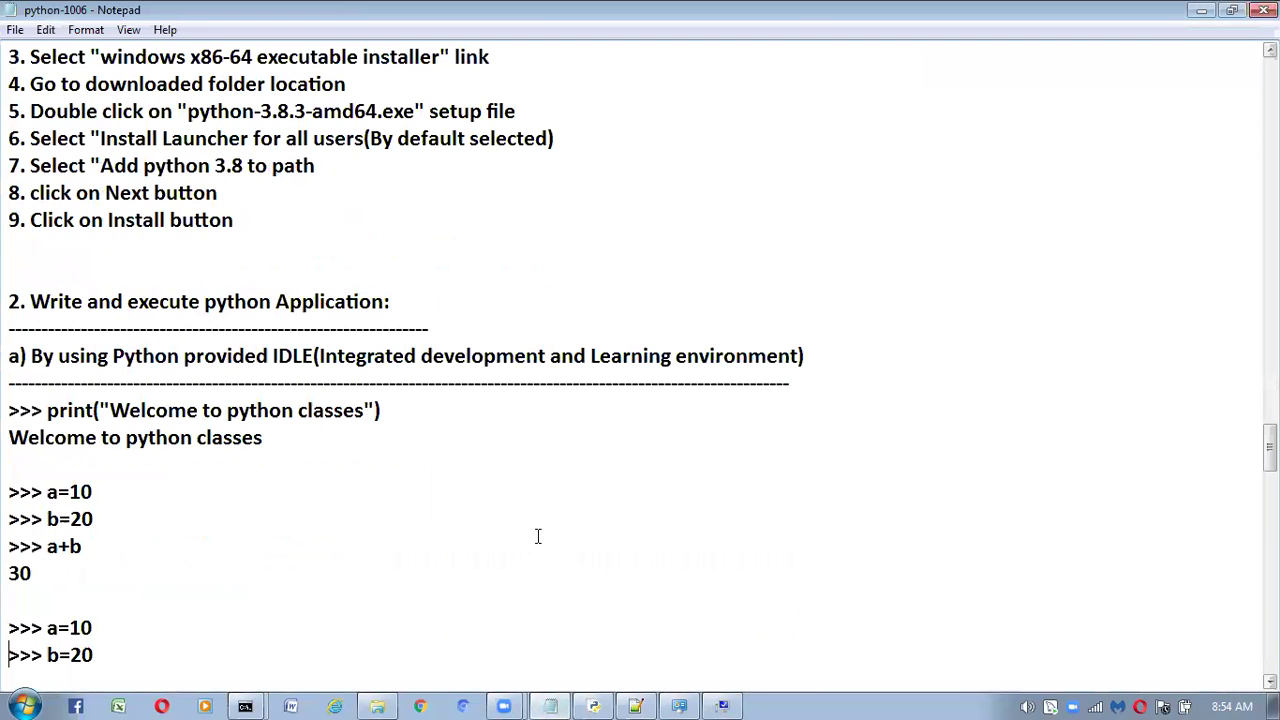
{"action": "key", "text": "Page_Down"}
{"action": "key", "text": "Page_Down"}
{"action": "key", "text": "Page_Down"}
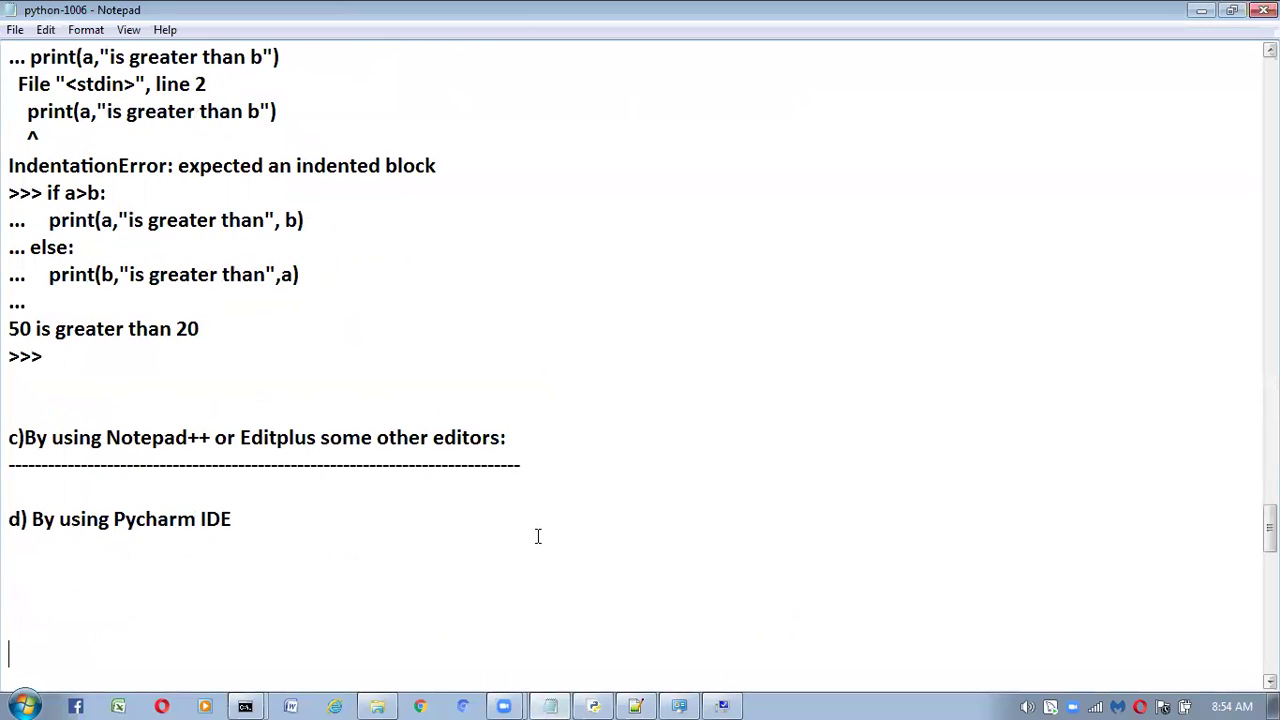
{"action": "key", "text": "Page_Down"}
{"action": "key", "text": "Up"}
{"action": "key", "text": "Up"}
{"action": "key", "text": "Up"}
{"action": "key", "text": "Up"}
{"action": "key", "text": "Up"}
{"action": "key", "text": "Up"}
{"action": "key", "text": "Up"}
{"action": "key", "text": "Up"}
{"action": "key", "text": "Up"}
{"action": "key", "text": "Up"}
{"action": "key", "text": "Up"}
{"action": "key", "text": "Up"}
{"action": "key", "text": "Up"}
{"action": "key", "text": "Up"}
{"action": "key", "text": "Up"}
{"action": "key", "text": "Up"}
{"action": "key", "text": "Up"}
{"action": "key", "text": "Up"}
{"action": "key", "text": "Up"}
{"action": "key", "text": "Up"}
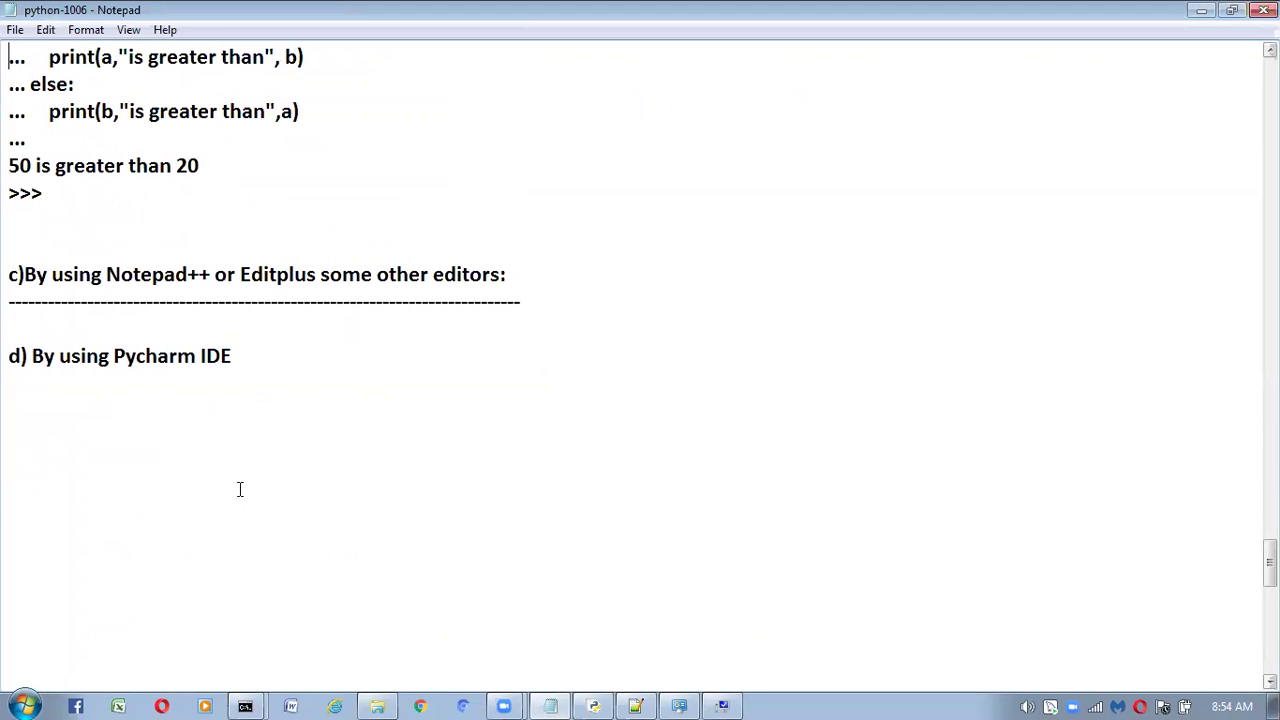
{"action": "type", "text": ":"}
{"action": "left_click", "coordinate": [1198, 16]}
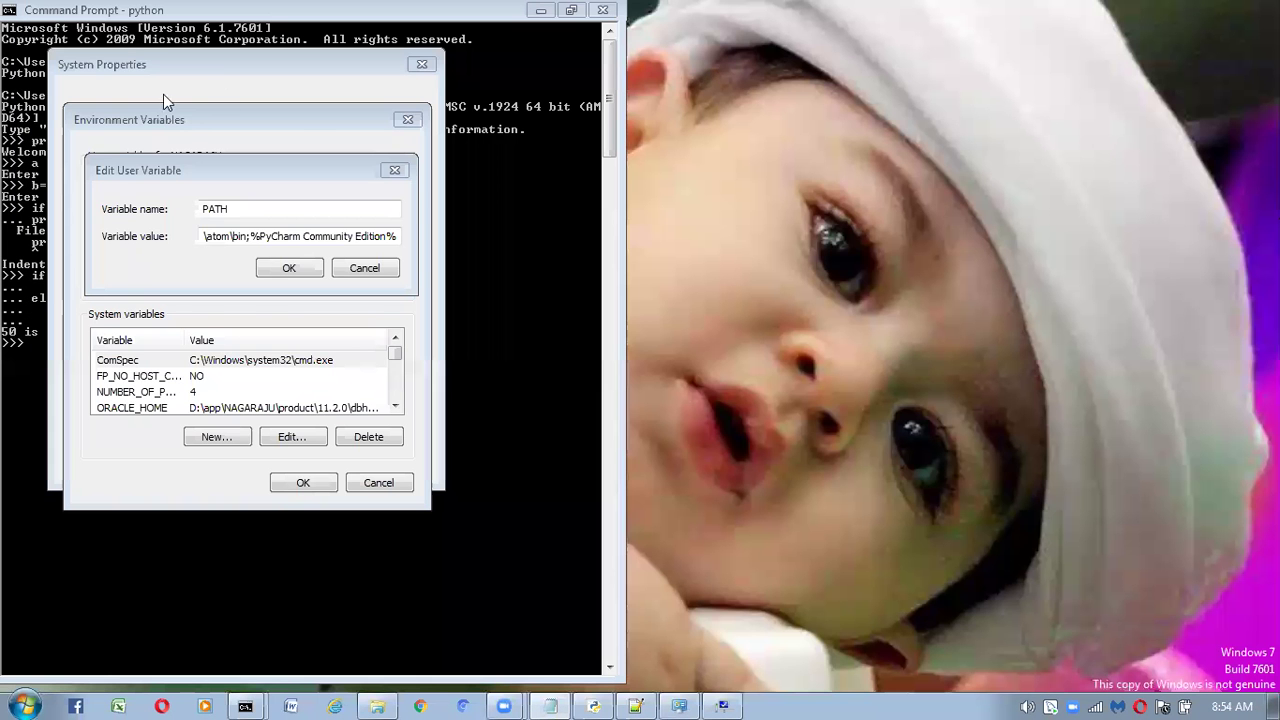
{"action": "key", "text": "super+d"}
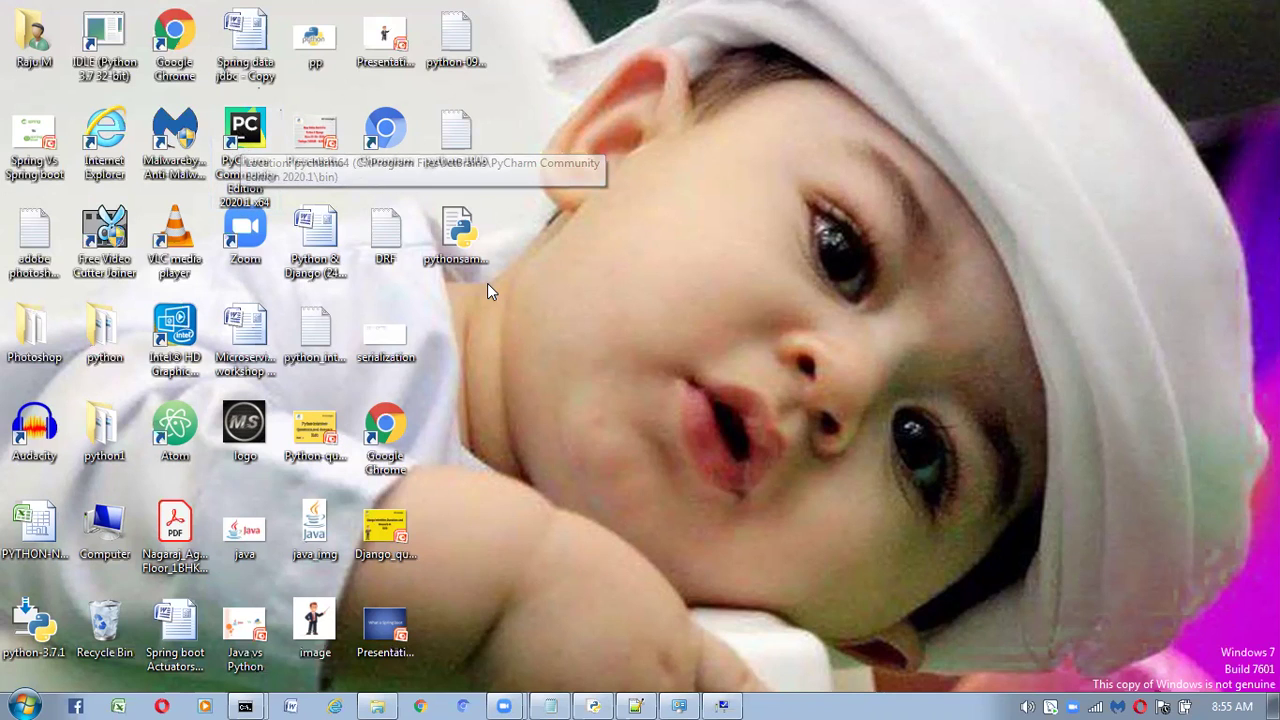
Step: Restore the hidden windows and bring the python-1006 notes to the front
{"action": "key", "text": "super+d"}
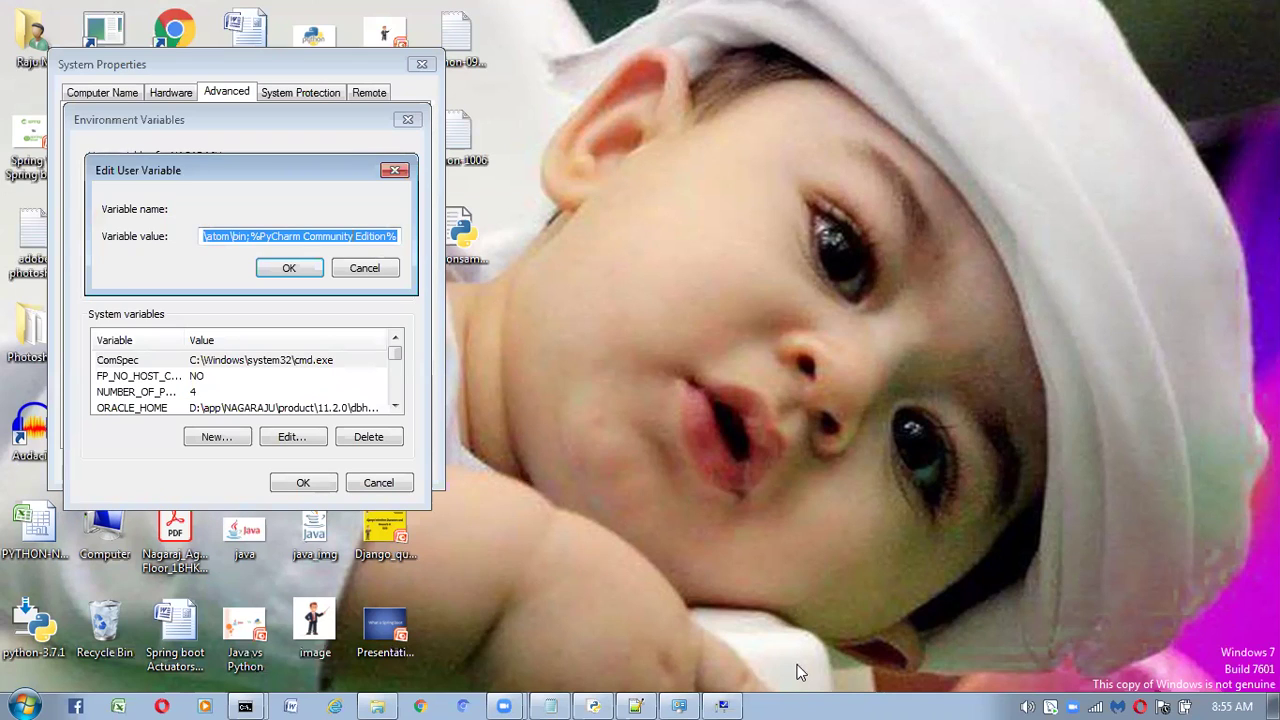
{"action": "left_click", "coordinate": [553, 704]}
{"action": "left_click", "coordinate": [555, 668]}
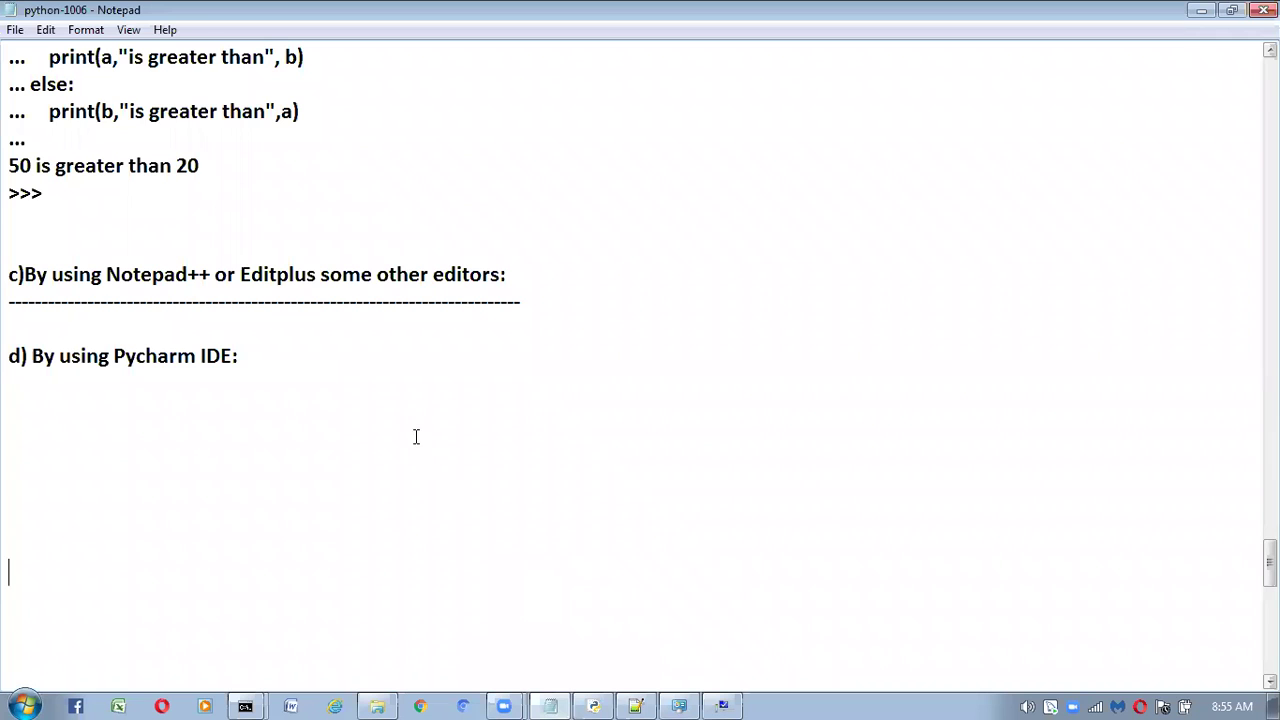
{"action": "key", "text": "Up"}
{"action": "key", "text": "Up"}
{"action": "key", "text": "Up"}
{"action": "key", "text": "Up"}
{"action": "key", "text": "Up"}
{"action": "key", "text": "Up"}
{"action": "key", "text": "Up"}
{"action": "key", "text": "Up"}
{"action": "key", "text": "Up"}
{"action": "key", "text": "Up"}
{"action": "key", "text": "Up"}
{"action": "key", "text": "Up"}
{"action": "key", "text": "Up"}
{"action": "key", "text": "Up"}
{"action": "key", "text": "Up"}
{"action": "key", "text": "Up"}
{"action": "key", "text": "Up"}
{"action": "key", "text": "Up"}
{"action": "key", "text": "Up"}
{"action": "key", "text": "Up"}
{"action": "key", "text": "Up"}
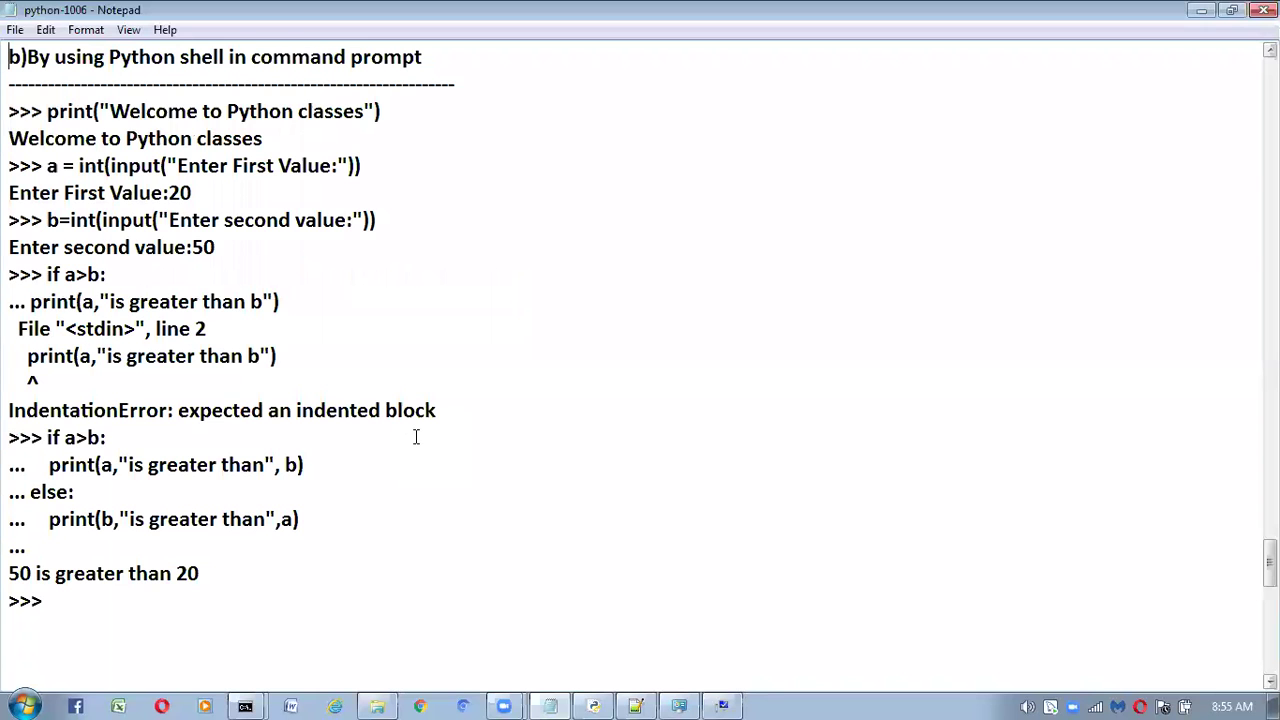
{"action": "key", "text": "Up"}
{"action": "key", "text": "Up"}
{"action": "key", "text": "Up"}
{"action": "key", "text": "Up"}
{"action": "key", "text": "Up"}
{"action": "key", "text": "Up"}
{"action": "key", "text": "Up"}
{"action": "key", "text": "Up"}
{"action": "key", "text": "Up"}
{"action": "key", "text": "Up"}
{"action": "key", "text": "Up"}
{"action": "key", "text": "Up"}
{"action": "key", "text": "Up"}
{"action": "key", "text": "Up"}
{"action": "key", "text": "Up"}
{"action": "key", "text": "Up"}
{"action": "key", "text": "Up"}
{"action": "key", "text": "Up"}
{"action": "key", "text": "Up"}
{"action": "key", "text": "Up"}
{"action": "key", "text": "Up"}
{"action": "key", "text": "Up"}
{"action": "key", "text": "Up"}
{"action": "key", "text": "Up"}
{"action": "key", "text": "Up"}
{"action": "key", "text": "Up"}
{"action": "key", "text": "Up"}
{"action": "key", "text": "Up"}
{"action": "key", "text": "Up"}
{"action": "key", "text": "Up"}
{"action": "key", "text": "Up"}
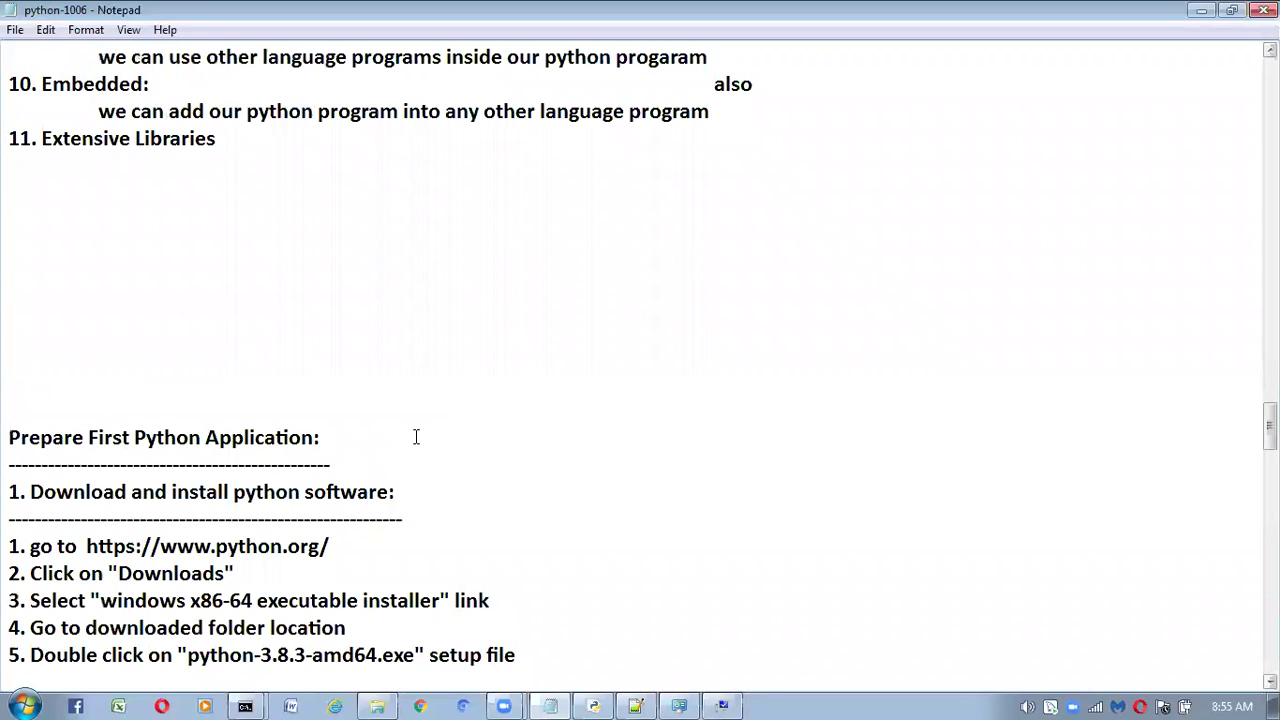
{"action": "key", "text": "Down"}
{"action": "key", "text": "Down"}
{"action": "key", "text": "Down"}
{"action": "key", "text": "Down"}
{"action": "key", "text": "Down"}
{"action": "key", "text": "Down"}
{"action": "key", "text": "Down"}
{"action": "key", "text": "Down"}
{"action": "key", "text": "Down"}
{"action": "key", "text": "Down"}
{"action": "key", "text": "Down"}
{"action": "key", "text": "Down"}
{"action": "key", "text": "Down"}
{"action": "key", "text": "Down"}
{"action": "key", "text": "Down"}
{"action": "key", "text": "Down"}
{"action": "key", "text": "Down"}
{"action": "key", "text": "Down"}
{"action": "key", "text": "Down"}
{"action": "key", "text": "Down"}
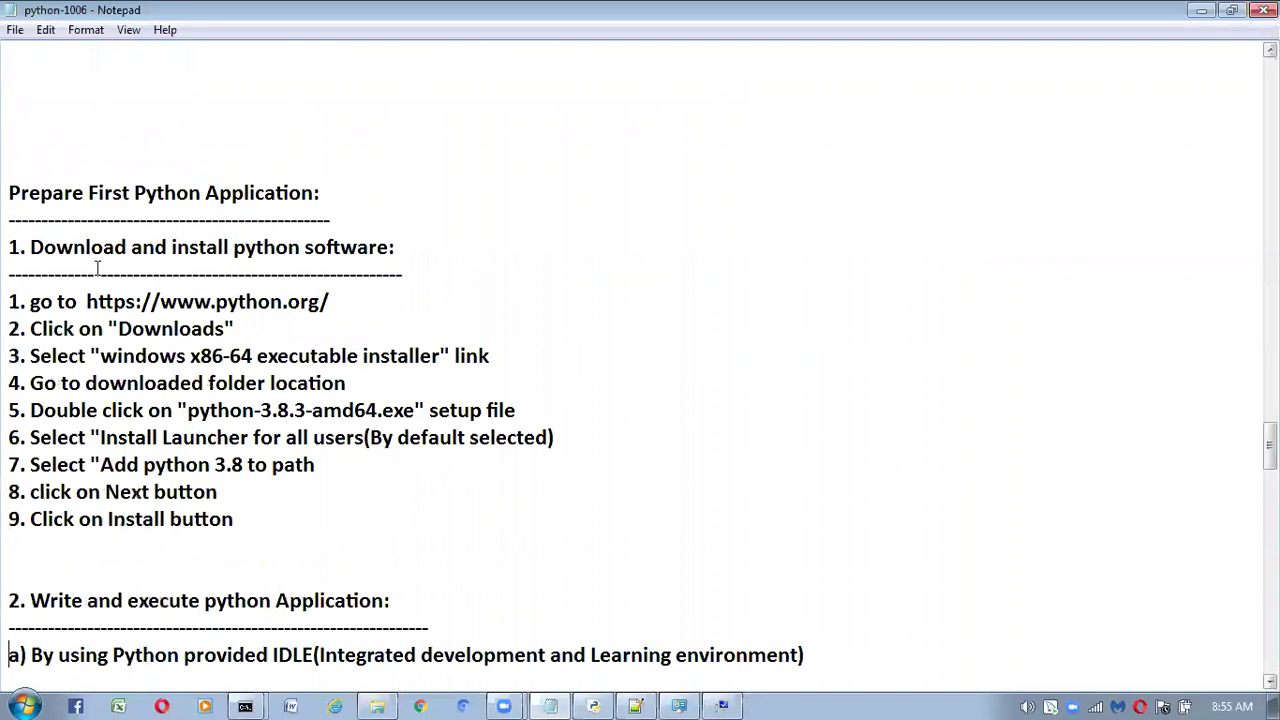
{"action": "key", "text": "Down"}
{"action": "key", "text": "Down"}
{"action": "key", "text": "Down"}
{"action": "key", "text": "Down"}
Step: Select a large block of the notes, delete it, then undo the deletion
{"action": "left_click_drag", "start_coordinate": [9, 191], "coordinate": [318, 412]}
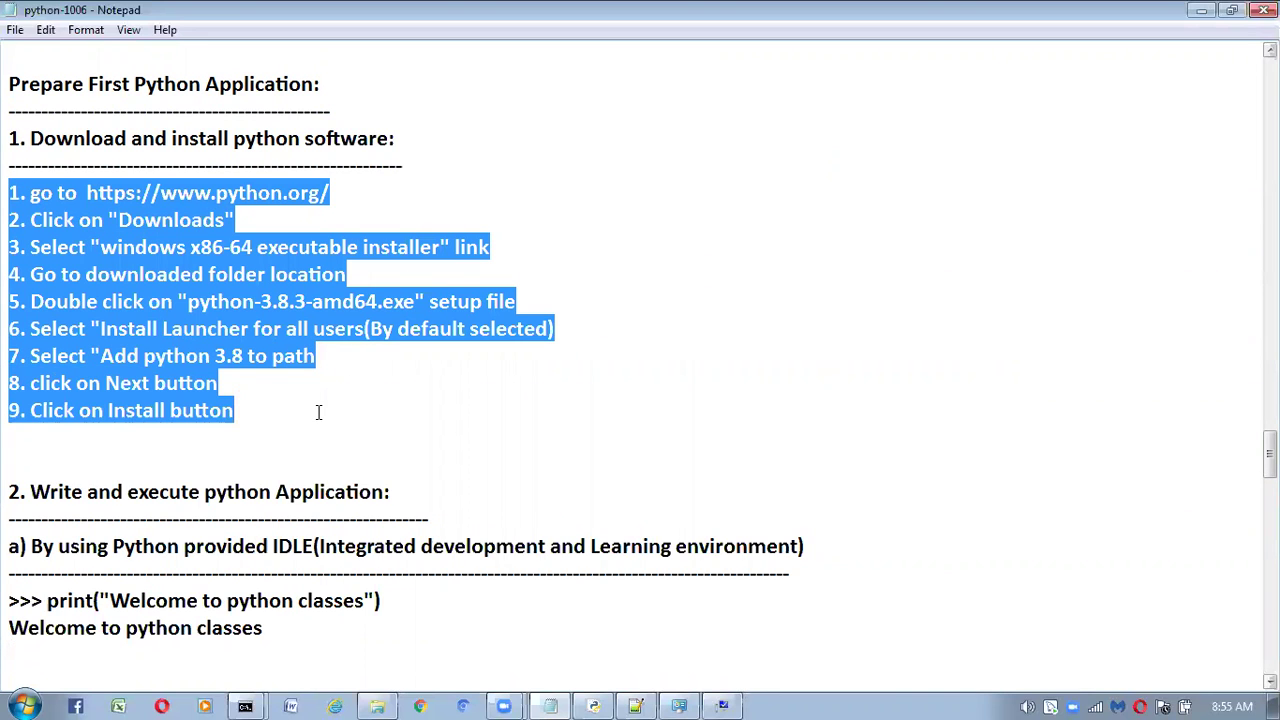
{"action": "left_click", "coordinate": [9, 82]}
{"action": "left_click", "coordinate": [143, 452], "text": "shift"}
{"action": "left_click_drag", "start_coordinate": [246, 703], "coordinate": [551, 574]}
{"action": "key", "text": "Delete"}
{"action": "key", "text": "ctrl+z"}
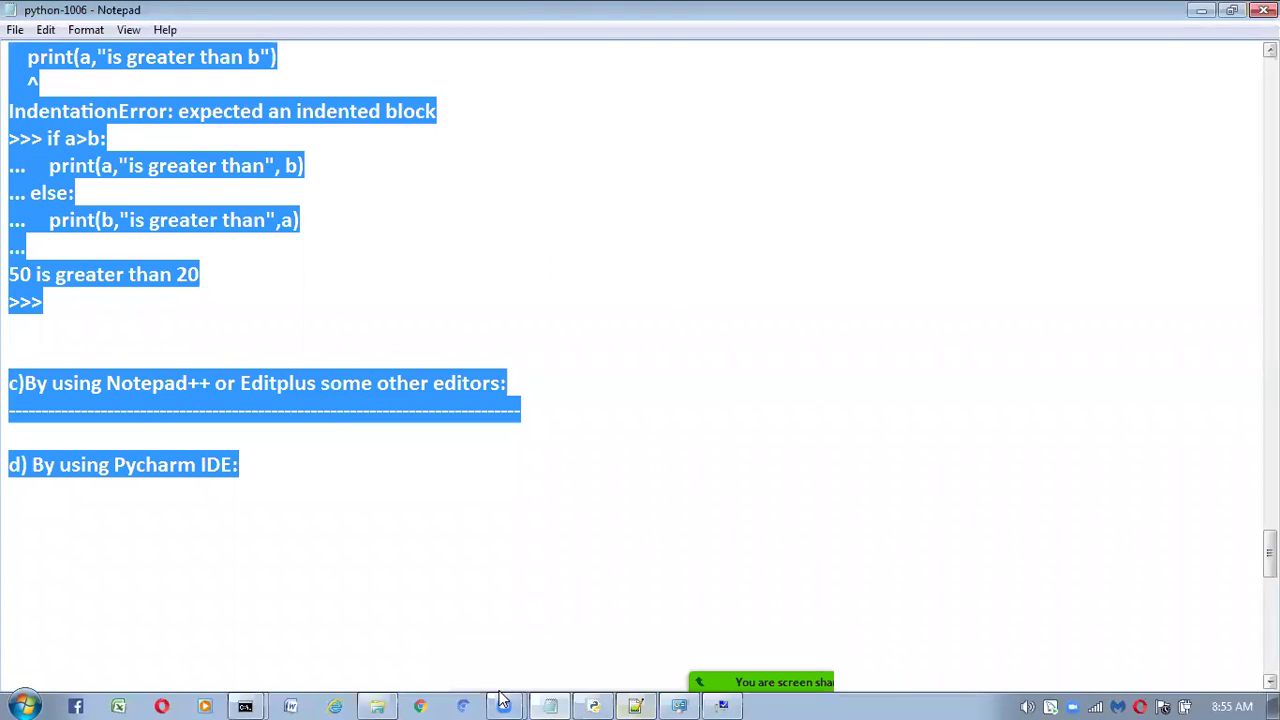
Step: Jump to the top of the notes, select the whole document, then clear the selection
{"action": "mouse_move", "coordinate": [497, 700]}
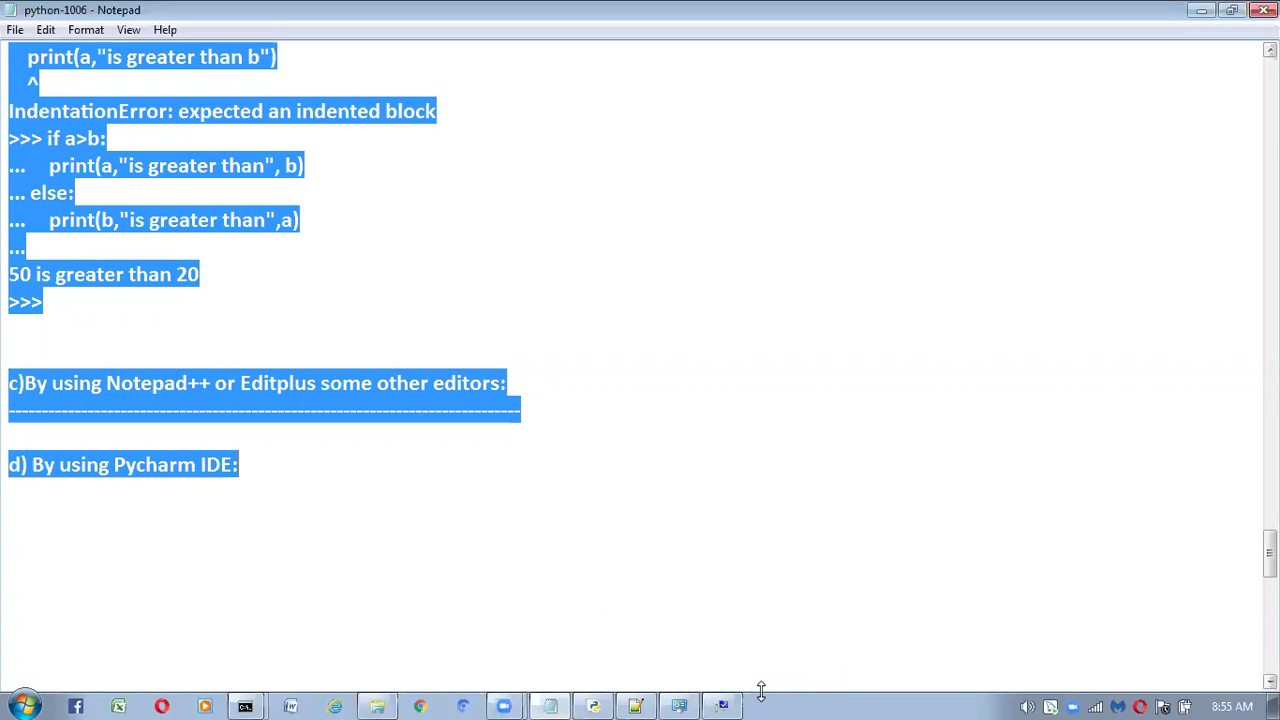
{"action": "key", "text": "ctrl+Home"}
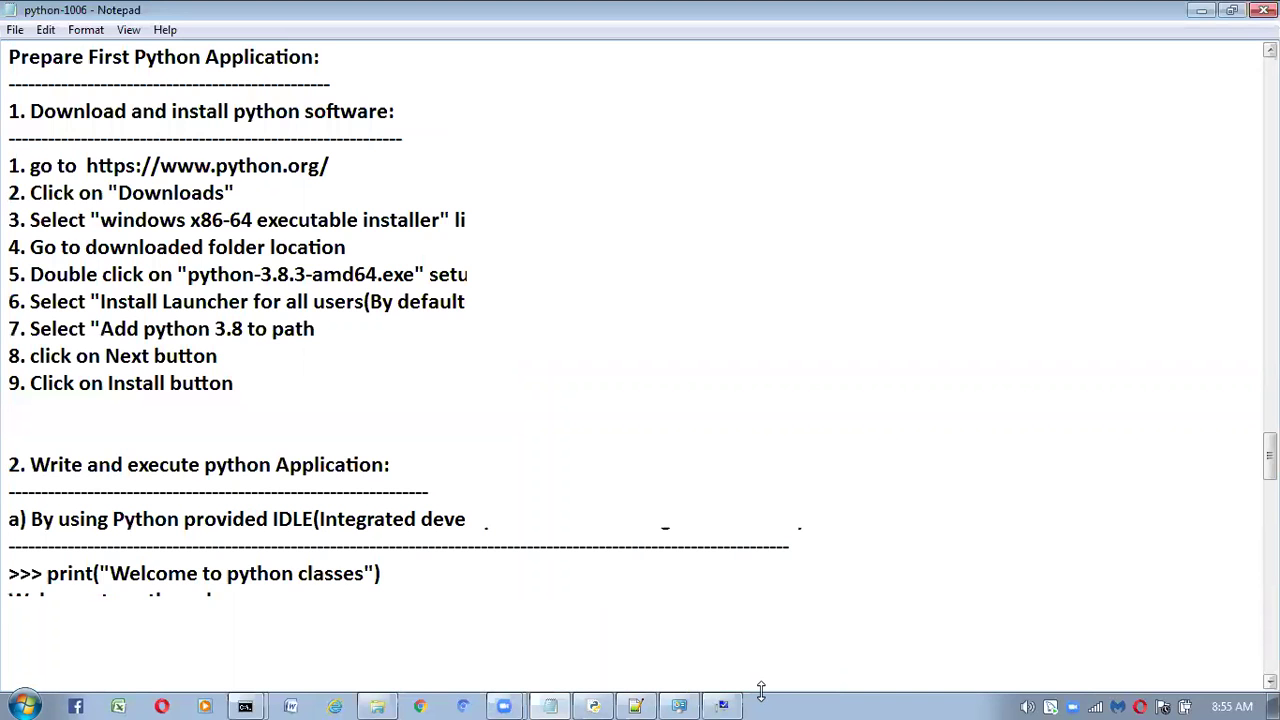
{"action": "scroll", "coordinate": [760, 690], "scroll_direction": "down", "scroll_amount": 10}
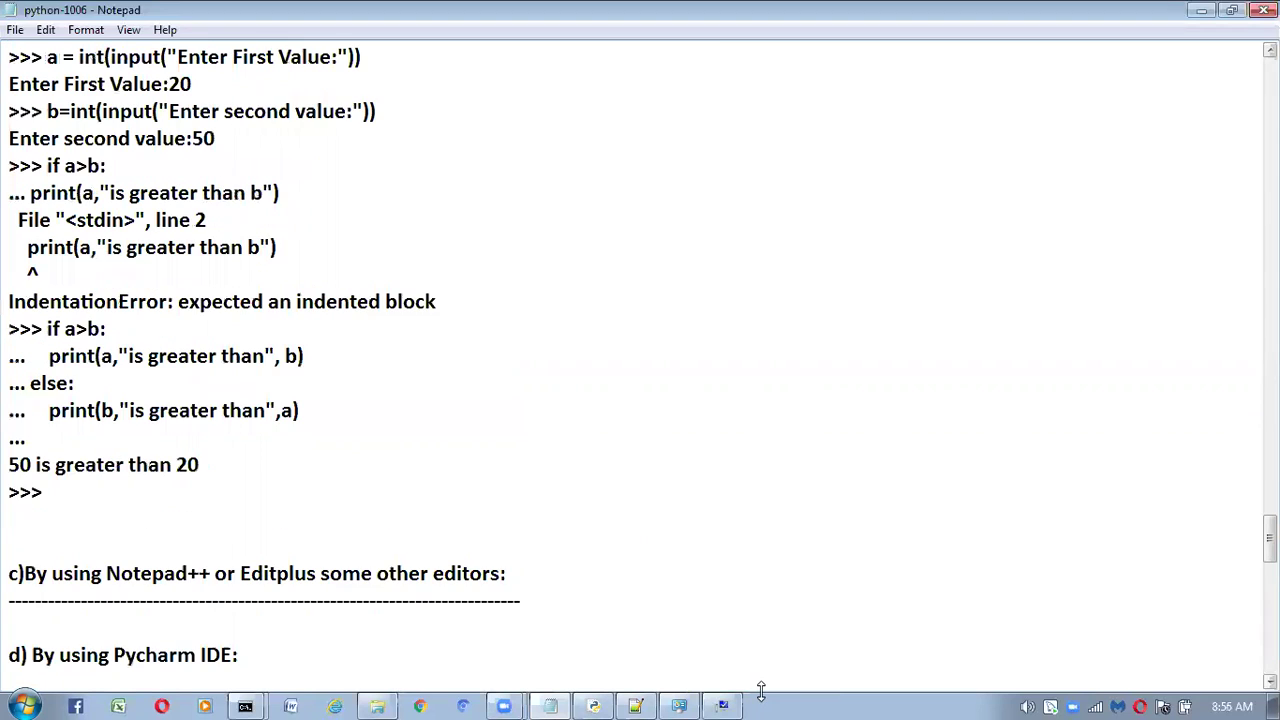
{"action": "left_click", "coordinate": [273, 502]}
{"action": "key", "text": "ctrl+a"}
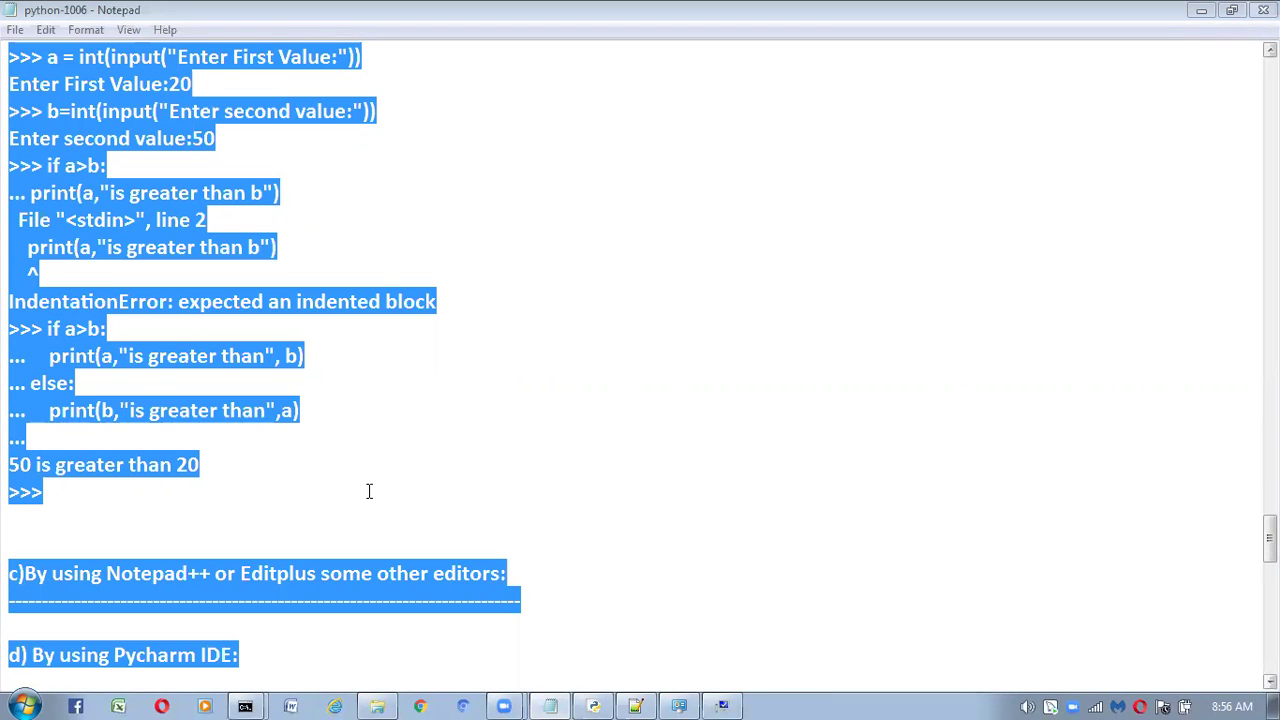
{"action": "left_click", "coordinate": [386, 269]}
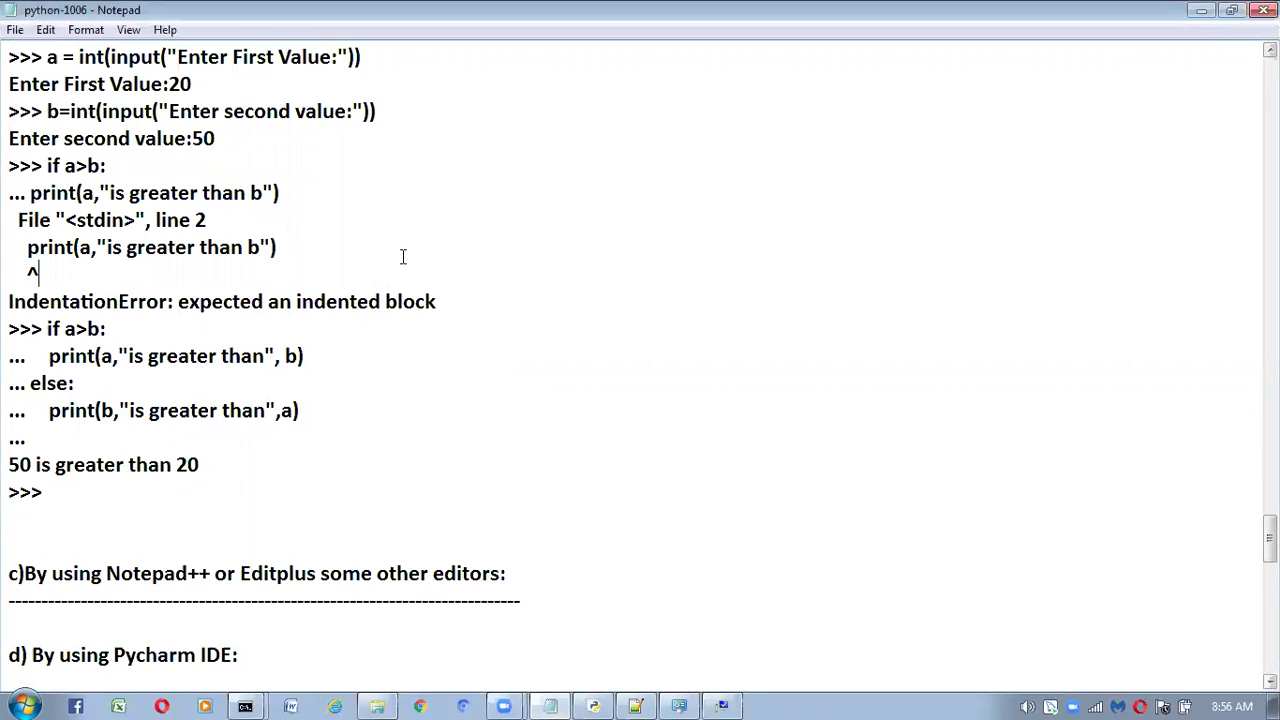